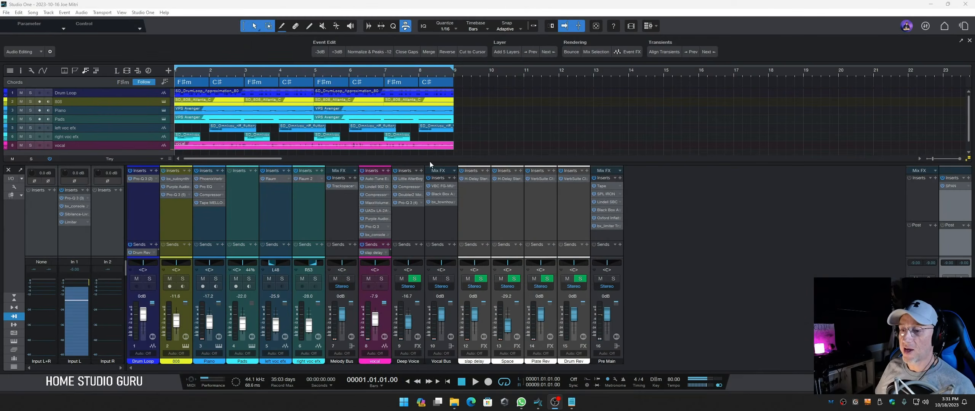
Compare the song's playback with the vocal channel's inserts and sends bypassed and with them active
click(362, 170)
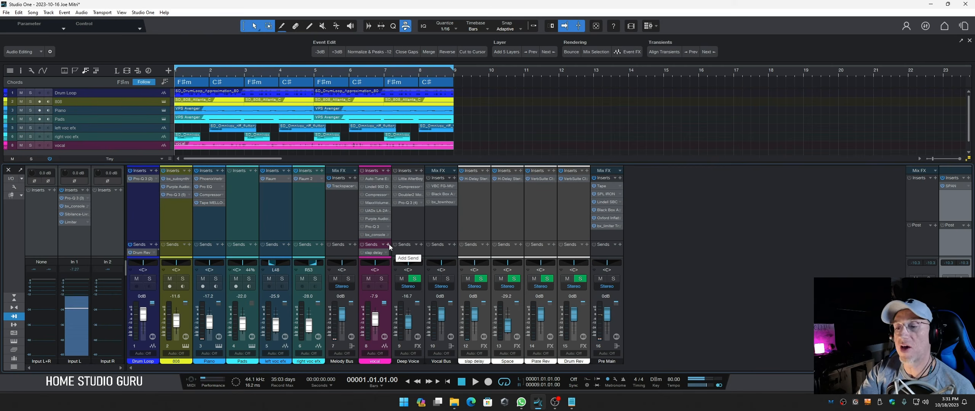
key(space)
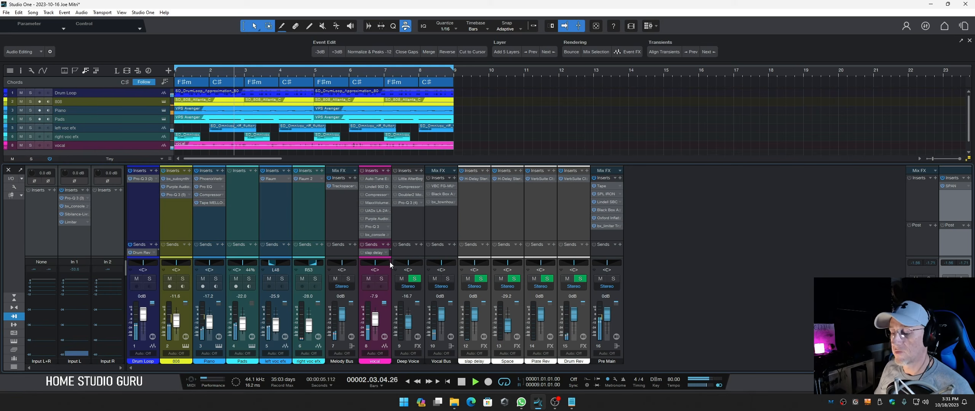
key(space)
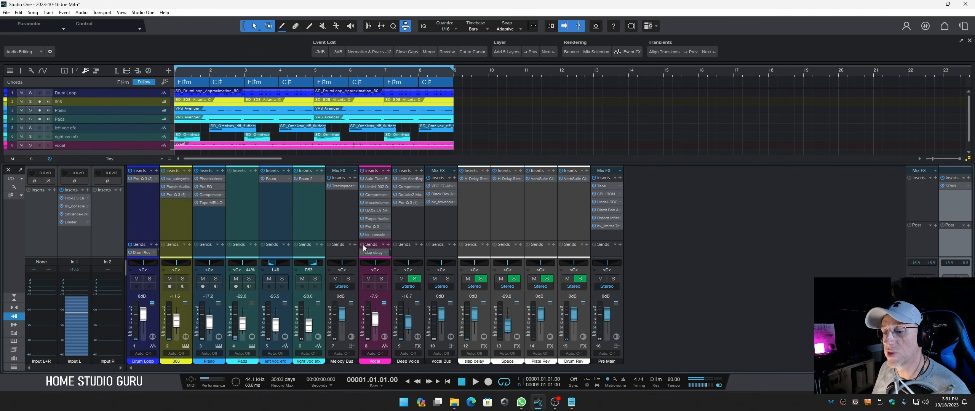
key(space)
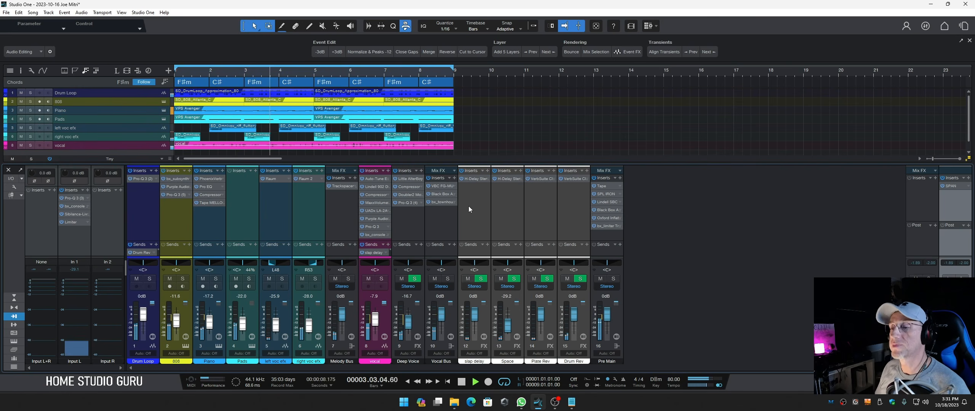
key(space)
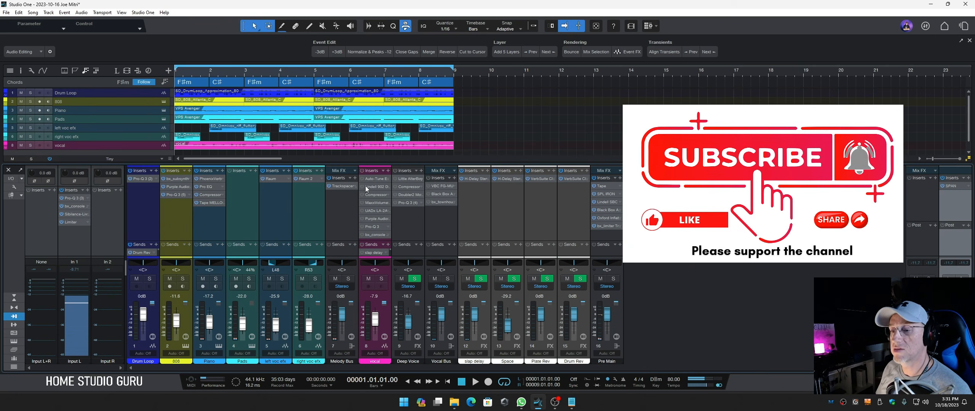
Hide the mixer, open the vocal event in the audio editor and enlarge the editor to nearly full height
key(F3)
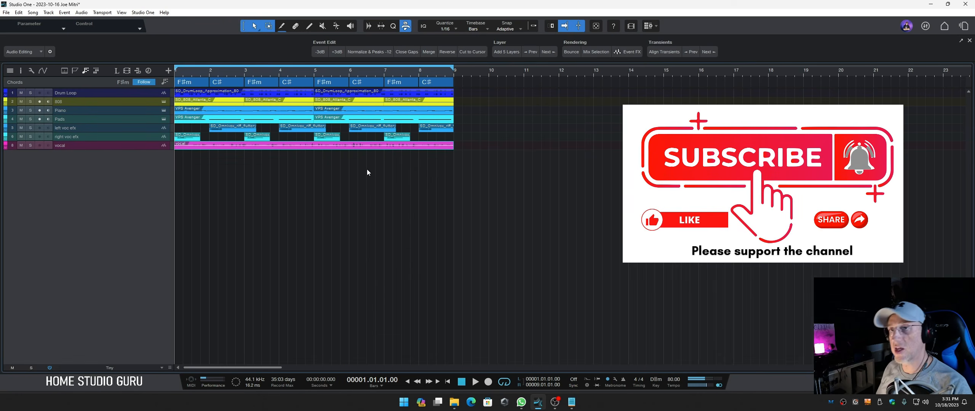
key(F3)
key(F3)
double_click(365, 148)
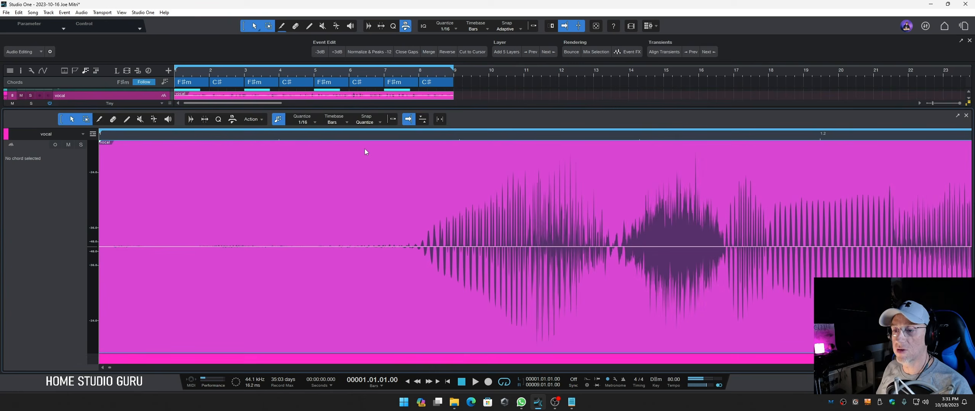
drag(511, 107, 508, 69)
Examine the vocal waveform for clean gaps between phrases, from the first bar to the end of the event
scroll(524, 99, down, 4)
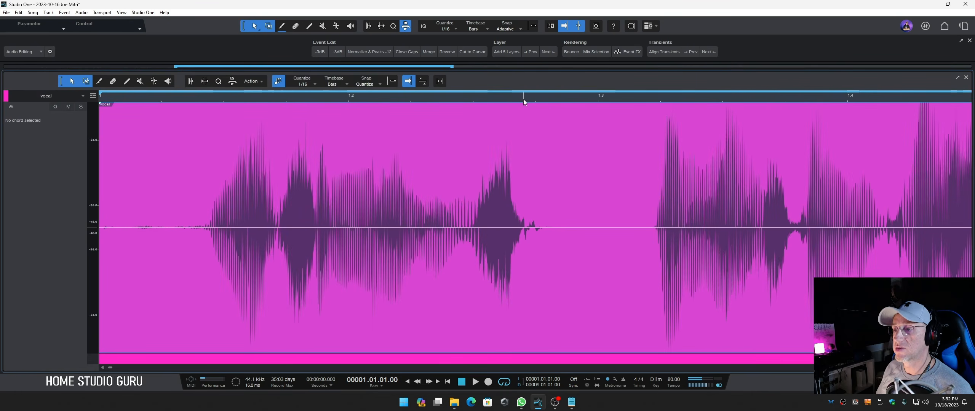
scroll(527, 97, down, 5)
drag(483, 84, 483, 81)
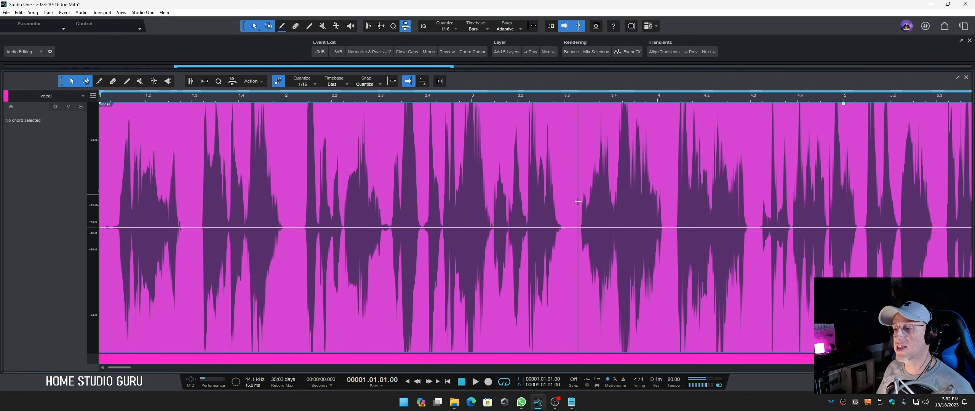
scroll(584, 95, down, 4)
scroll(585, 96, up, 5)
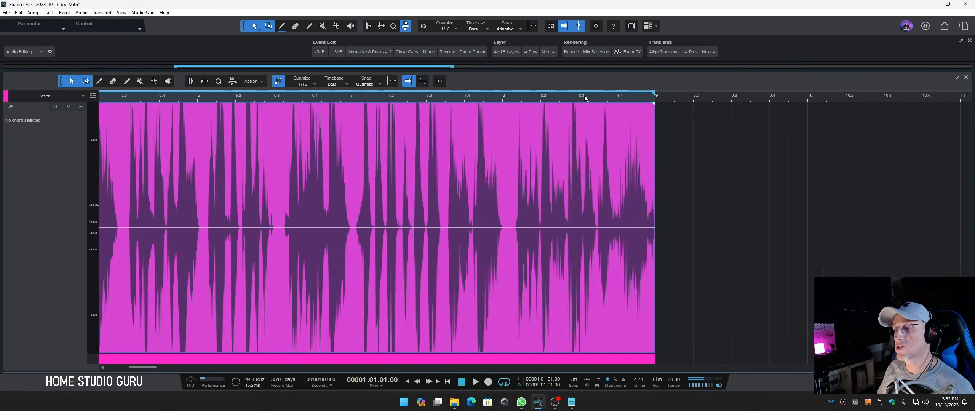
drag(584, 95, 503, 134)
drag(591, 97, 511, 94)
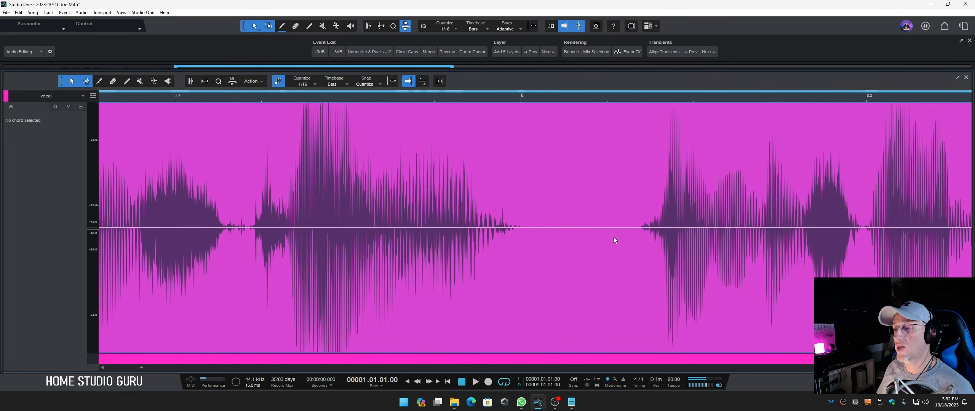
drag(589, 98, 624, 62)
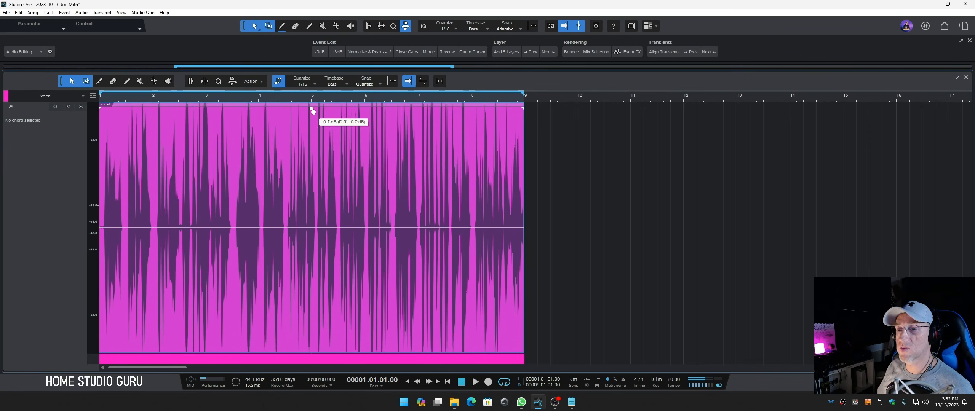
Look at the vocal event's gain envelope option and inspect the gaps and breaths between phrases around bars 3 to 5
right_click(301, 250)
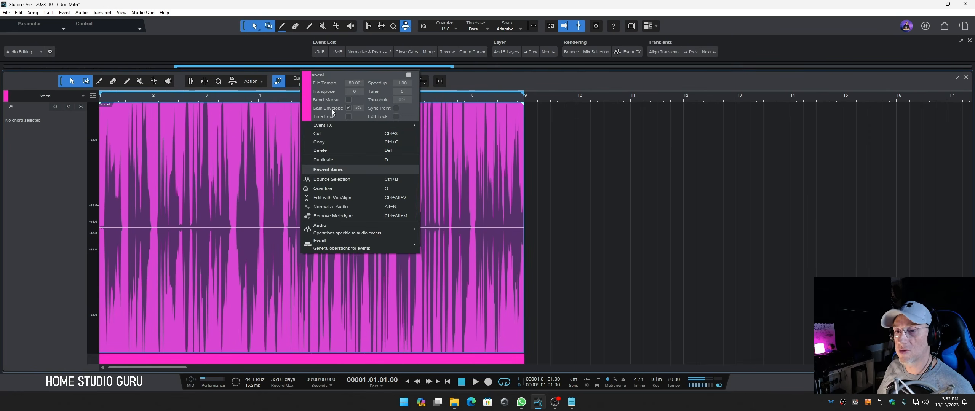
click(245, 265)
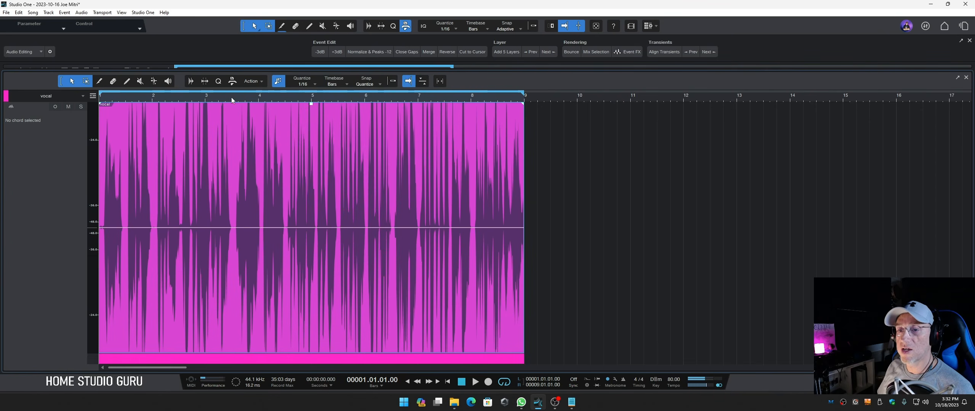
drag(231, 98, 294, 120)
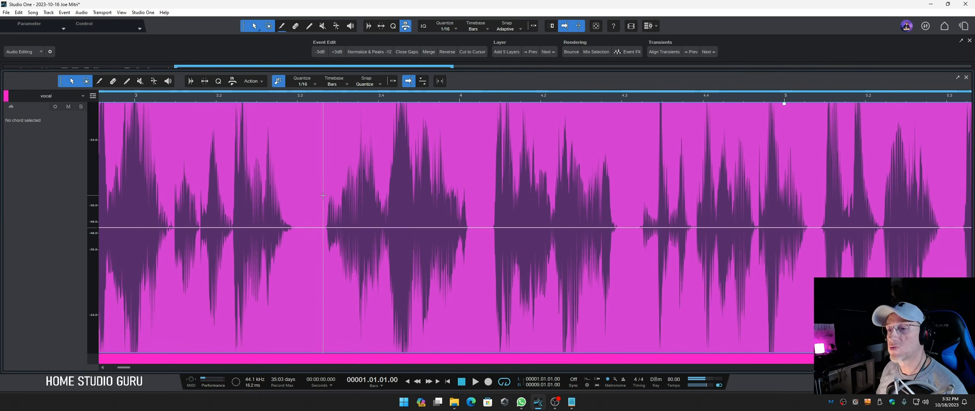
drag(406, 97, 438, 160)
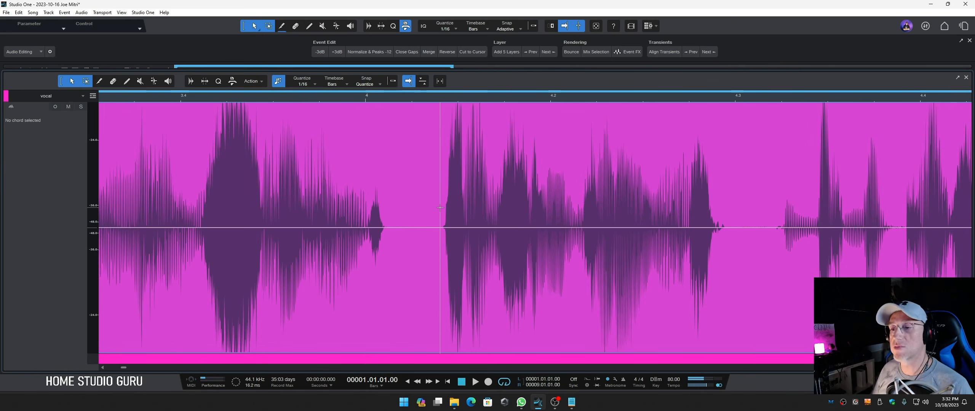
drag(720, 97, 551, 75)
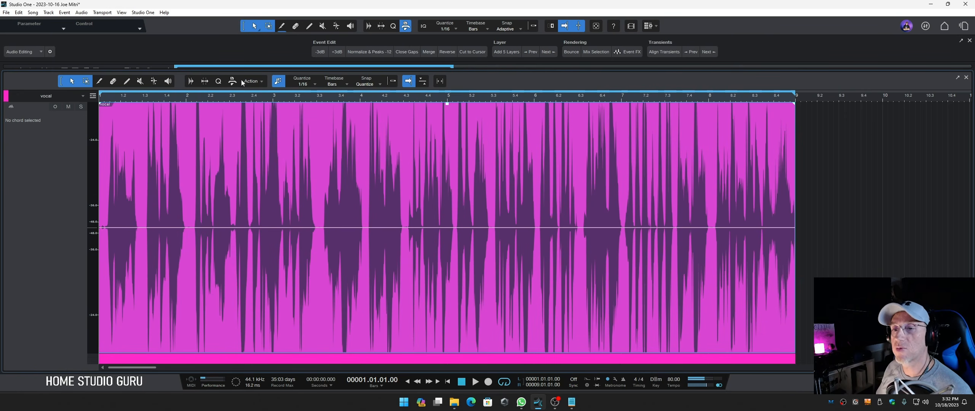
View the silence-stripping settings, switch to the audio bend settings and turn on the vocal's bend marker display
click(205, 81)
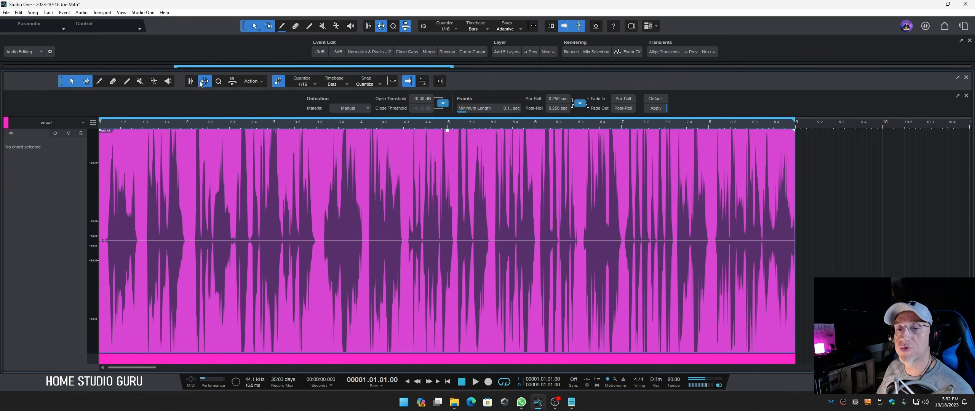
click(194, 80)
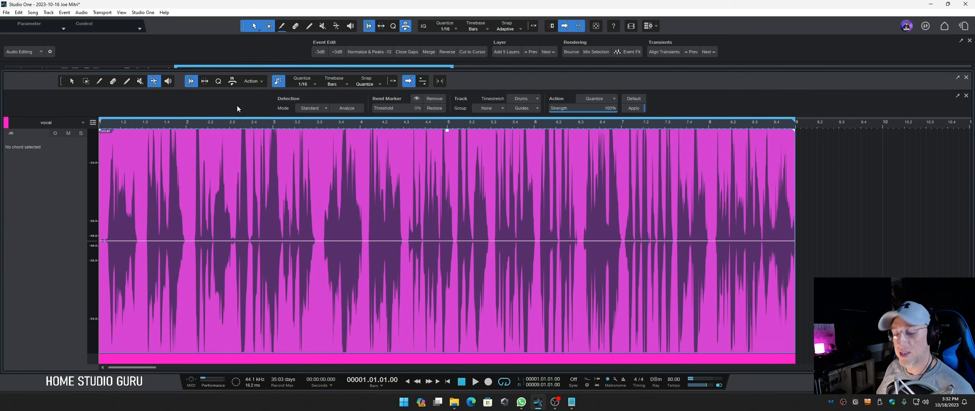
key(space)
key(space)
drag(222, 126, 386, 145)
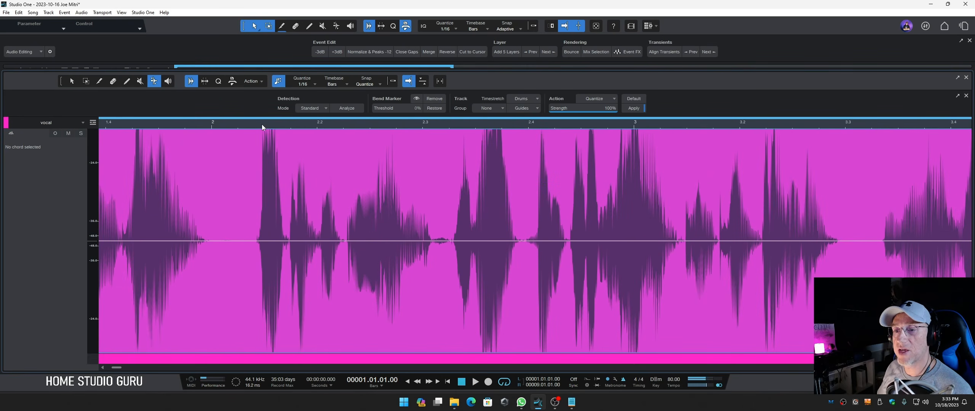
click(416, 98)
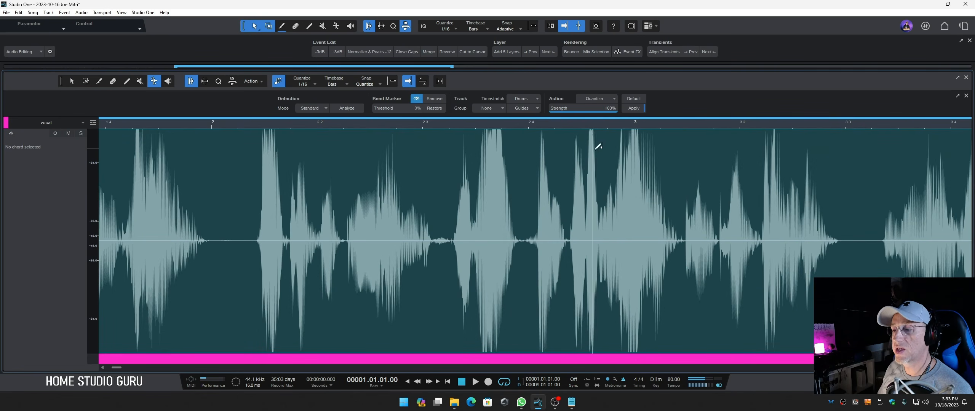
drag(545, 126, 491, 108)
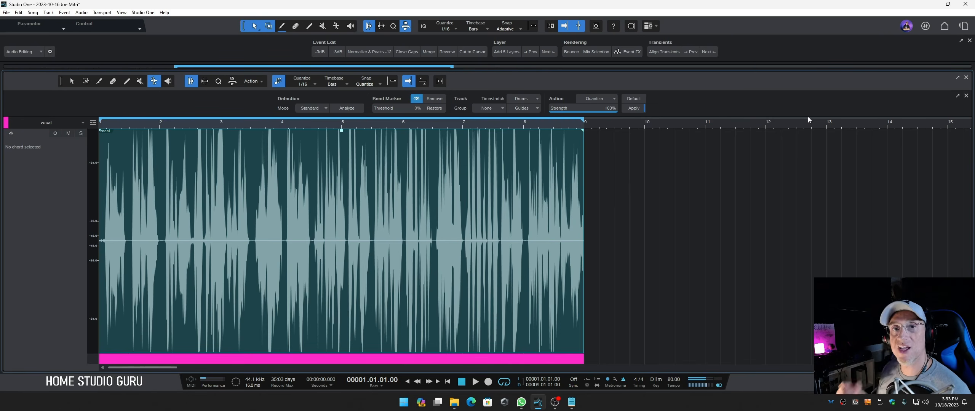
Close the audio editor, bring back the mixer and view the vocal channel's Auto-Tune EFX settings
click(967, 77)
key(F3)
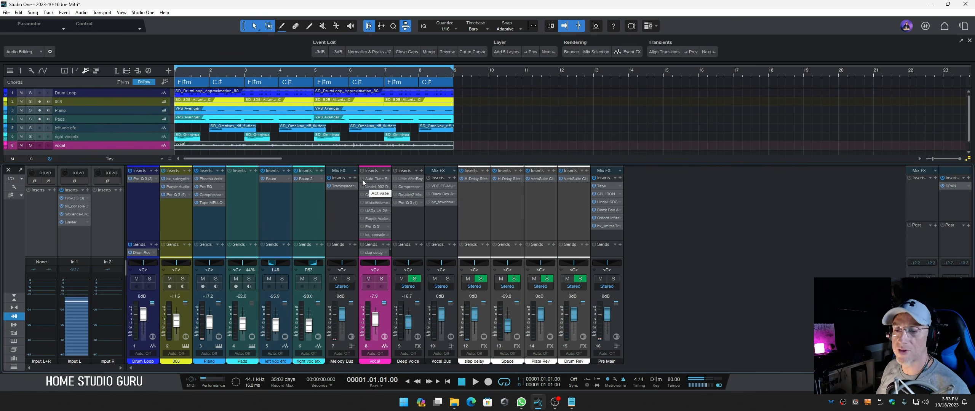
click(370, 180)
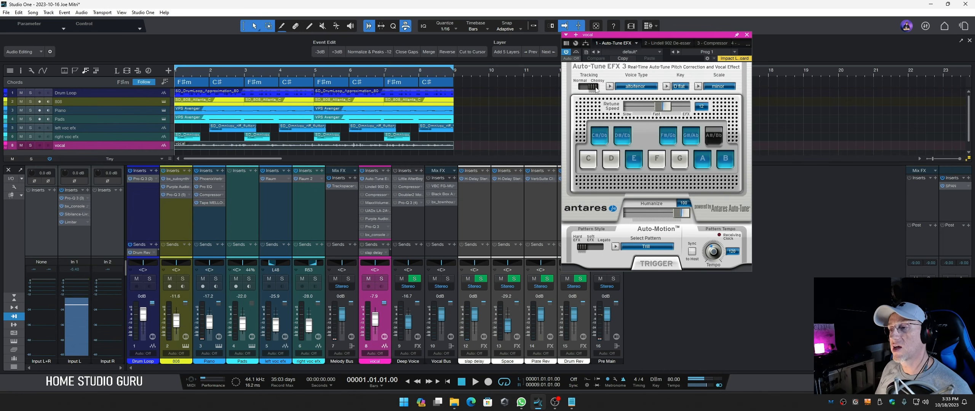
drag(643, 36, 656, 32)
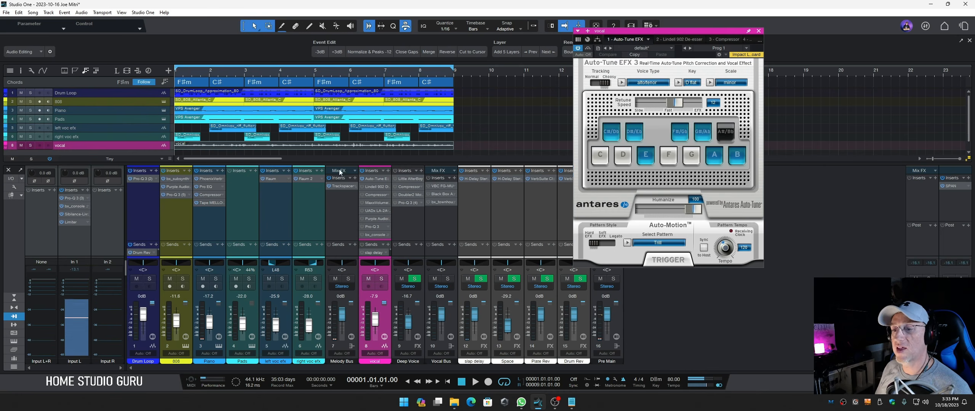
click(376, 178)
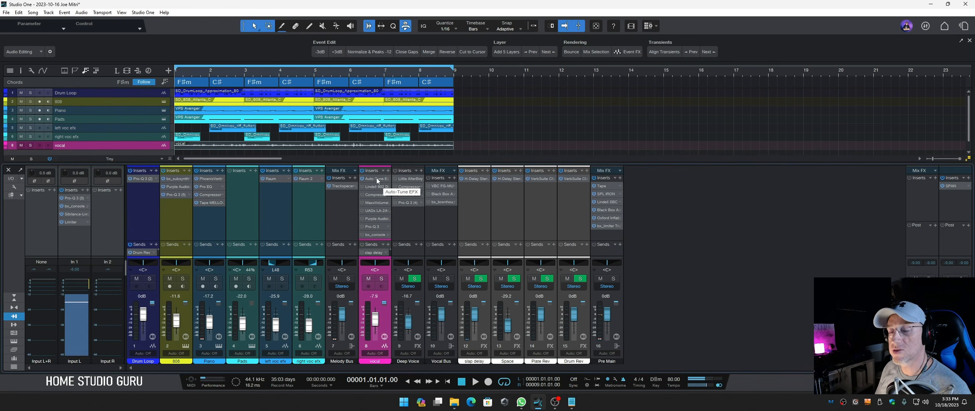
Play the vocal soloed to audition Auto-Tune EFX with its settings open, and unsolo the vocal when done
key(space)
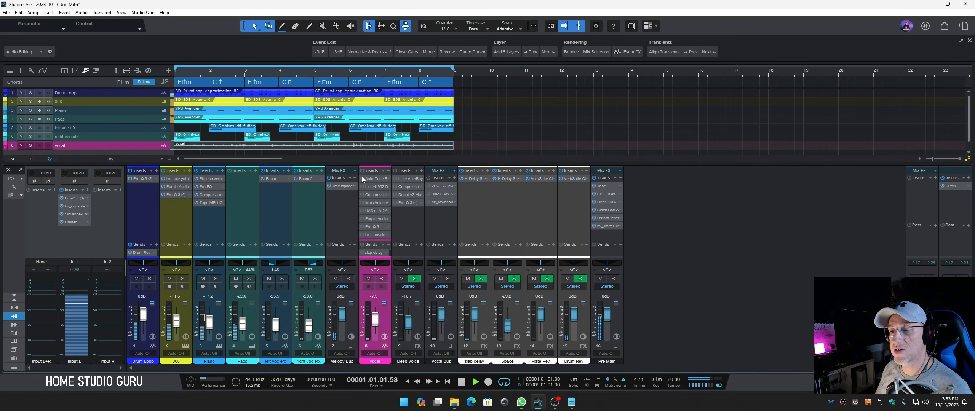
key(s)
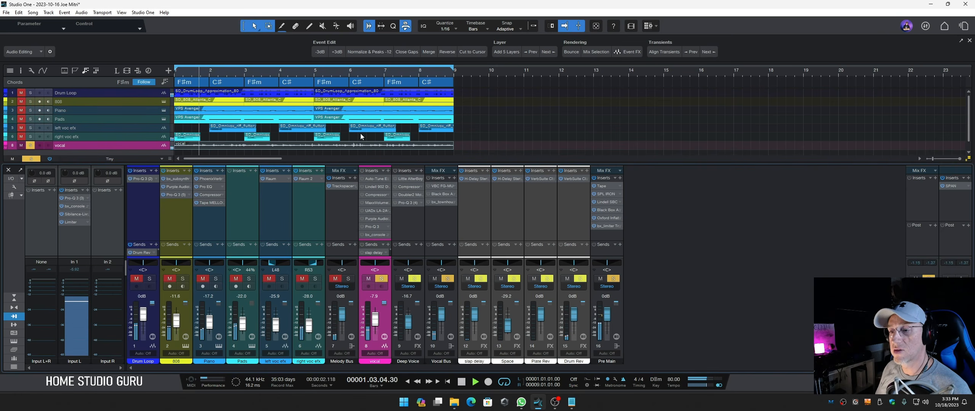
click(372, 177)
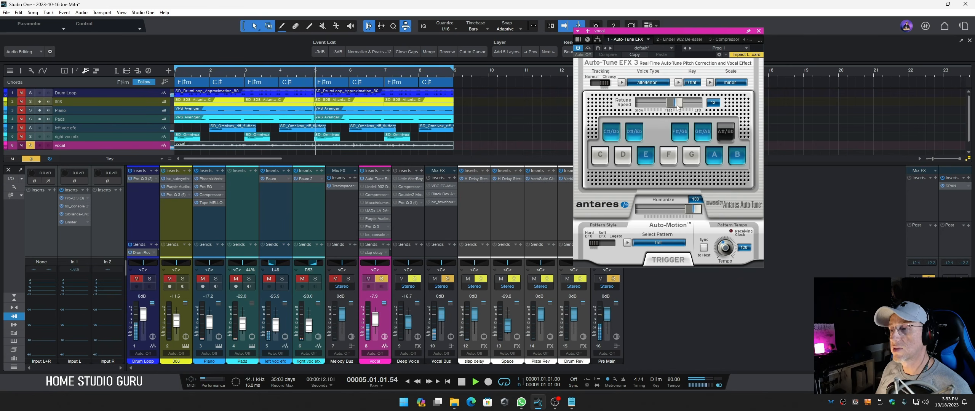
key(space)
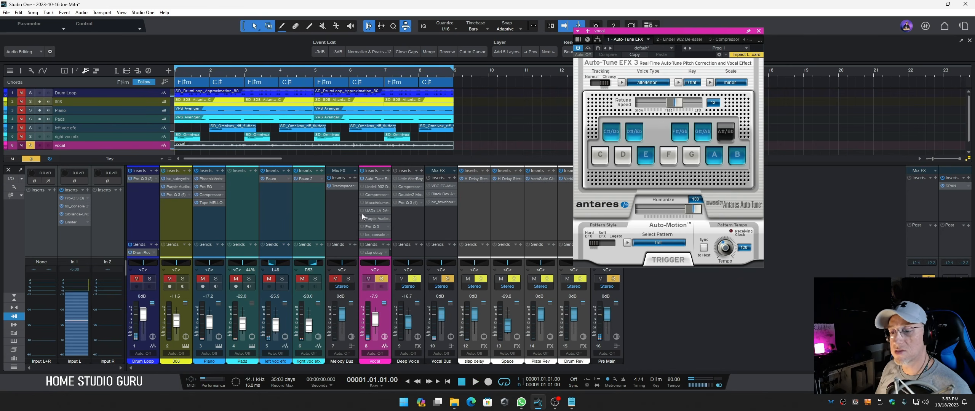
click(381, 279)
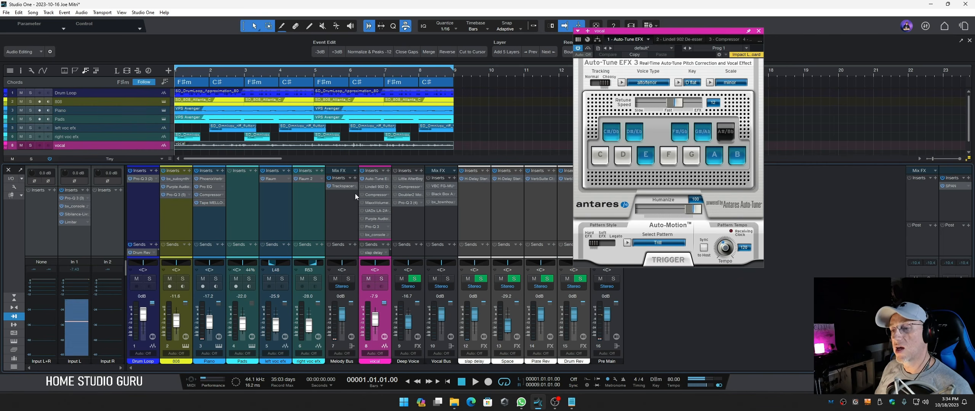
Open the vocal channel's Lindell 902 De-esser and play the song to watch it work on the vocal
click(370, 187)
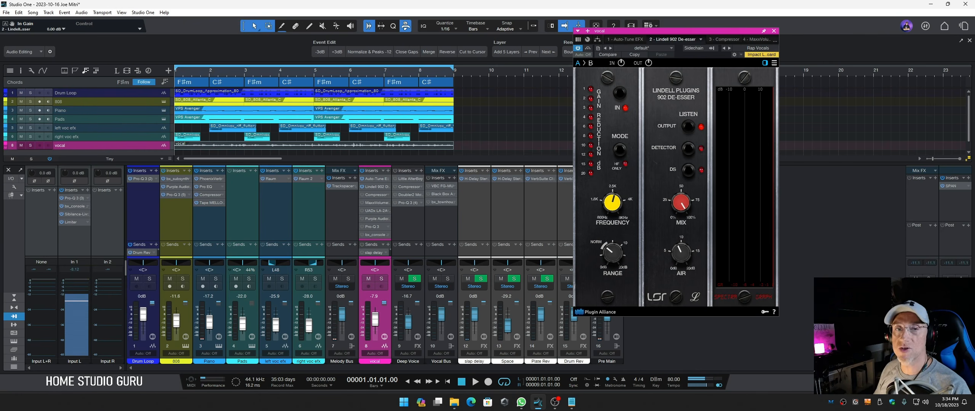
click(234, 76)
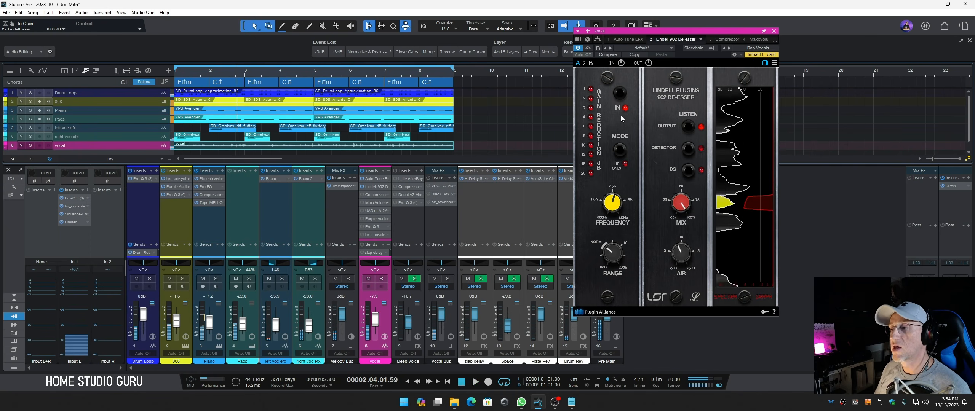
key(space)
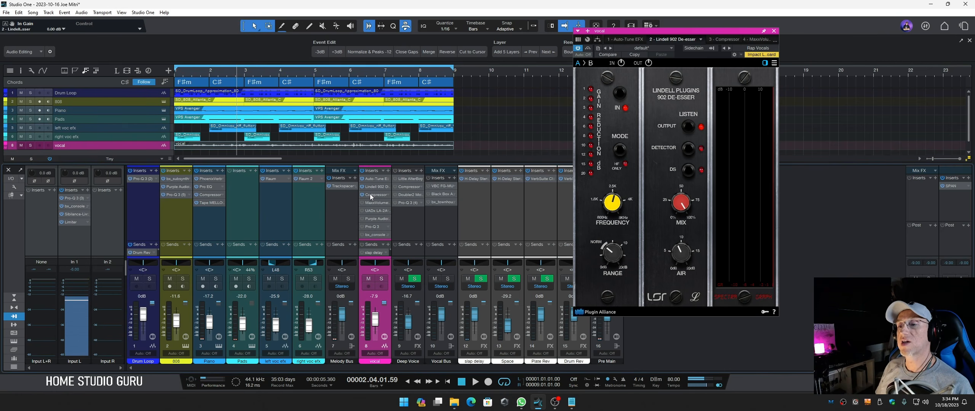
Hide the mixer, switch to the Bend tool's settings and turn off the bend marker display
key(F3)
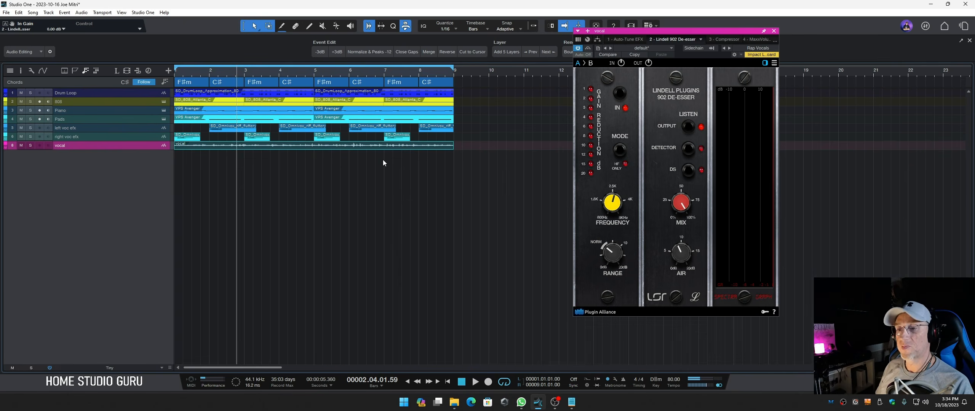
key(F3)
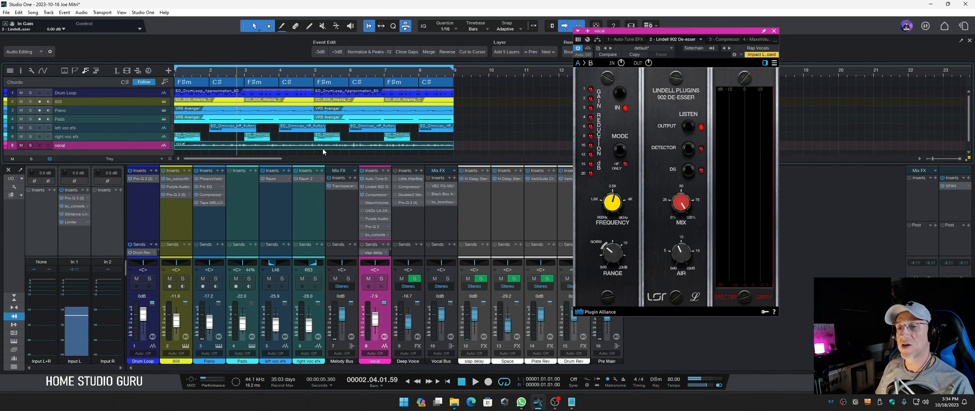
key(F3)
click(336, 25)
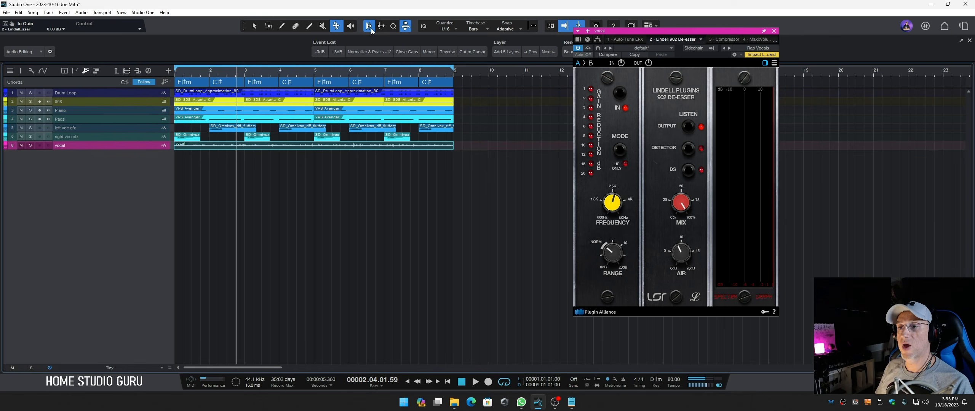
key(F3)
click(369, 26)
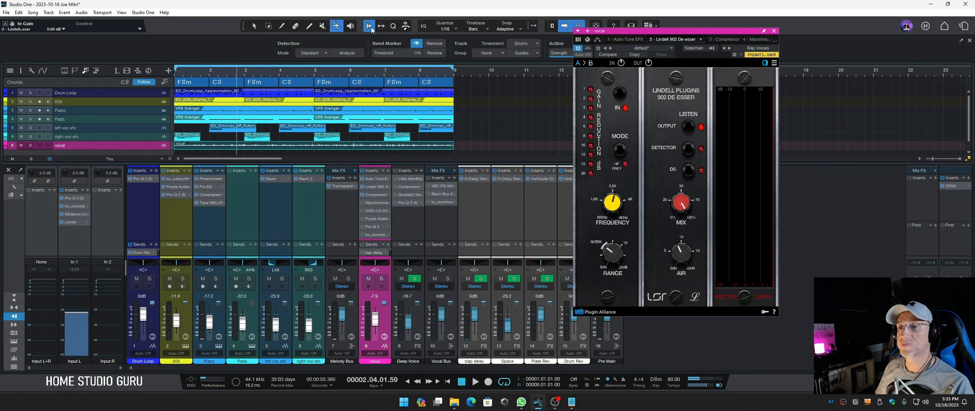
key(F3)
Open the vocal event's waveform in the audio editor and close the Lindell 902 De-esser window
scroll(387, 176, up, 3)
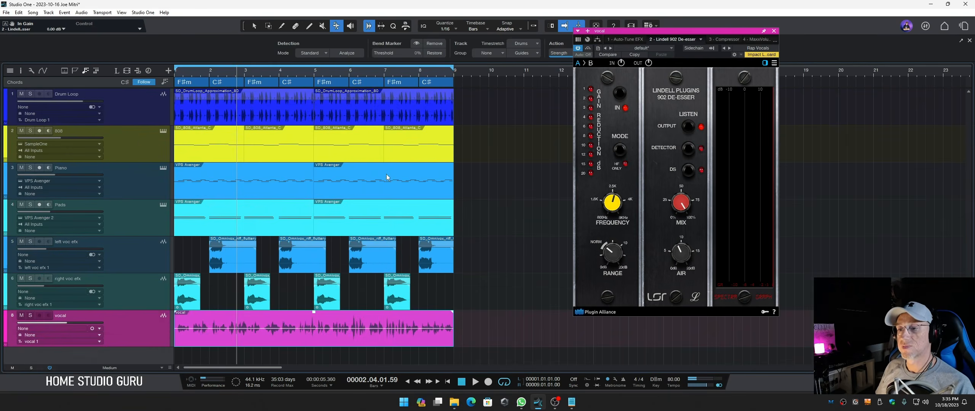
scroll(388, 184, down, 3)
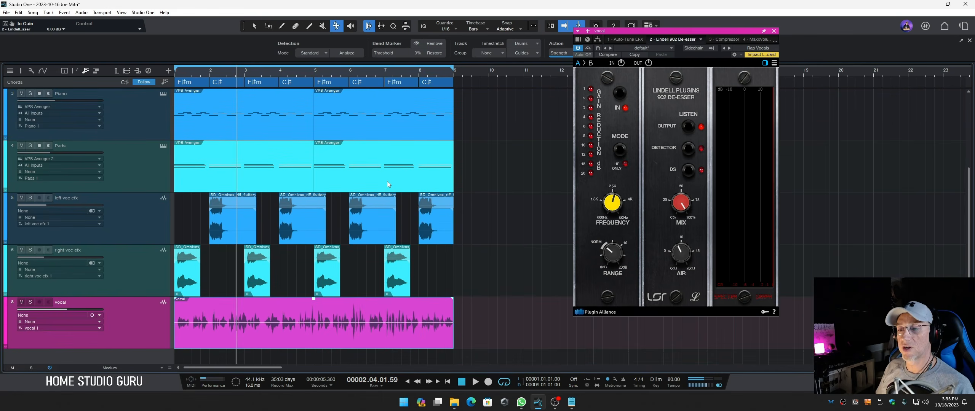
double_click(336, 335)
drag(341, 126, 423, 117)
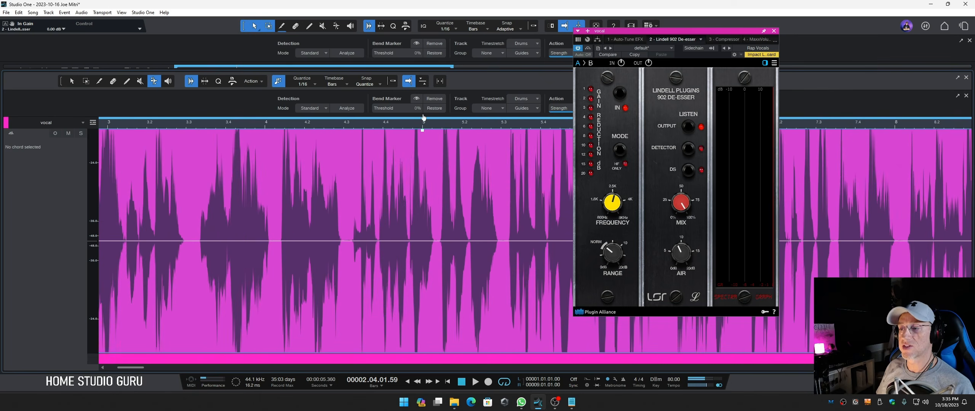
click(774, 31)
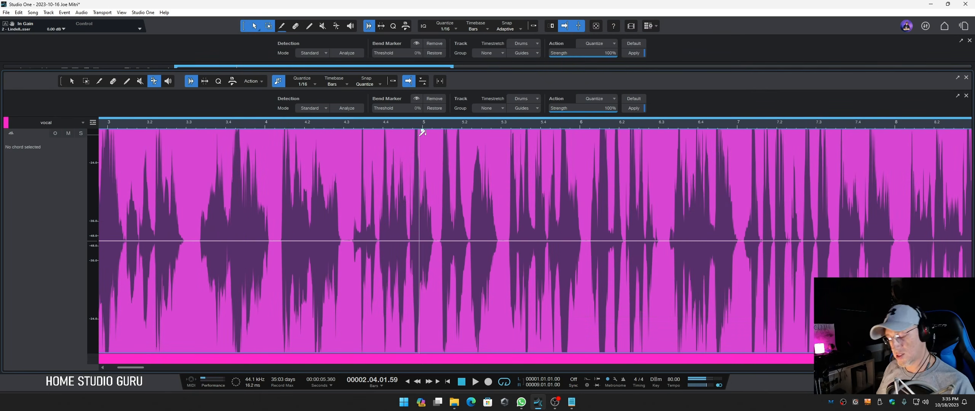
Bring back the mixer and open the vocal channel's Compressor to view its settings
key(F3)
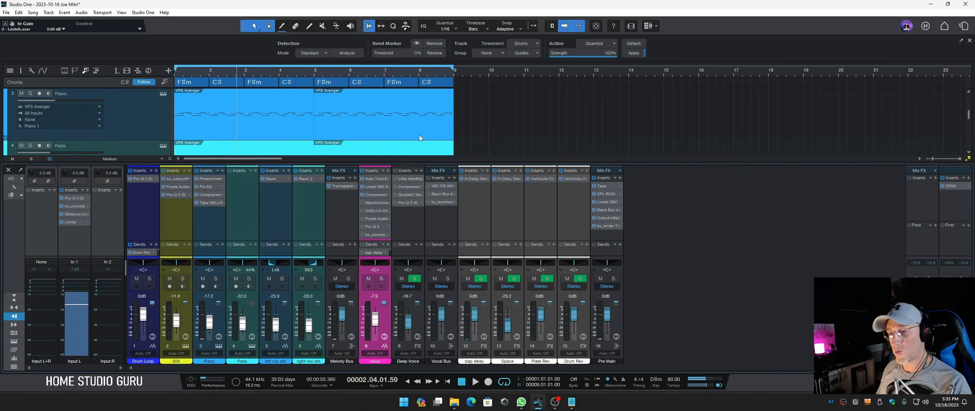
click(374, 195)
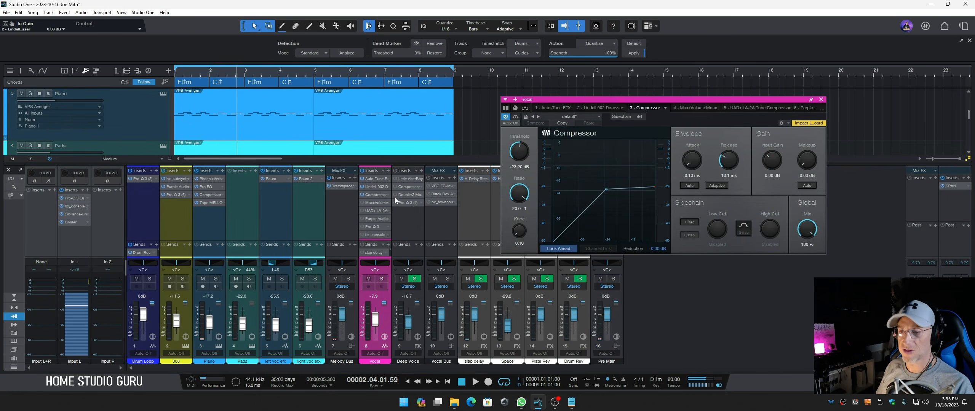
click(821, 100)
click(374, 195)
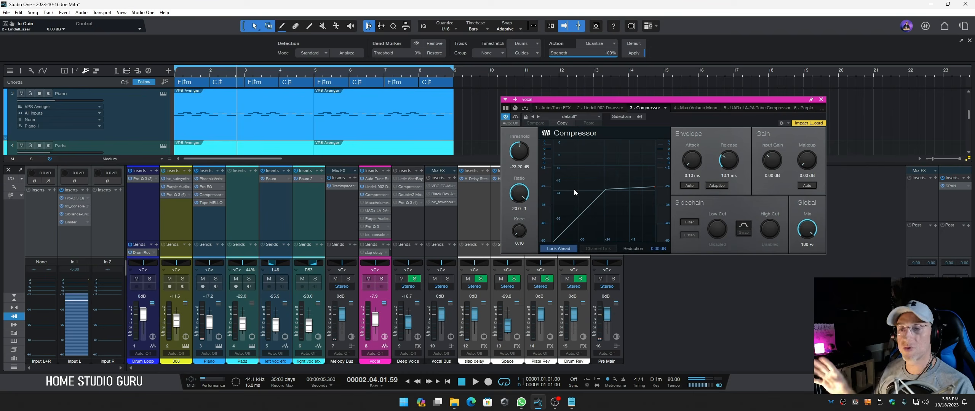
Play the song with the mixer hidden, comparing the vocal with the Compressor bypassed and active
key(F3)
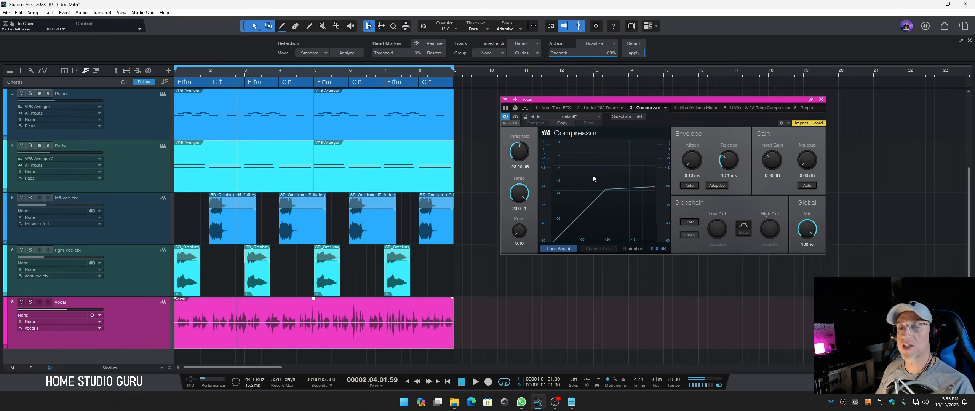
click(516, 117)
key(space)
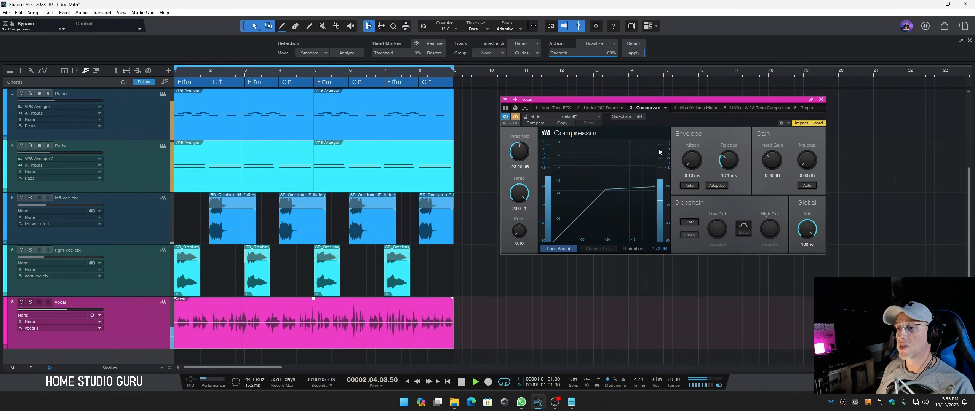
click(516, 118)
mouse_move(660, 156)
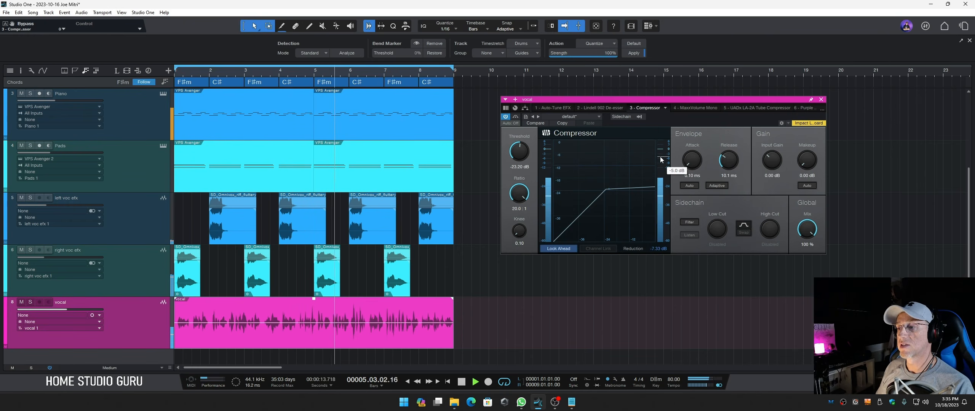
Open the vocal's waveform in the audio editor during playback, move the Compressor window clear of its later section and stop playback
double_click(332, 329)
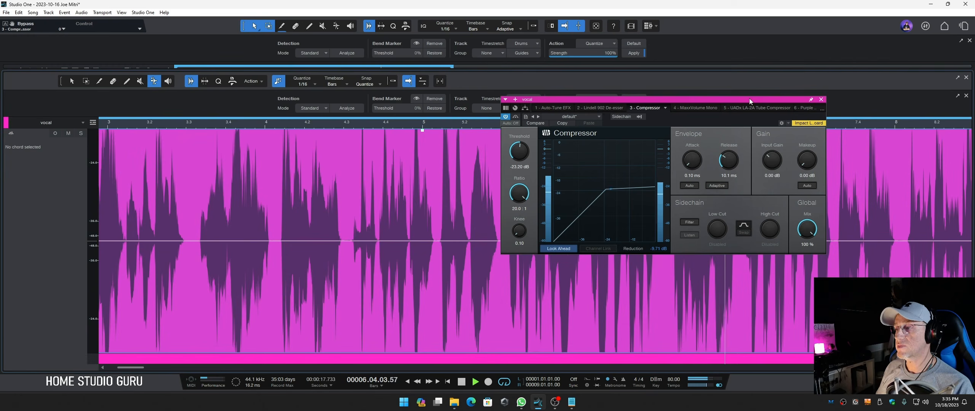
drag(594, 100, 261, 97)
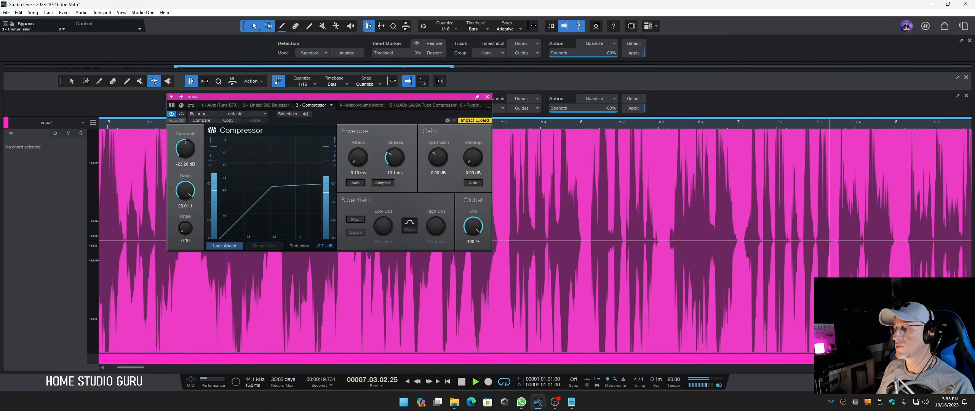
drag(930, 368, 916, 367)
key(space)
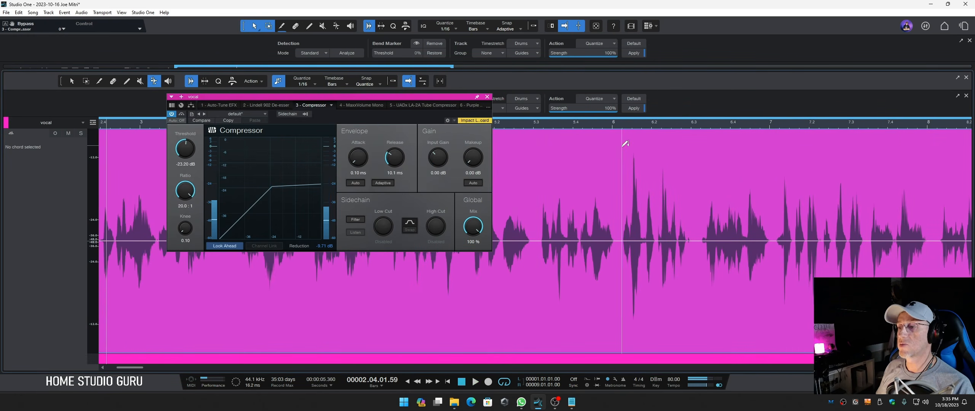
Switch to the Arrow tool and play the vocal from around bar 6 to watch the Compressor react to the peaks
key(1)
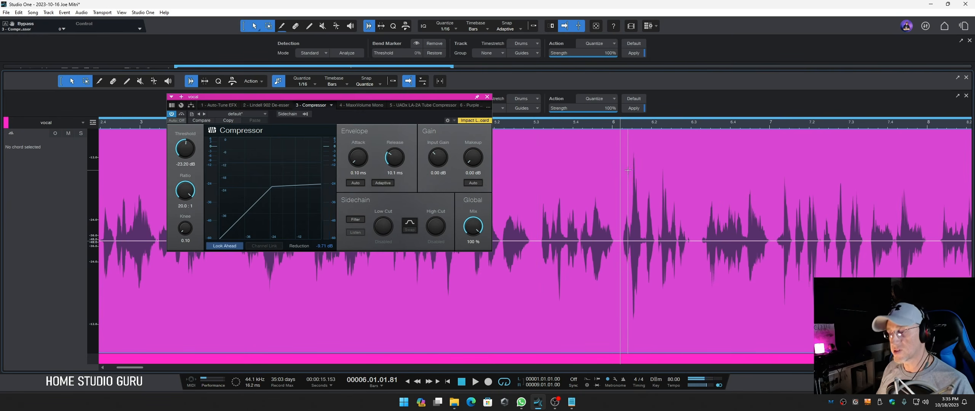
key(space)
key(space)
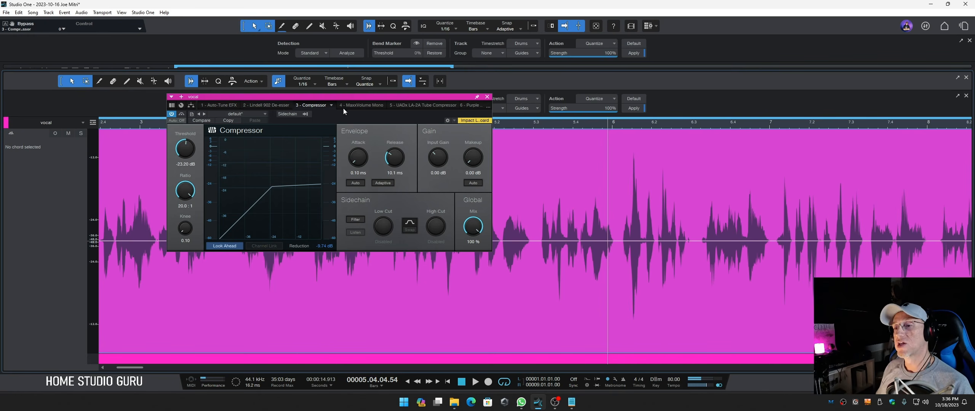
Open MaxxVolume Mono from the vocal's inserts and activate it during playback to hear its effect
click(365, 105)
drag(301, 99, 350, 142)
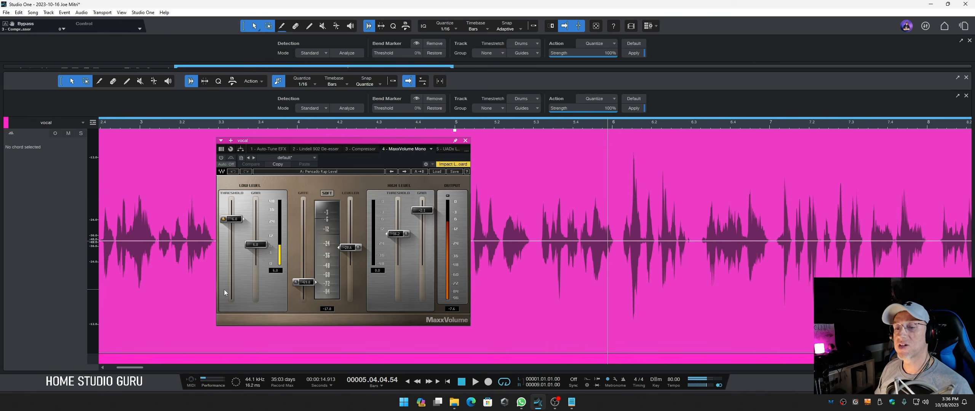
key(space)
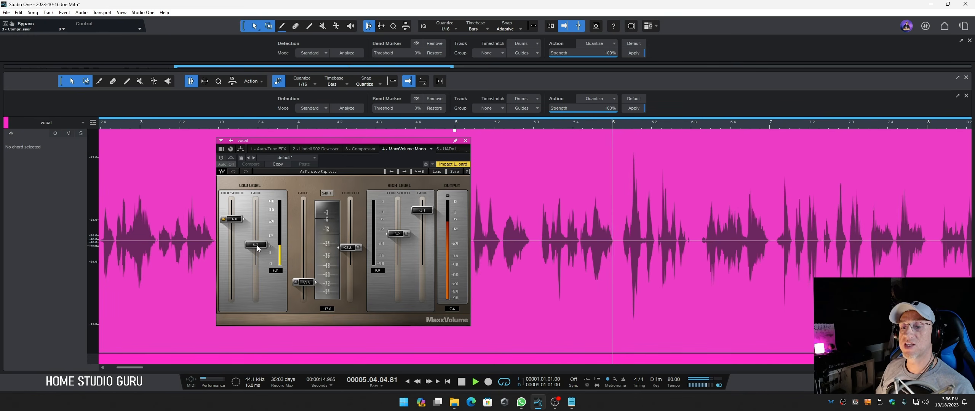
click(221, 158)
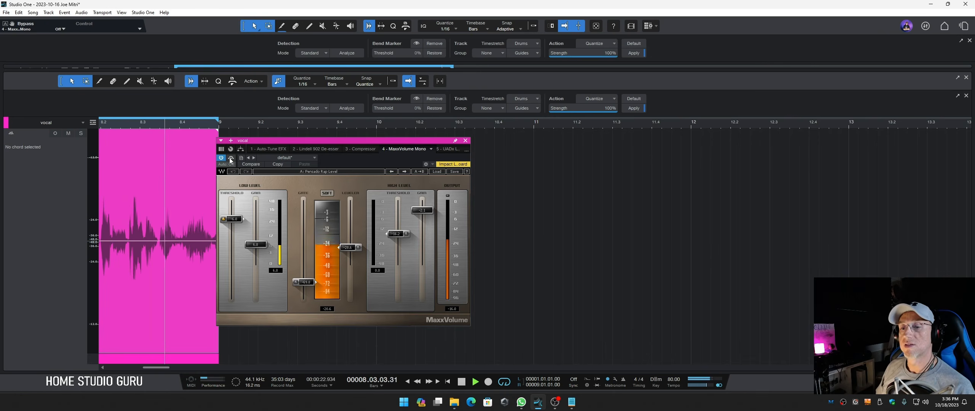
key(space)
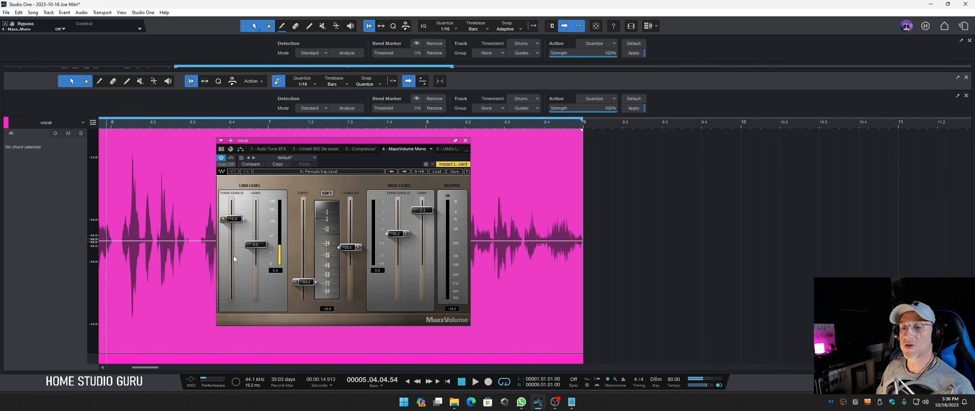
Close MaxxVolume and the audio editor and bring back the mixer
click(466, 141)
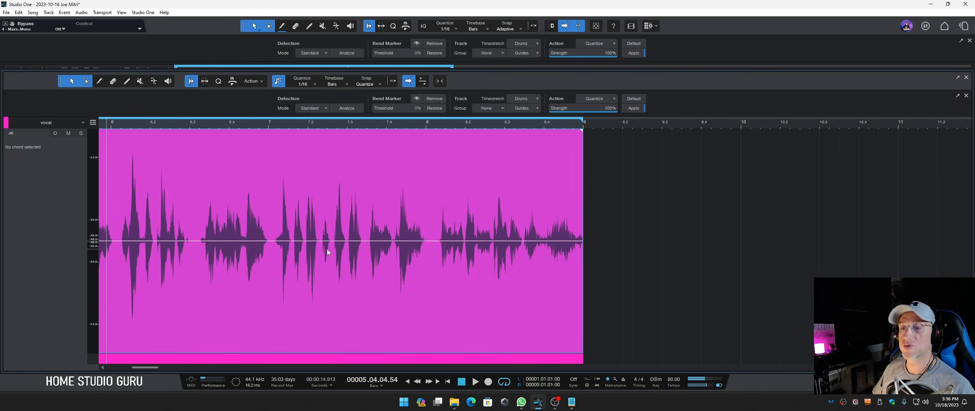
click(967, 79)
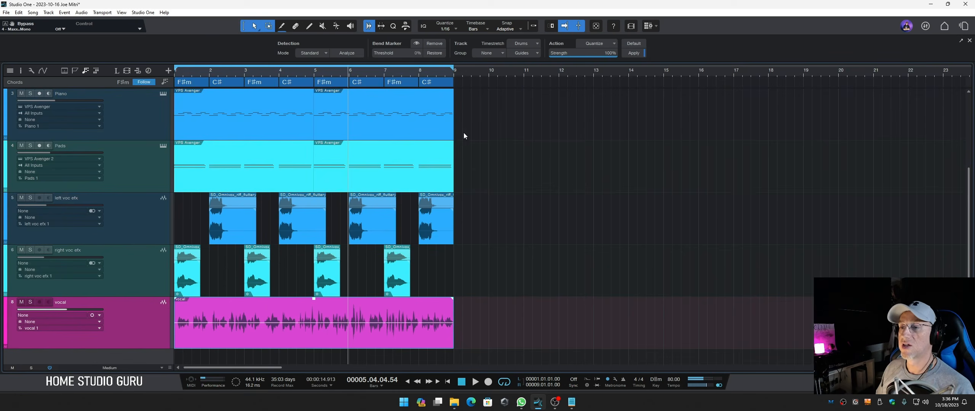
key(F3)
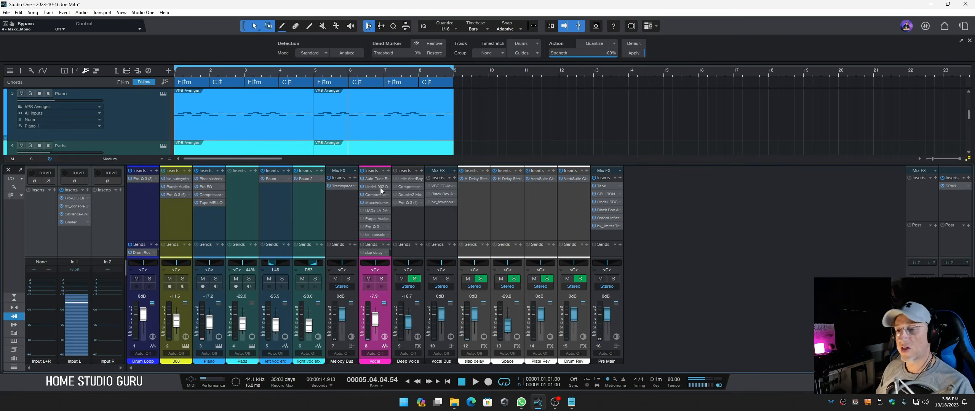
Activate and open the UADx LA-2A Tube Compressor on the vocal channel and play the song through it
click(362, 210)
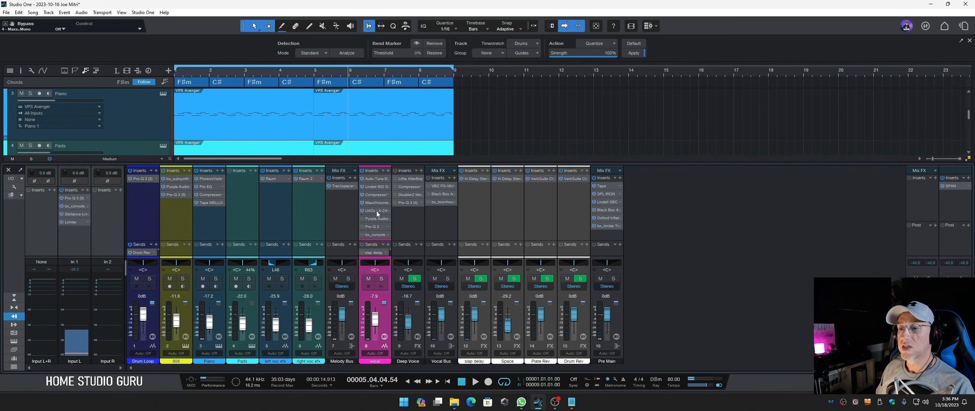
double_click(377, 211)
drag(674, 37, 599, 132)
key(space)
key(space)
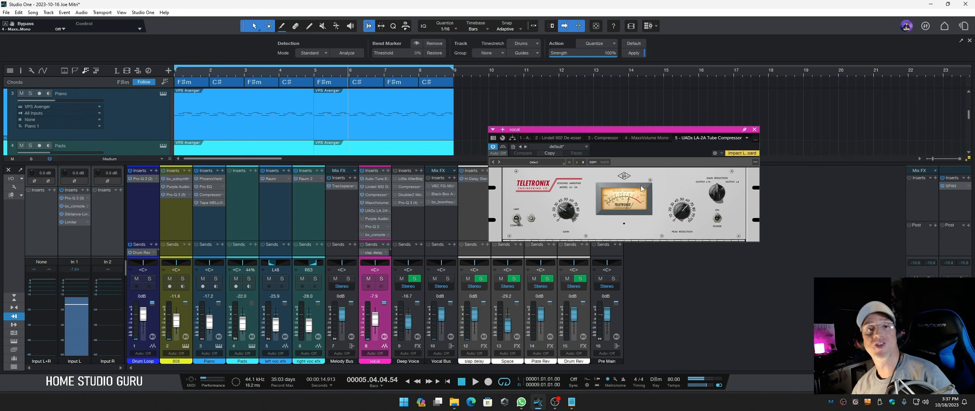
Replay the section, comparing the vocal with the LA-2A bypassed and active
key(space)
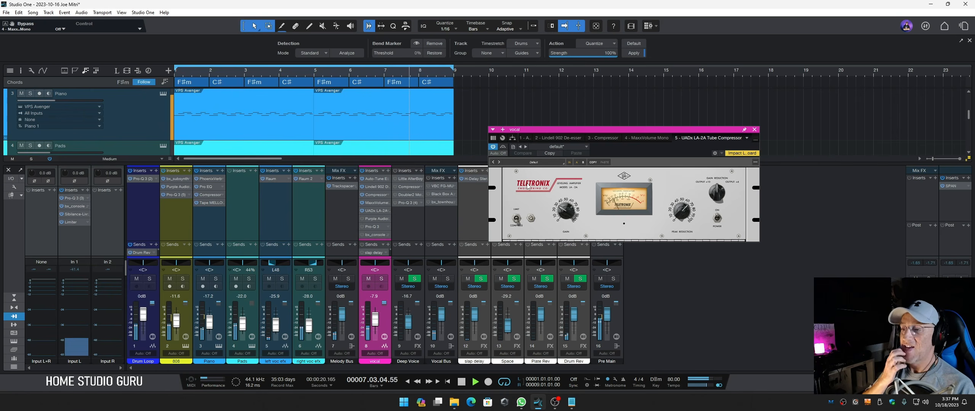
key(space)
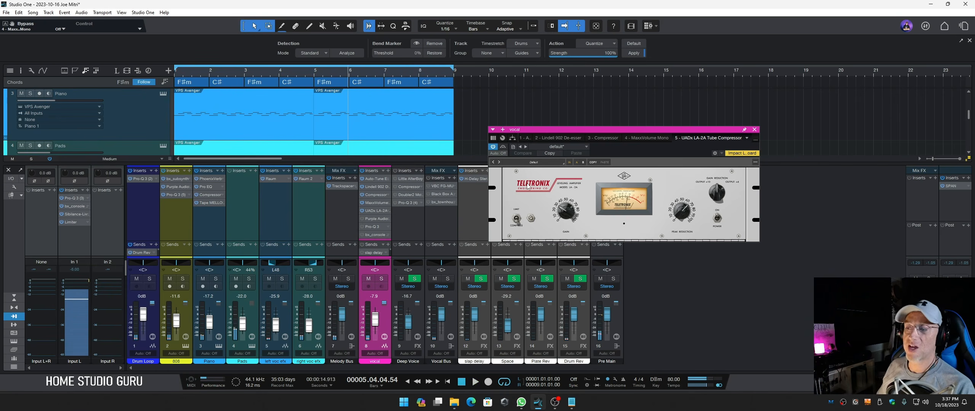
key(space)
click(502, 147)
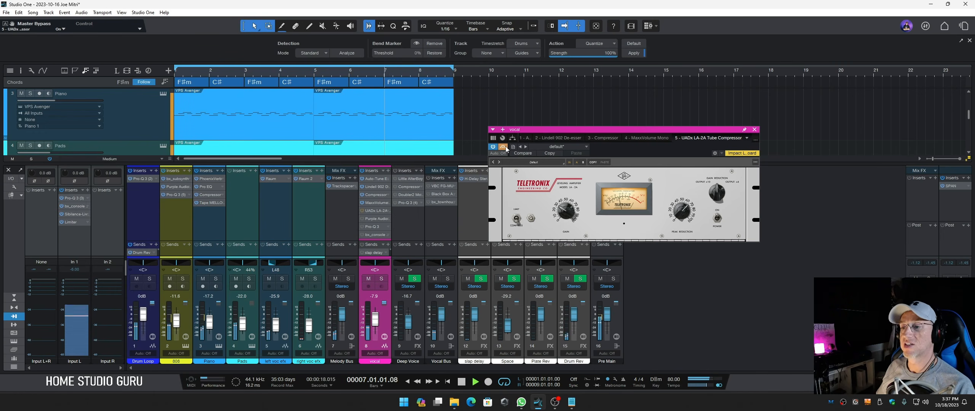
click(504, 147)
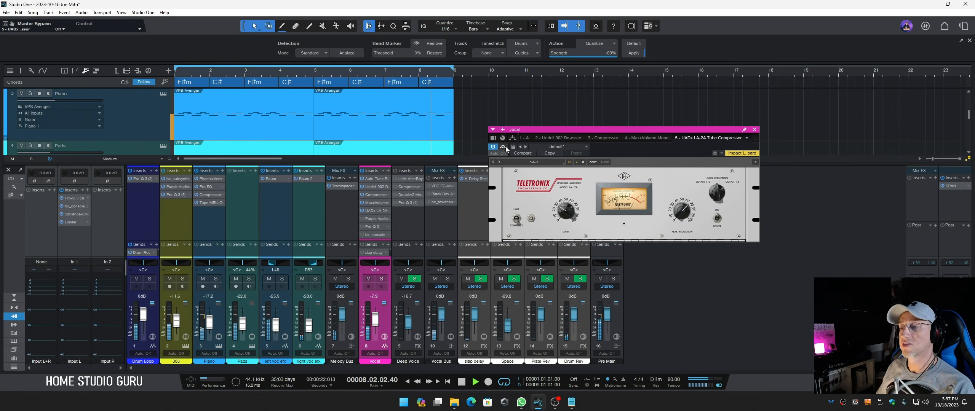
key(space)
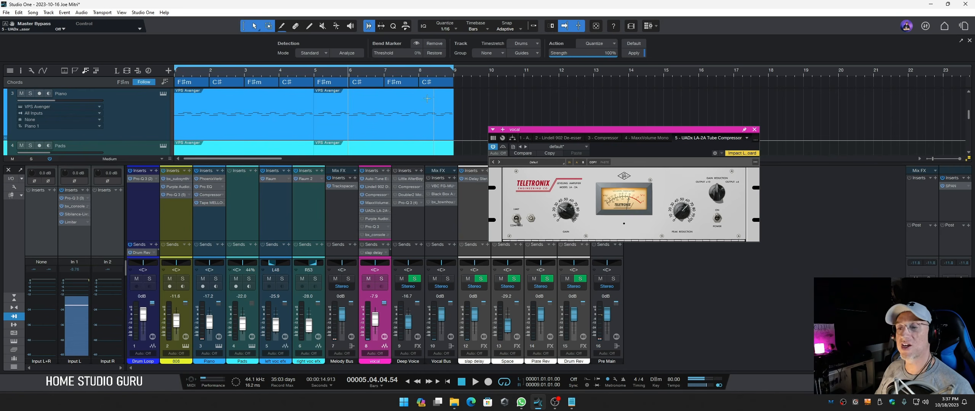
Open the Purple Audio MC 77 from the vocal's inserts and play the song through it
click(373, 219)
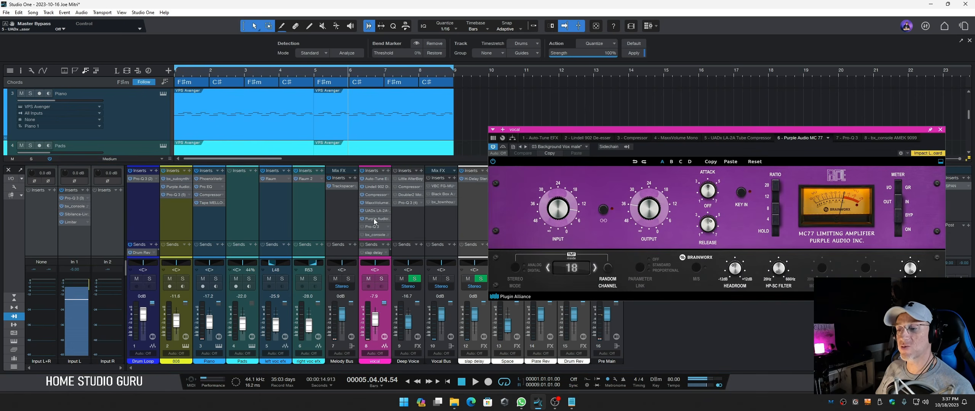
drag(717, 129, 650, 93)
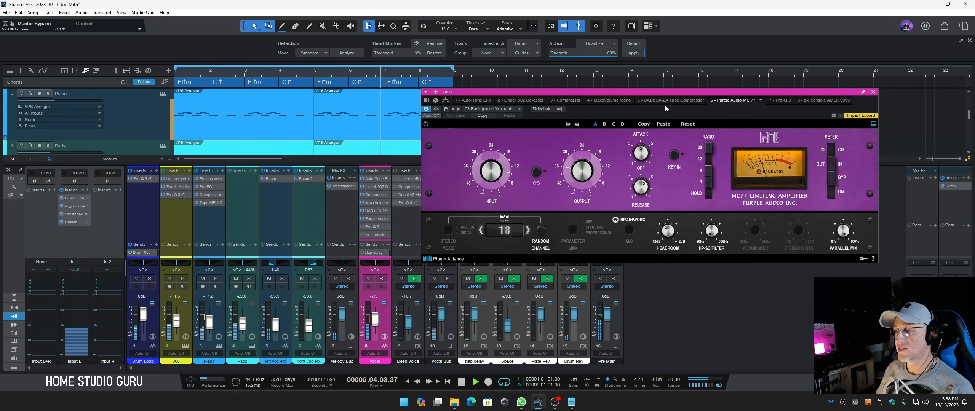
key(space)
drag(609, 94, 657, 102)
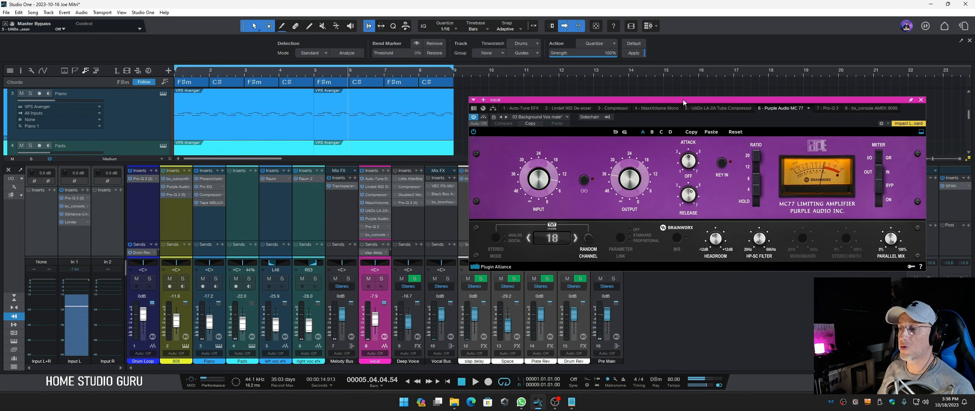
drag(682, 102, 592, 106)
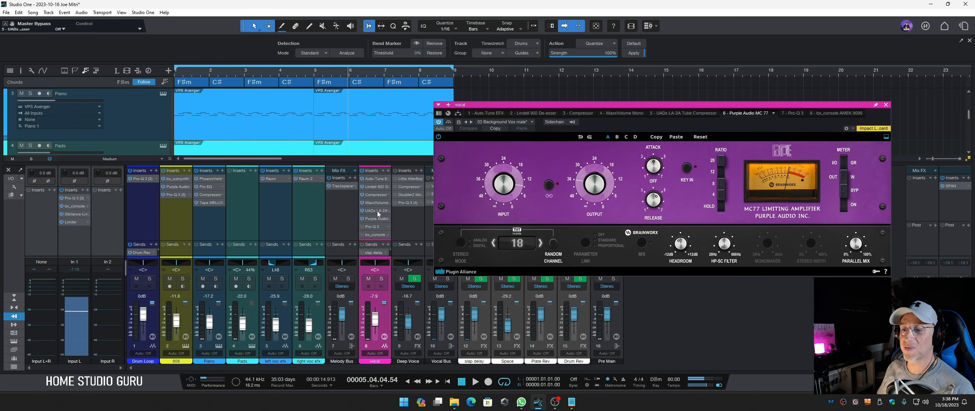
Replay the section, comparing the vocal with the Purple Audio MC 77 bypassed and active
click(374, 220)
click(374, 219)
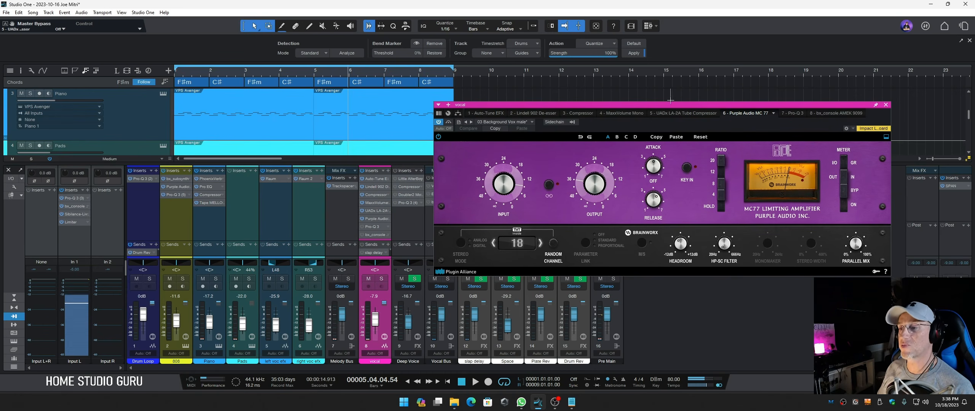
drag(673, 105, 669, 62)
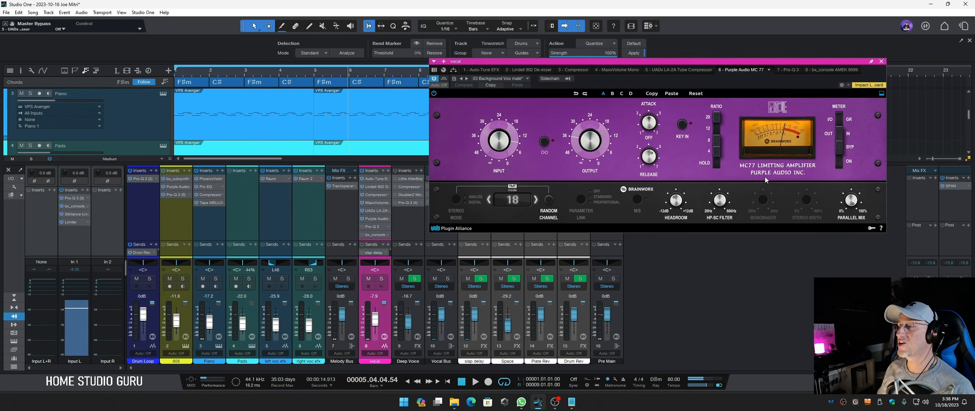
drag(696, 65, 738, 82)
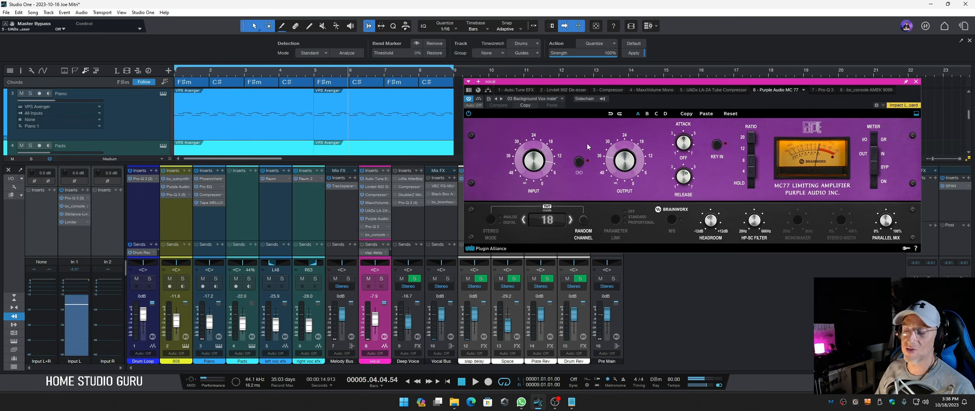
key(space)
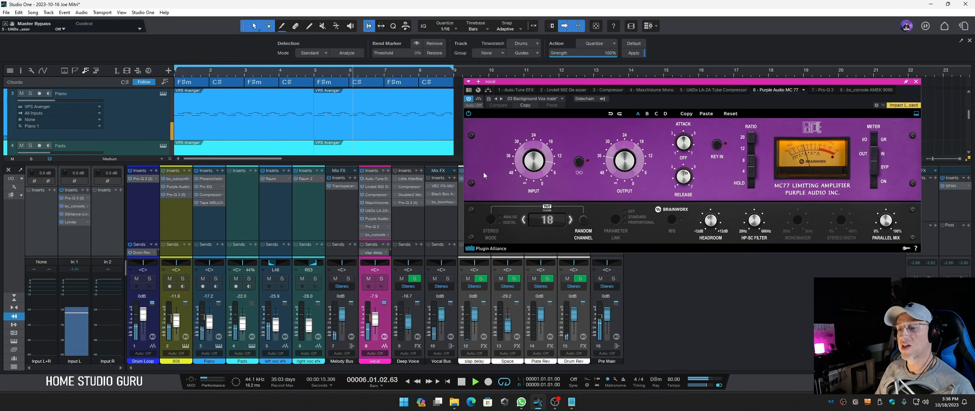
click(479, 99)
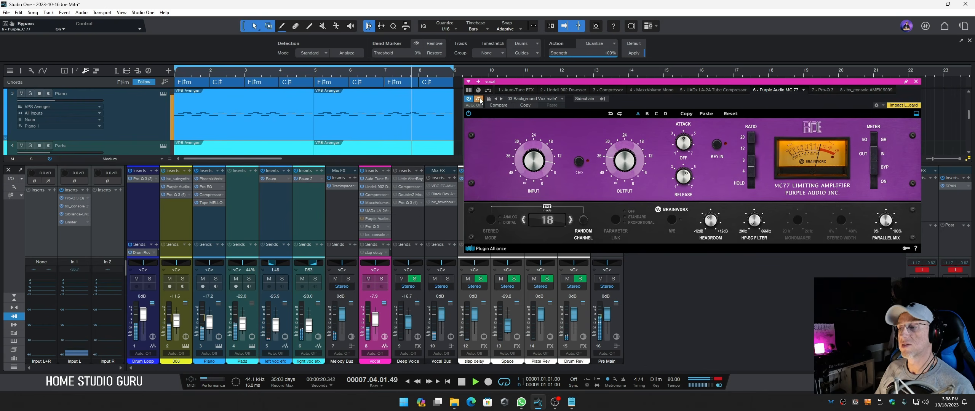
click(479, 99)
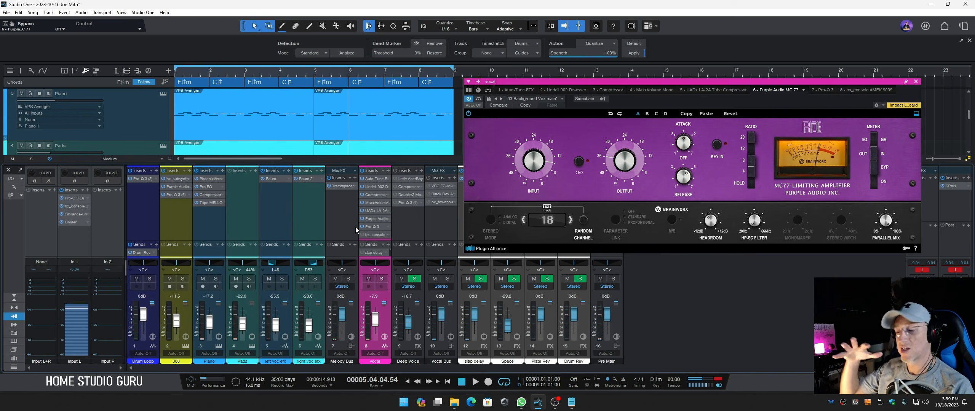
Open Pro-Q 3 on the vocal during playback and set its low bell band near 165 Hz to -1.08 dB
click(377, 227)
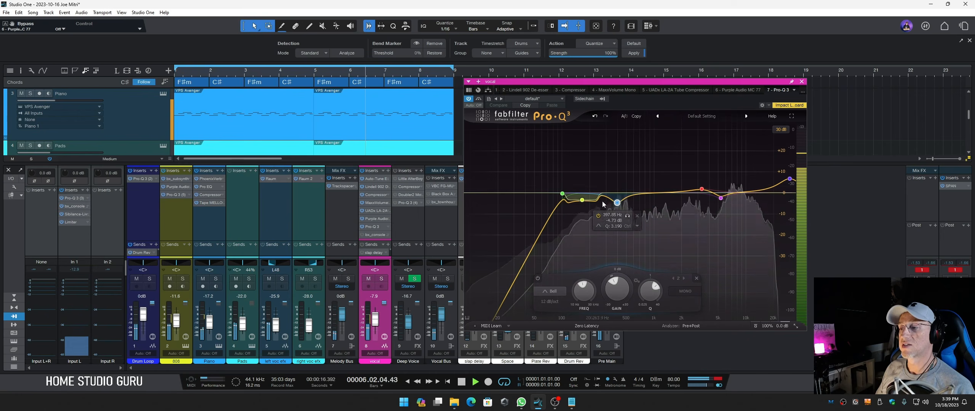
click(362, 227)
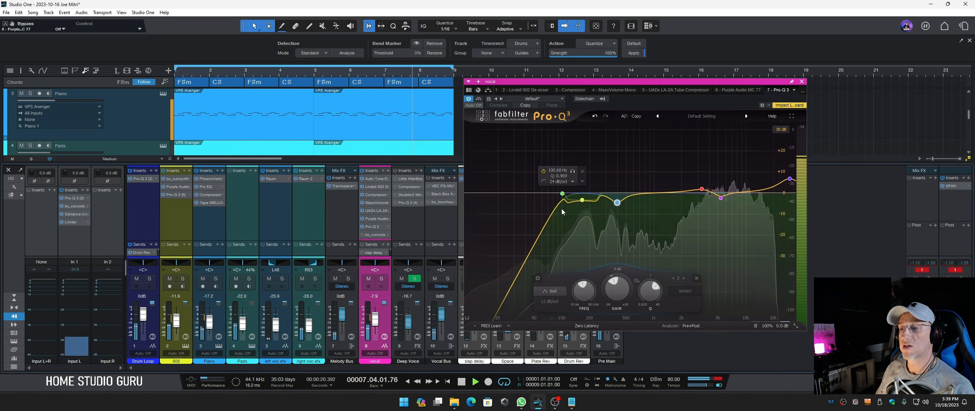
drag(584, 205, 585, 201)
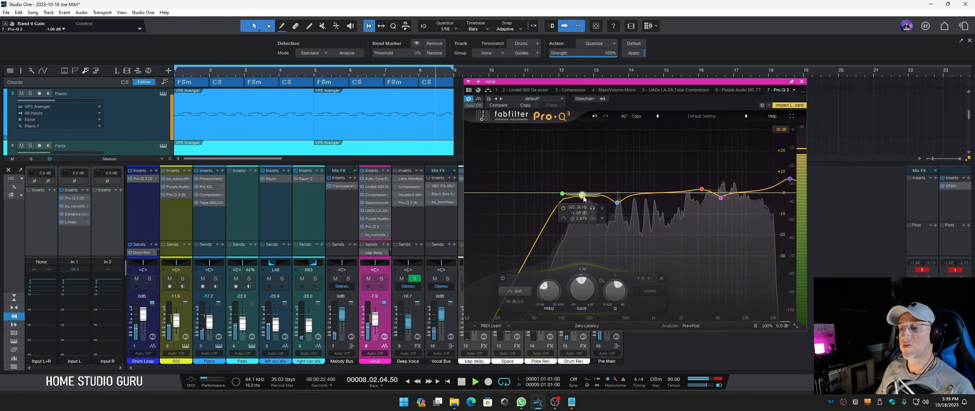
key(space)
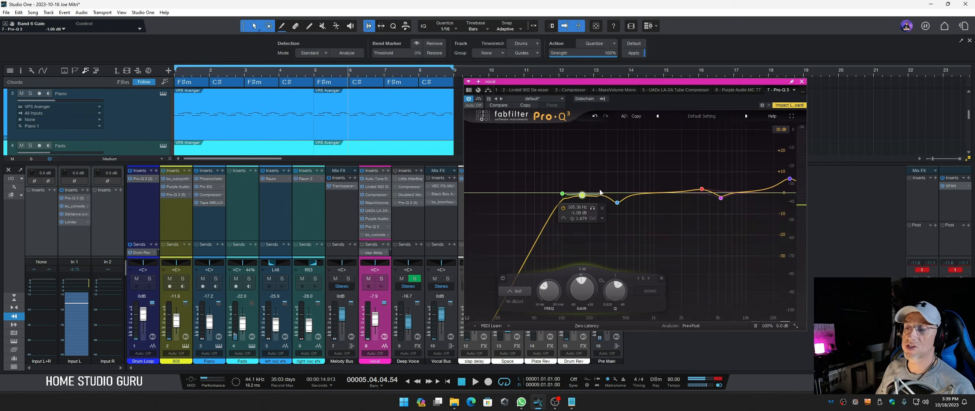
Audition the vocal's low bell band with playback and channel solo, and set its gain to -0.44 dB near 164 Hz
key(space)
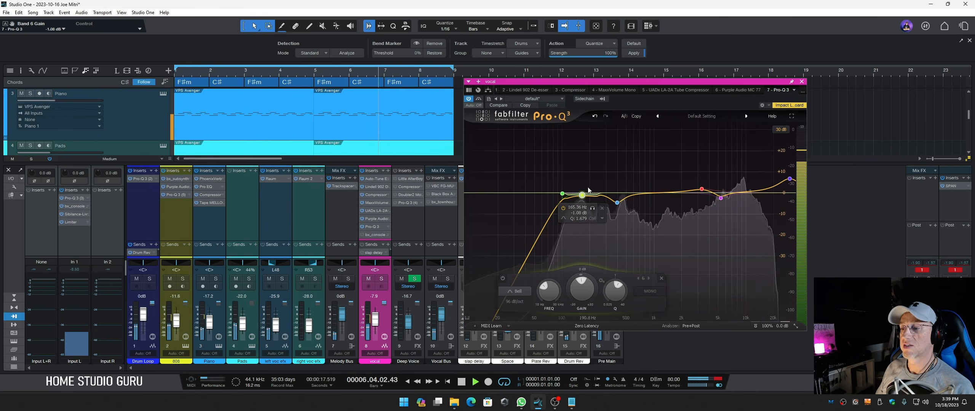
key(space)
drag(585, 196, 584, 196)
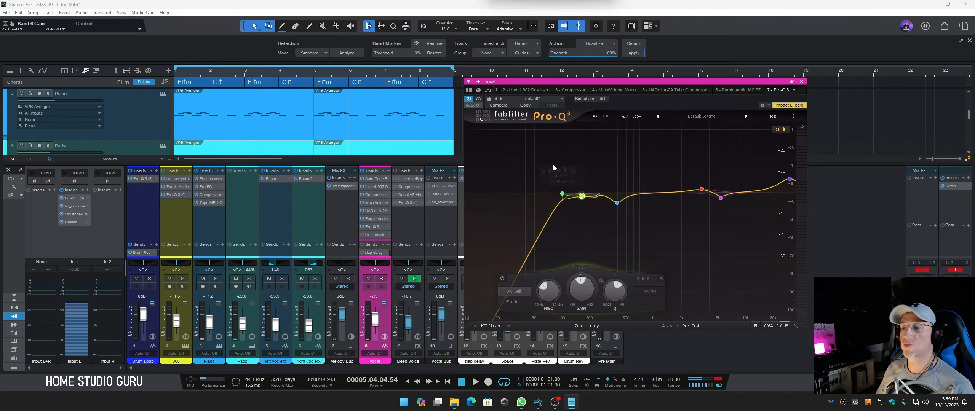
mouse_move(585, 187)
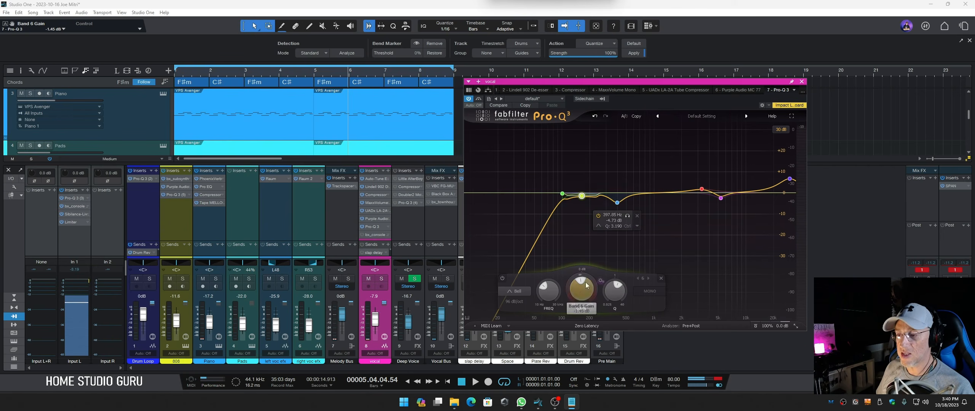
click(382, 279)
click(382, 279)
click(382, 279)
key(space)
drag(570, 290, 611, 298)
Deepen the EQ cut near 398 Hz to about -6 dB and compare it disabled and enabled during playback
click(618, 204)
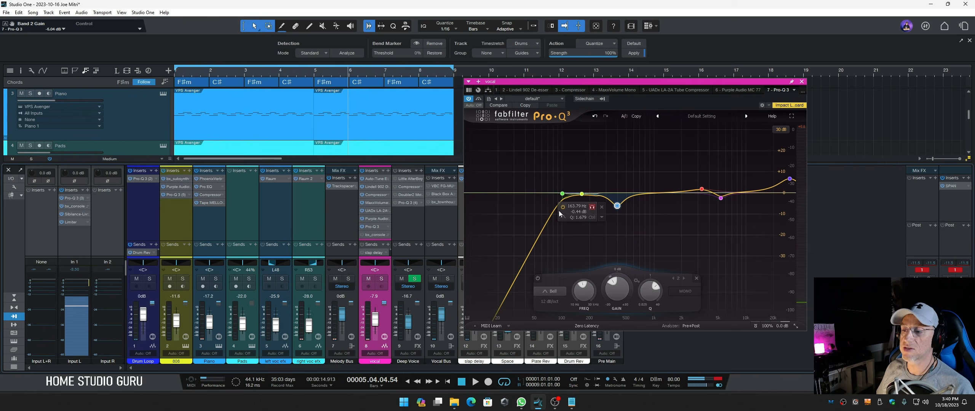
click(598, 219)
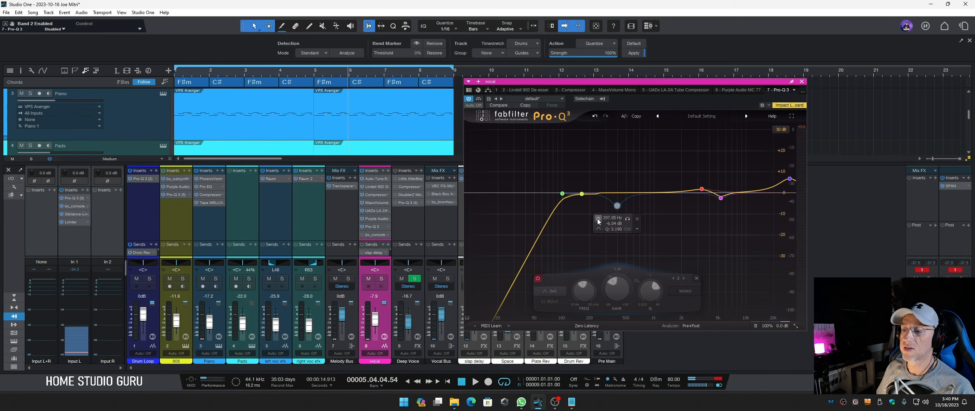
key(space)
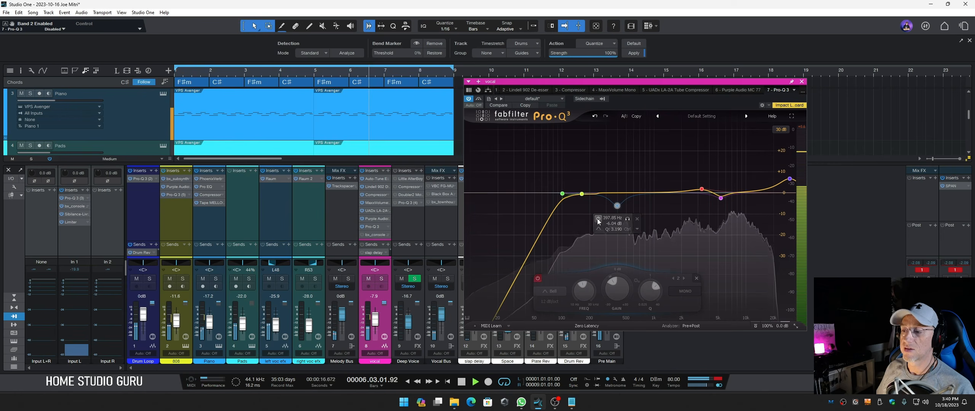
click(599, 219)
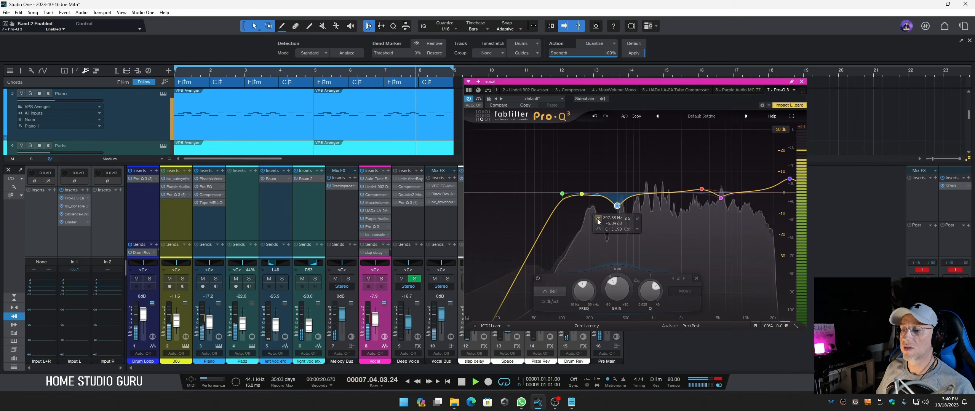
click(599, 219)
key(space)
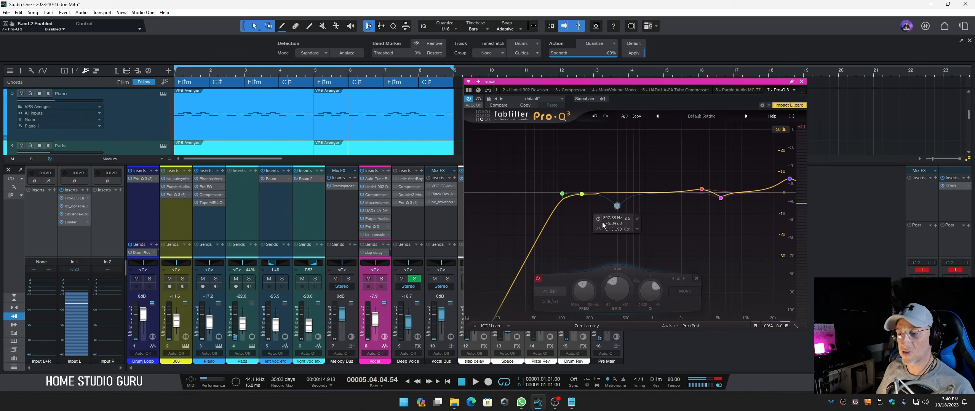
click(598, 218)
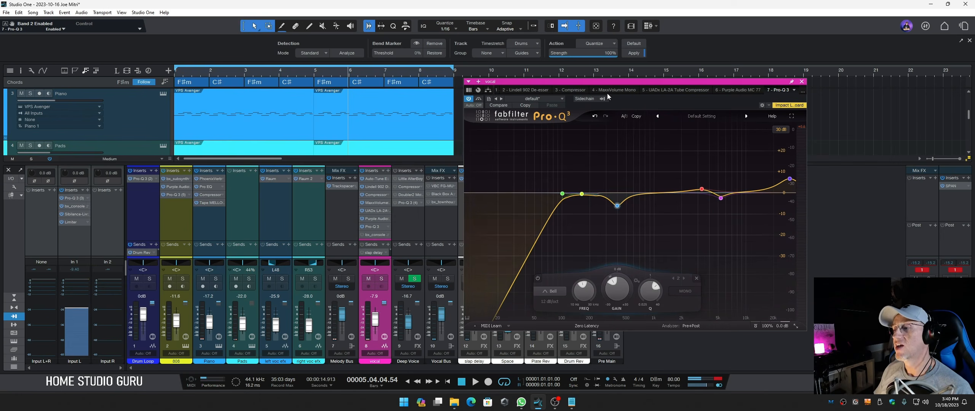
Solo the vocal and compare the EQ dip near 5.3 kHz disabled and enabled during playback
click(702, 190)
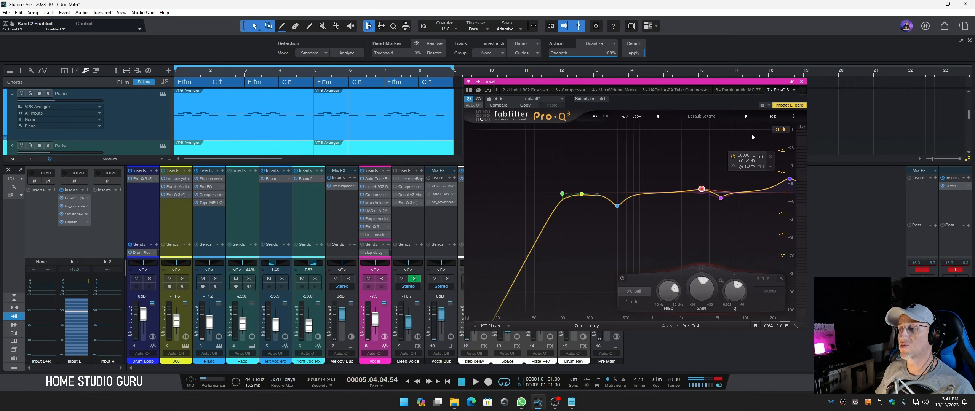
click(720, 198)
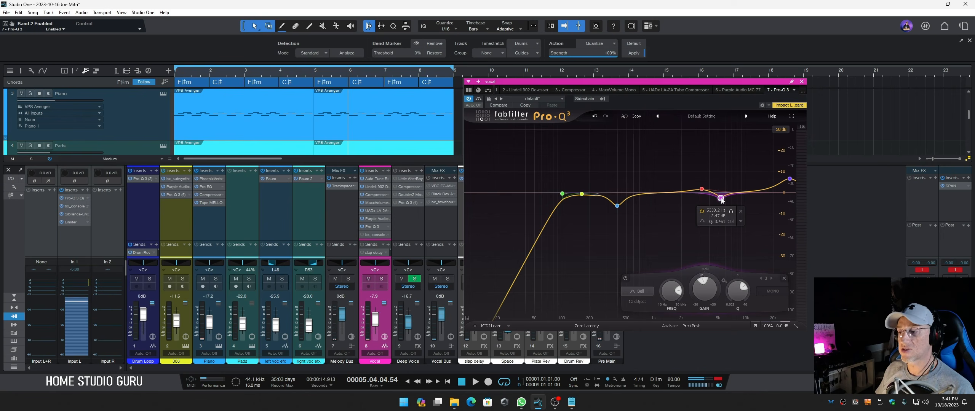
click(731, 212)
key(space)
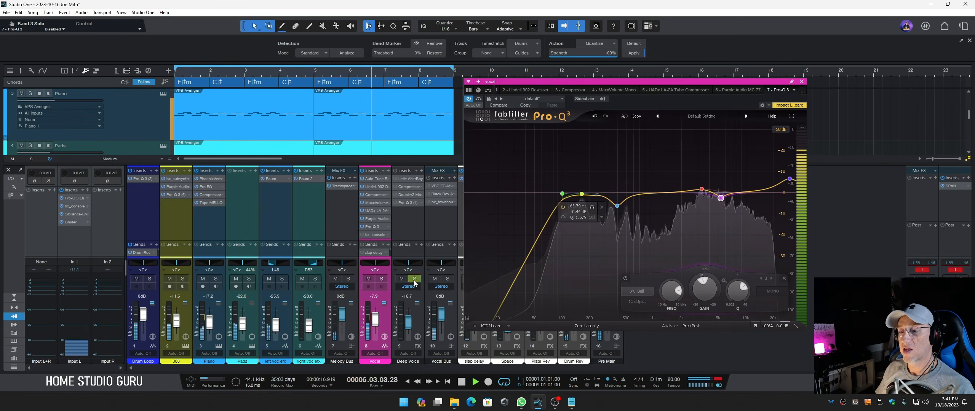
click(381, 279)
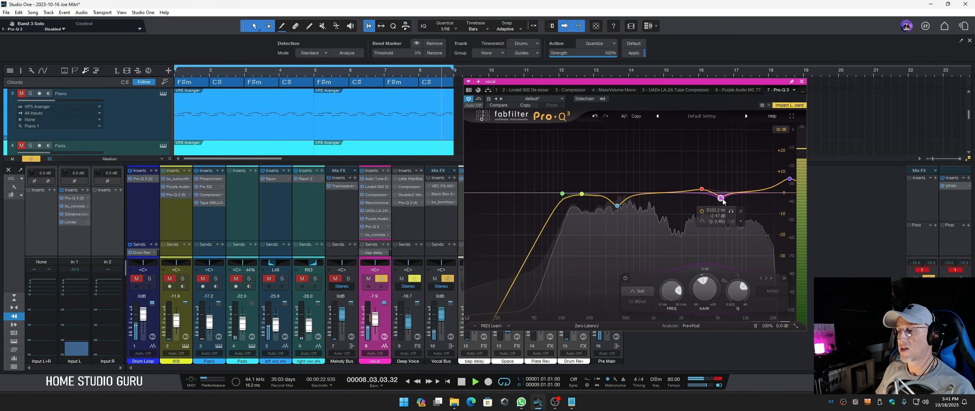
click(702, 211)
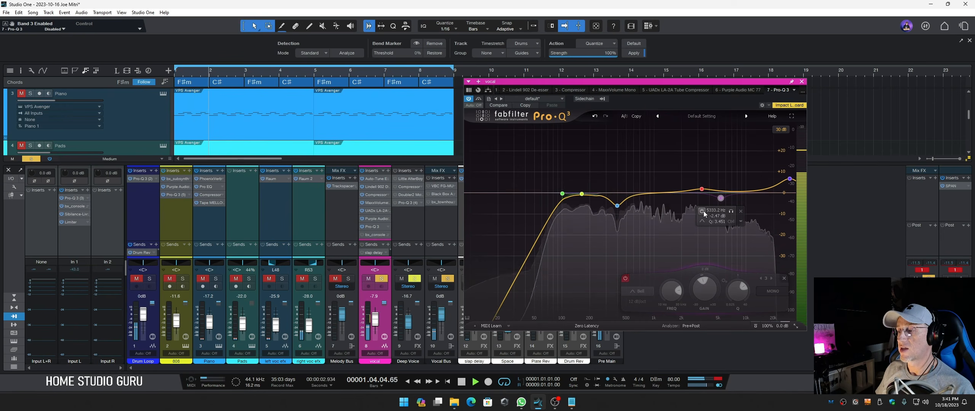
click(703, 211)
Set the 5.3 kHz dip to -4.40 dB, unsolo the vocal, and lower the 30 kHz boost to about +0.18 dB
mouse_move(706, 293)
mouse_down()
mouse_move(703, 234)
mouse_move(707, 301)
mouse_up()
click(381, 279)
key(space)
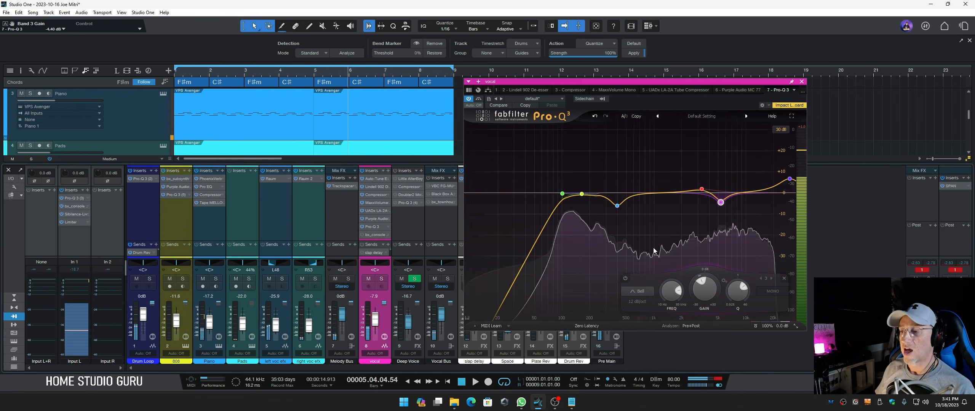
mouse_move(726, 207)
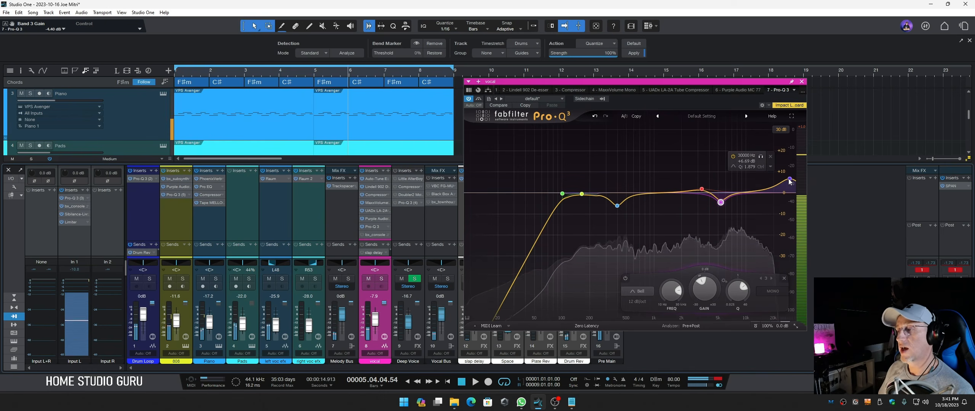
drag(790, 181, 792, 195)
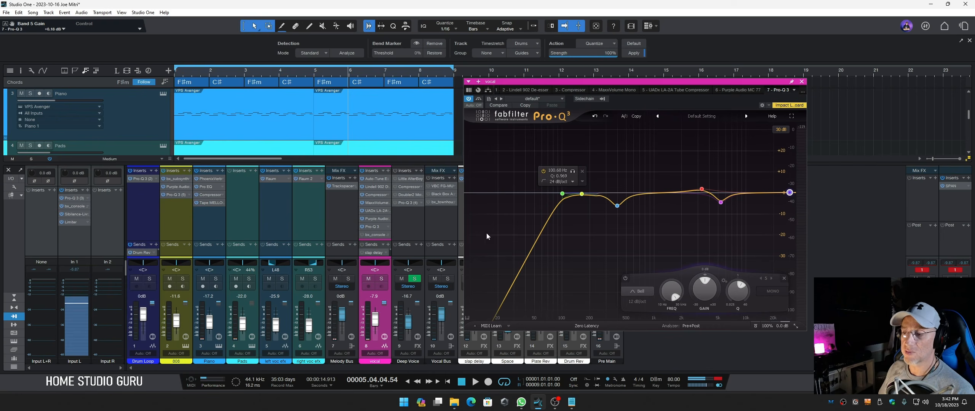
Open the vocal's bx_console AMEK 9099 insert, move its window clear of the vocal channel, and audition the vocal
click(377, 234)
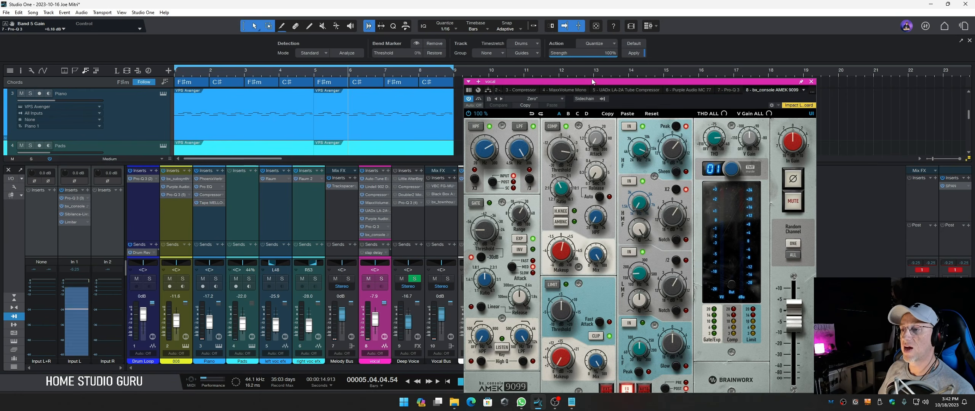
drag(592, 83, 620, 44)
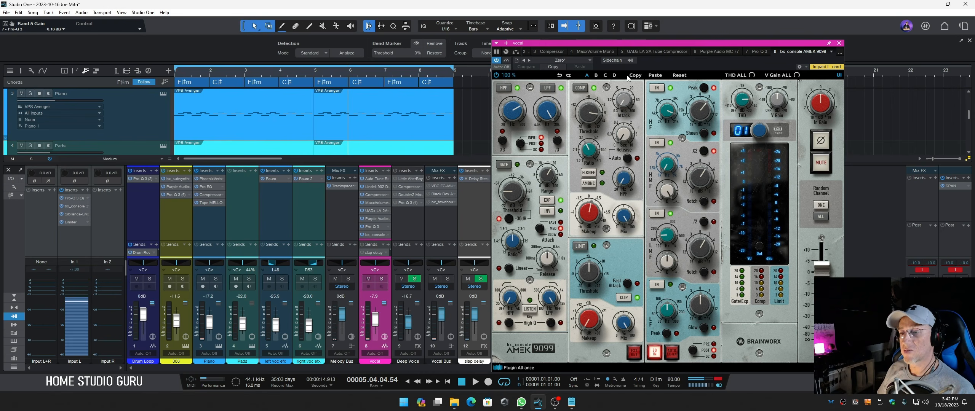
drag(668, 43, 682, 46)
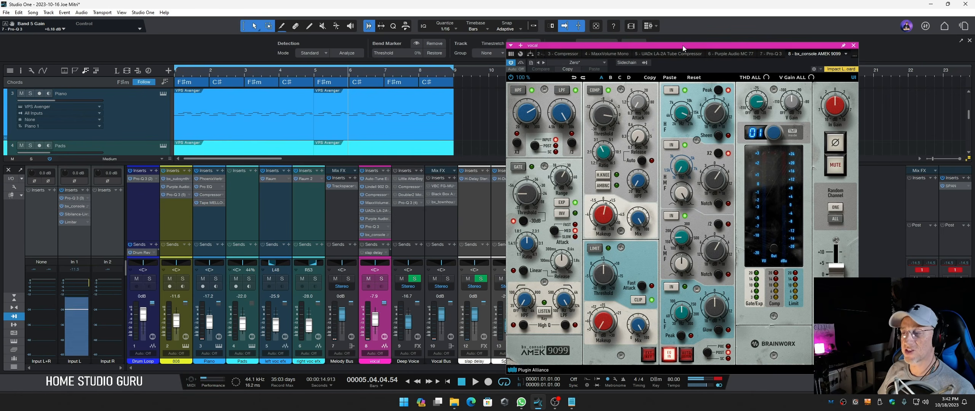
key(space)
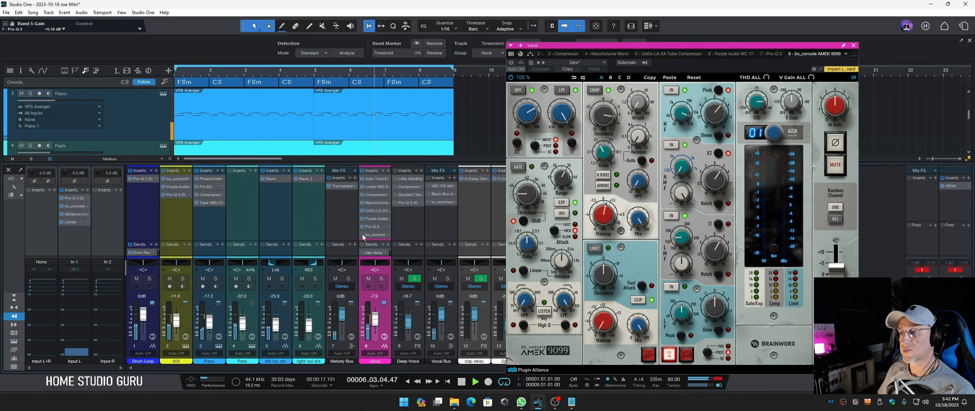
key(space)
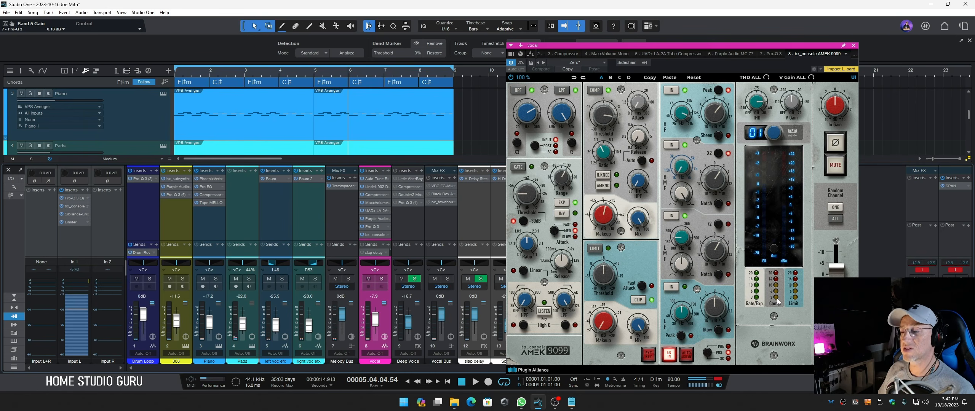
key(space)
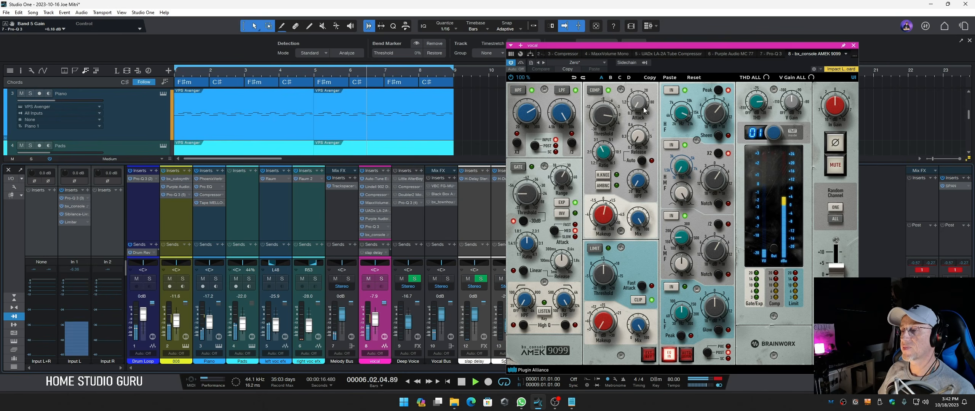
key(space)
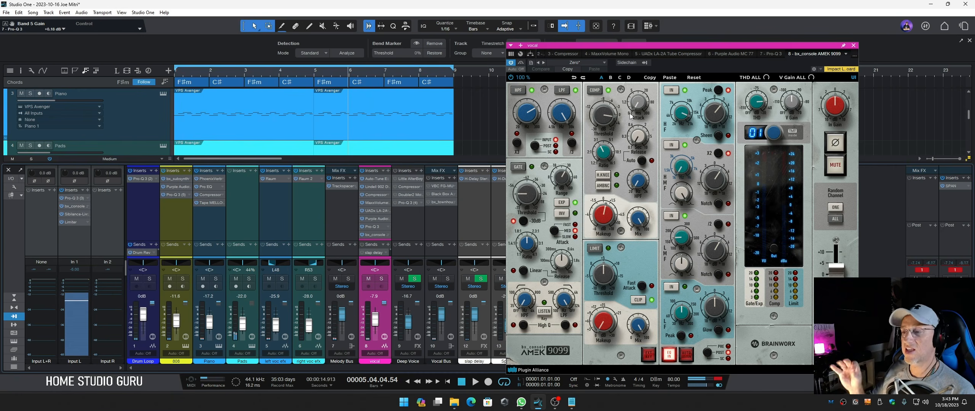
Raise the AMEK 9099 compressor threshold to about +2.2 dB and try its attack and release controls during playback
mouse_move(640, 109)
mouse_down()
mouse_move(640, 91)
mouse_move(638, 113)
mouse_up()
click(613, 123)
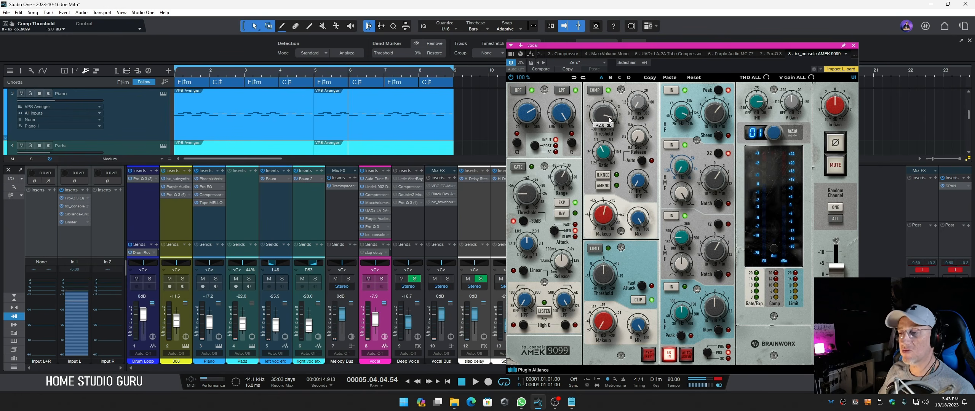
key(space)
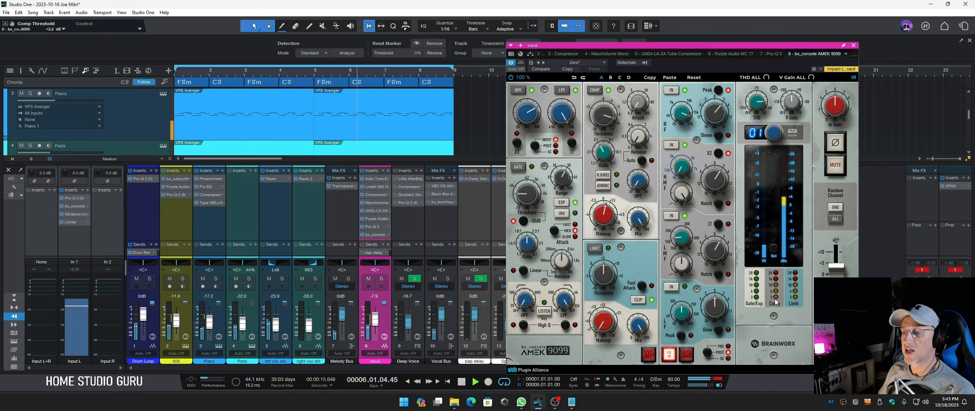
drag(610, 118, 615, 124)
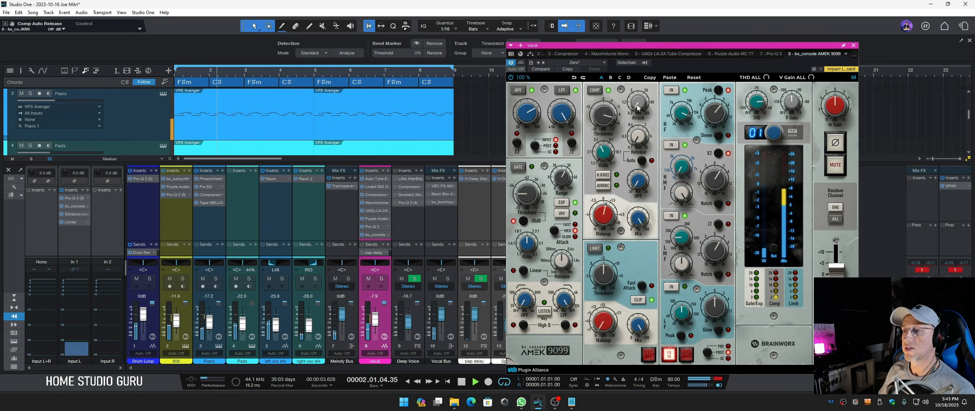
drag(634, 80, 643, 104)
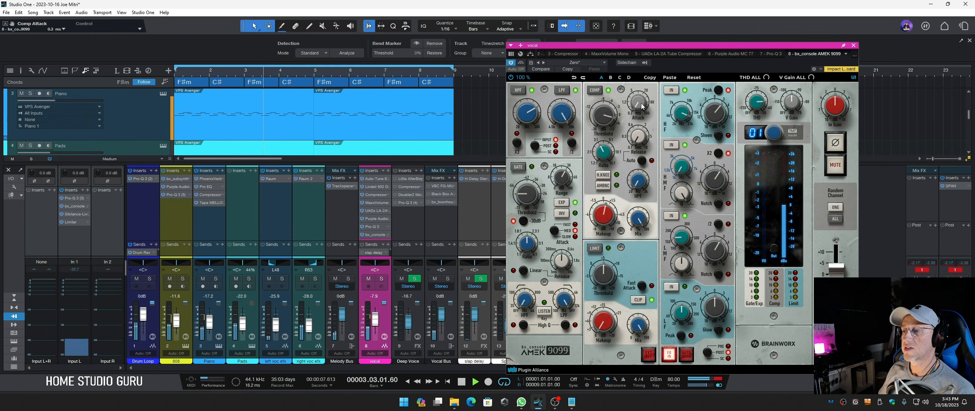
key(space)
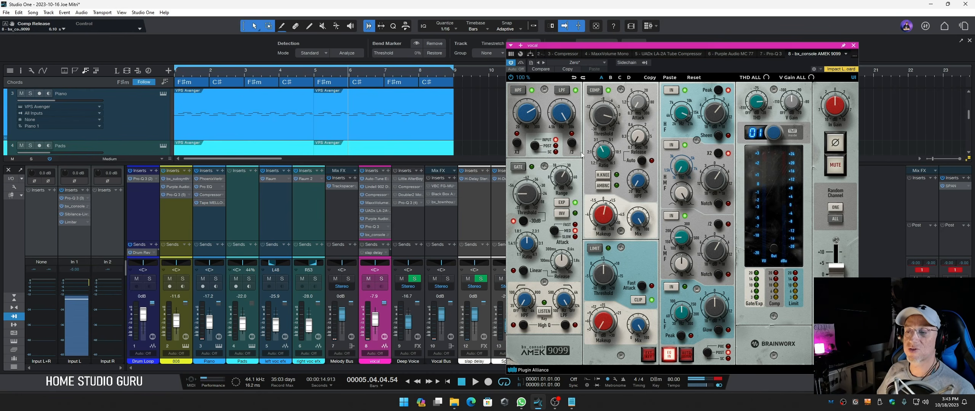
Switch the AMEK 9099 compressor's hard knee on and back off to compare the two settings
click(606, 178)
click(605, 177)
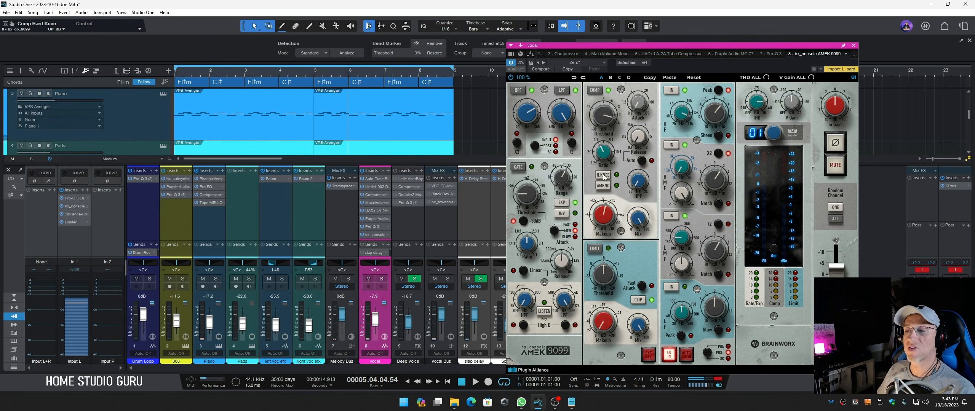
key(space)
Examine the AMEK 9099's high, high-mid and low-mid EQ bands and audition the vocal with the whole mix
mouse_move(684, 116)
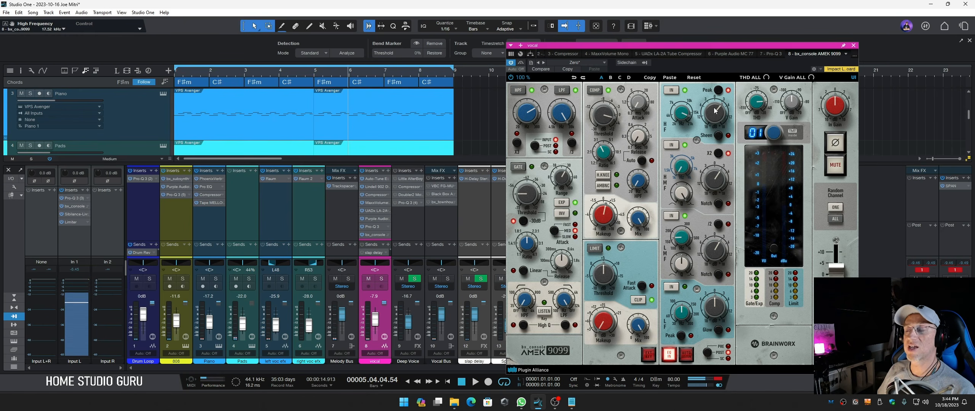
mouse_move(684, 167)
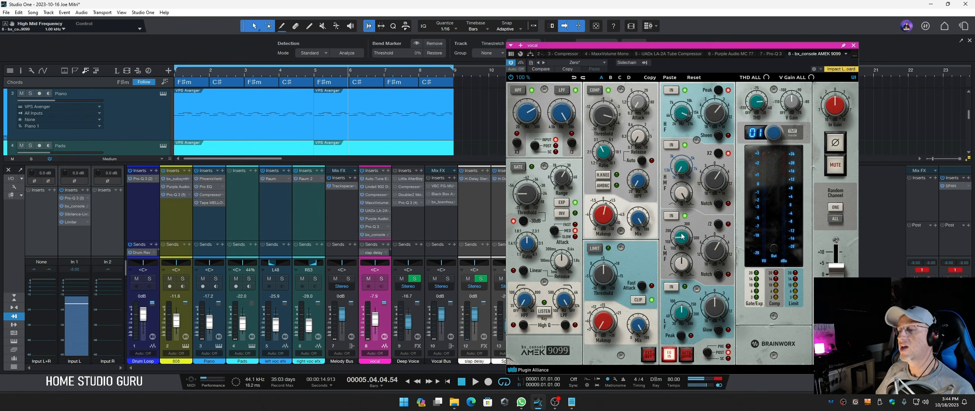
mouse_move(715, 254)
mouse_move(683, 242)
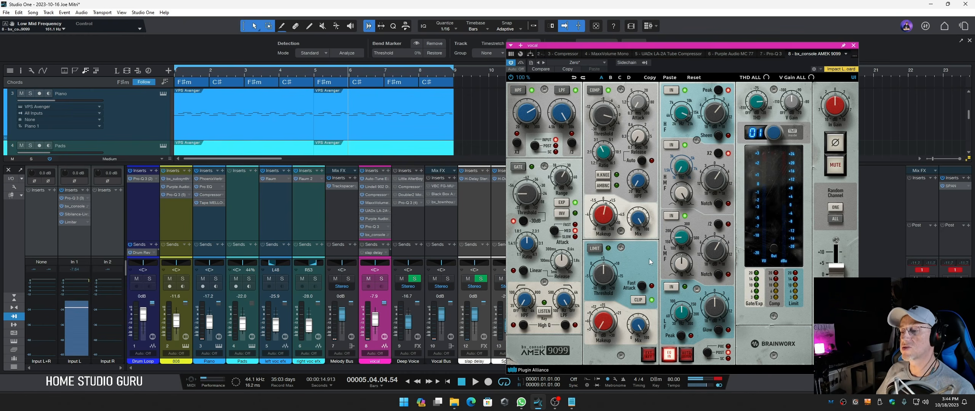
key(space)
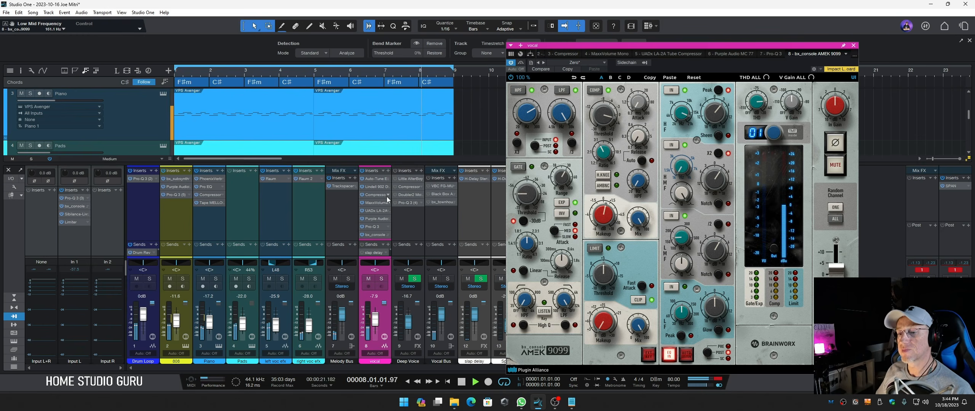
key(space)
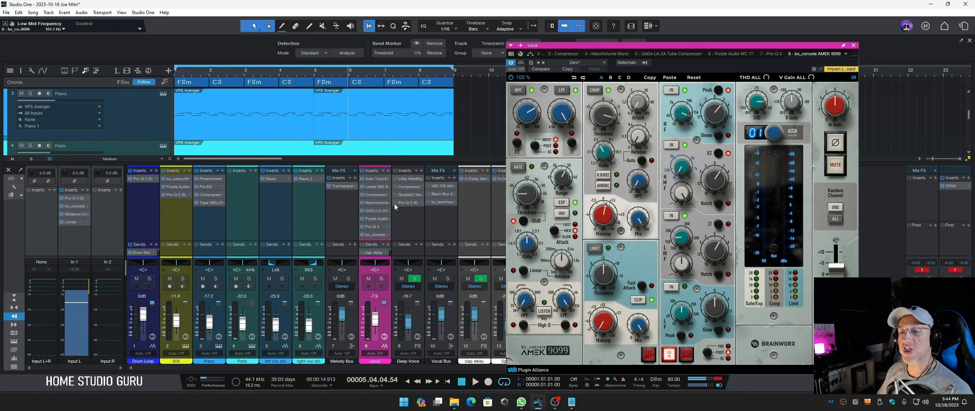
Open Little AlterBoy on the Deep Voice channel, reveal the vocal's sends, and activate its Deep Voice send
click(412, 224)
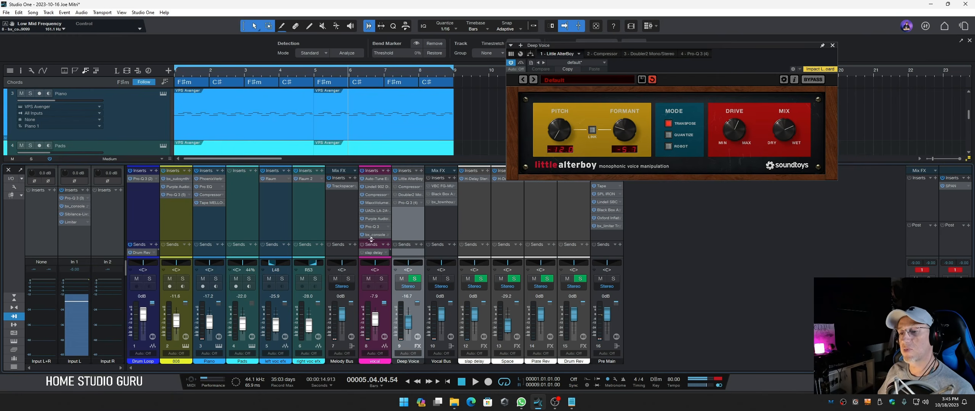
drag(374, 240, 375, 173)
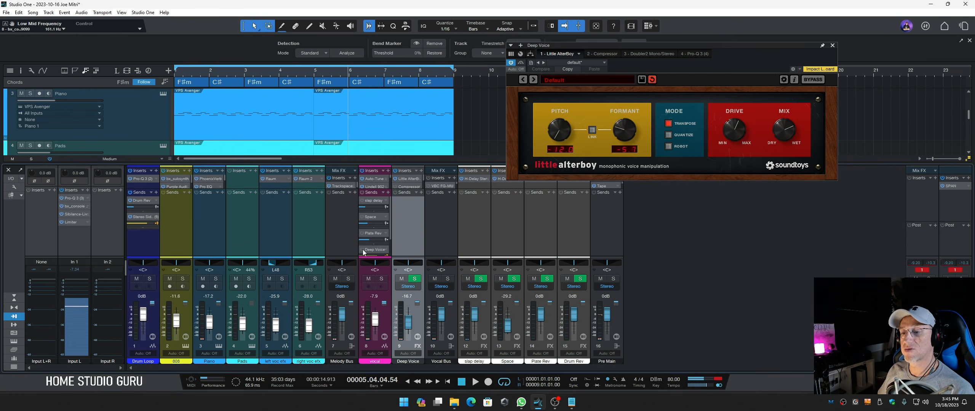
scroll(390, 235, down, 2)
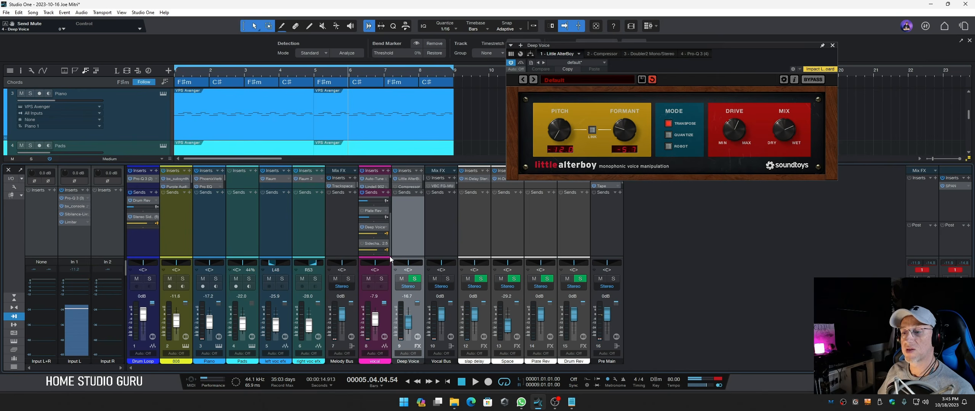
scroll(388, 228, up, 2)
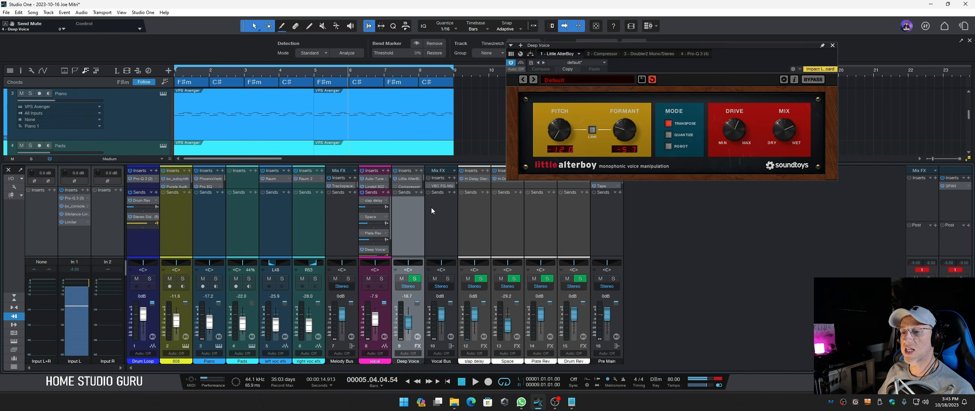
Audition the Deep Voice effect in the mix and enlarge the inserts area to expose that channel's effects
key(space)
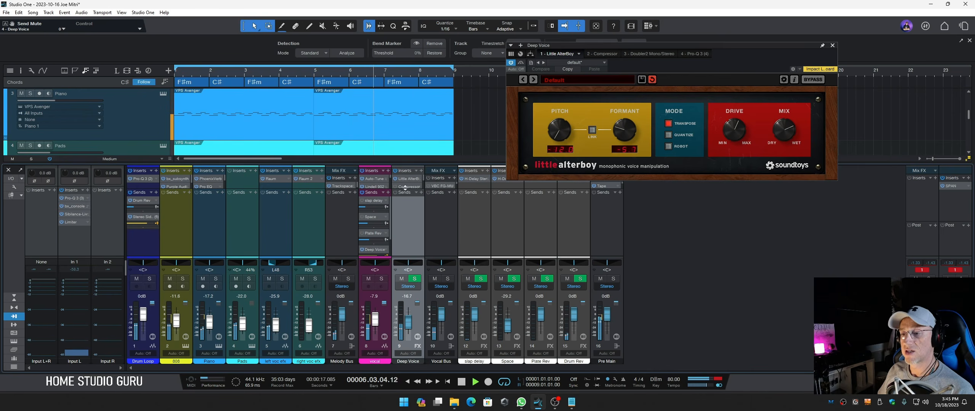
drag(404, 191, 404, 223)
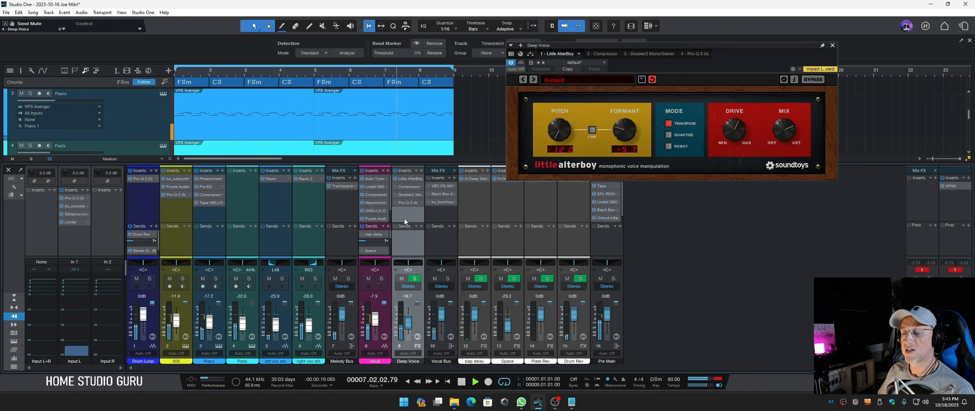
key(space)
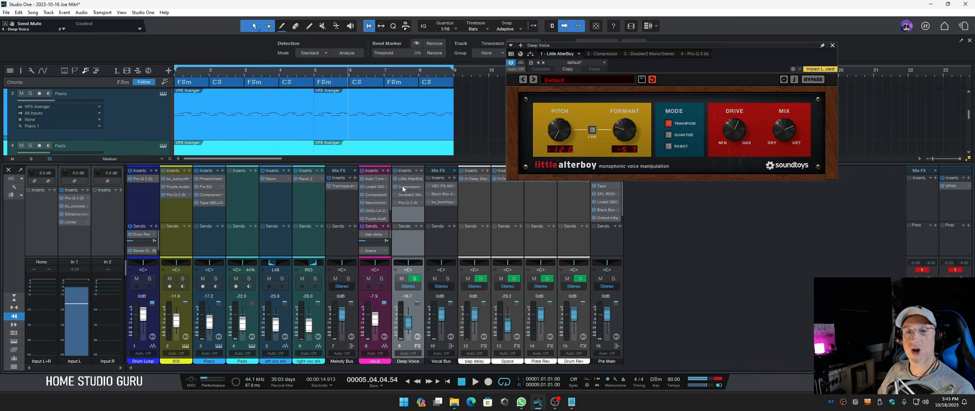
Open the Deep Voice channel's Compressor and set its release to 111.2 ms and its ratio to 7.4:1
click(403, 186)
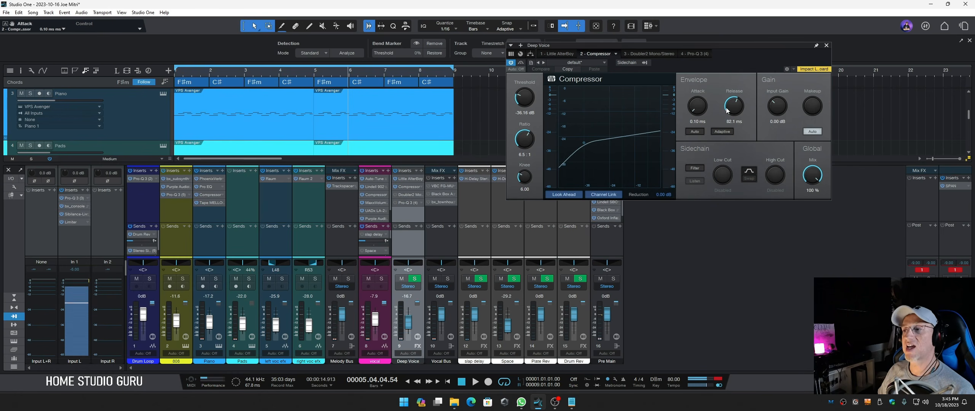
scroll(732, 106, down, 3)
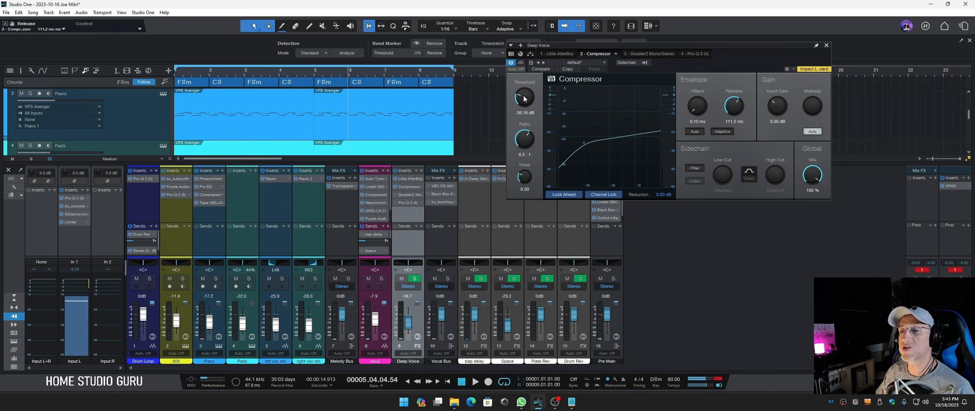
scroll(526, 144, up, 3)
key(space)
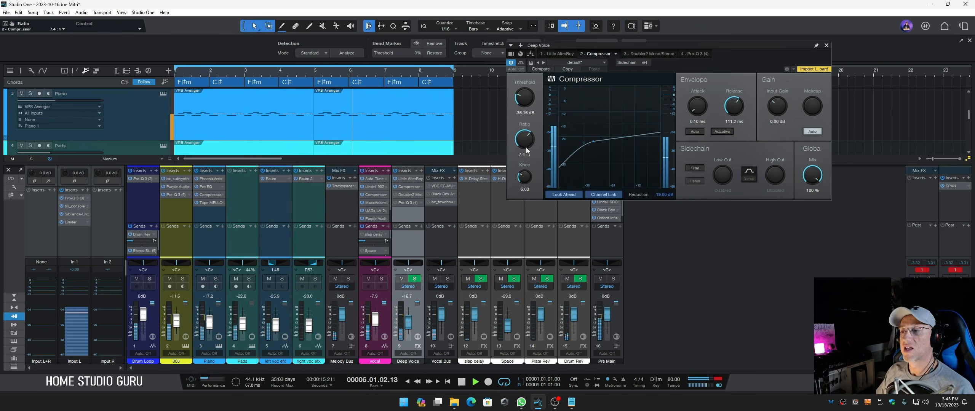
Compare the Deep Voice channel with its Compressor disabled and enabled during playback
mouse_move(665, 112)
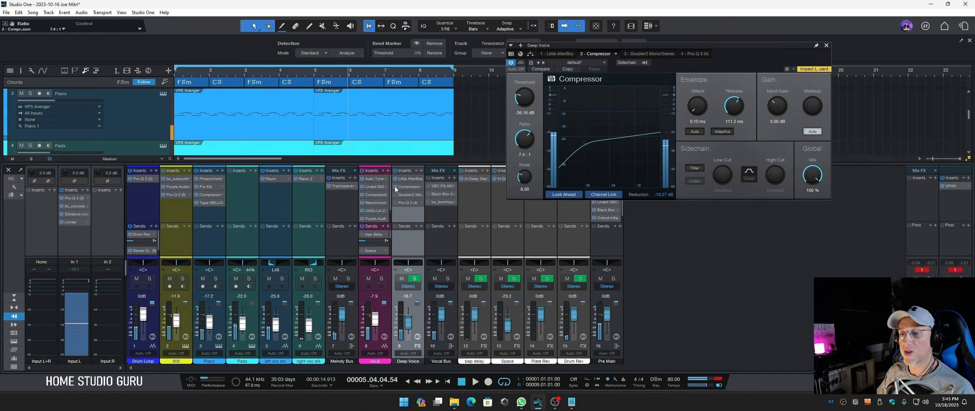
click(395, 187)
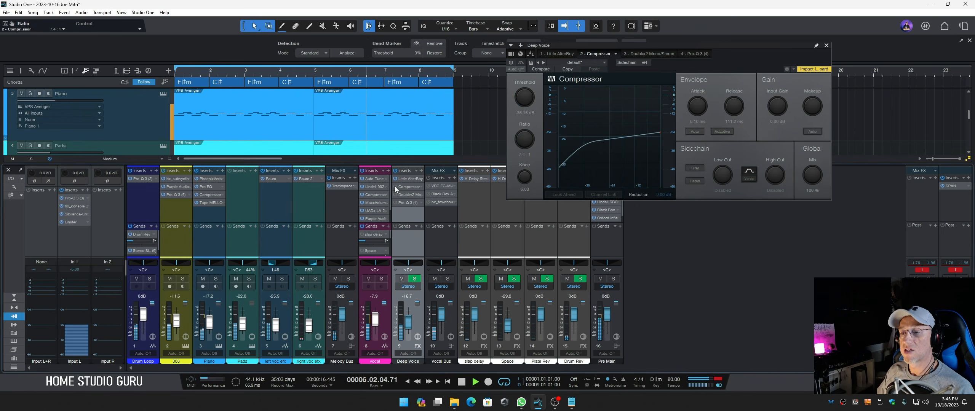
click(395, 186)
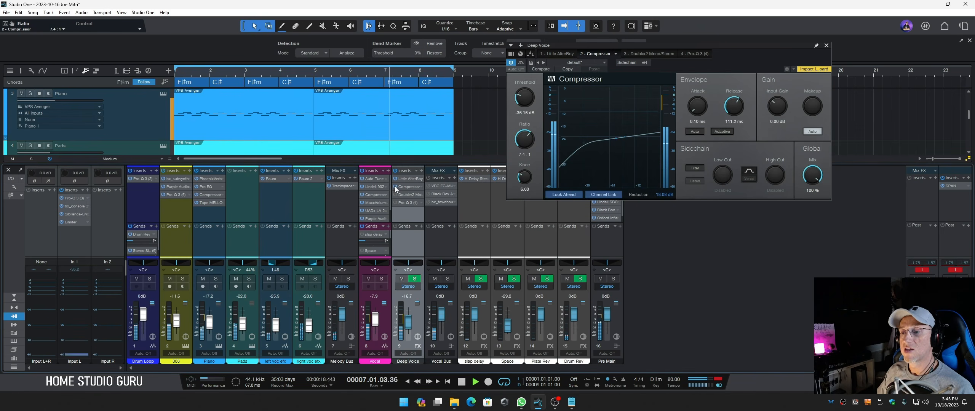
key(space)
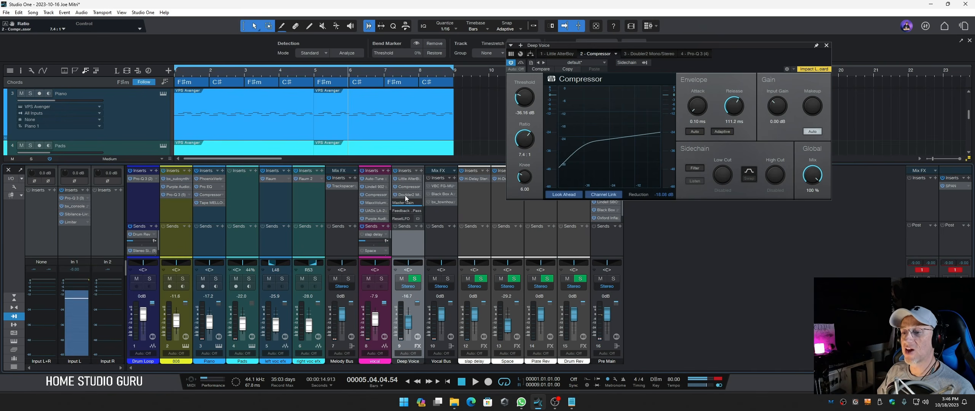
Open the Deep Voice channel's Doubler2 insert, reposition its window, and adjust the second voice's gain and pan point
click(405, 195)
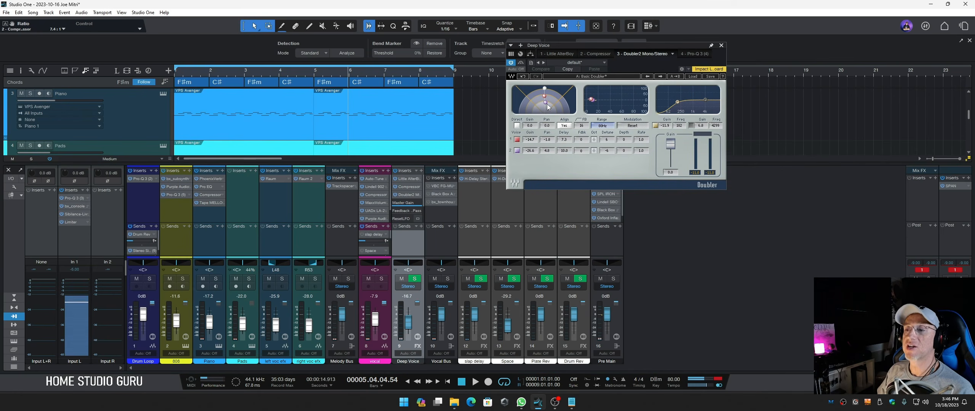
drag(633, 44, 625, 59)
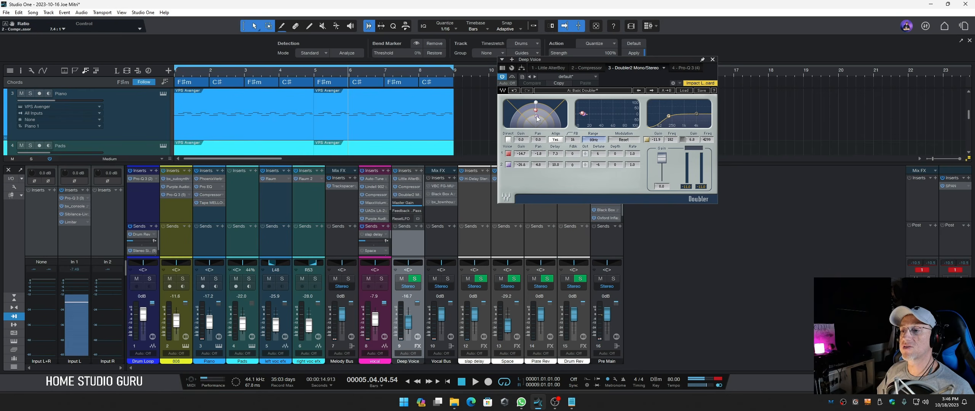
drag(535, 111, 538, 120)
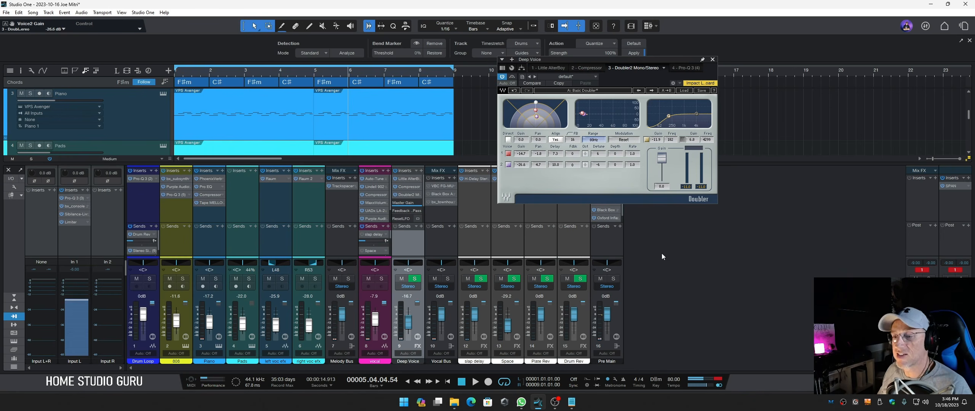
Compare the Deep Voice channel with its Doubler2 insert disabled and enabled during playback
key(space)
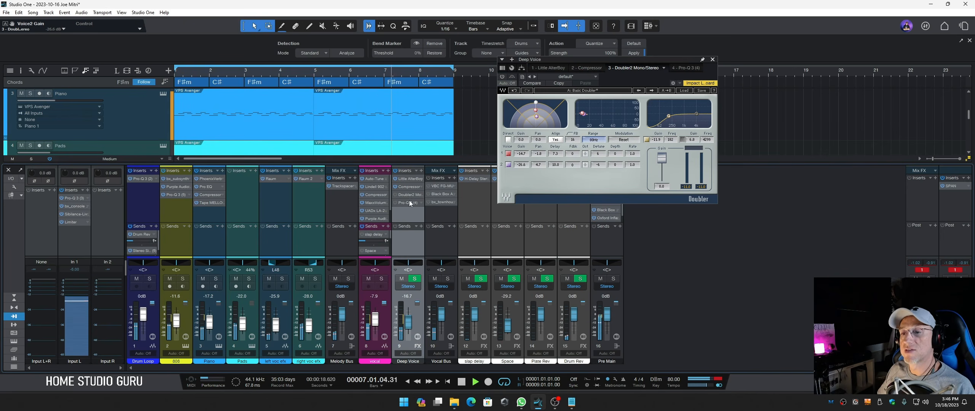
click(396, 194)
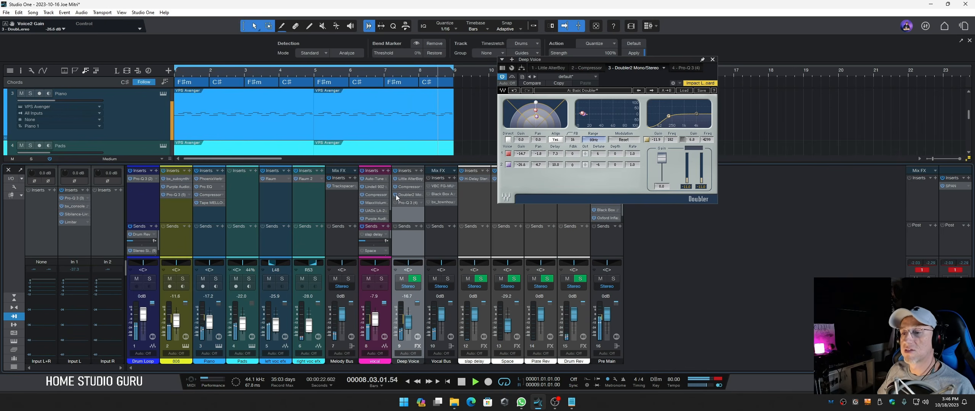
key(space)
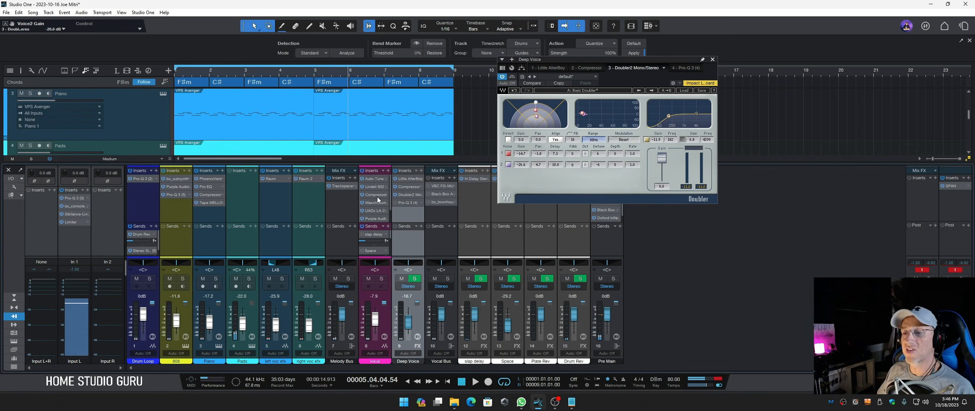
Open the Deep Voice channel's Pro-Q 3 insert and inspect the frequency, gain and Q of its EQ bands
click(405, 201)
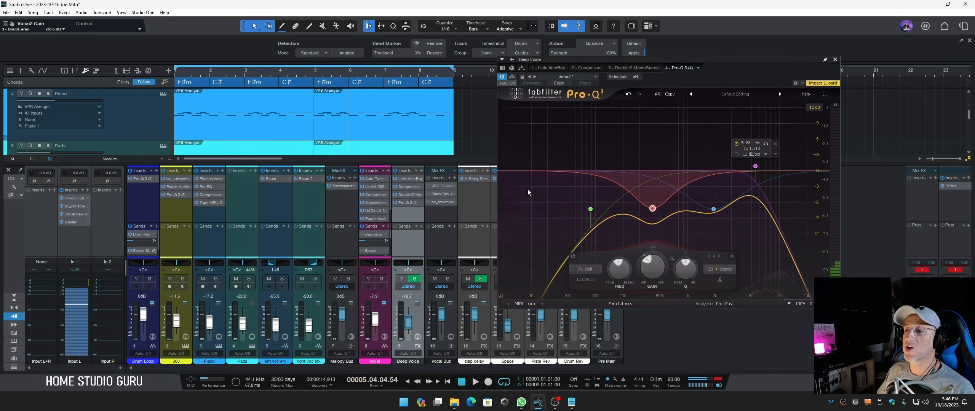
mouse_move(766, 155)
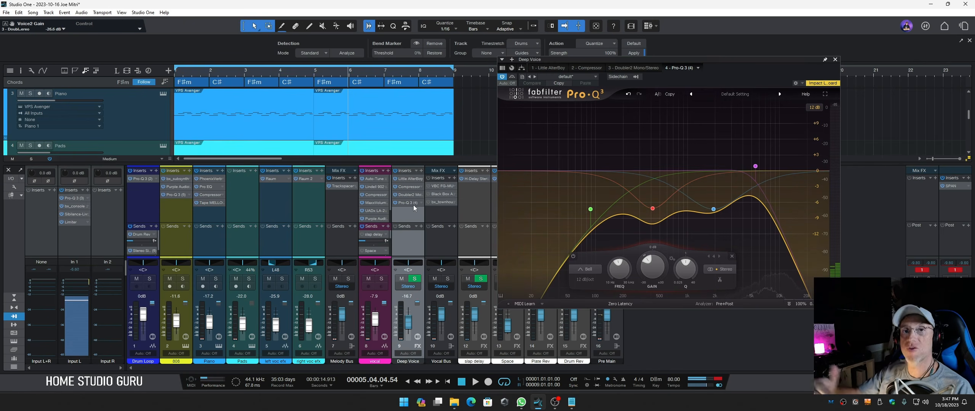
mouse_move(652, 210)
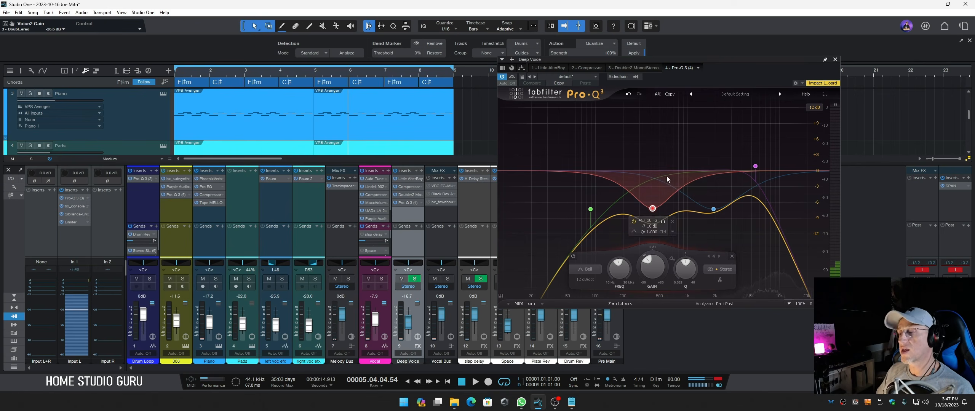
mouse_move(713, 210)
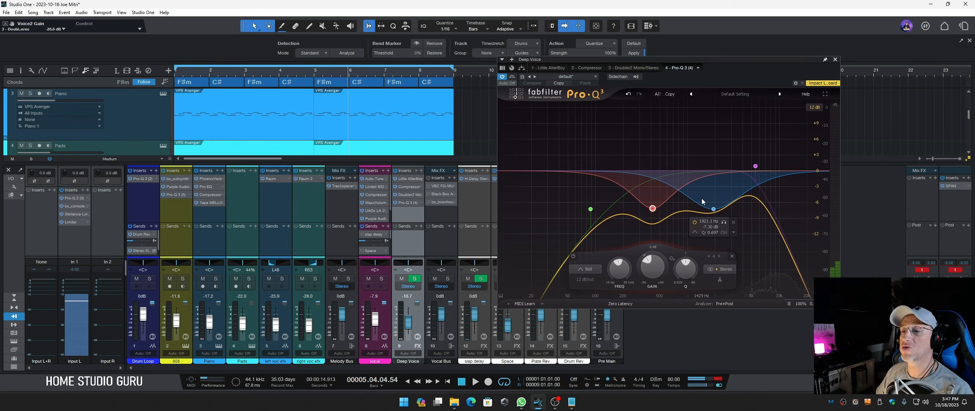
Compare the mix with the Deep Voice channel muted and unmuted during playback
key(space)
click(401, 279)
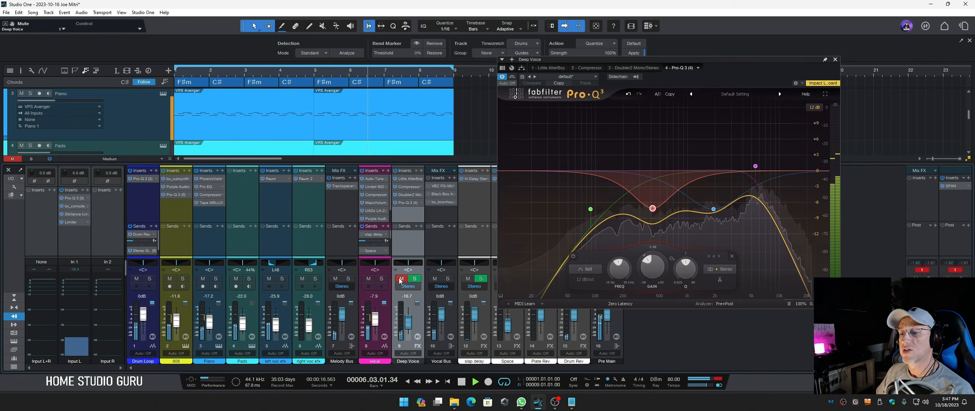
key(space)
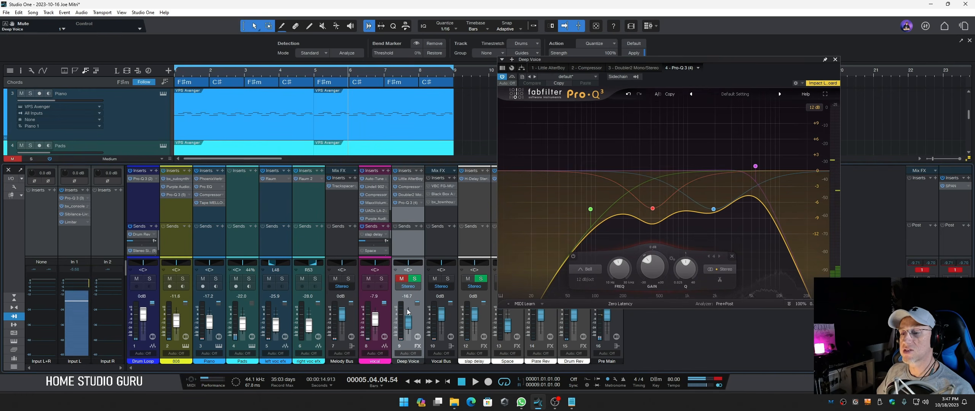
key(space)
click(402, 279)
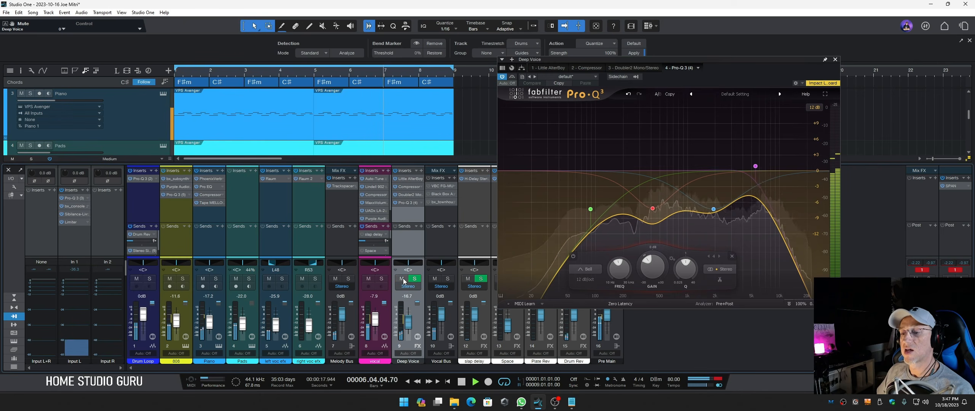
Raise the Deep Voice channel's volume to -9.2 dB and check it in the mix against the muted state
scroll(410, 329, up, 7)
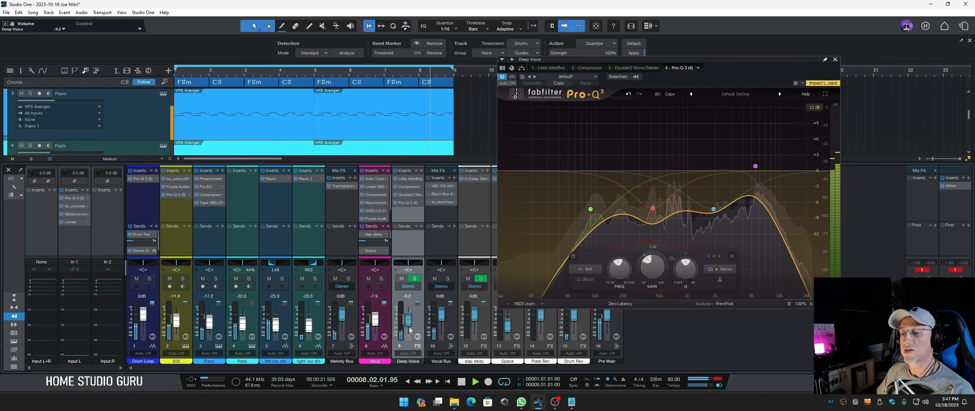
scroll(409, 327, up, 1)
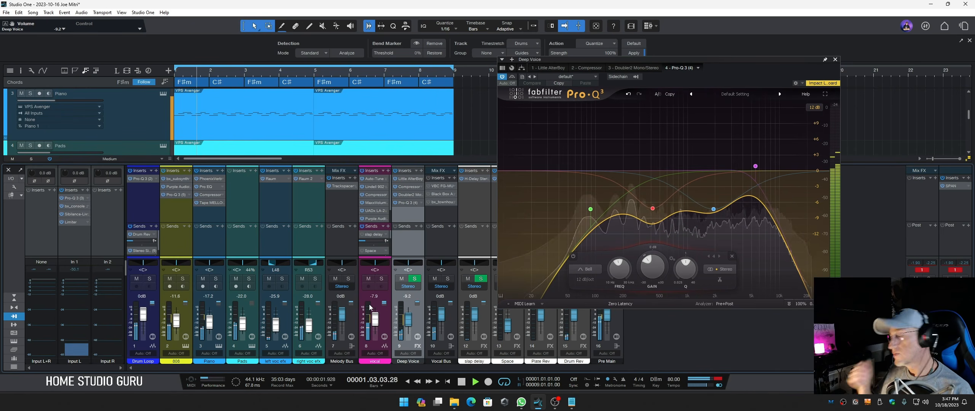
click(403, 278)
click(404, 279)
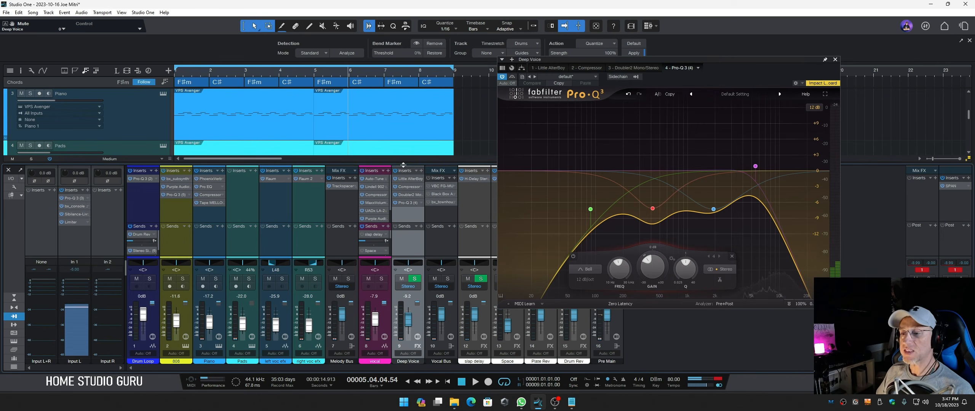
Enlarge the mixer and the vocal channel's sends area, open the slap delay send's H-Delay, and move its window clear of the channels
drag(406, 158, 411, 115)
drag(379, 221, 380, 189)
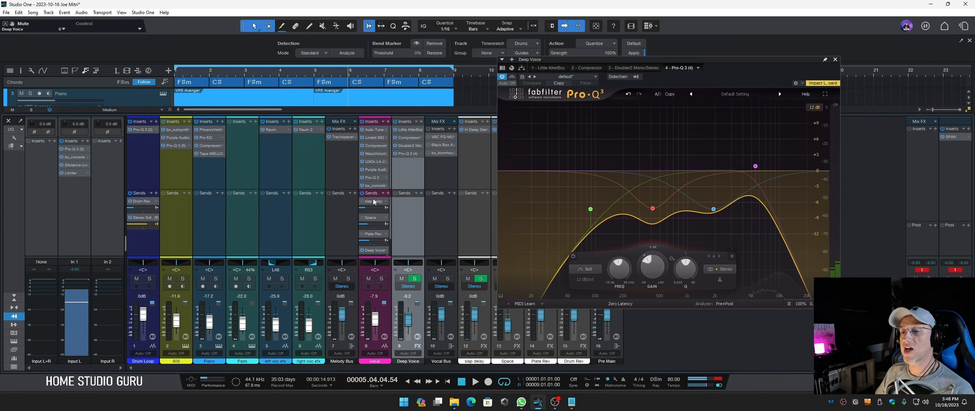
double_click(373, 201)
drag(622, 61, 743, 165)
click(485, 149)
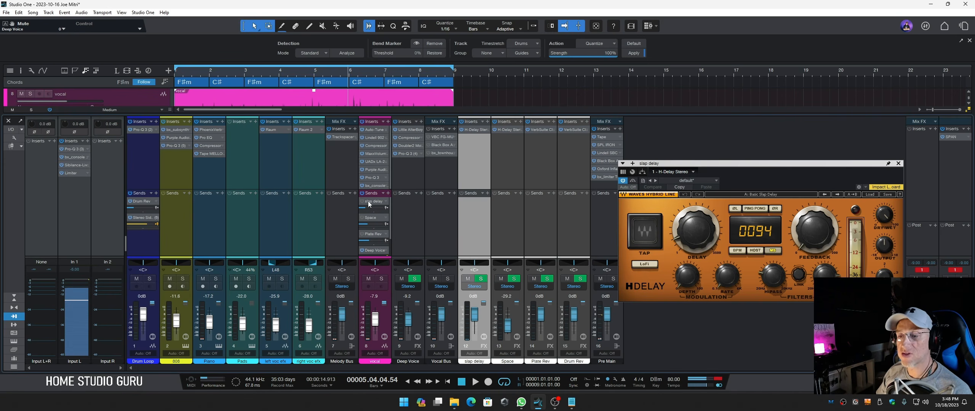
Audition the vocal's slap delay send with the vocal soloed and Deep Voice muted, and set the send level to -26.3 dB
key(space)
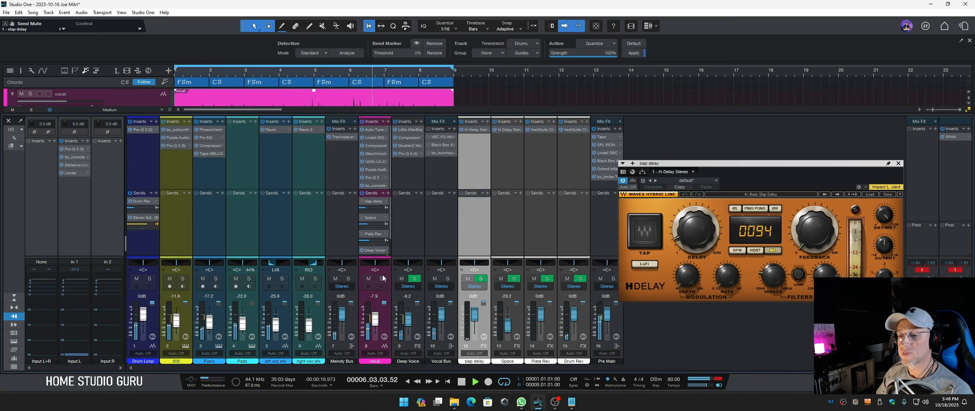
key(s)
click(363, 201)
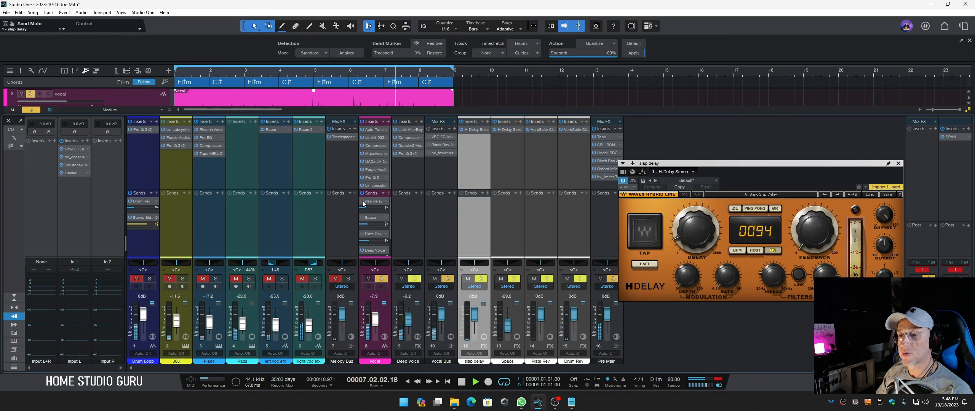
click(402, 279)
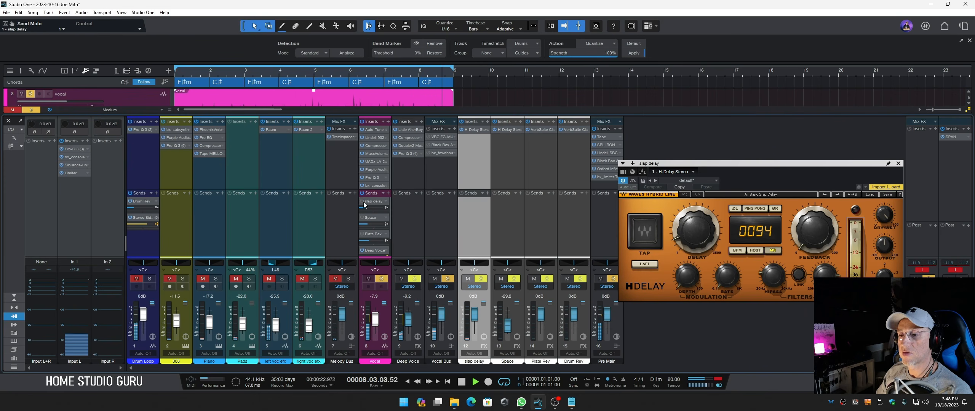
mouse_move(368, 208)
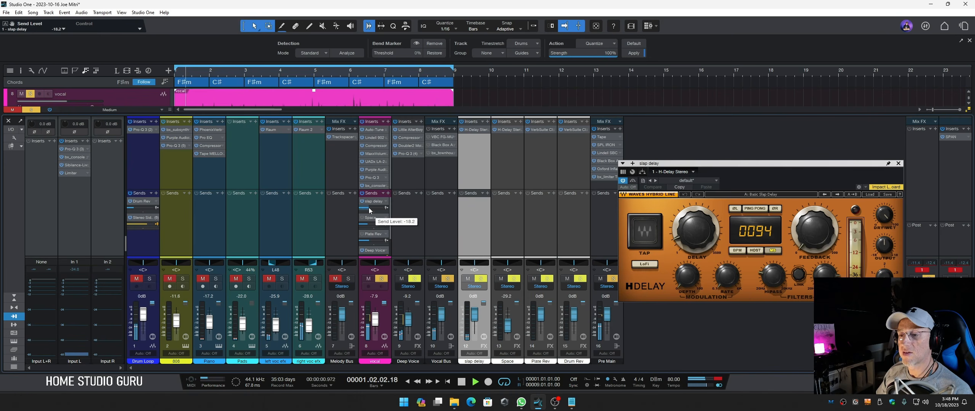
drag(369, 208, 367, 208)
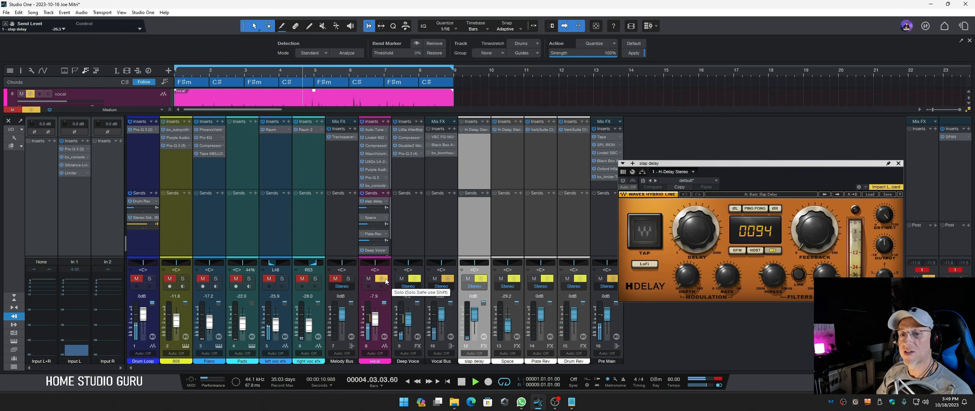
Stop playback, take the vocal track out of solo, and unmute the Deep Voice channel
key(F3)
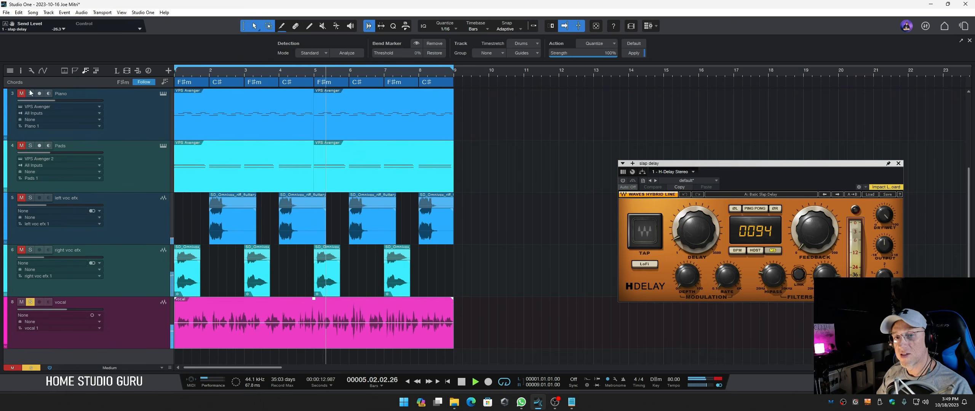
key(space)
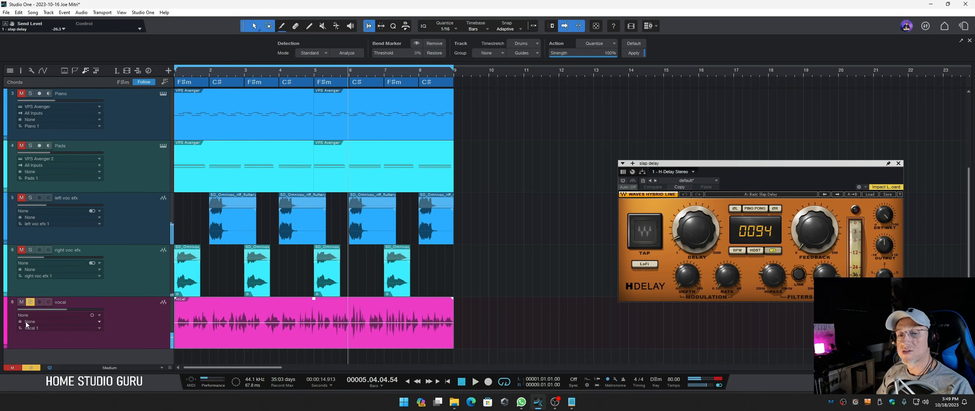
click(30, 304)
key(F3)
key(F3)
key(F3)
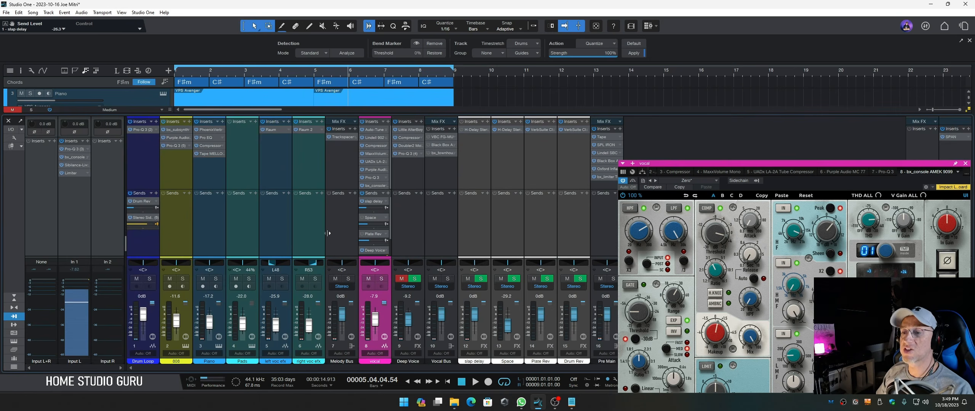
click(402, 280)
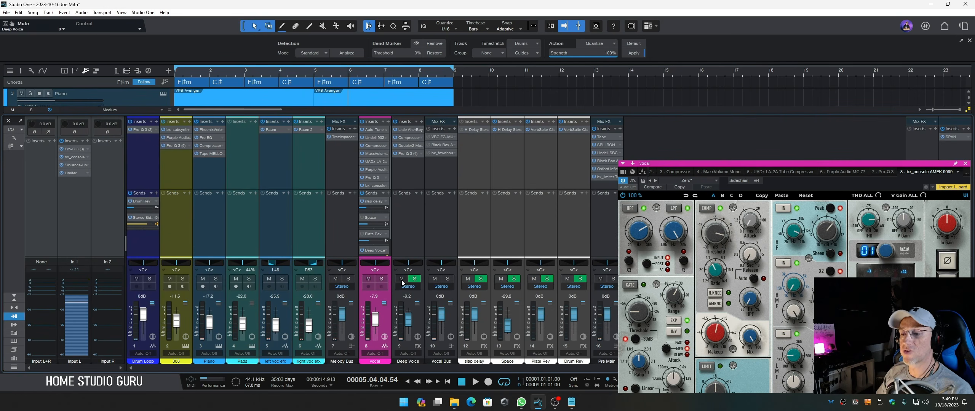
Mute the drum loop, 808, piano, pads and both vocal effect tracks, and audition the vocal with its sends
key(F3)
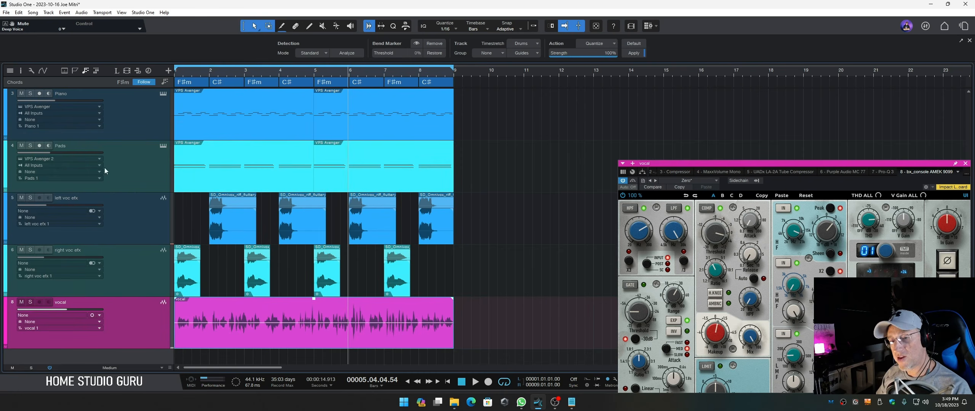
click(21, 94)
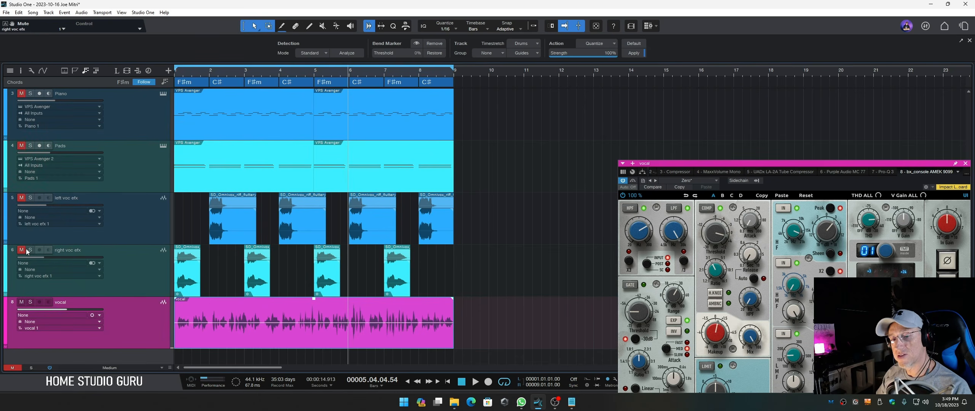
key(F3)
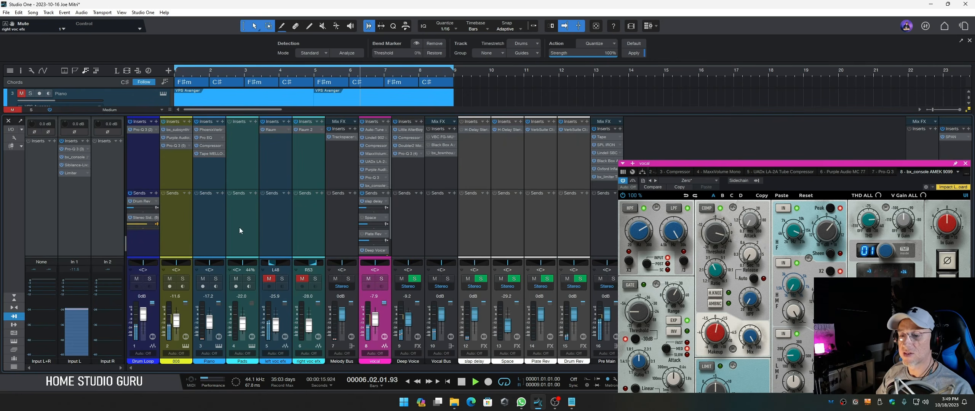
drag(136, 279, 235, 279)
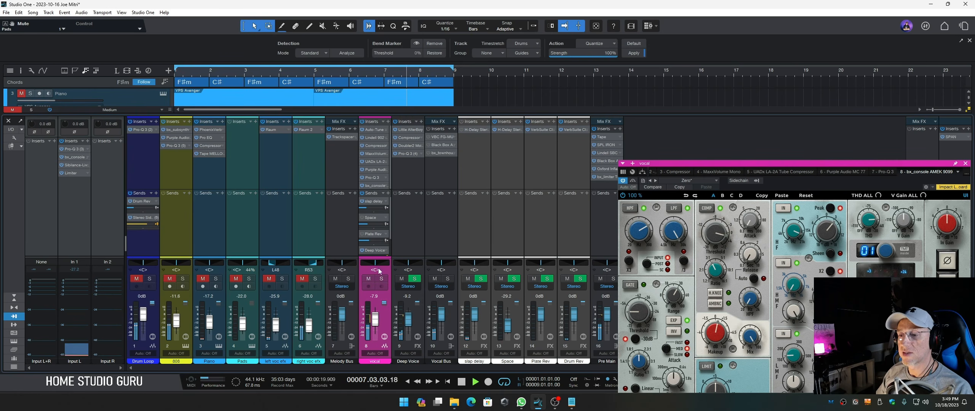
key(space)
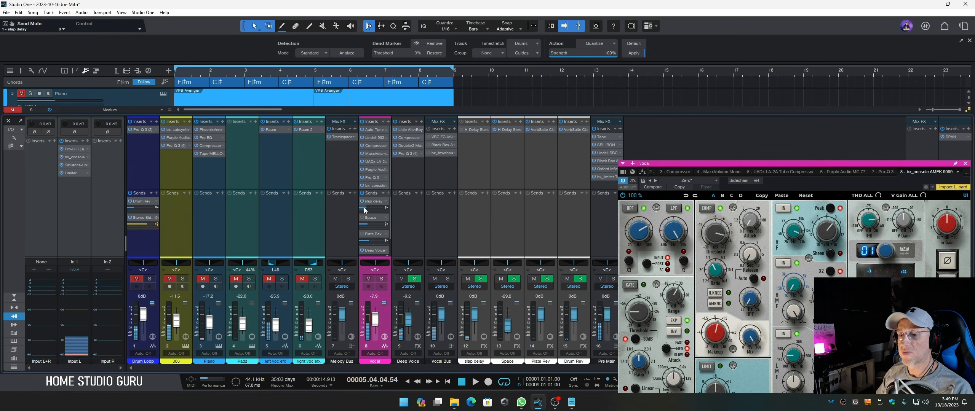
Reopen the slap delay channel's H-Delay and adjust its feedback
click(470, 129)
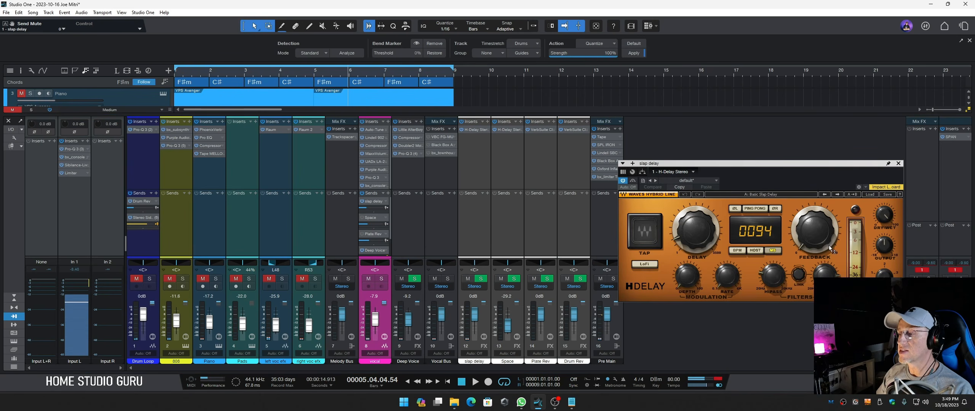
click(814, 235)
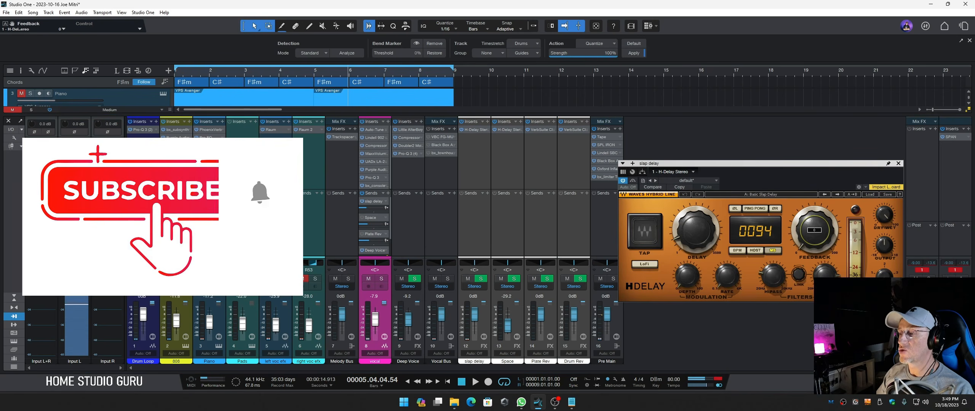
click(773, 251)
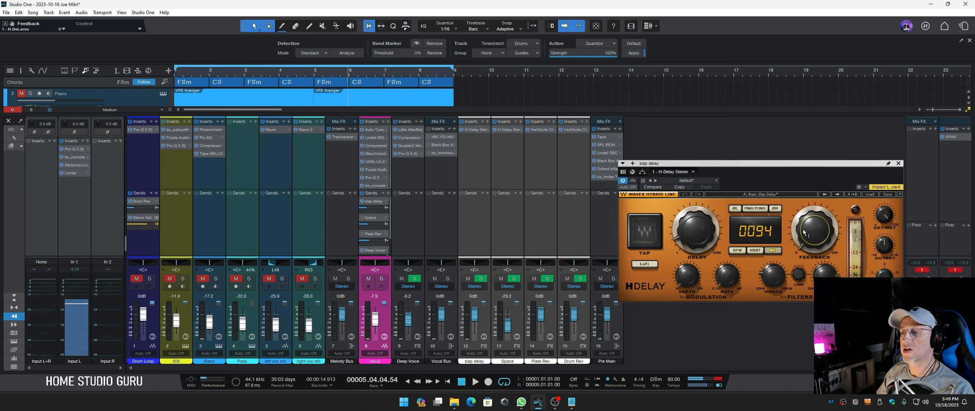
Load the Basic Slap Delay preset from Classics into the slap delay channel's H-Delay and reduce its feedback
click(475, 166)
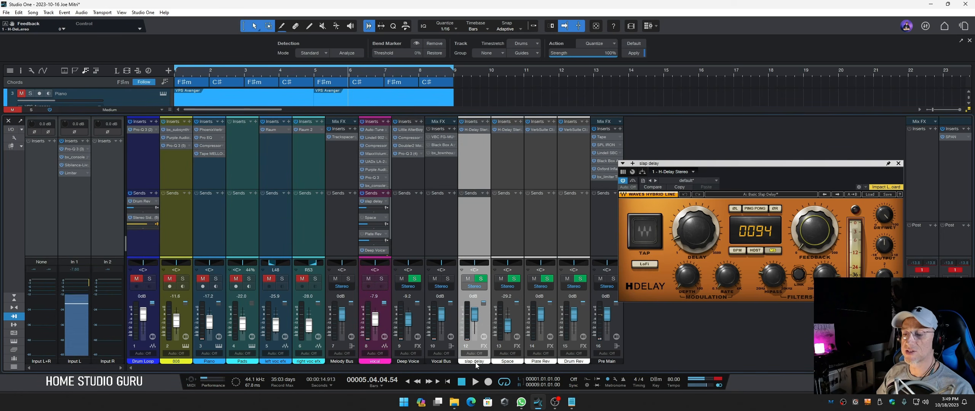
click(876, 195)
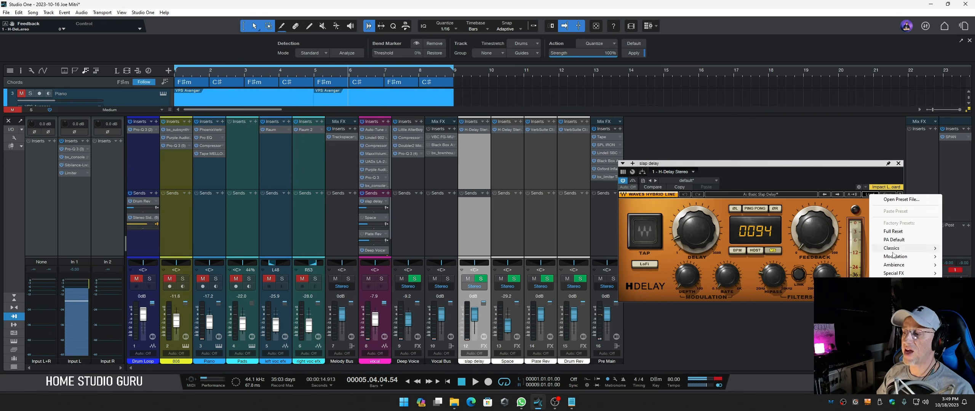
mouse_move(897, 252)
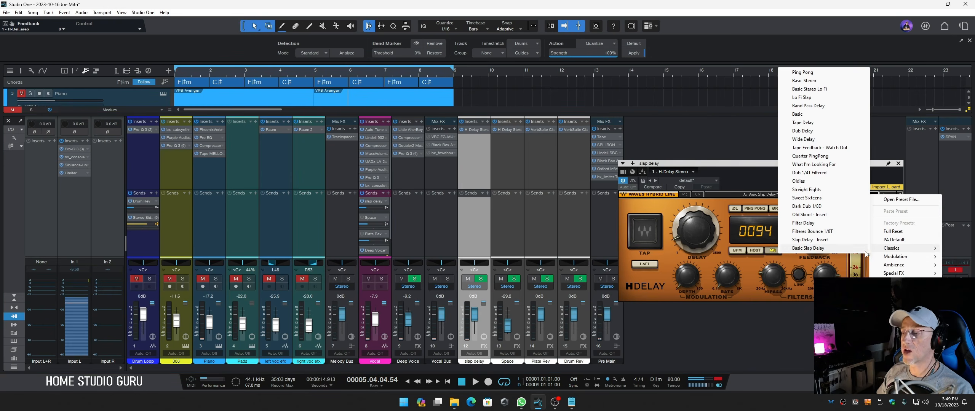
click(822, 250)
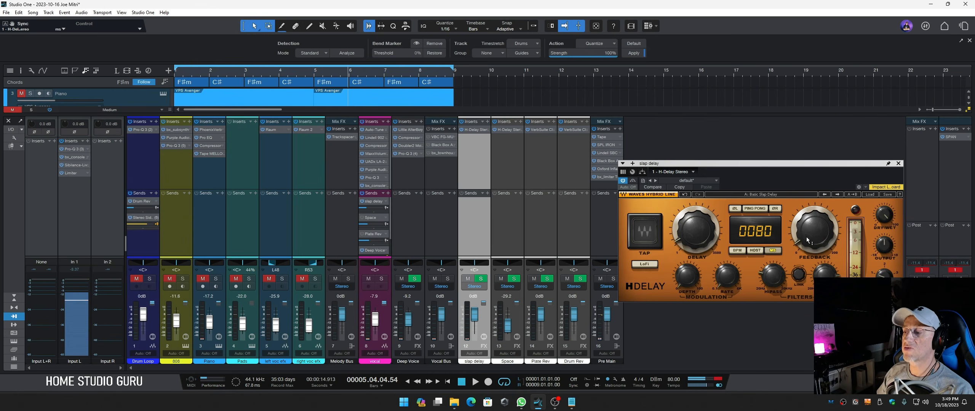
drag(807, 241, 807, 259)
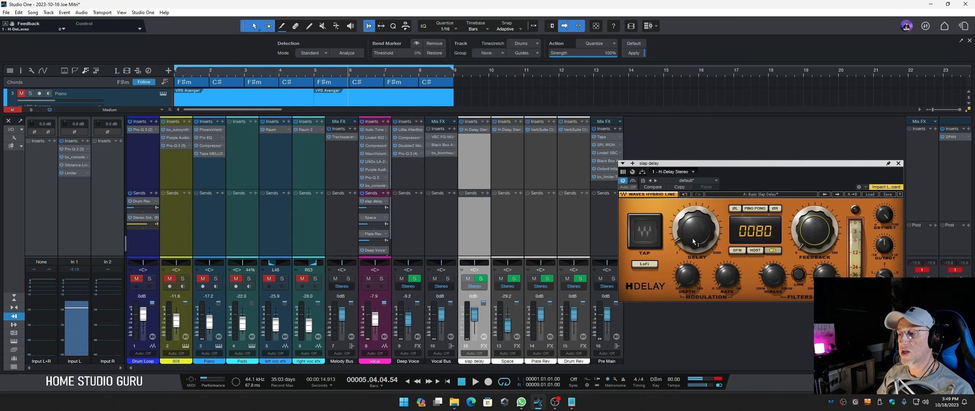
Raise the vocal's slap delay send, play the song, and set the H-Delay's delay time to 95 ms
mouse_move(690, 239)
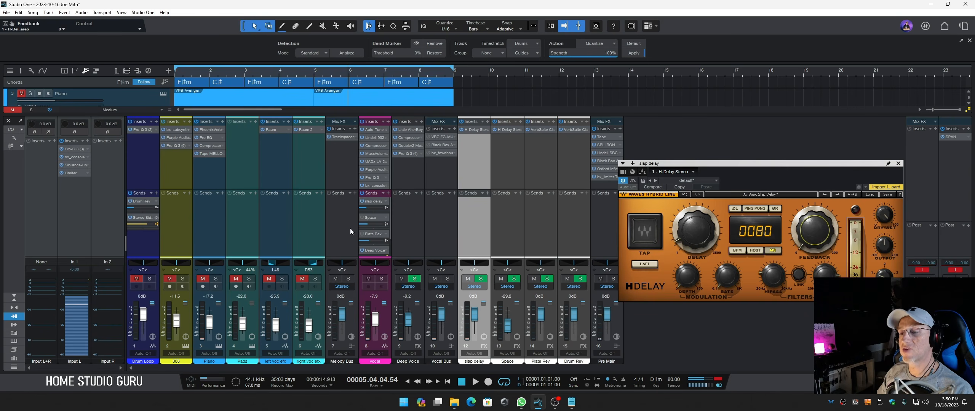
drag(366, 209, 373, 207)
key(space)
drag(695, 231, 696, 237)
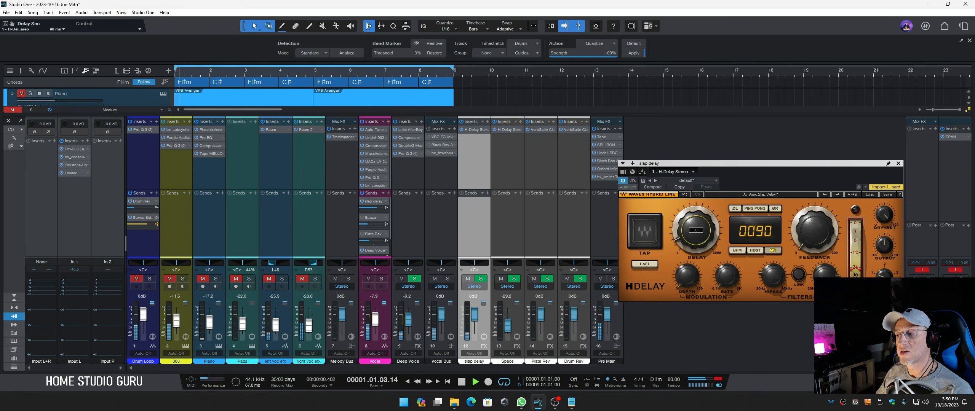
drag(696, 230, 696, 217)
Compare the vocal with its slap delay send off and on, set the send level to -24.9, and stop playback
drag(375, 207, 367, 210)
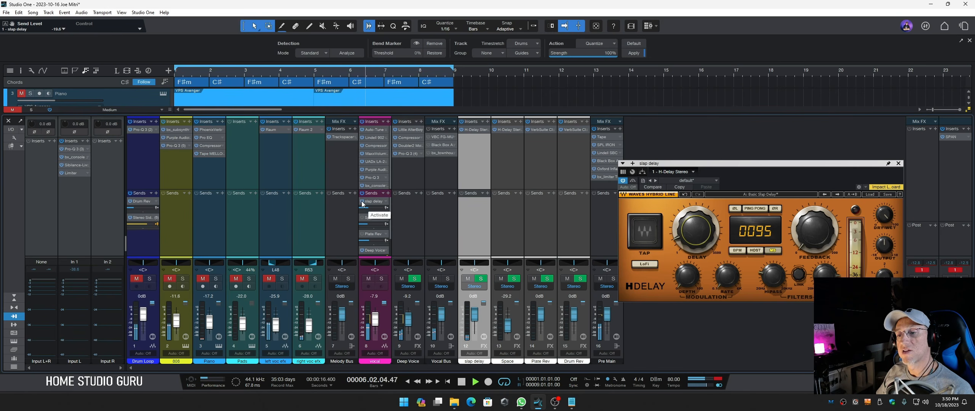
click(362, 202)
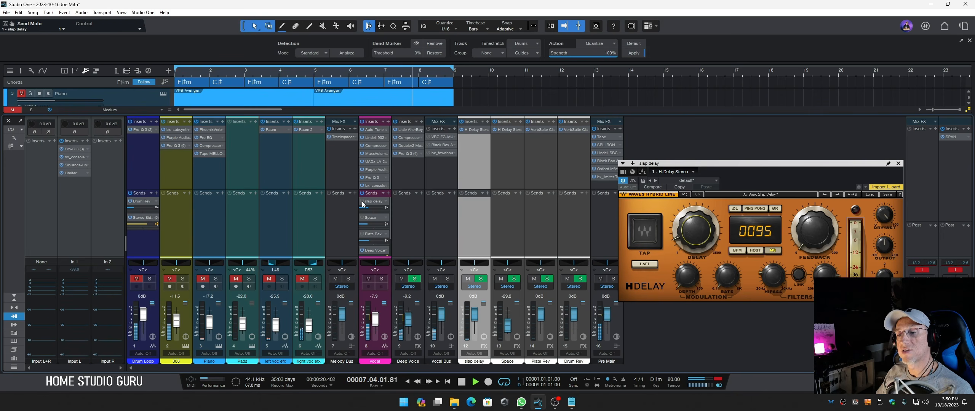
click(363, 202)
drag(368, 209, 366, 209)
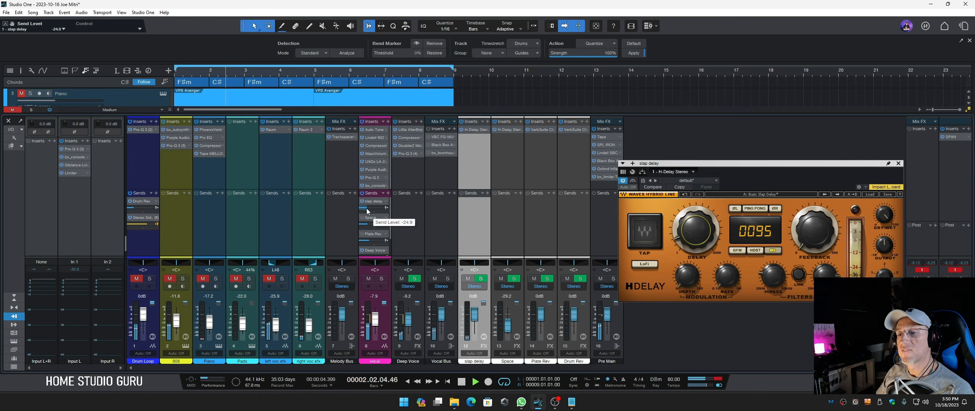
key(space)
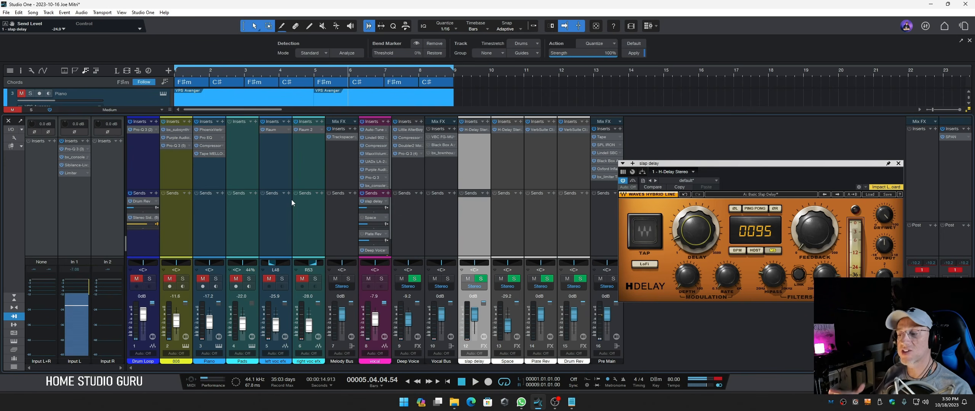
Open the Space channel's H-Delay and play the song while toggling the vocal's send to it
click(375, 218)
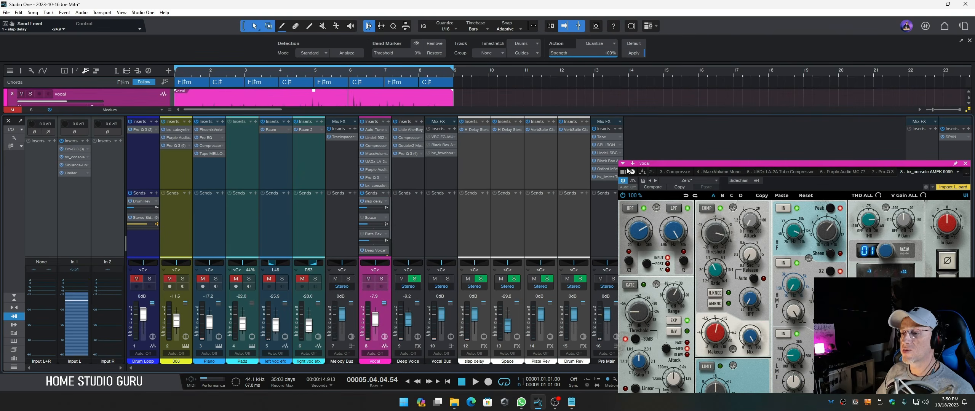
click(512, 149)
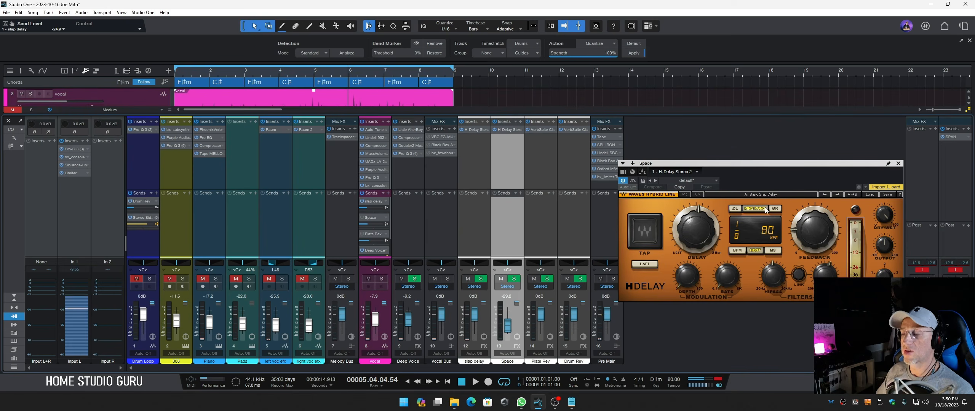
drag(767, 166, 771, 151)
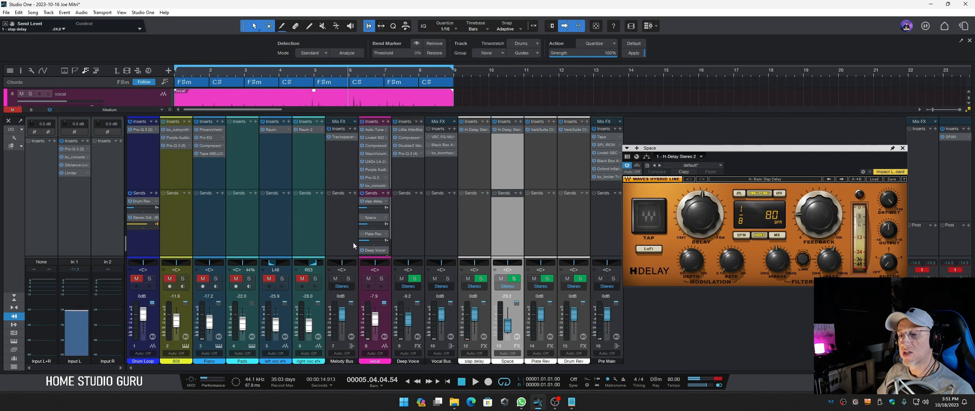
click(362, 217)
key(space)
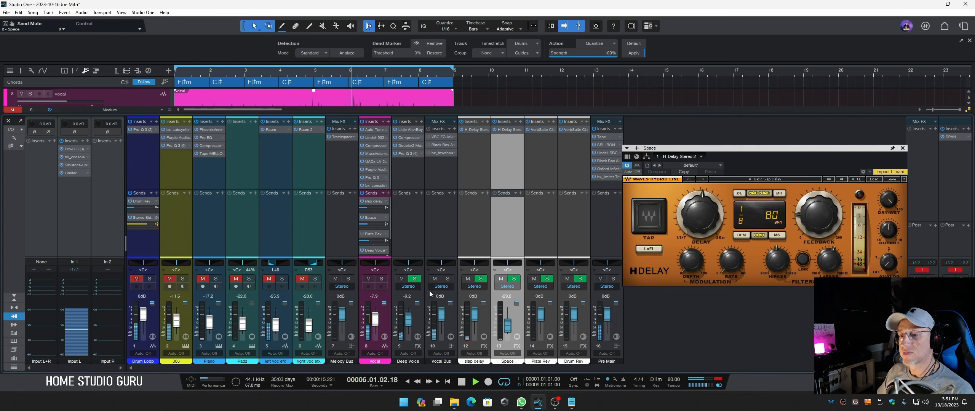
Rename the Space effect channel as Delay 1/8
double_click(507, 361)
text(Delay 1/8)
key(Return)
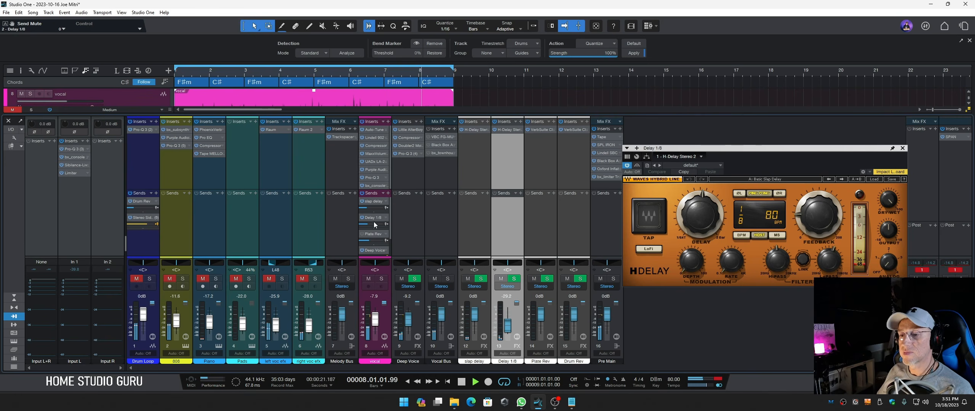
Stop playback and adjust the high-pass and low-pass filters of the Delay 1/8 channel's H-Delay
mouse_move(369, 227)
key(space)
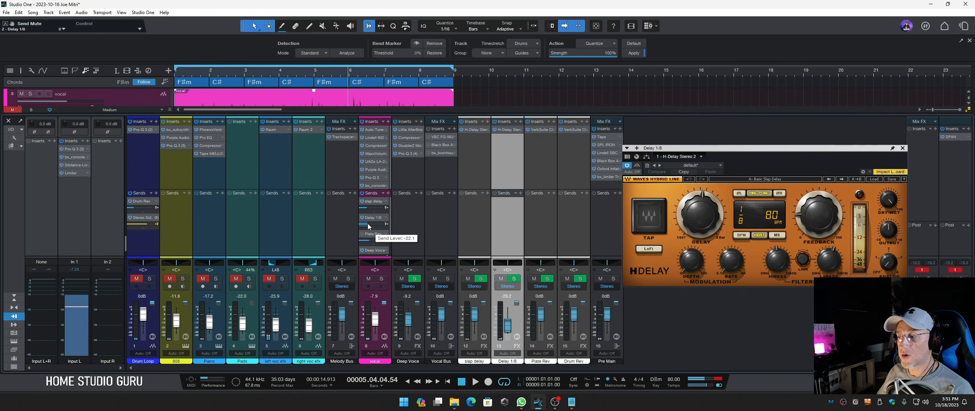
click(775, 261)
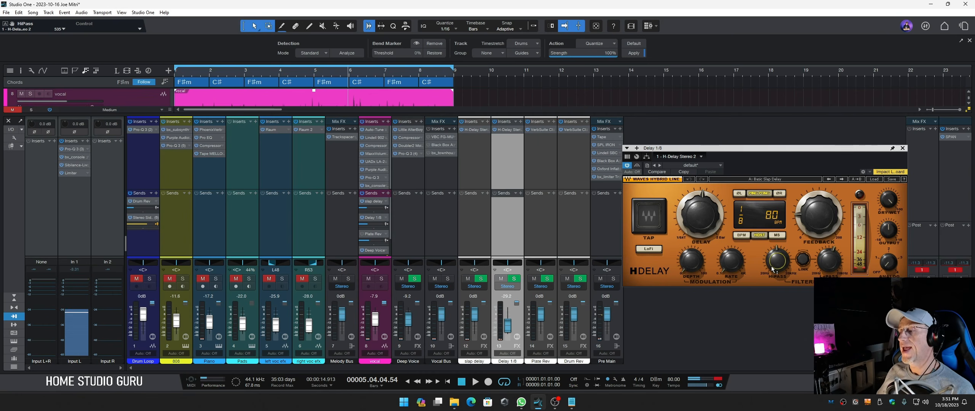
drag(777, 261, 777, 259)
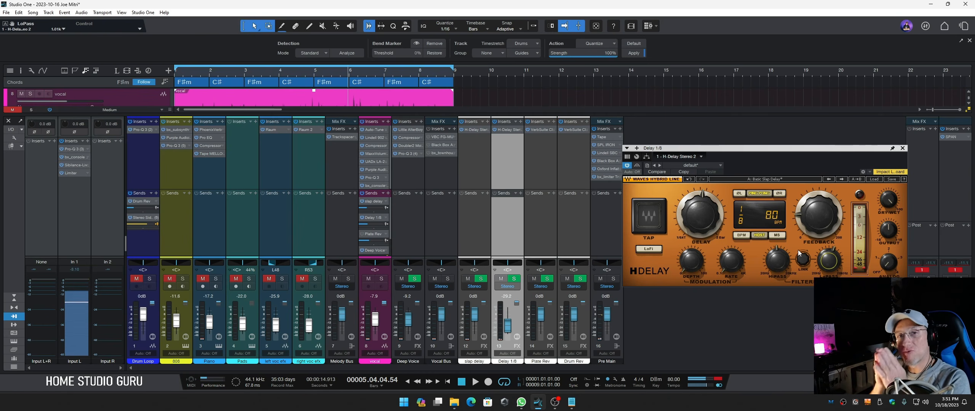
Audition the vocal with its Delay 1/8 send off and on, and set the send level to -15.4
key(space)
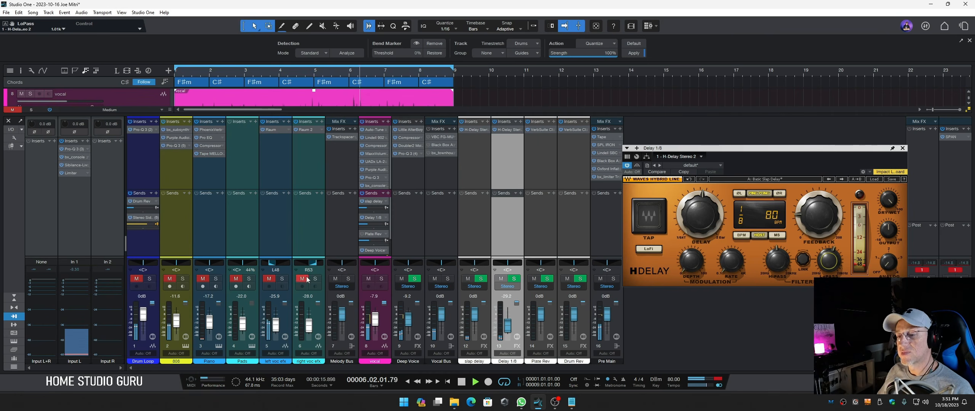
click(363, 219)
drag(368, 226, 368, 227)
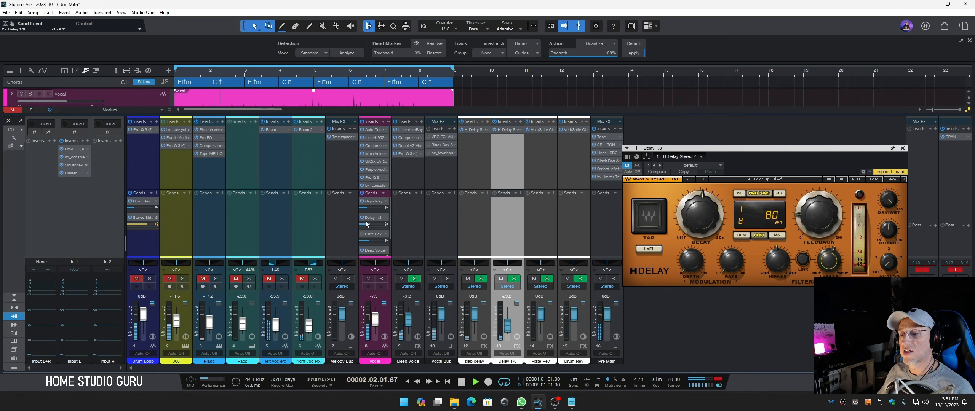
click(362, 218)
click(362, 218)
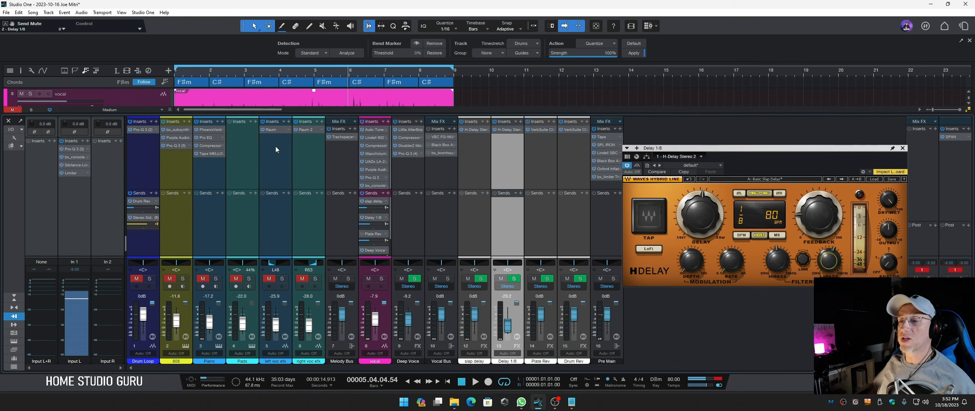
Open VerbSuite Classics on the Plate Rev channel and move its window clear of the mixer's faders
click(372, 234)
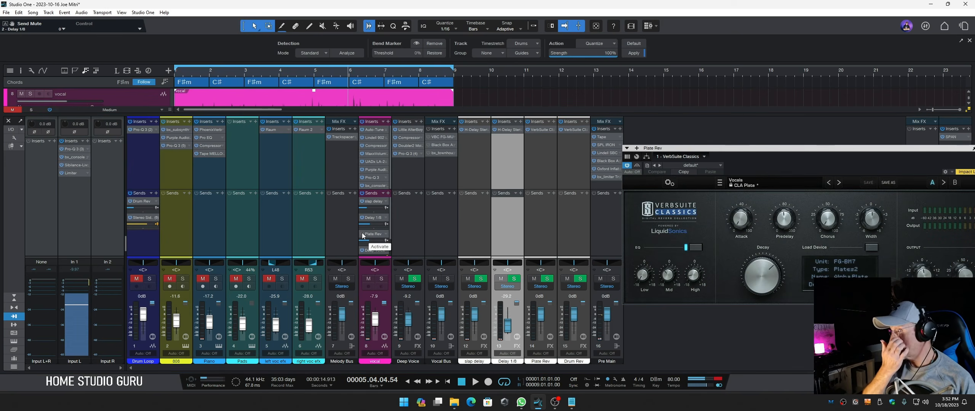
click(542, 175)
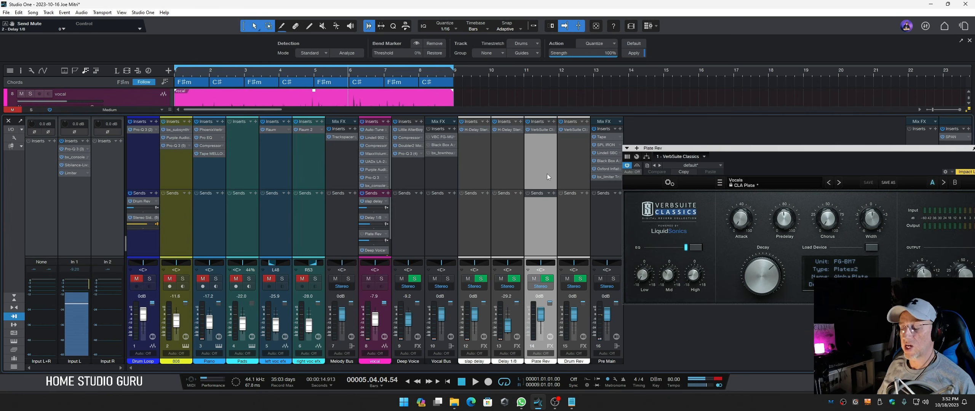
drag(760, 150, 725, 71)
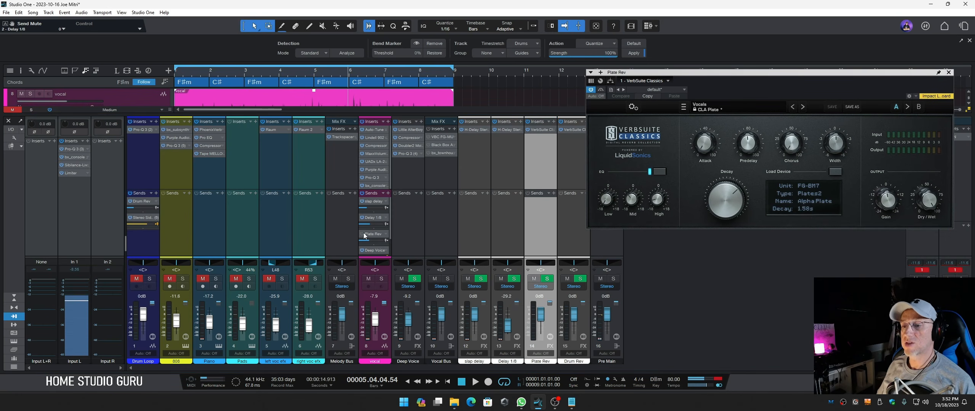
Play the vocal to compare it with and without the Plate Rev send, and stop playback
key(space)
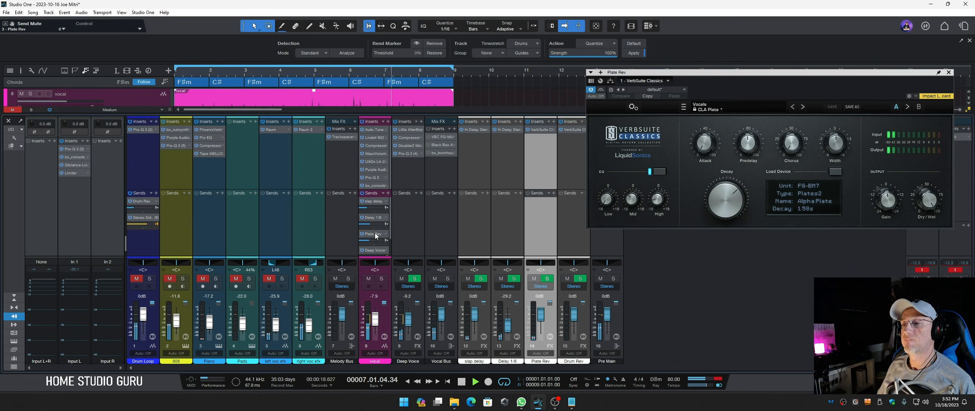
drag(711, 72, 749, 69)
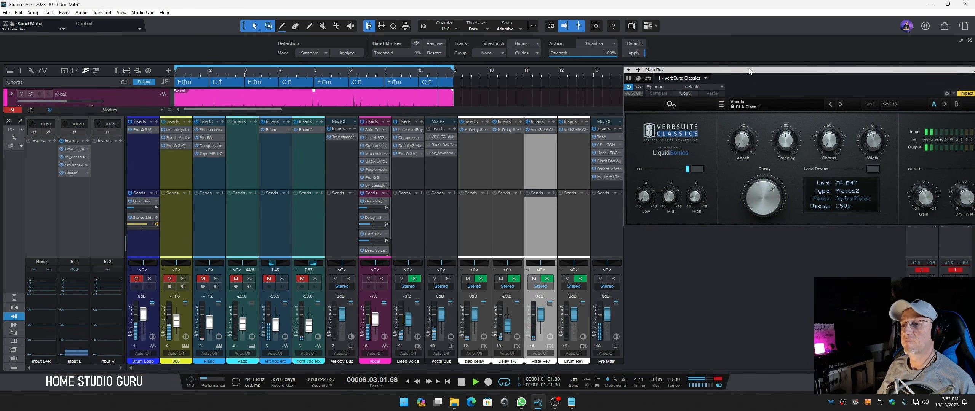
key(space)
key(space)
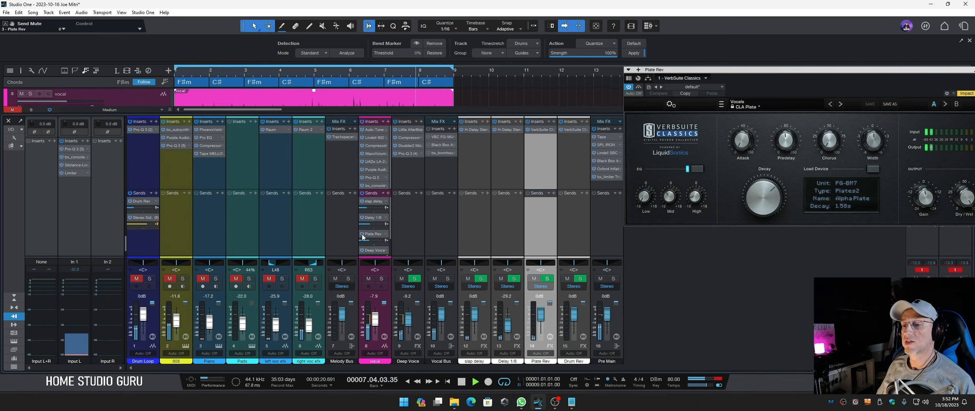
key(space)
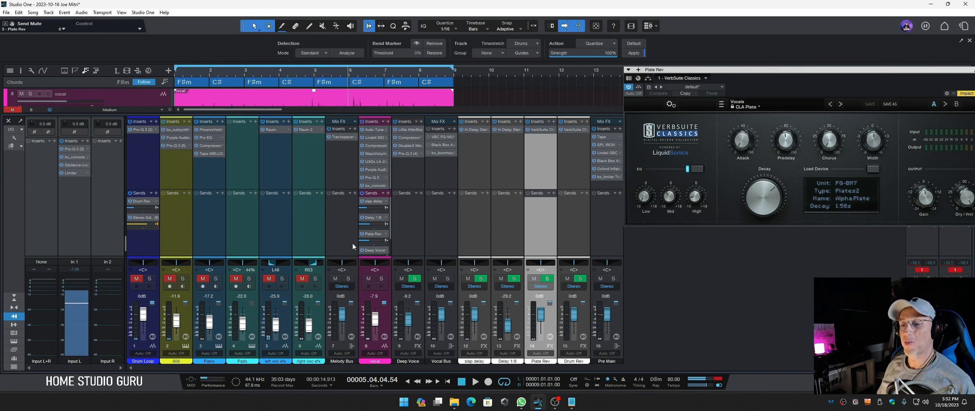
Unmute all the instrument tracks, play the full mix, and fine-tune the vocal's reverb and delay sends, with Delay 1/8 at -16.2
drag(302, 279, 104, 276)
key(space)
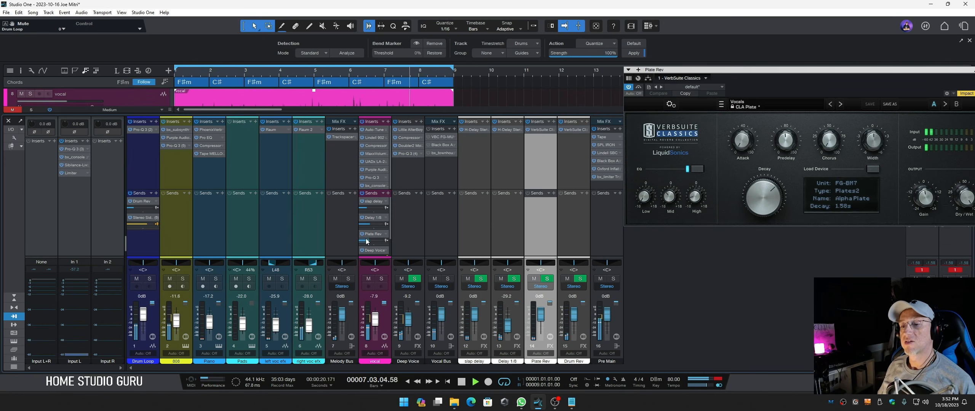
drag(367, 242, 353, 225)
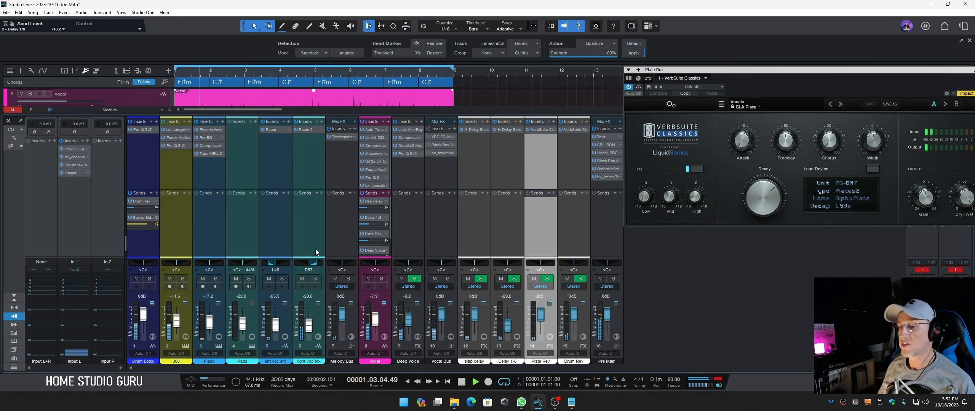
key(space)
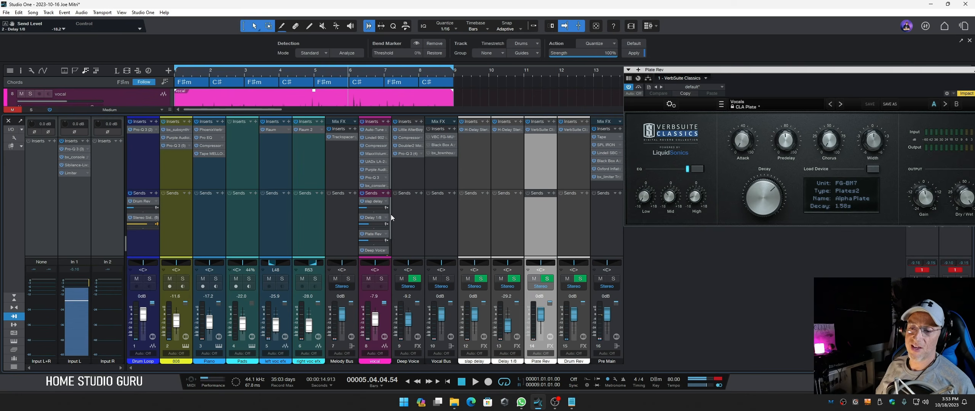
View the Melody Bus Trackspacer fed by the vocal's sidechain send, and close it
scroll(391, 215, down, 2)
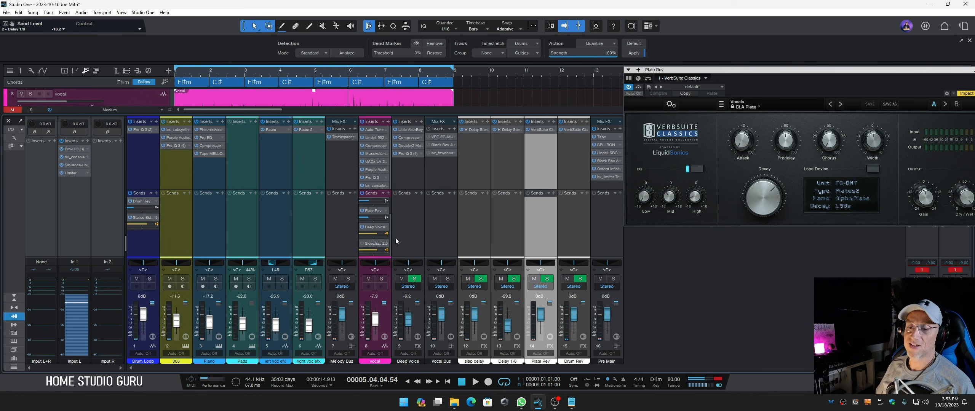
click(375, 246)
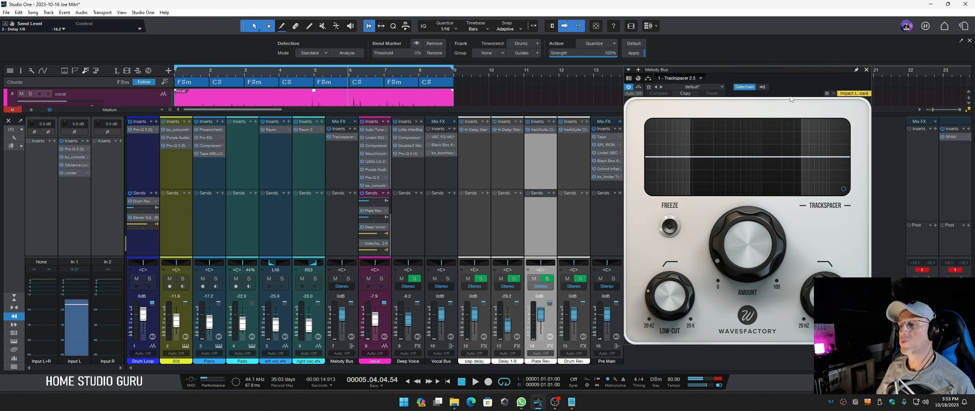
click(866, 70)
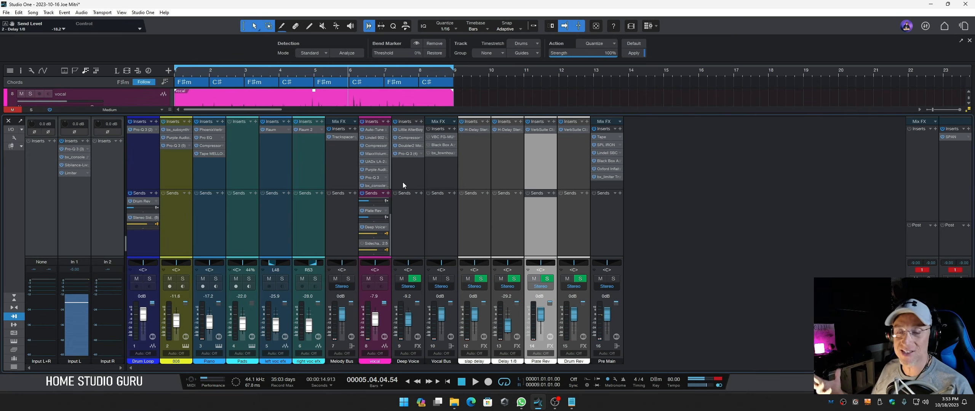
Select the vocal, Melody Bus, Piano, Pads and left voc efx channels in turn to review what feeds the bus
click(371, 245)
click(367, 213)
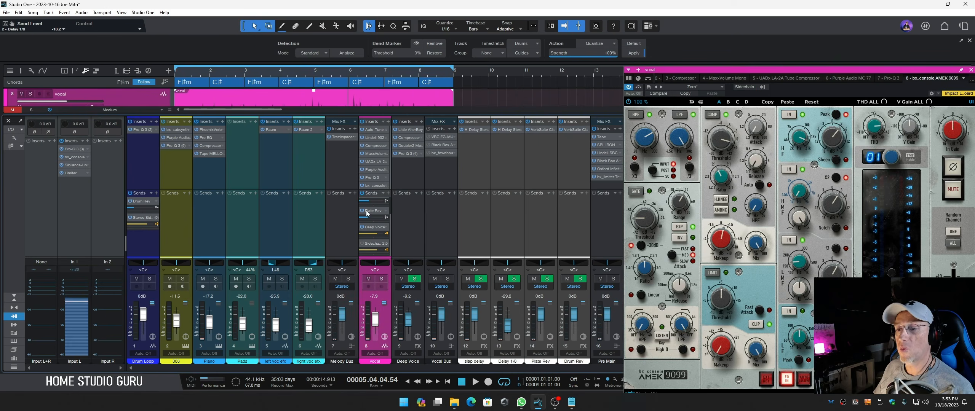
click(342, 161)
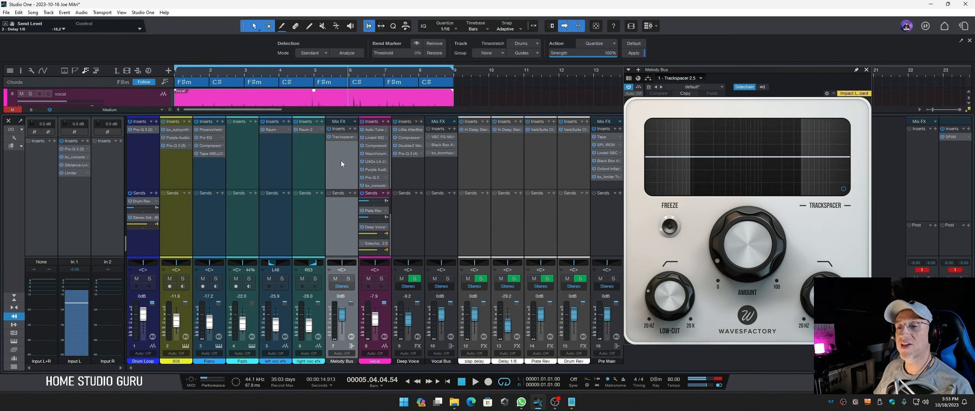
click(205, 225)
click(245, 223)
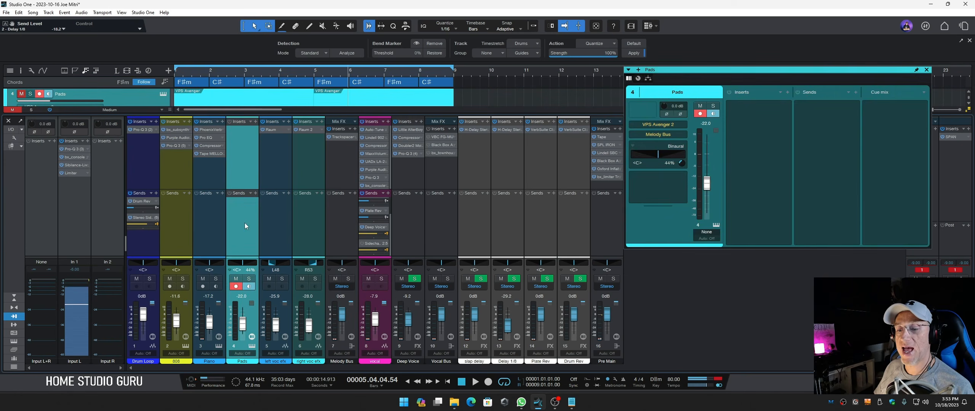
click(282, 227)
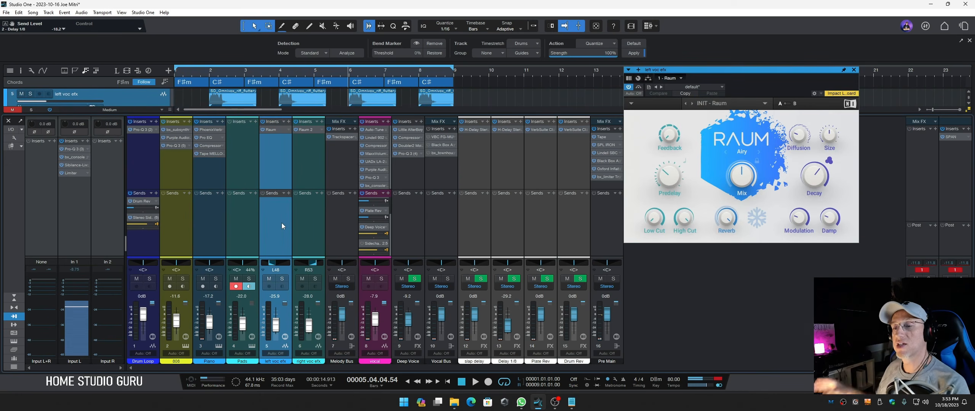
Open Trackspacer on the Melody Bus, move its window clear of the mixer, and view its list of sidechain sources
click(341, 162)
double_click(343, 136)
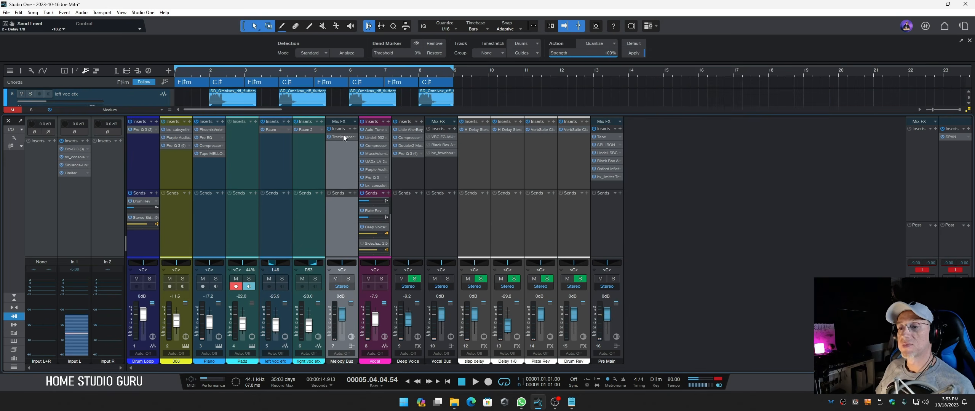
double_click(343, 136)
drag(736, 72, 760, 68)
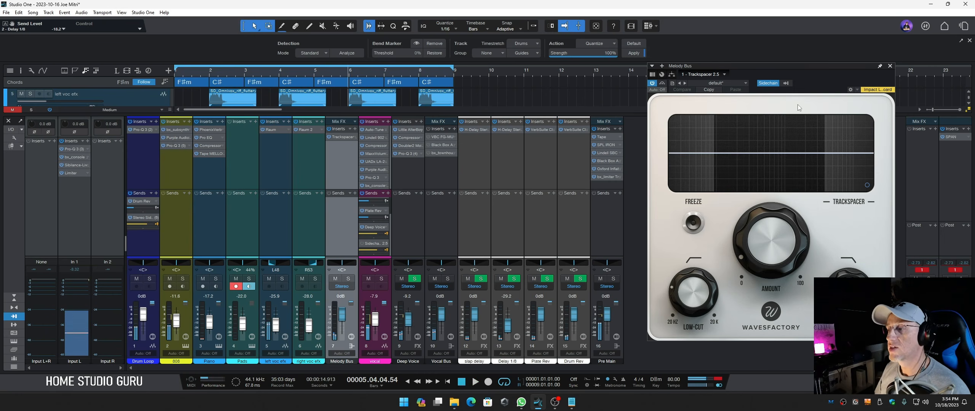
click(785, 84)
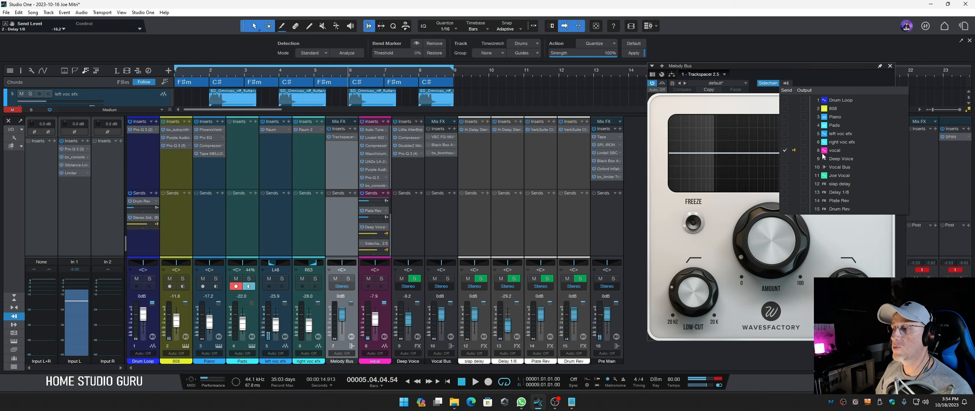
Play the mix, enable the vocal's sidechain send, open Trackspacer's Advanced Panel, and stop playback
key(space)
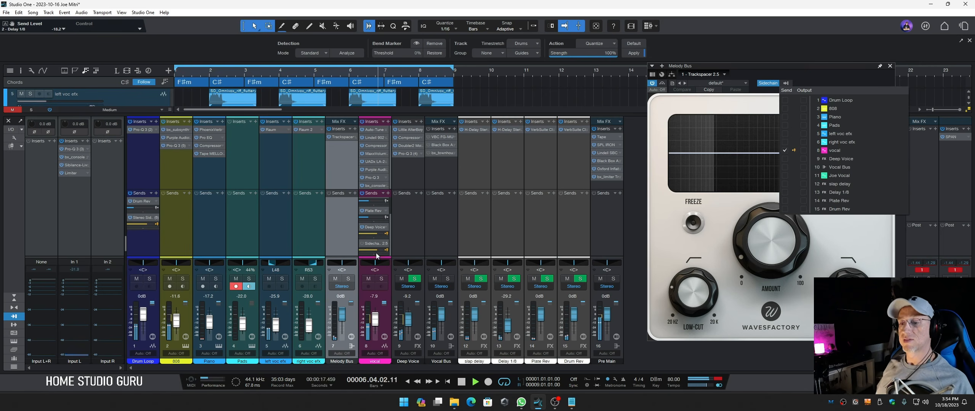
click(366, 248)
click(362, 244)
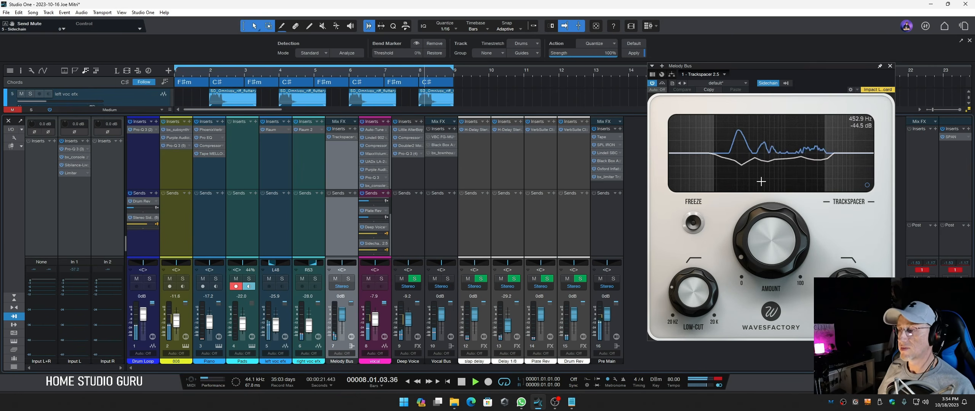
click(868, 186)
key(space)
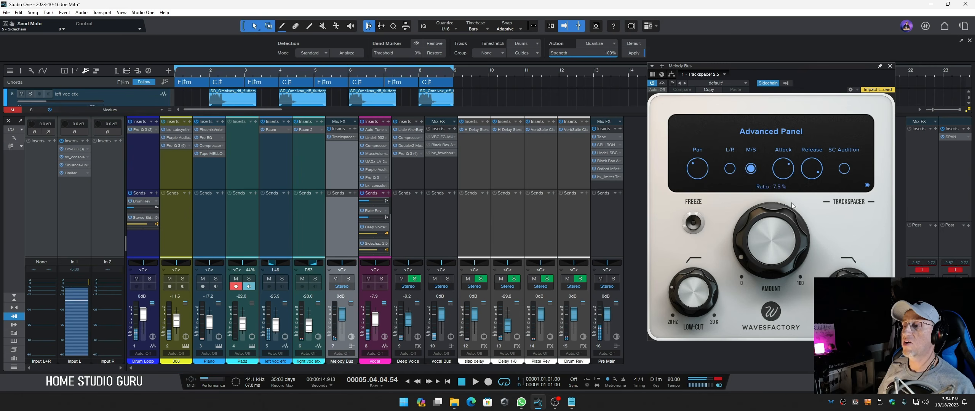
In M/S mode, try Trackspacer's Pan at 100% Mid and about 40% Mid, ending at full mid
click(751, 169)
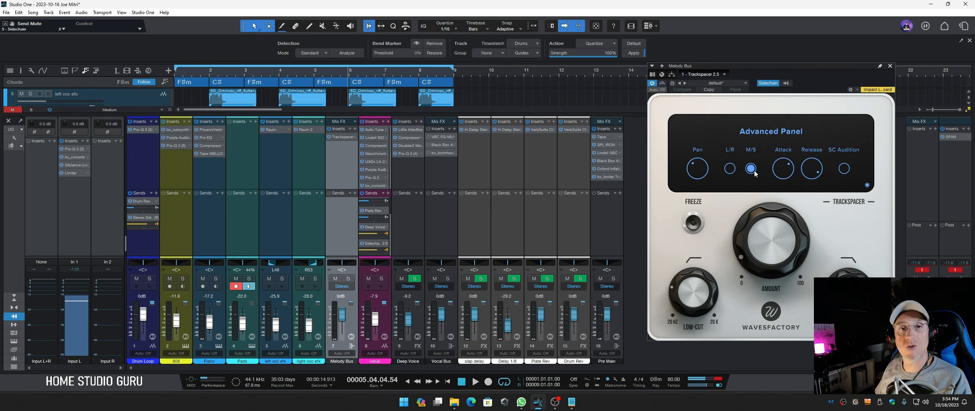
drag(700, 168, 701, 231)
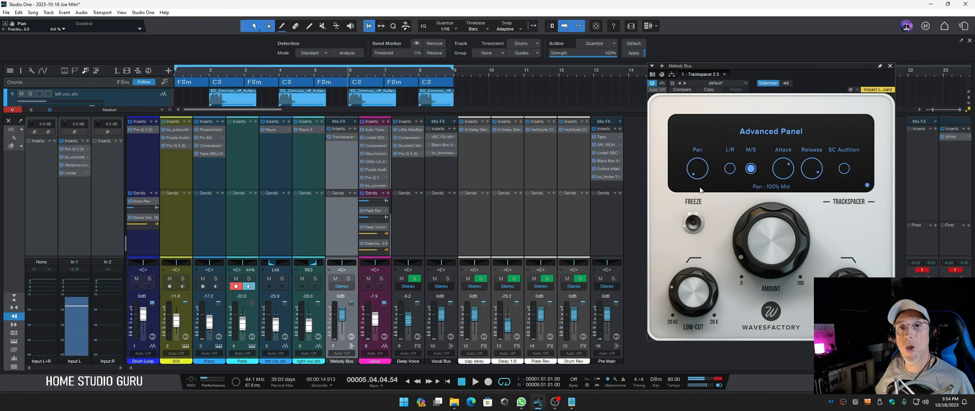
drag(692, 169, 680, 120)
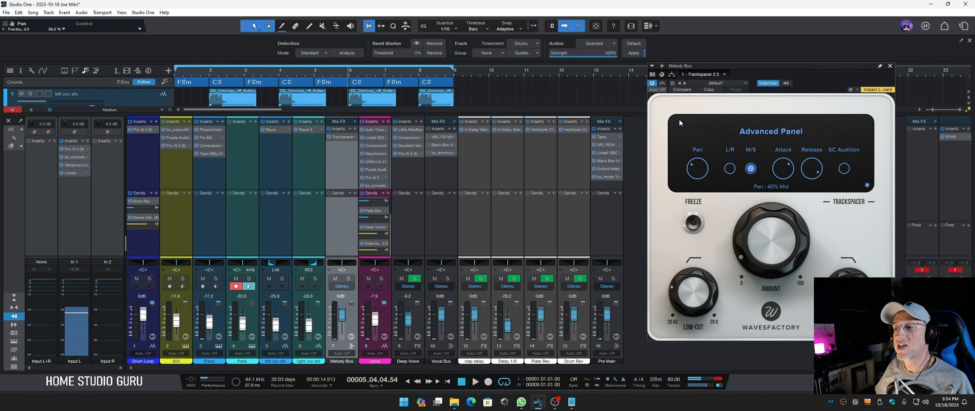
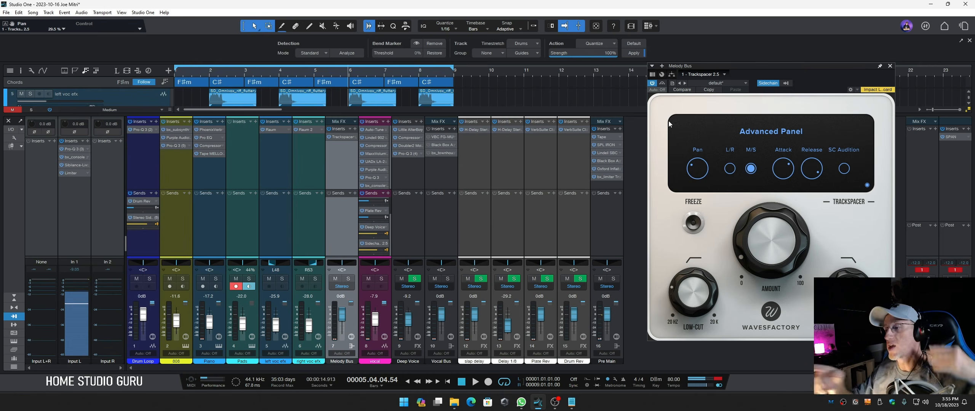
drag(693, 165, 691, 232)
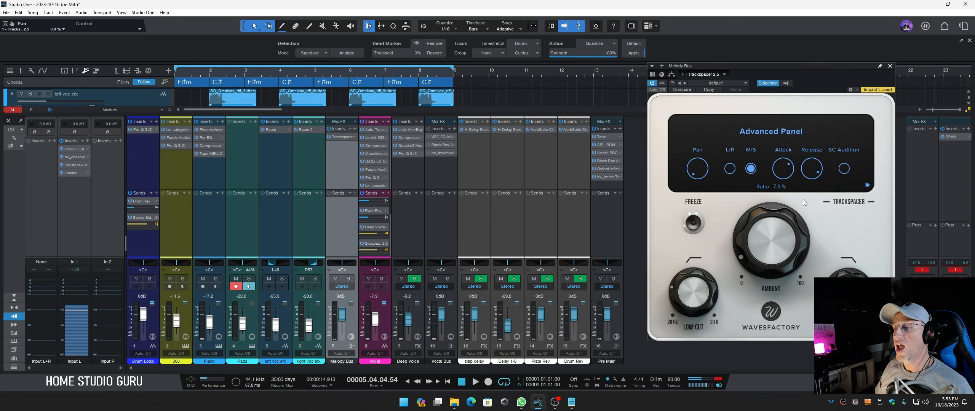
Show Trackspacer's frequency display and play the mix twice to examine its reaction to the vocal
click(867, 185)
key(space)
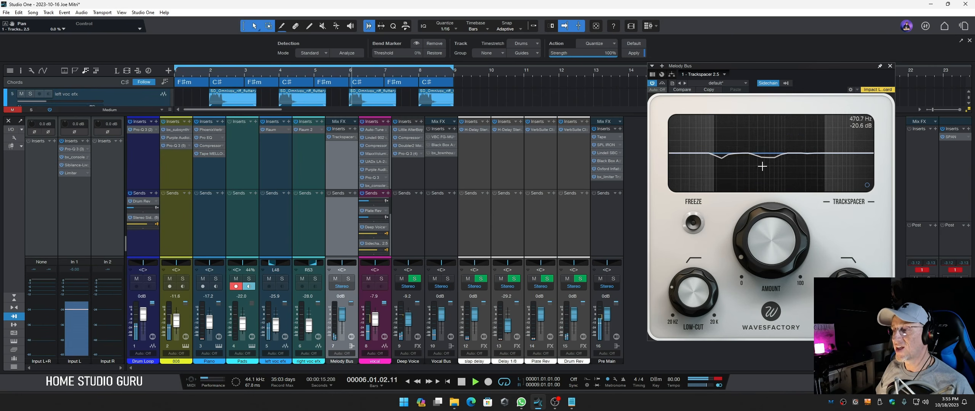
key(space)
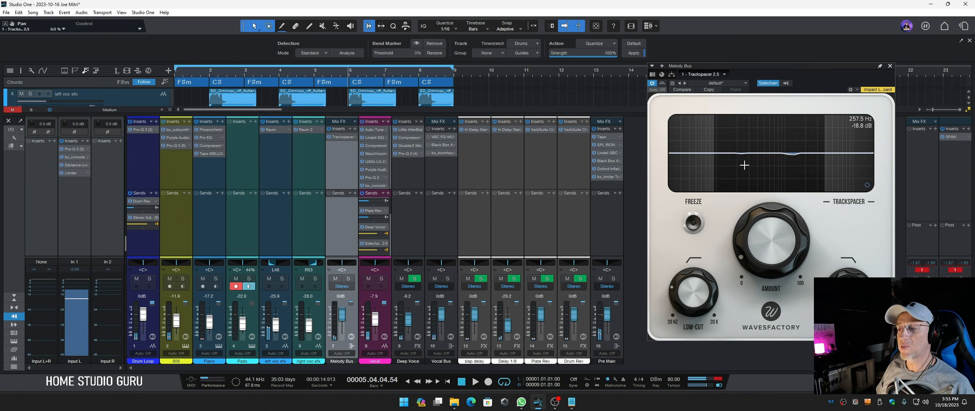
key(space)
key(space)
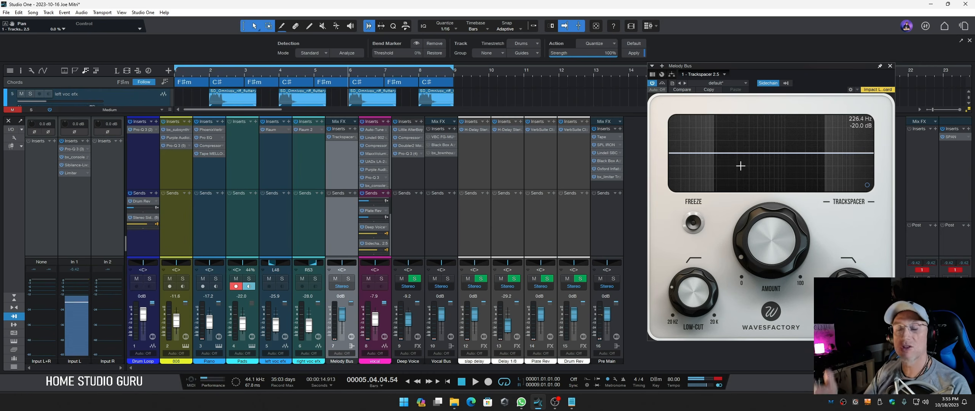
Disarm recording on the Pads track and turn Trackspacer's Pan partway back from full mid in the Advanced Panel
click(237, 288)
click(867, 185)
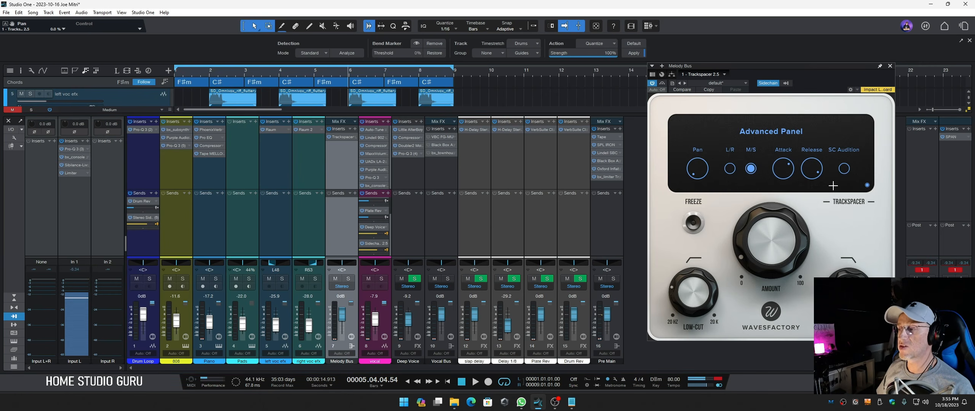
drag(704, 160, 692, 169)
drag(688, 117, 687, 113)
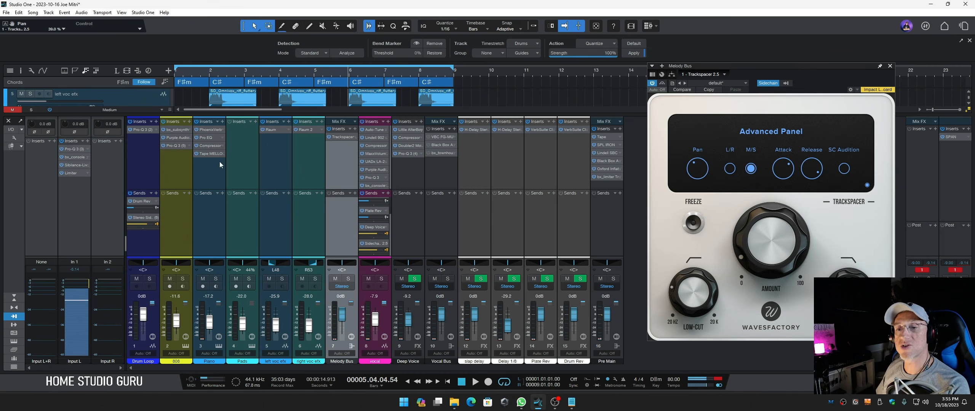
Play the mix, stop it, and mute and unmute the tracks from Piano to right voc efx
key(space)
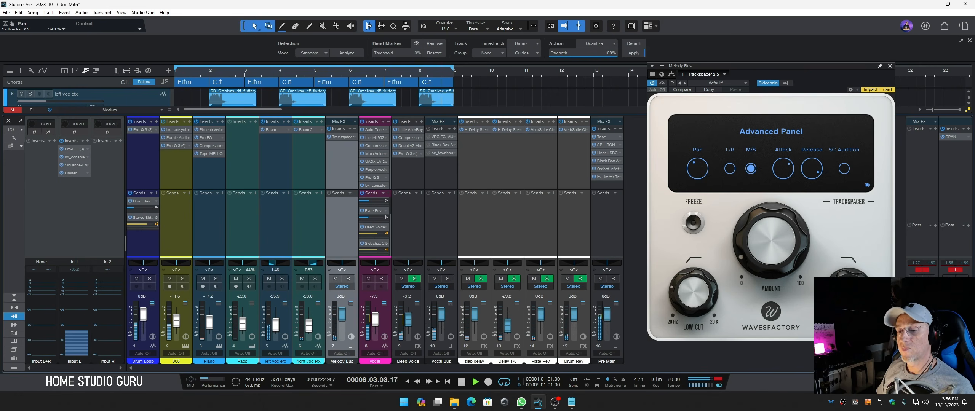
key(space)
drag(216, 279, 319, 284)
drag(214, 280, 319, 282)
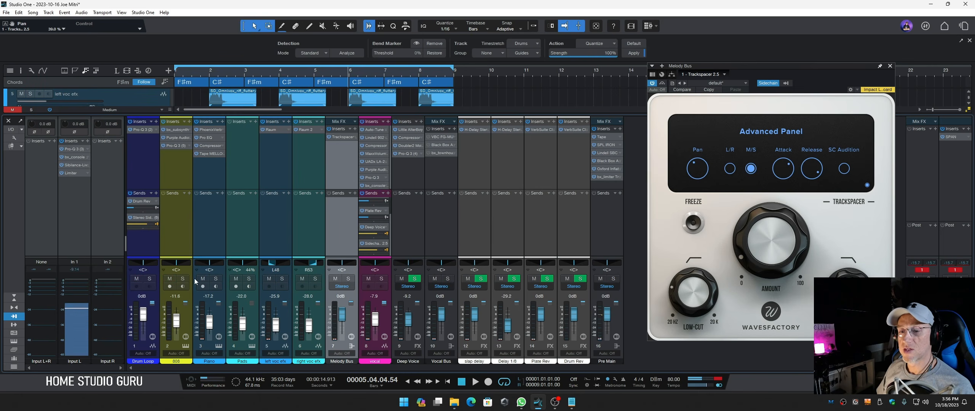
Mute the 808 and Drum Loop tracks, and play the remaining mix briefly
click(170, 279)
click(138, 279)
key(space)
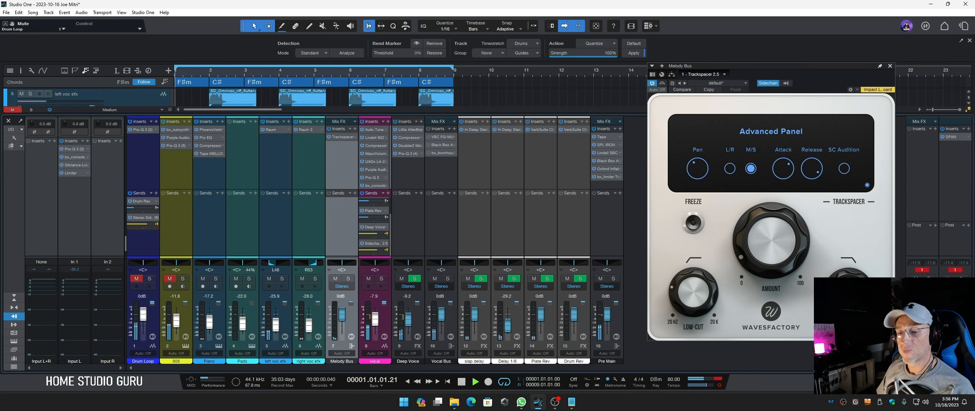
key(space)
View the full arrangement during playback, return to the mixer, watch Trackspacer's frequency display, and stop playback
key(F3)
click(22, 94)
key(space)
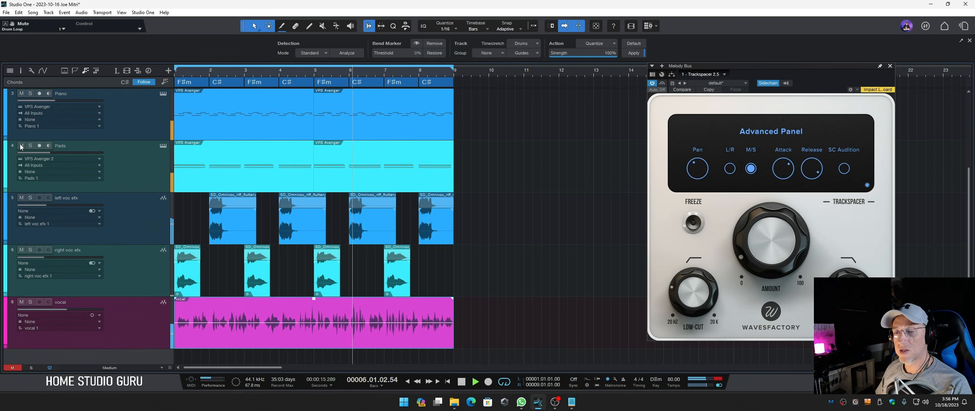
key(F3)
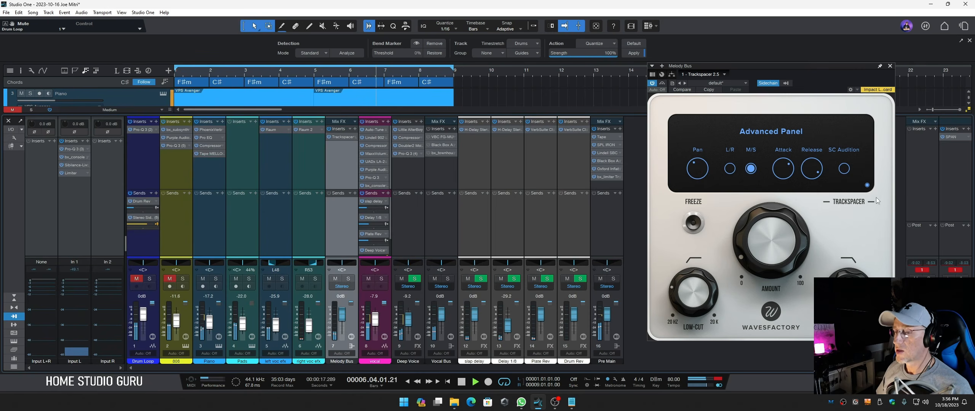
click(867, 186)
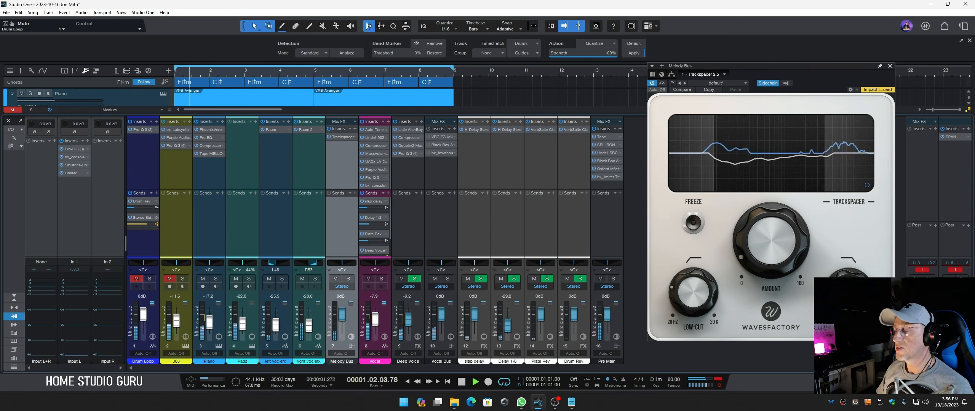
key(space)
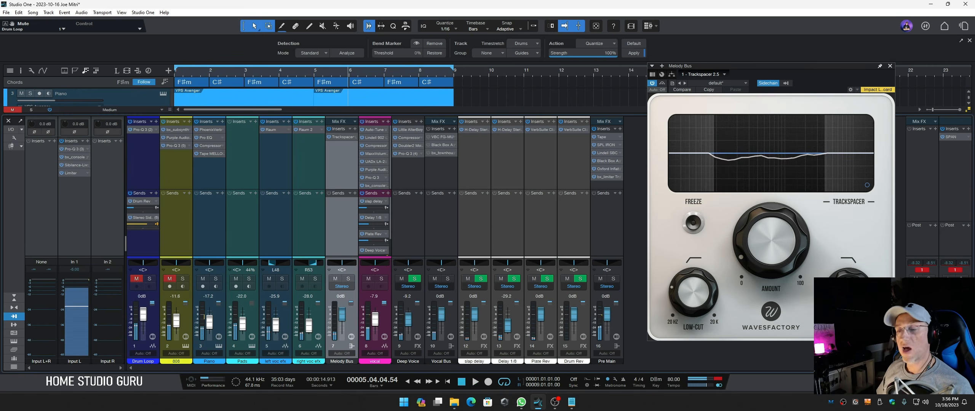
Play the mix with Trackspacer's Pan turned to full mid in the Advanced Panel, and stop playback
click(864, 186)
key(space)
drag(699, 179, 699, 179)
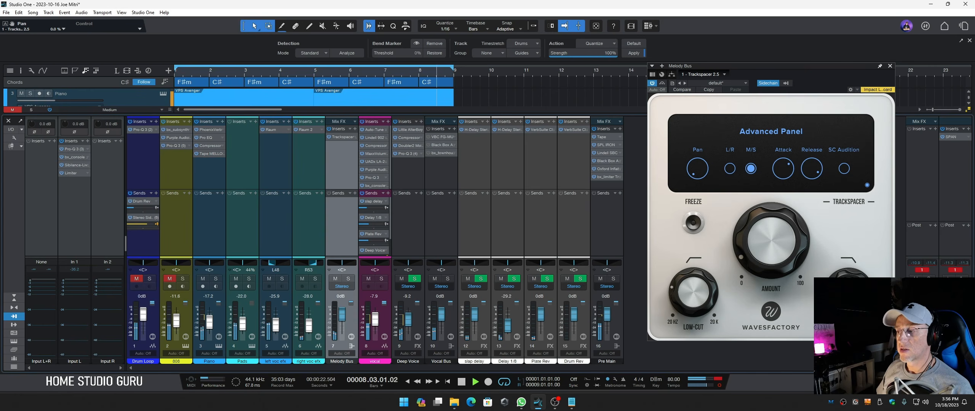
key(space)
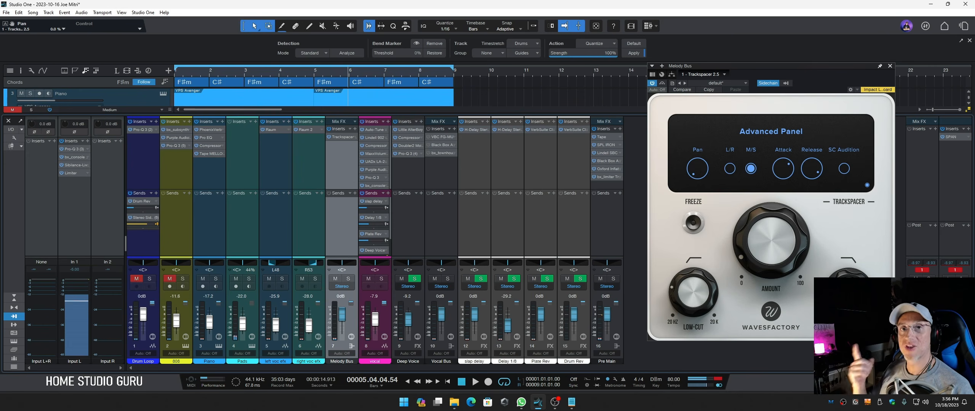
Try Trackspacer's L/R mode, return it to M/S, and set Pan to 36% Mid
drag(695, 177, 691, 162)
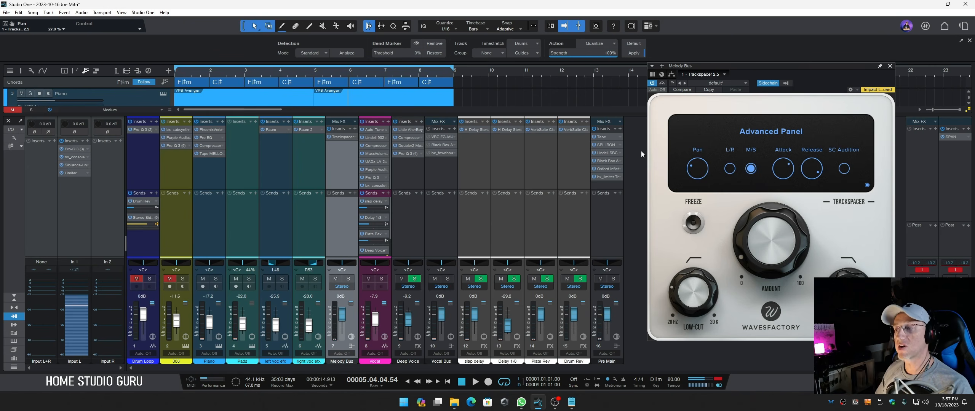
click(729, 169)
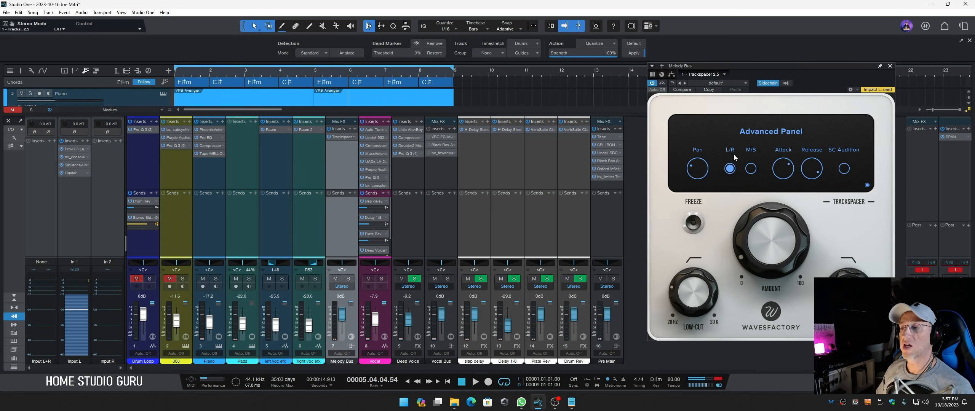
click(750, 169)
mouse_move(701, 173)
drag(699, 167, 700, 167)
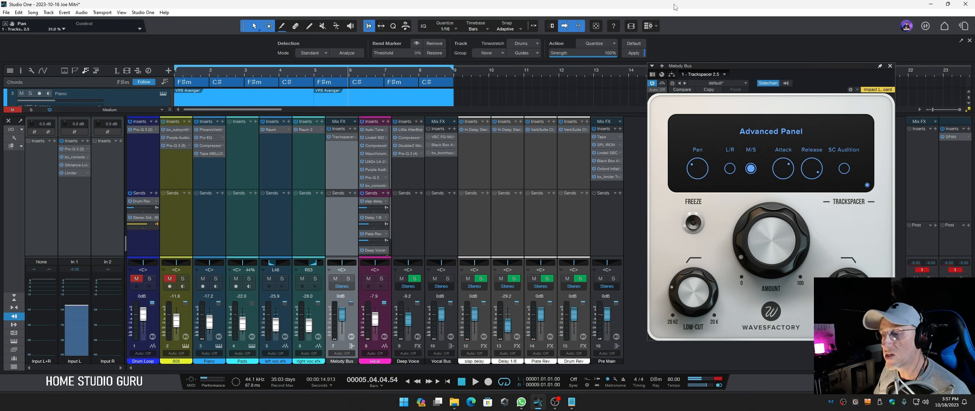
drag(702, 170, 702, 168)
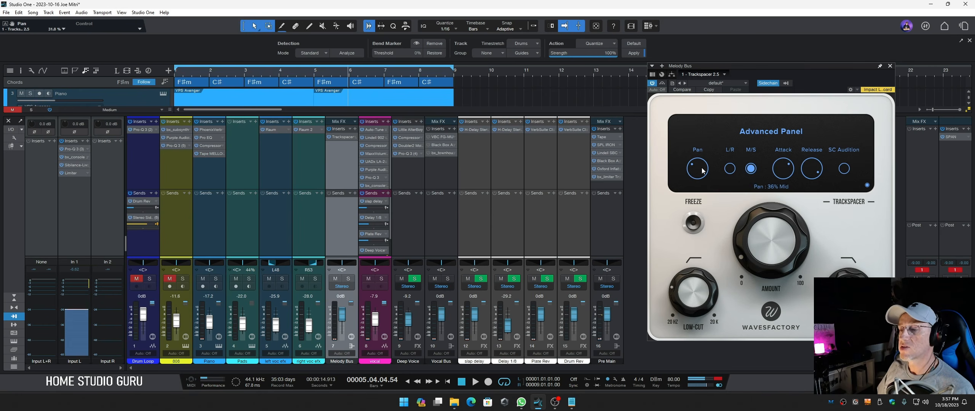
Play the mix and fine-tune Trackspacer's Pan to 34.8% by ear, and stop playback
key(space)
key(space)
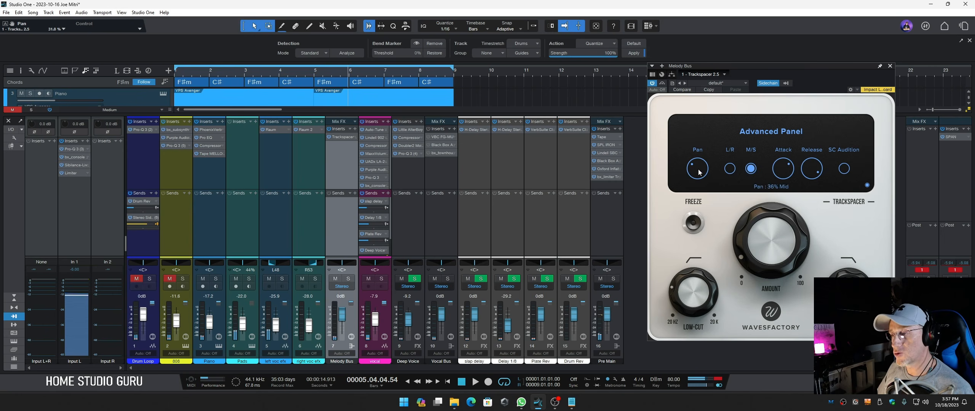
key(space)
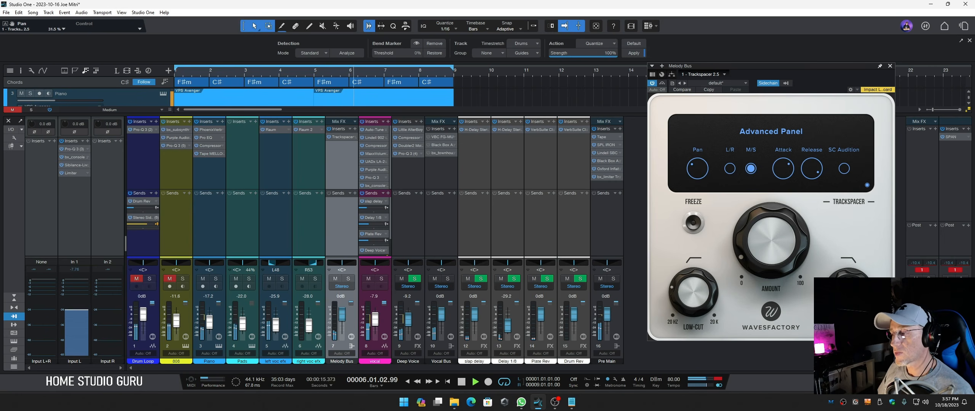
mouse_move(698, 167)
mouse_down()
mouse_move(695, 138)
mouse_move(702, 174)
mouse_move(703, 166)
mouse_up()
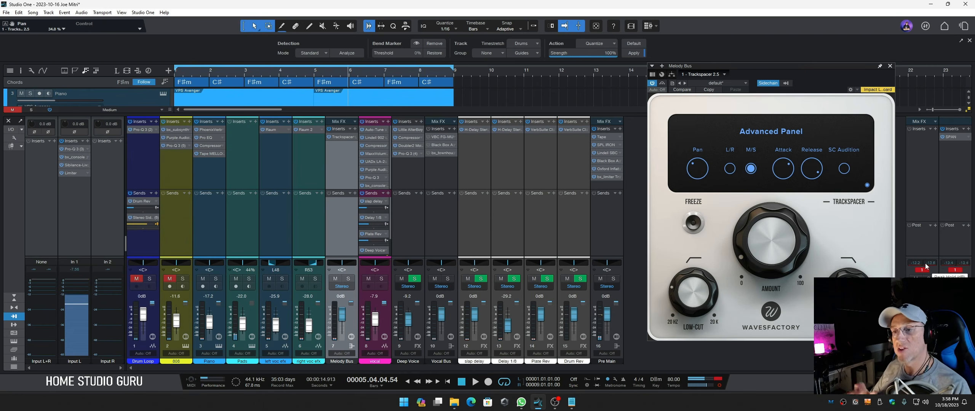
mouse_move(700, 168)
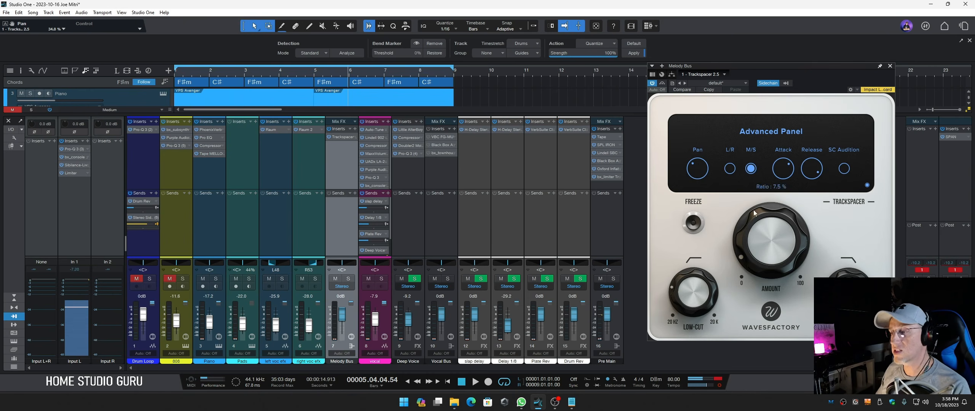
Return Trackspacer to its frequency display, compare the mix with the effect bypassed and active during playback, and stop
click(867, 186)
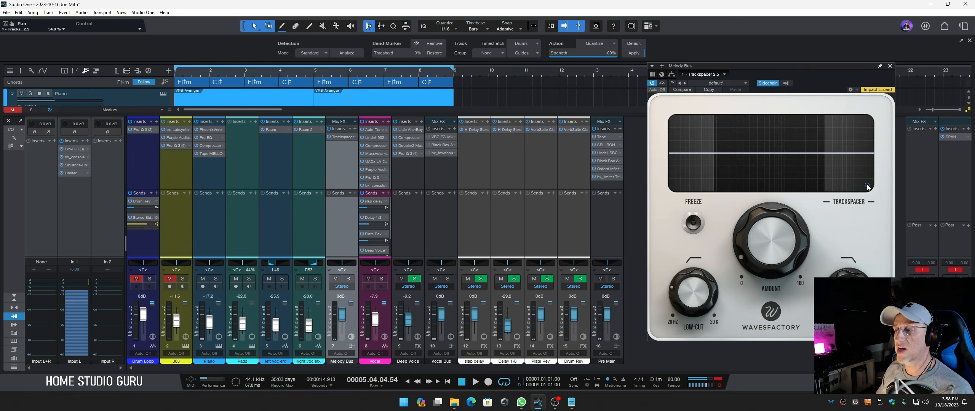
key(space)
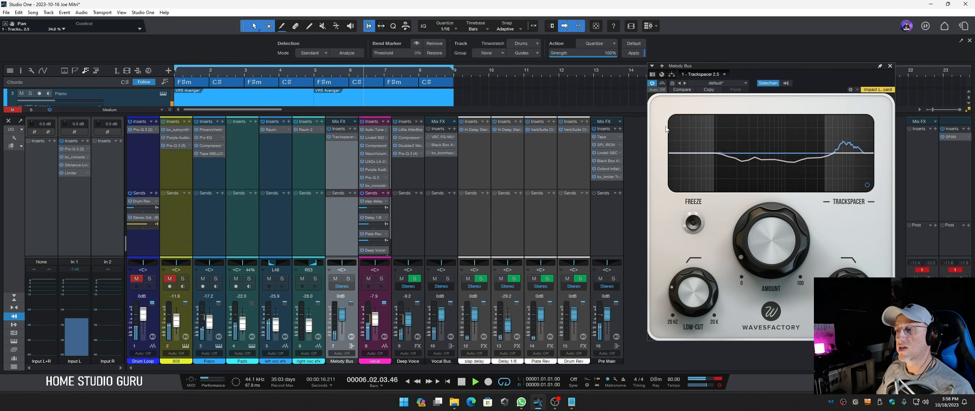
click(663, 84)
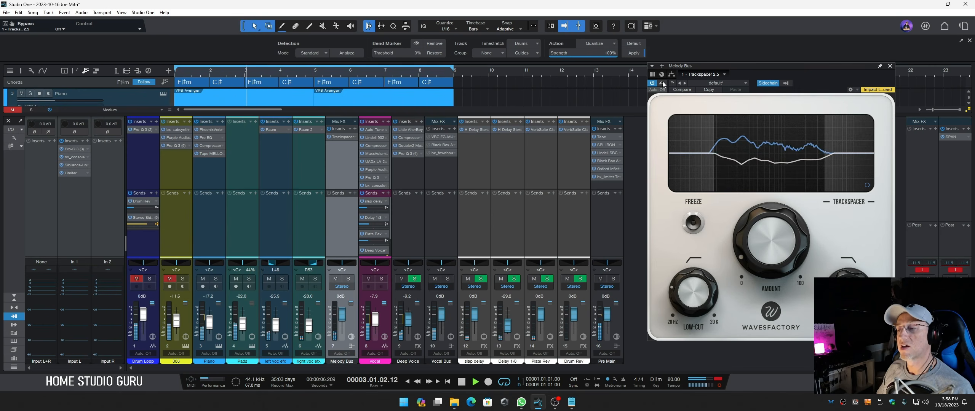
key(space)
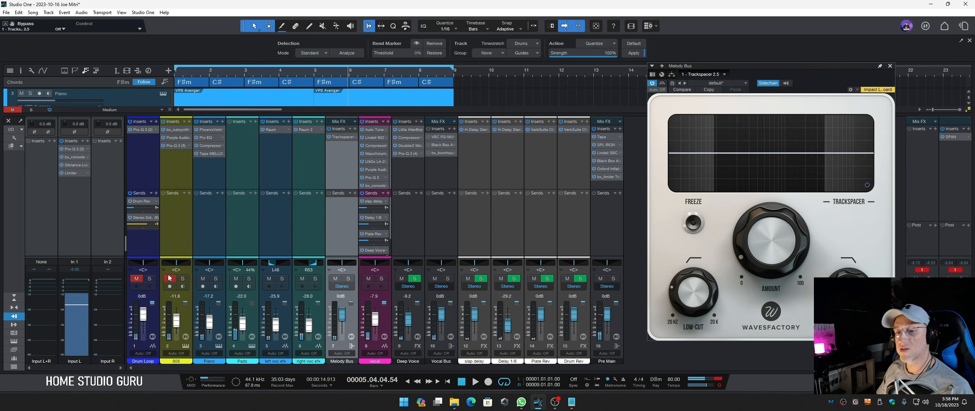
Unmute the 808 and Drum Loop tracks, and play the full mix
click(170, 278)
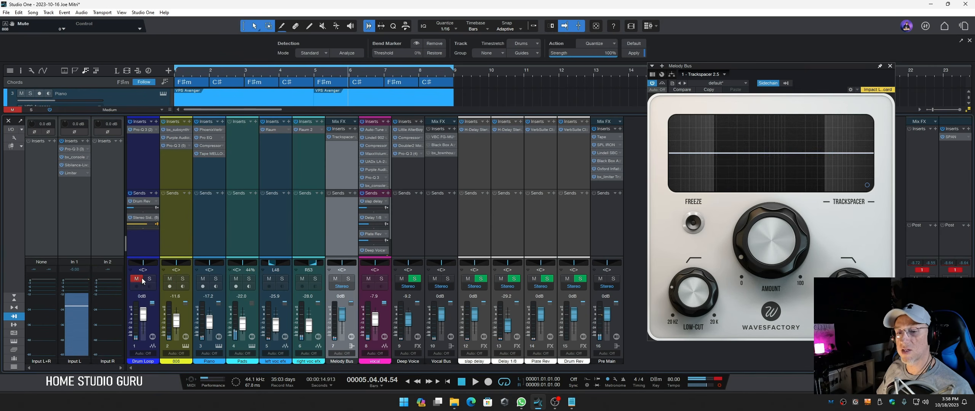
key(space)
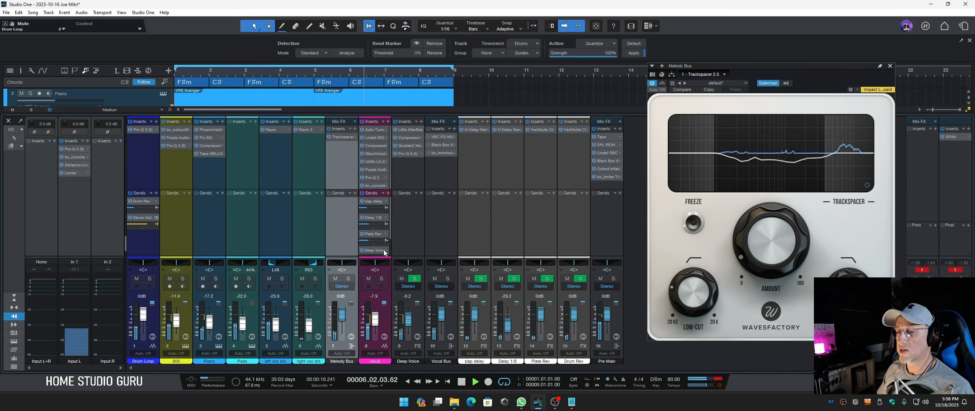
click(170, 280)
click(170, 279)
key(space)
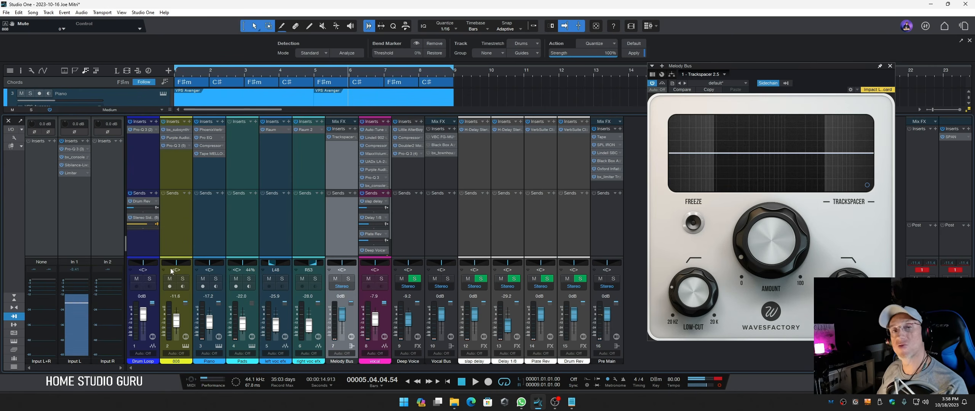
Mute the 808, Piano, Pads, left voc efx and right voc efx tracks, and play the Drum Loop with the vocal
click(151, 280)
click(150, 279)
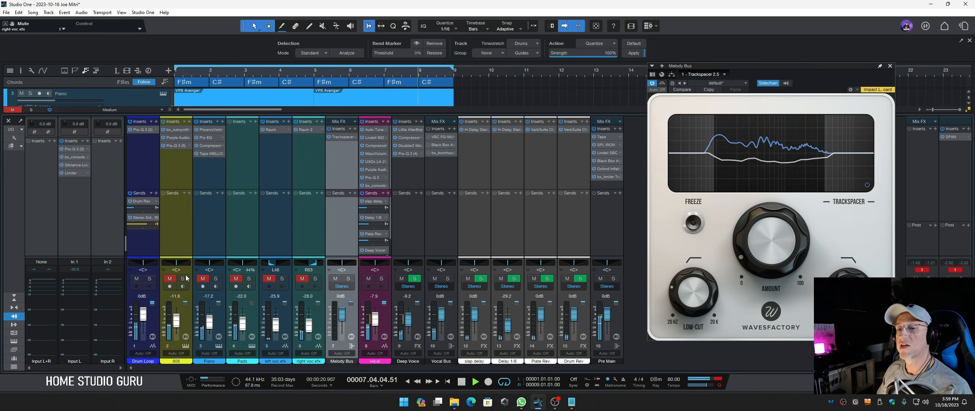
key(space)
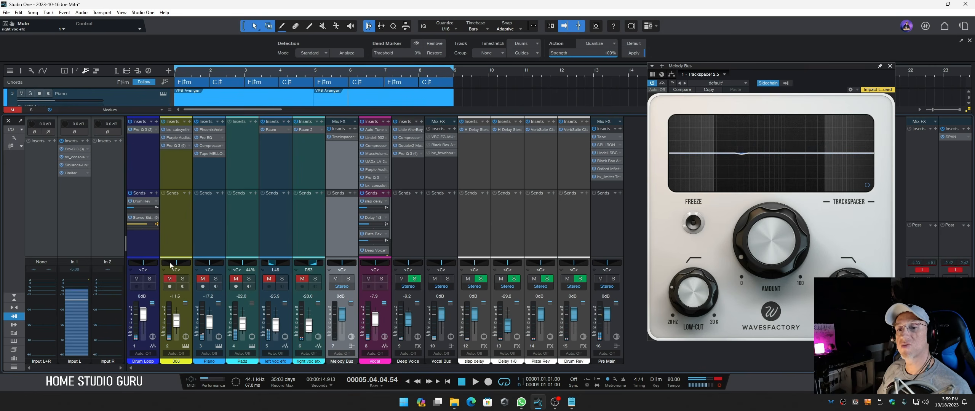
In the Drum Loop's Pro-Q 3, add a cut of about 8 dB near 165 Hz with a Q of about 4.3, and audition it
click(140, 130)
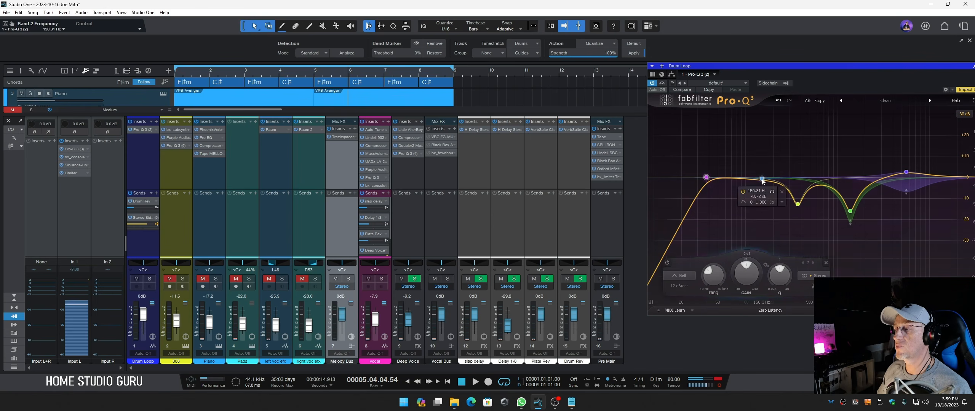
click(769, 177)
drag(770, 177, 767, 176)
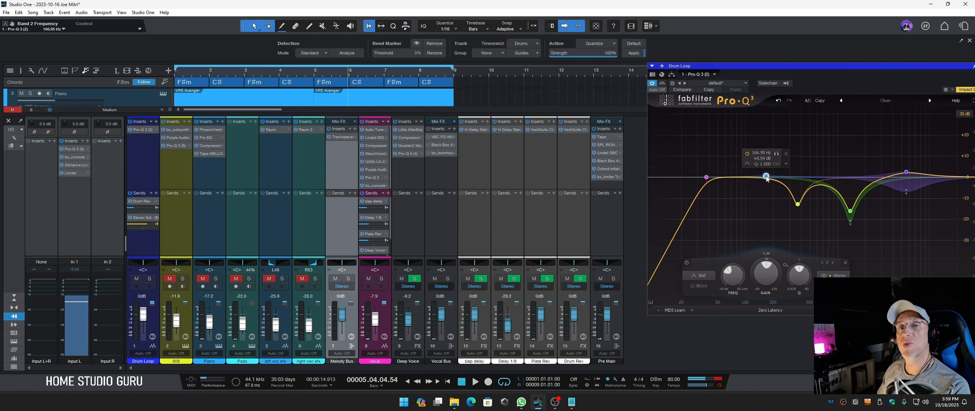
drag(767, 179, 767, 196)
scroll(769, 187, up, 4)
scroll(769, 195, up, 1)
key(space)
scroll(766, 191, up, 2)
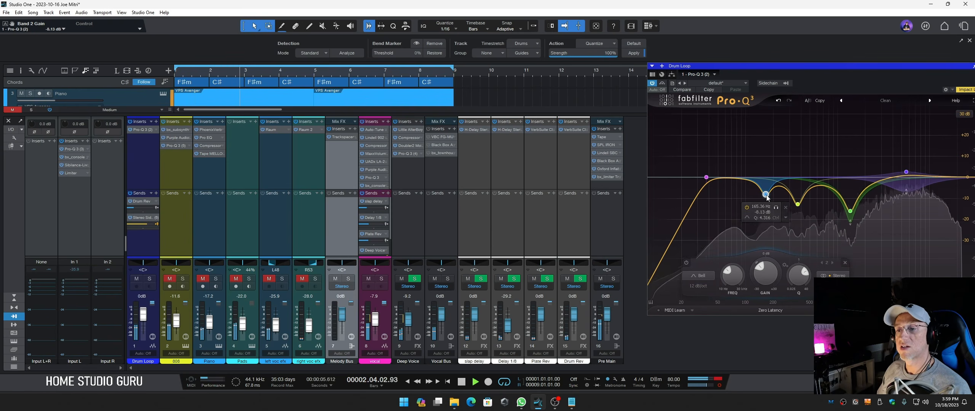
key(space)
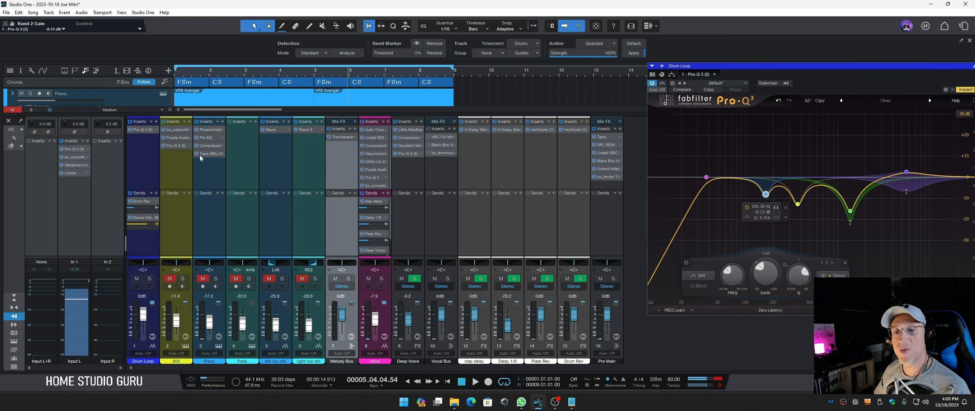
Unmute the 808, mute the Drum Loop, and open the 808's Pro-Q 3 during playback
click(170, 278)
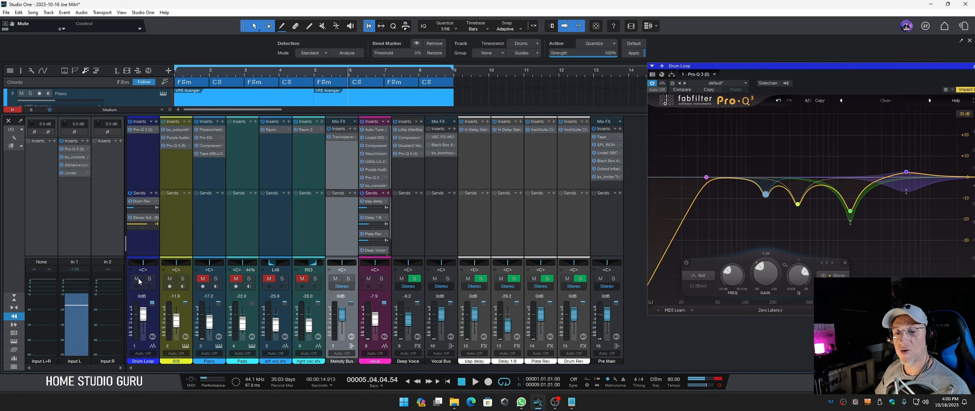
key(space)
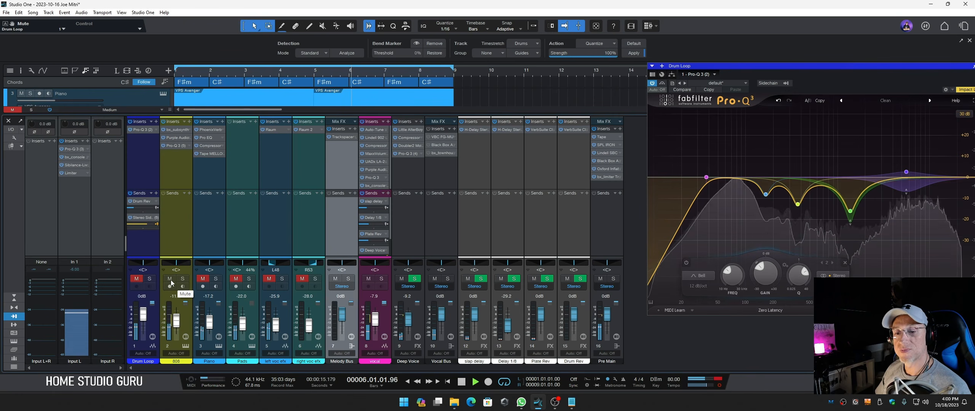
click(176, 146)
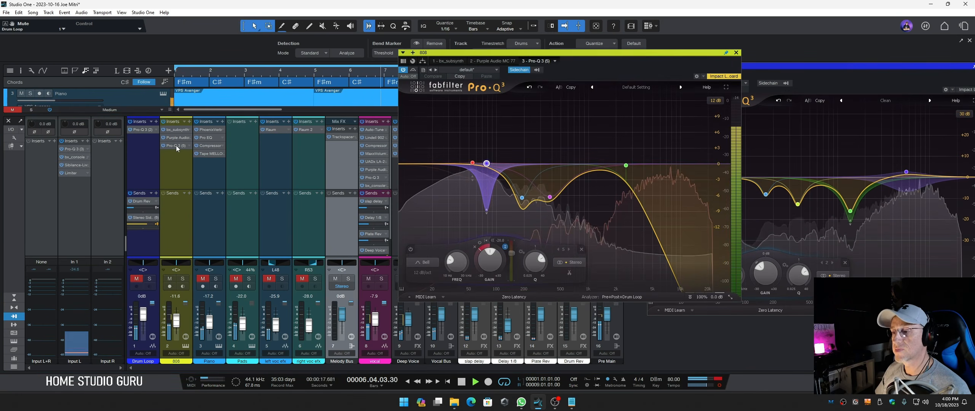
Try an extra EQ band at about 167 Hz in the 808's Pro-Q 3, and delete it
click(505, 180)
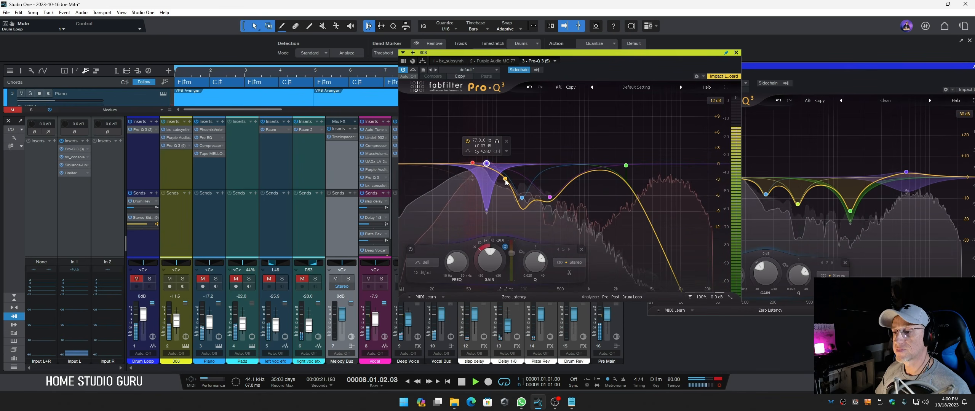
drag(505, 193, 518, 187)
right_click(517, 169)
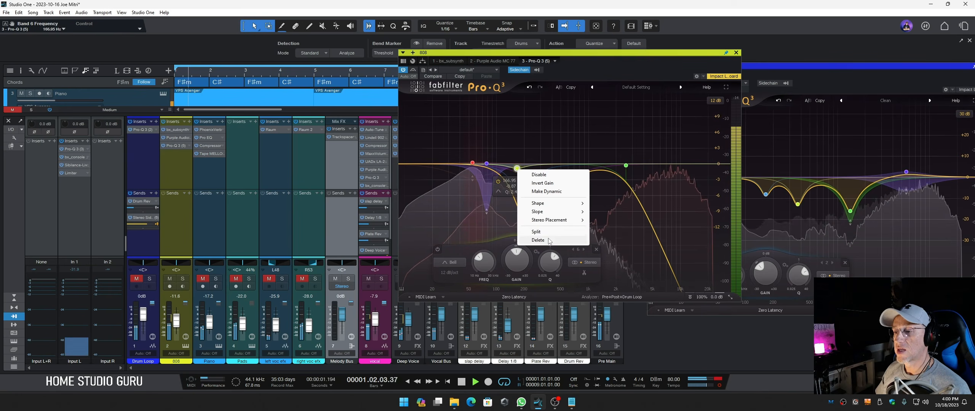
click(520, 205)
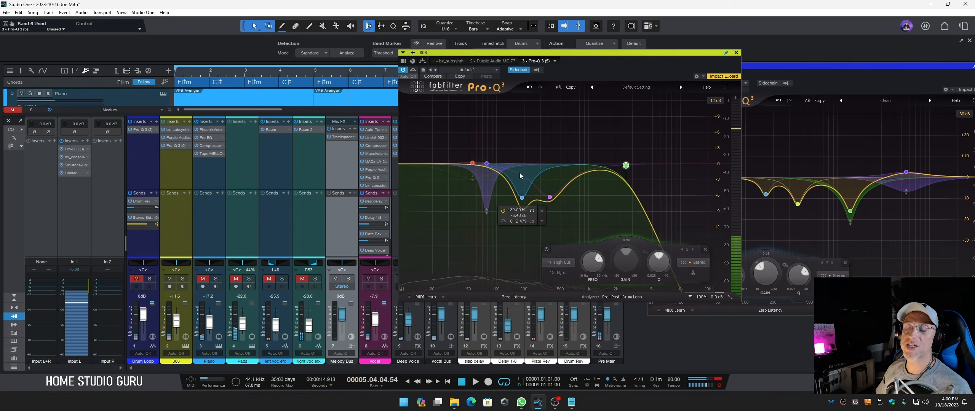
Shift the 808's existing low-mid cut towards 165 Hz, narrow its Q to about 3.5, and readjust its depth during playback
drag(522, 198, 517, 200)
key(space)
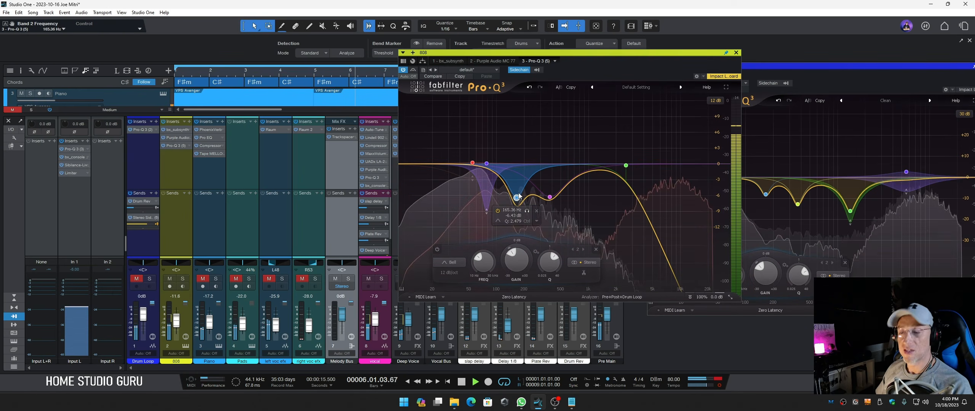
drag(517, 200, 518, 212)
scroll(518, 212, up, 1)
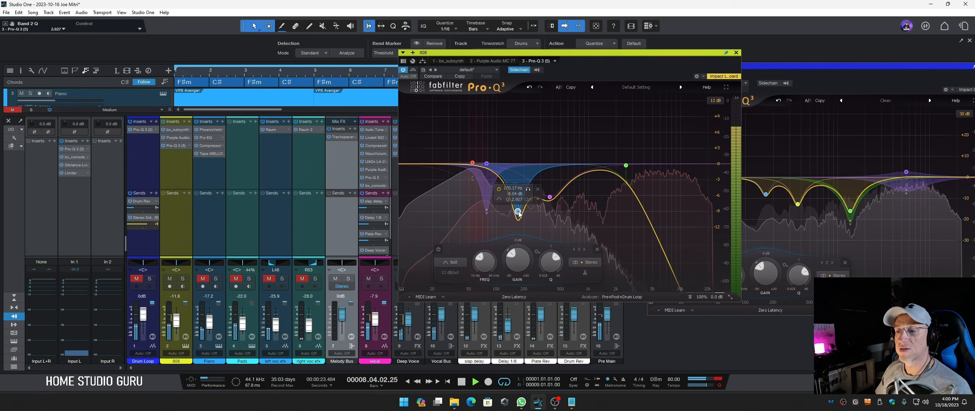
scroll(518, 213, up, 3)
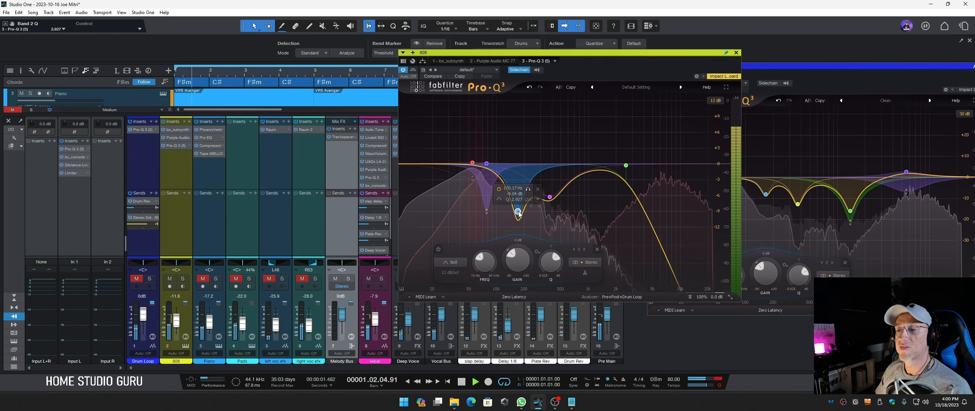
drag(518, 214, 517, 198)
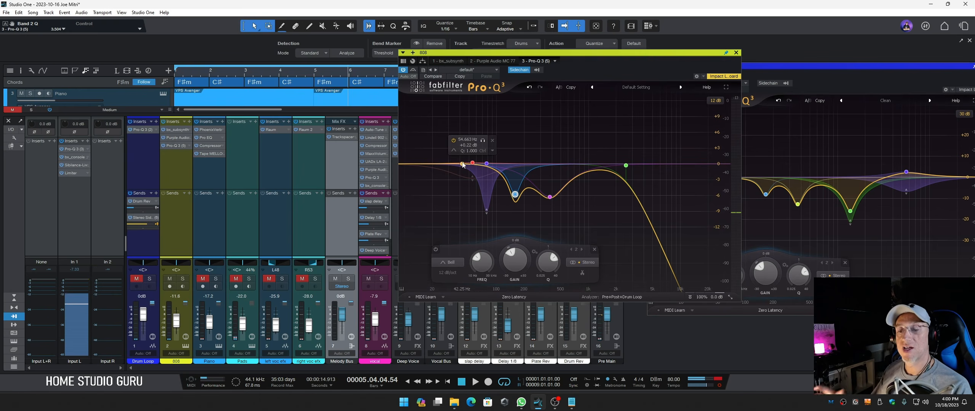
Unmute the Drum Loop and melody tracks, play the full mix, close the 808's Pro-Q 3, and stop playback
click(136, 280)
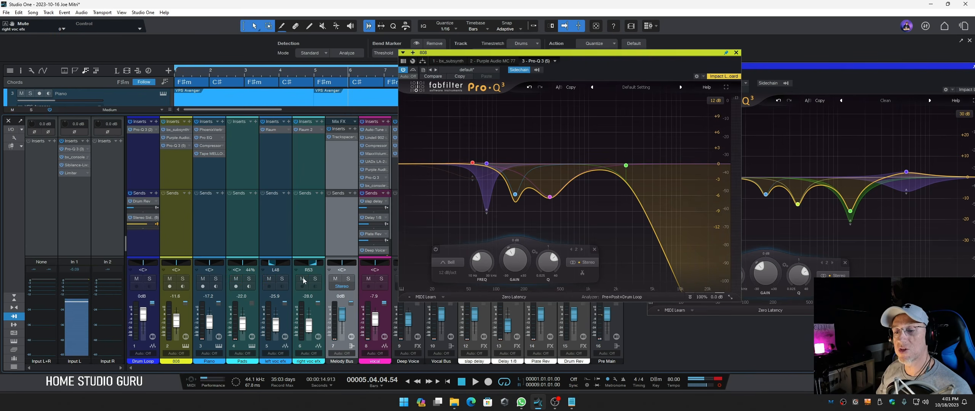
key(space)
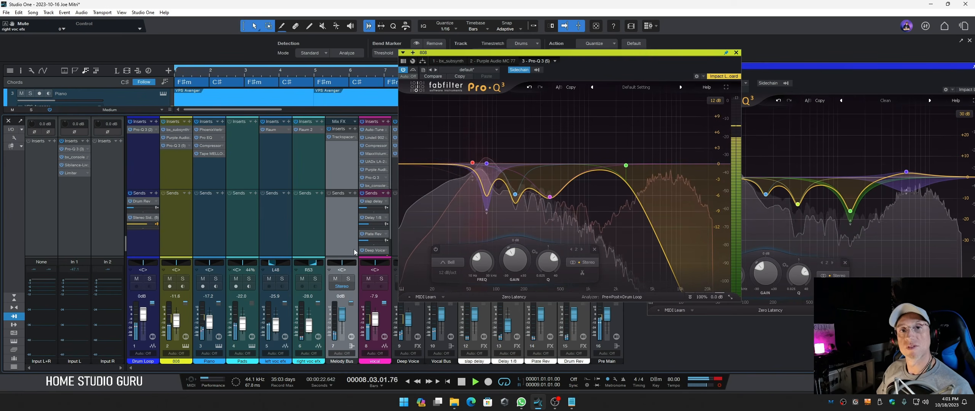
key(space)
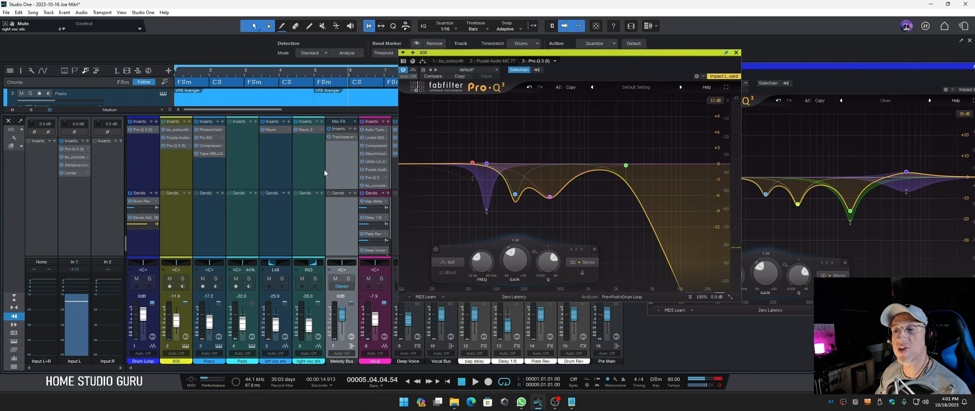
key(space)
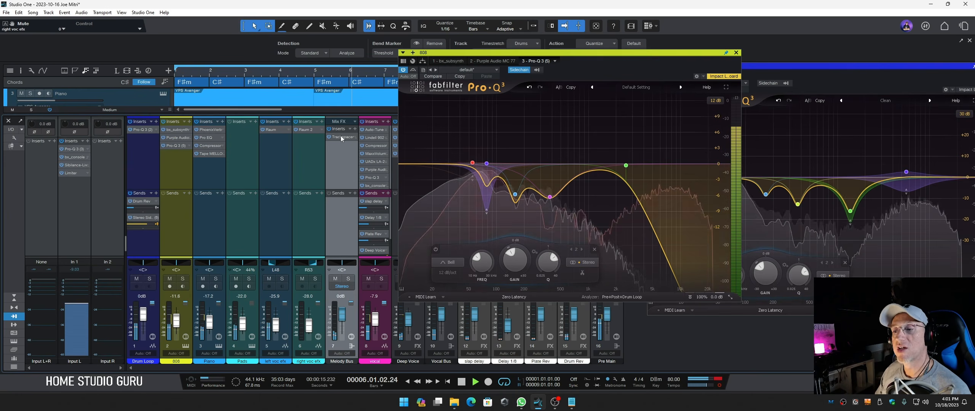
click(736, 52)
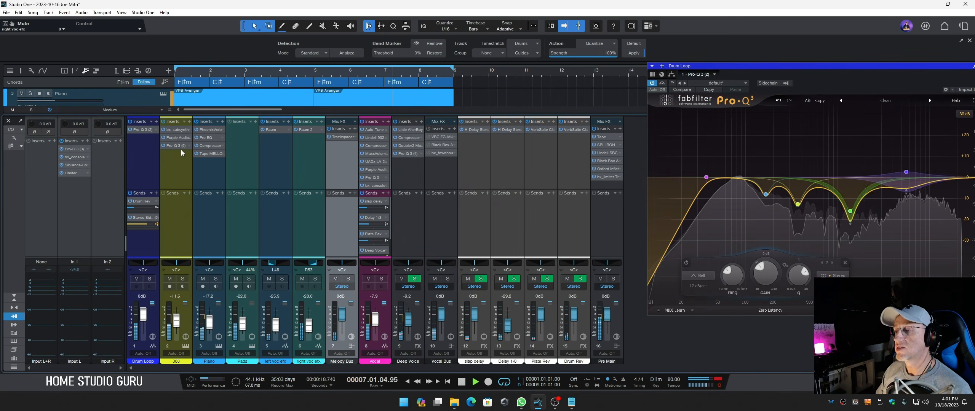
key(space)
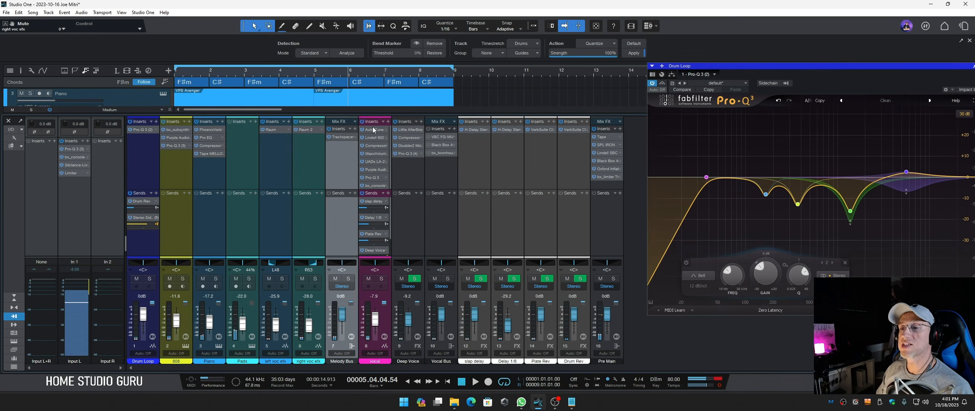
Select the Vocal Bus and open its VBC FG-MU compressor
click(442, 175)
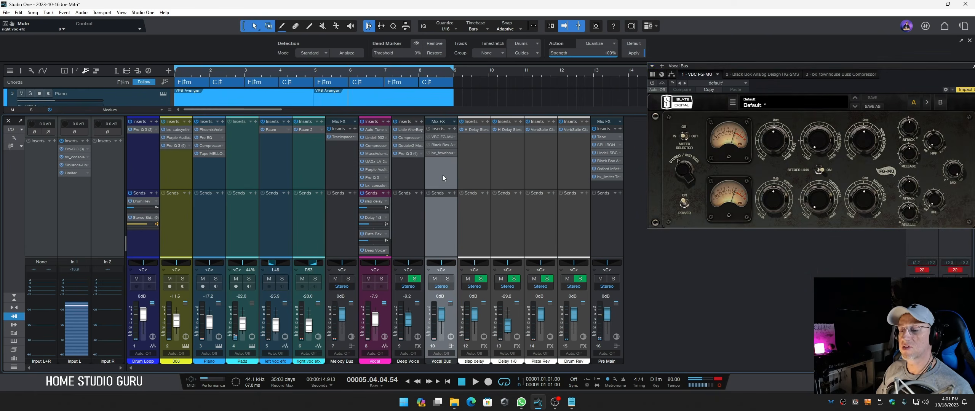
double_click(436, 136)
double_click(436, 137)
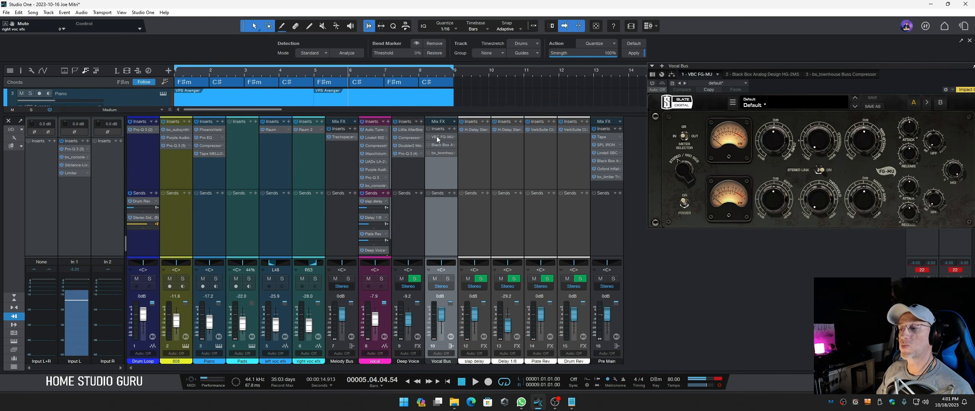
Move the VBC FG-MU window clear of the Vocal Bus channel, and switch the compressor on, comparing on and off during playback
drag(783, 67, 726, 122)
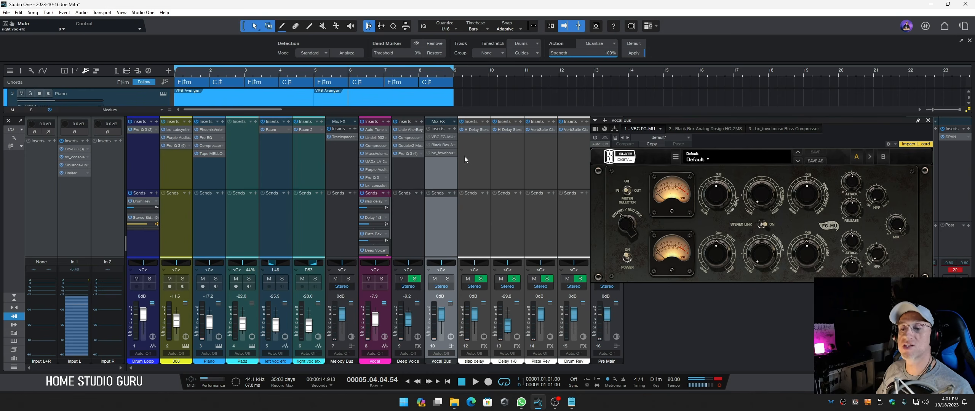
key(space)
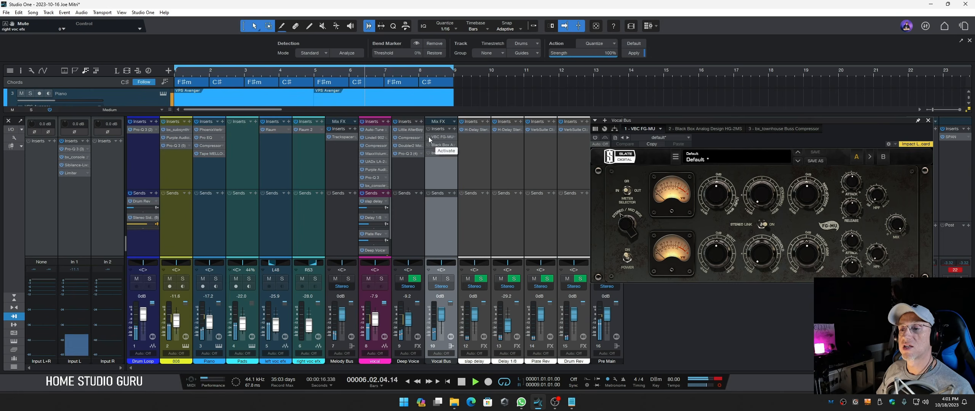
click(428, 137)
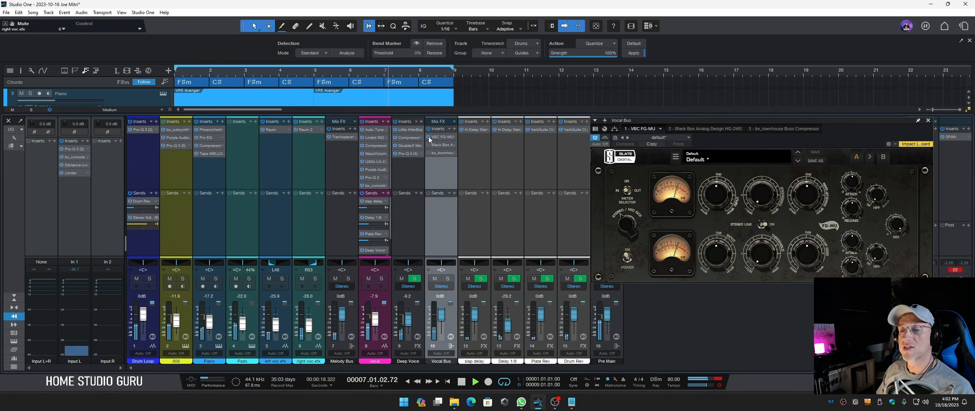
click(428, 137)
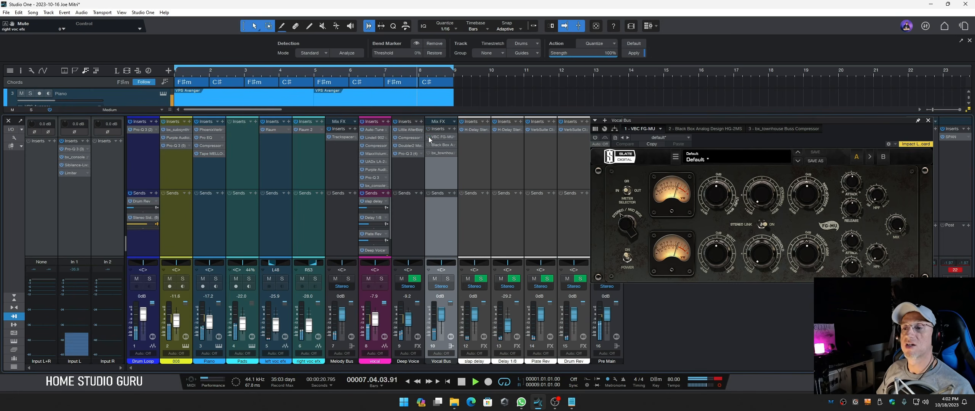
click(595, 138)
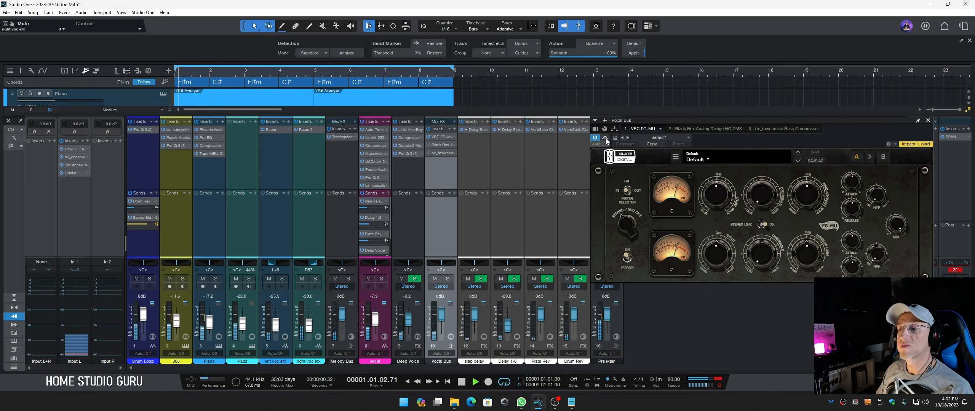
key(space)
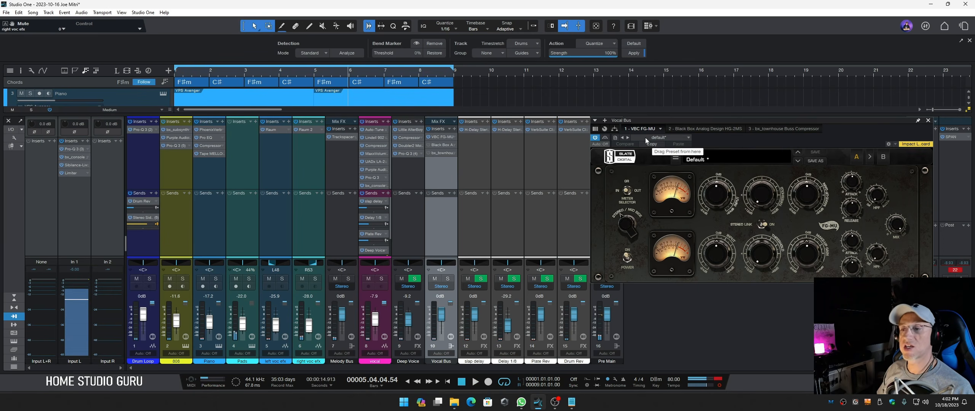
Play the mix again and A/B the Vocal Bus's VBC FG-MU with its bypass, leaving it engaged, and stop playback
key(space)
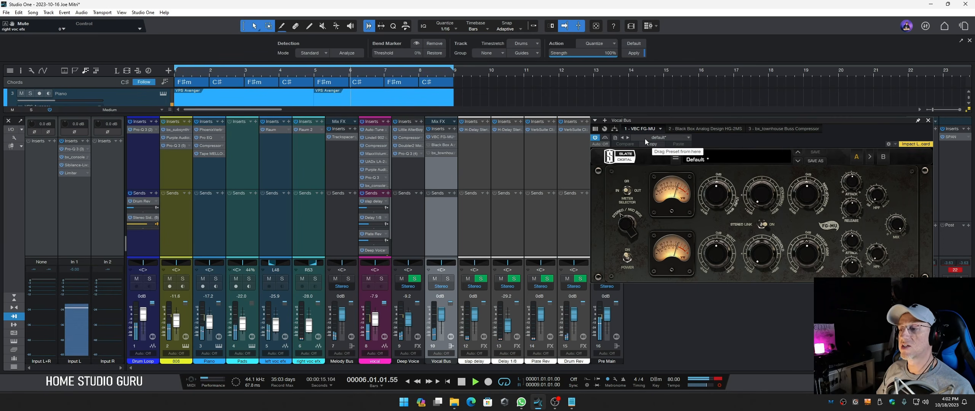
click(605, 138)
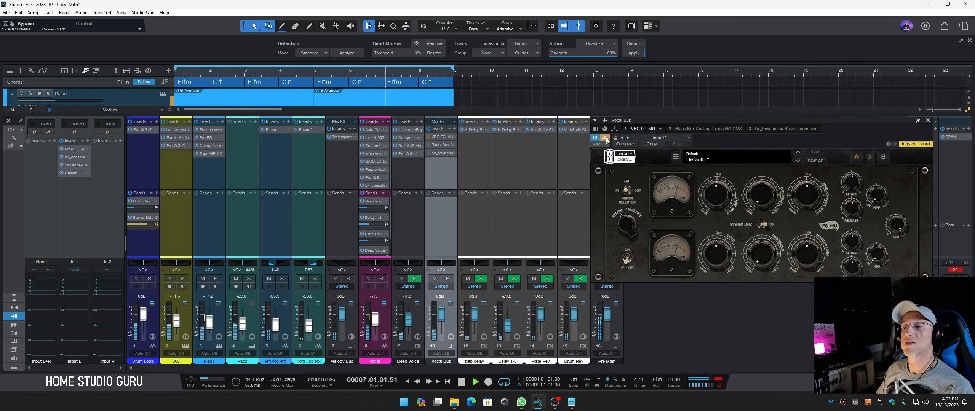
click(605, 138)
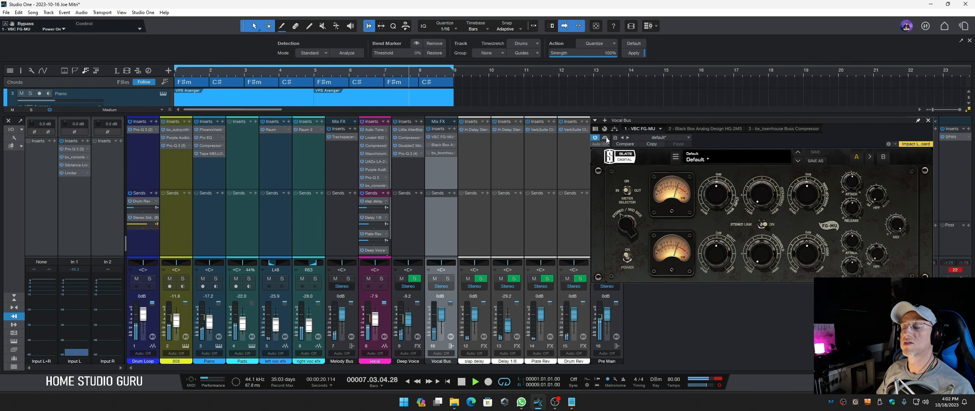
click(606, 138)
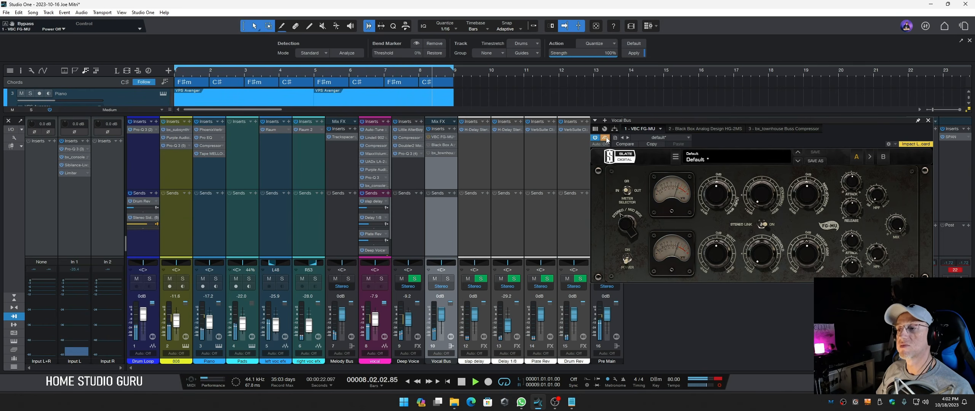
click(606, 138)
key(space)
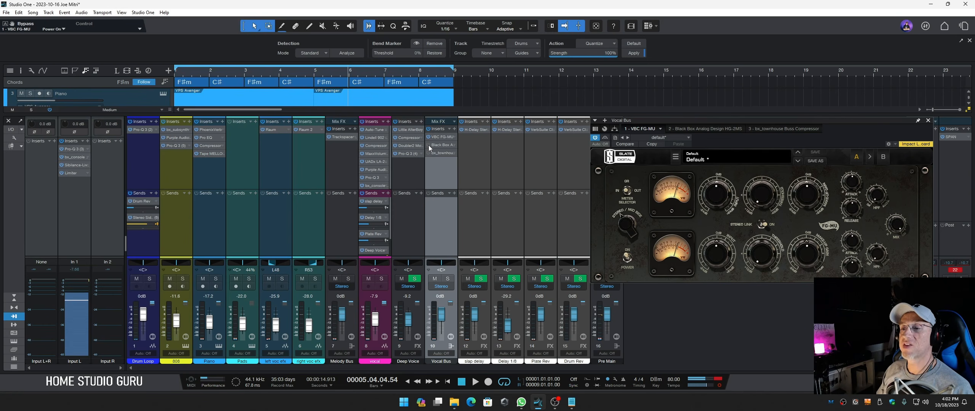
Activate and open the Vocal Bus's Black Box Analog Design HG-2MS, and reposition its window so both channels' controls show
double_click(441, 145)
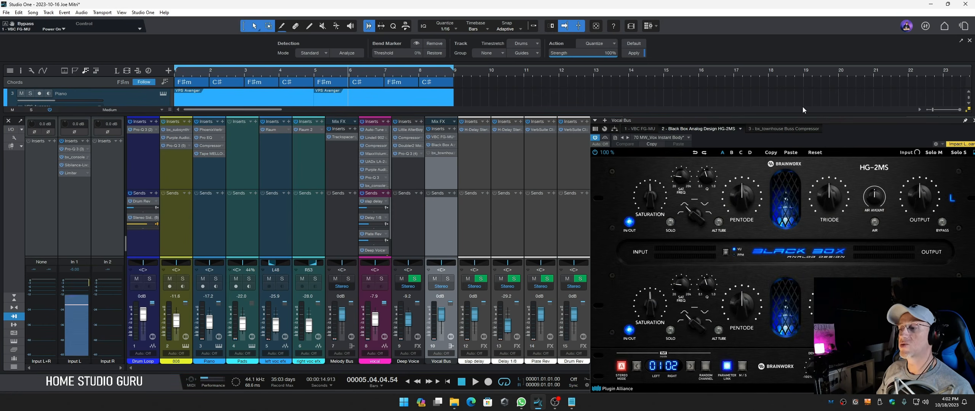
drag(786, 125, 719, 96)
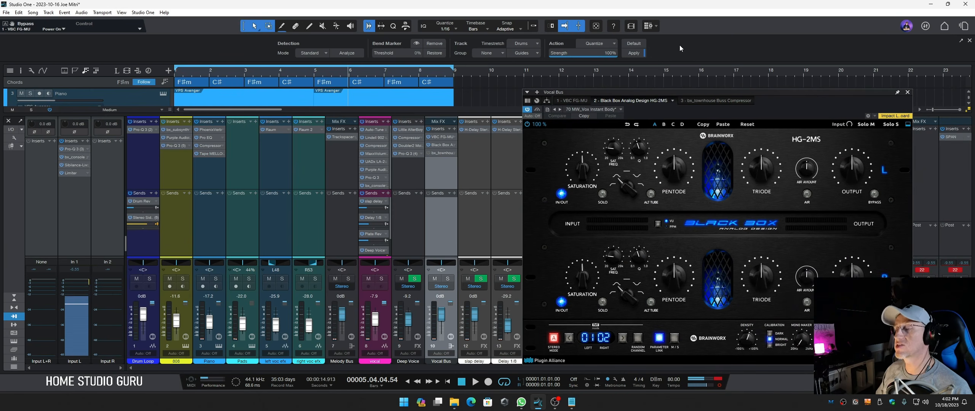
Compare the Vocal Bus with the Black Box HG-2MS bypassed and active, and load its preset 70 MW_Vox Instant Body
click(538, 110)
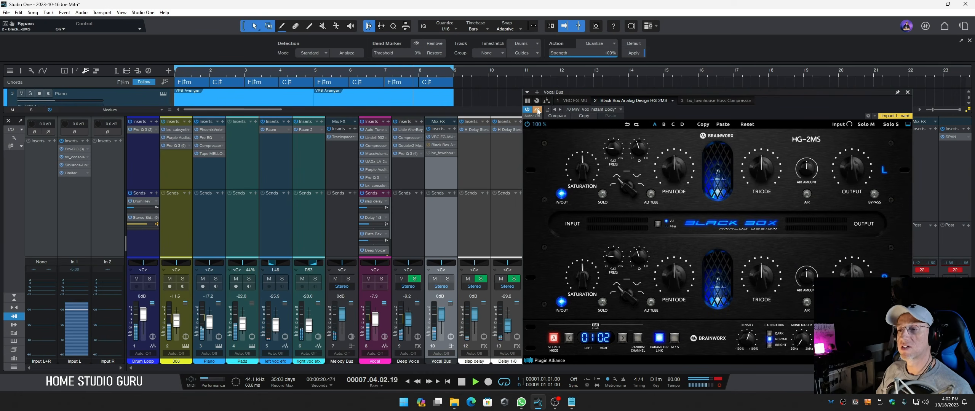
click(538, 110)
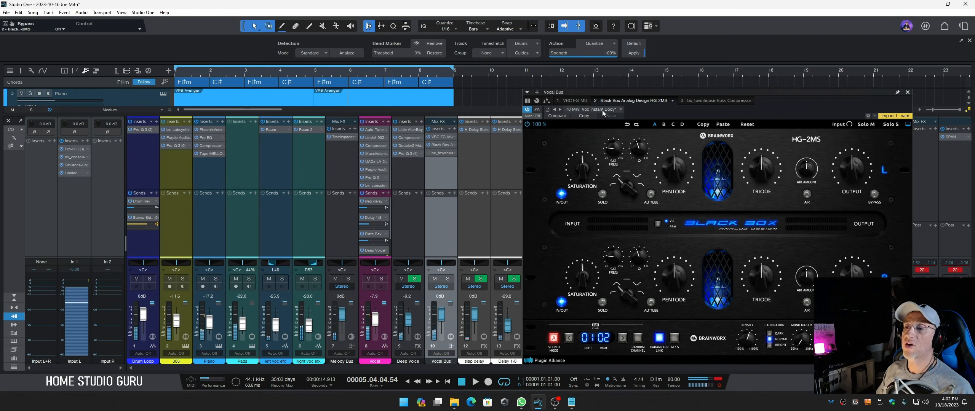
click(603, 109)
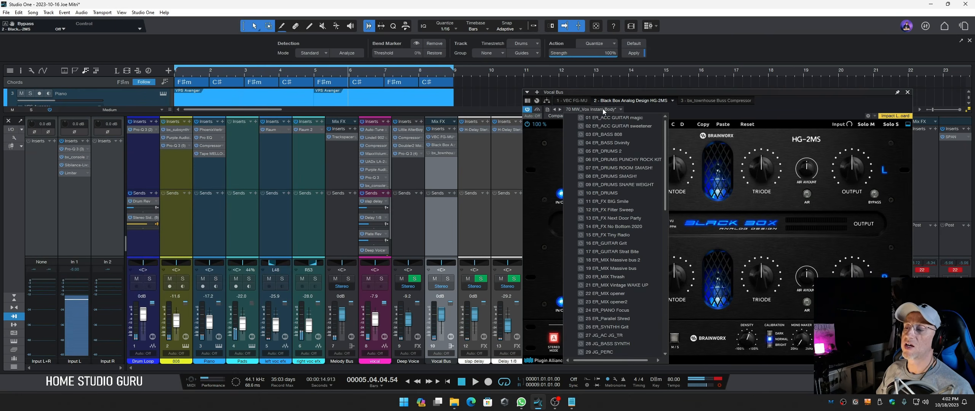
scroll(630, 287, down, 5)
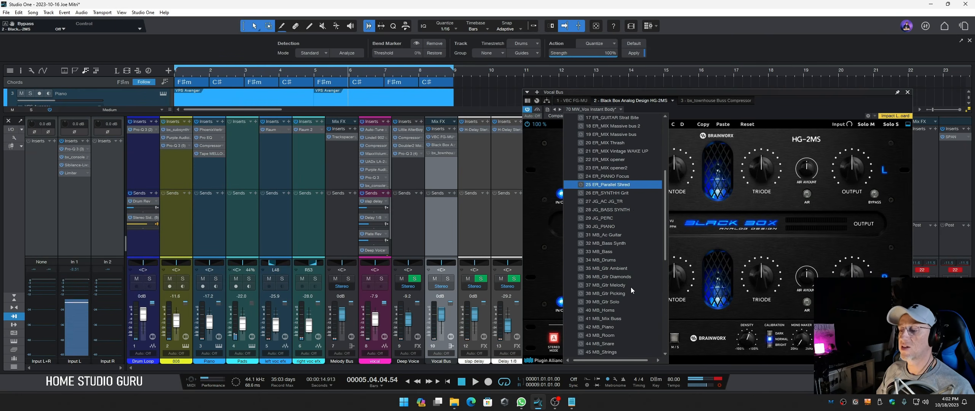
scroll(631, 287, down, 10)
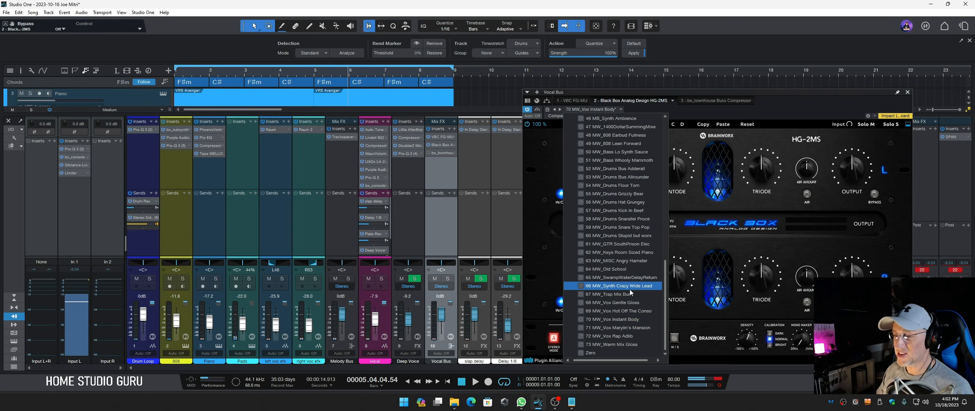
scroll(629, 290, up, 2)
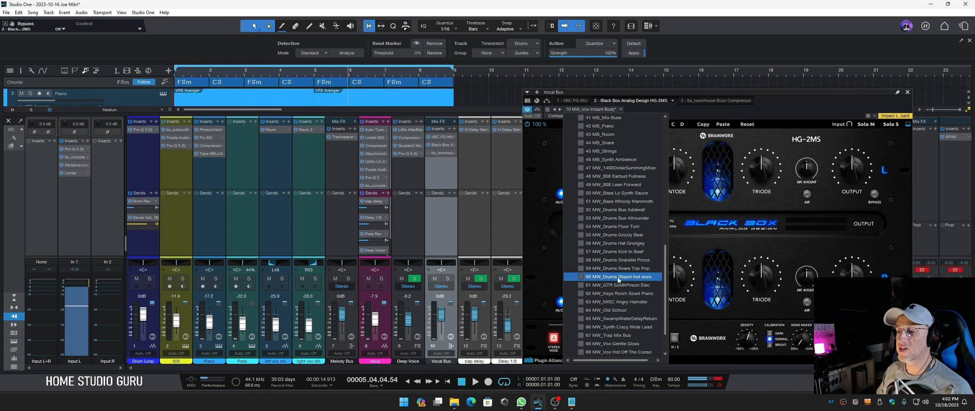
scroll(617, 277, down, 2)
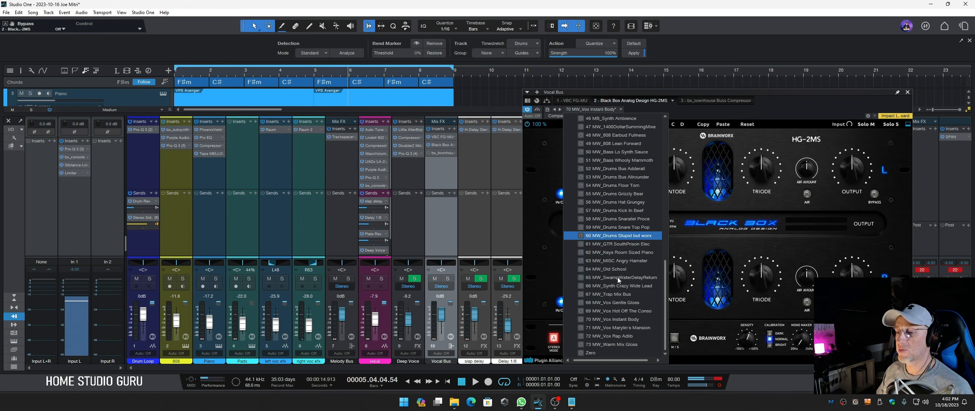
click(621, 320)
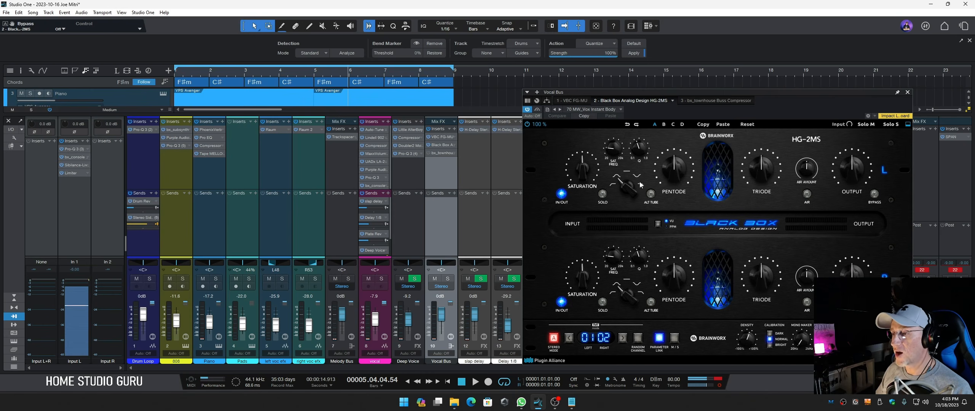
Set the HG-2MS saturation frequency to 444 Hz, and compare the plug-in bypassed and active during playback
drag(614, 152, 613, 151)
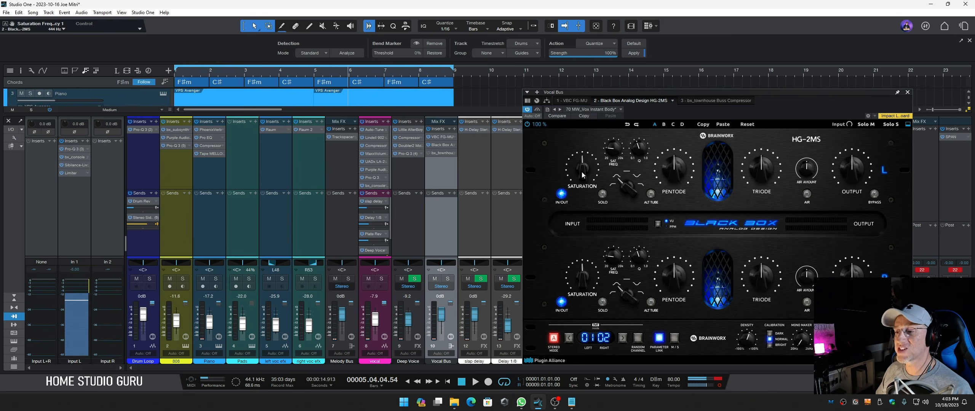
key(space)
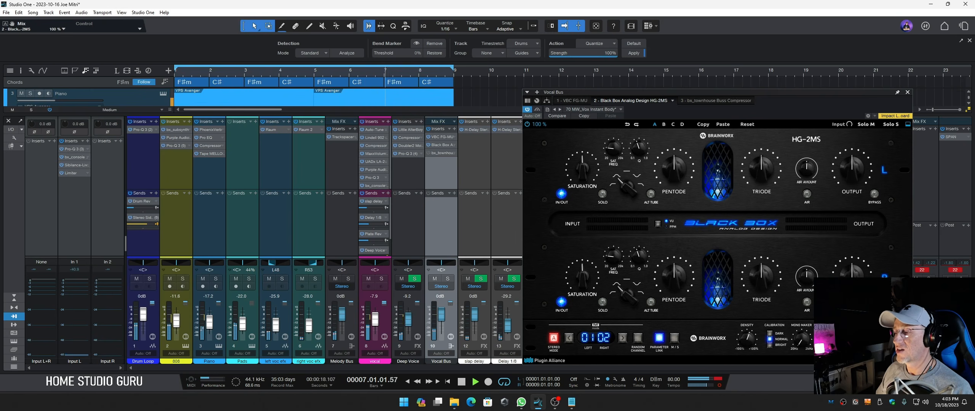
click(537, 109)
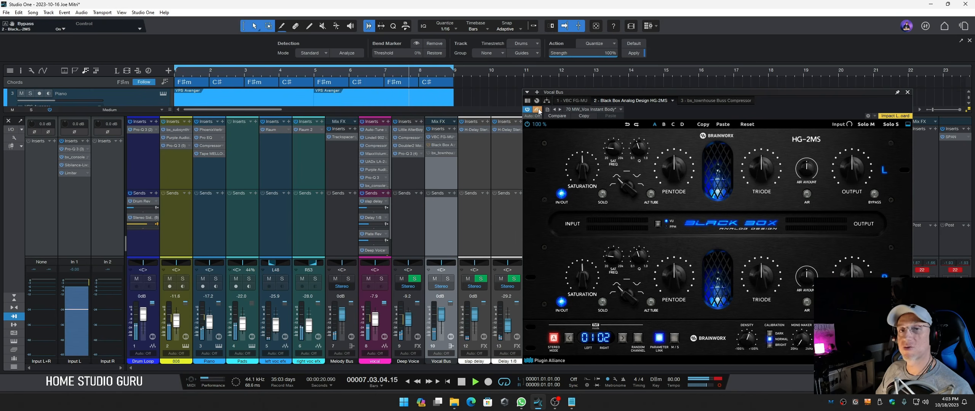
click(538, 110)
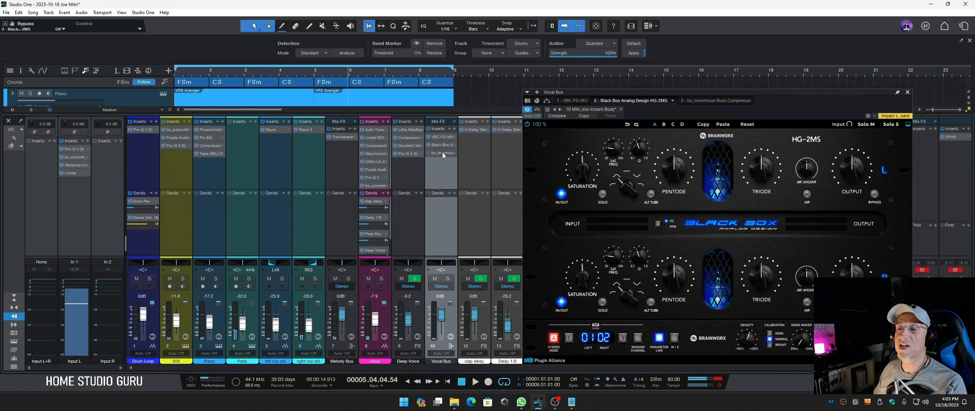
Activate and open the bx_townhouse Buss Compressor on the Vocal Bus, and set its attack to 0.1 ms
click(442, 152)
click(441, 152)
click(441, 153)
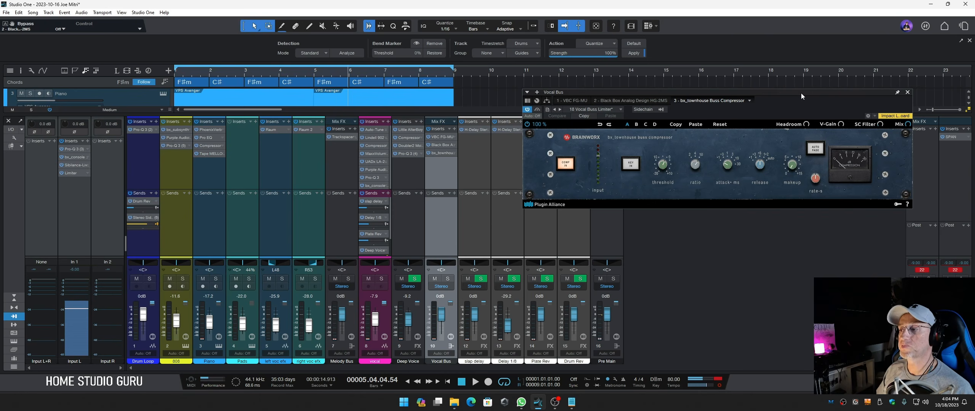
drag(801, 94, 717, 96)
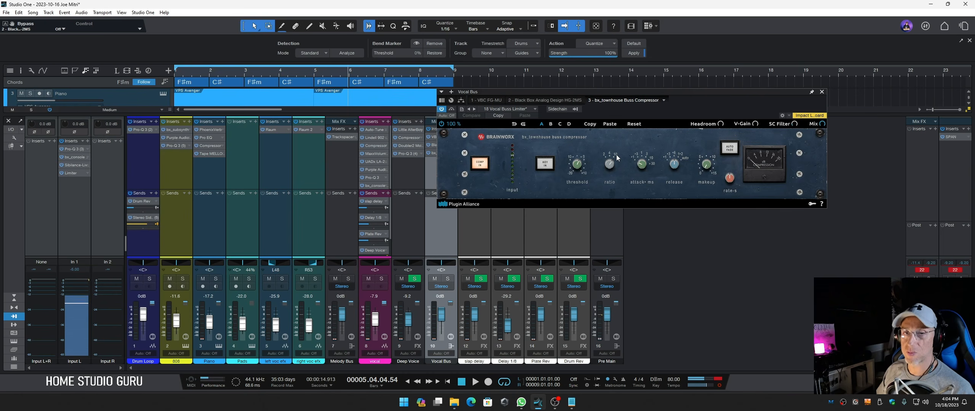
drag(641, 165, 642, 171)
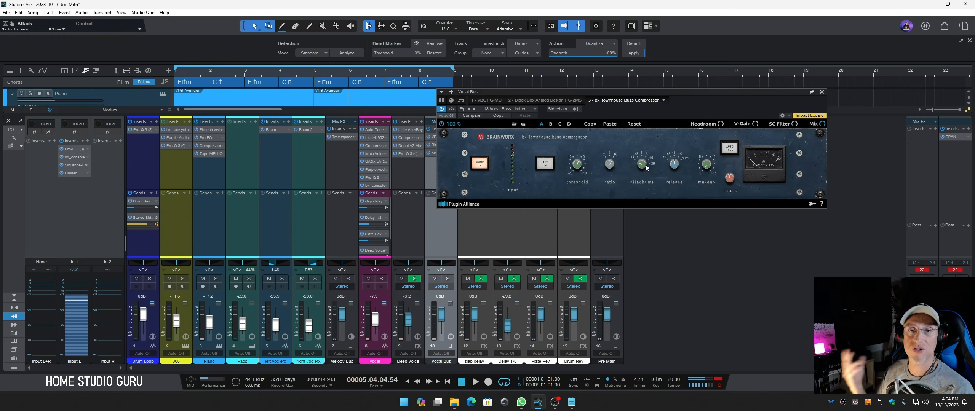
Play the mix with the townhouse compressor bypassed and active to compare, and close its window
key(space)
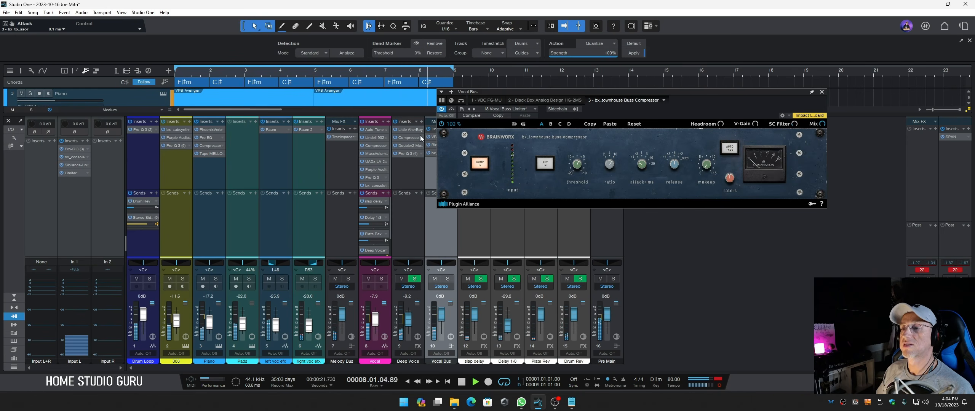
click(452, 109)
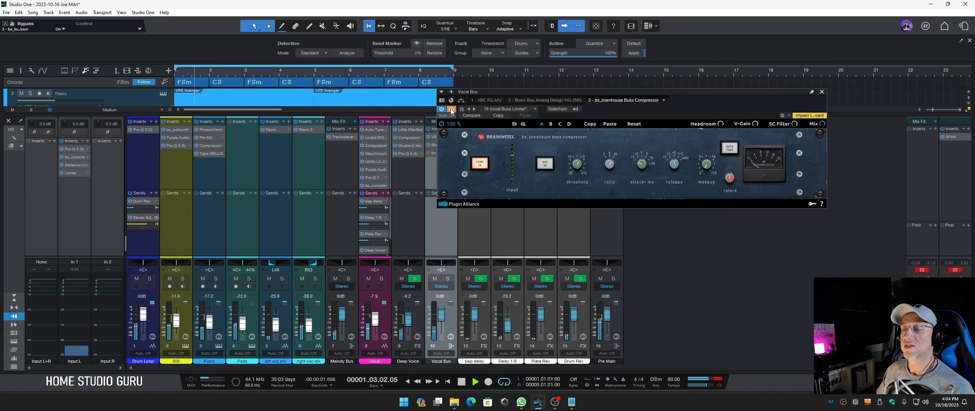
click(451, 110)
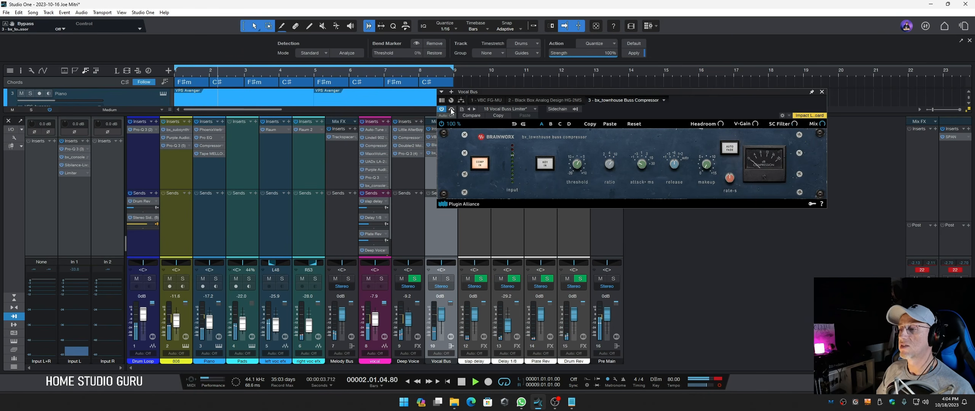
mouse_move(707, 180)
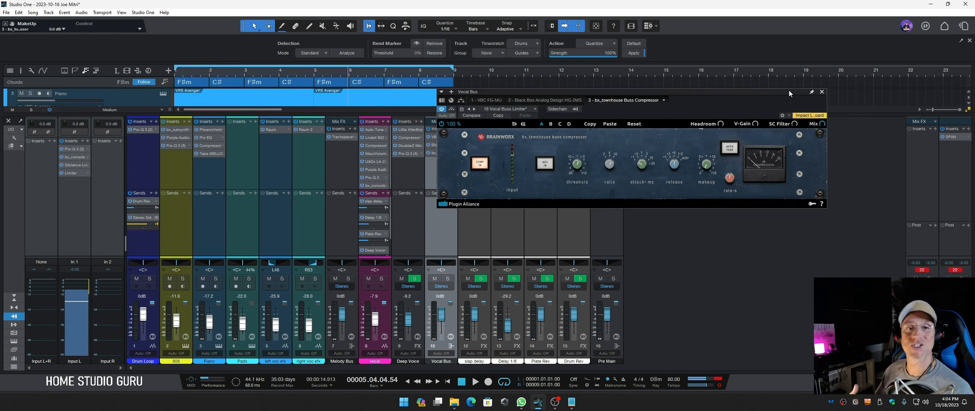
click(822, 92)
Audition the full mix and check the vocal's Plate Rev send and the Deep Voice and vocal channels
key(space)
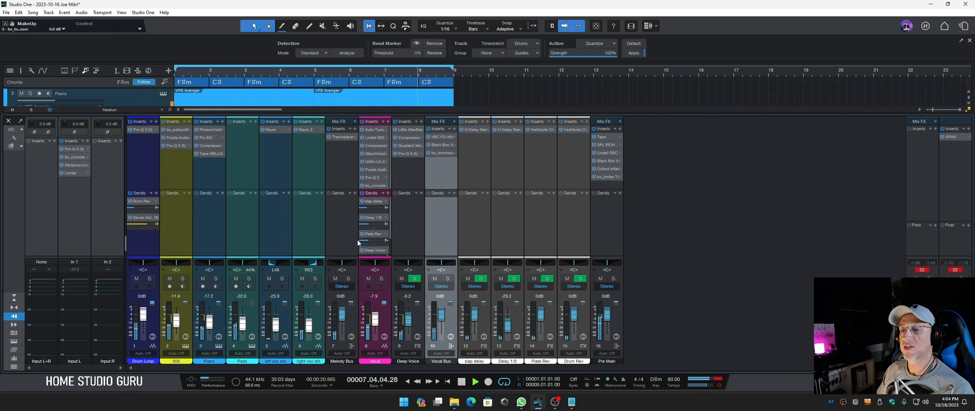
mouse_move(367, 241)
drag(367, 241, 367, 241)
key(space)
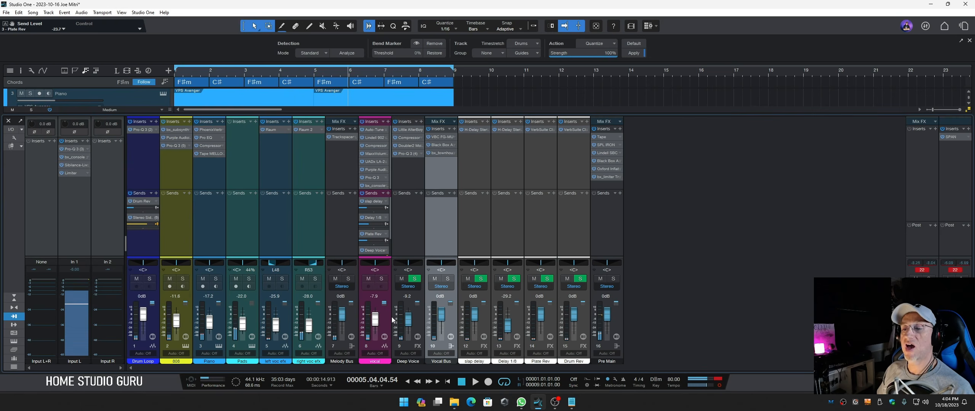
click(417, 318)
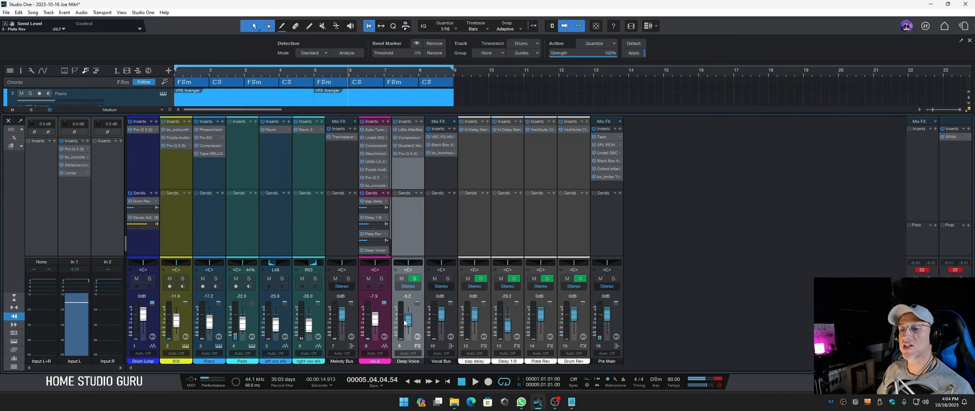
click(382, 319)
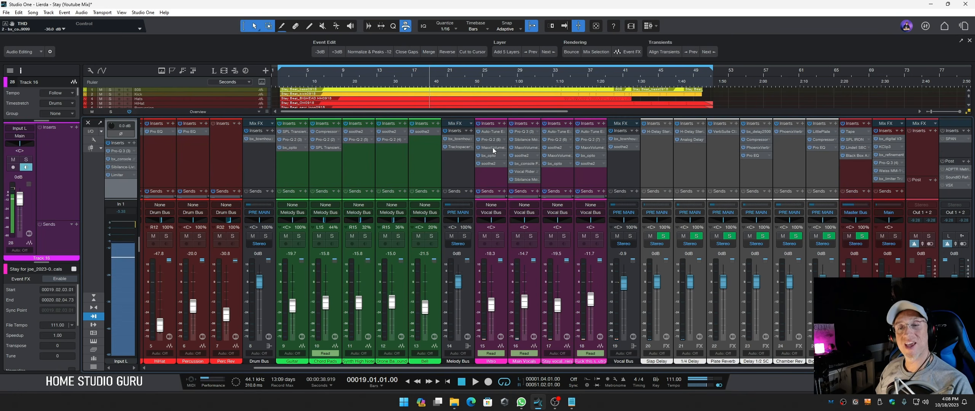
Enlarge the arrangement of the song Stay (Youtube Mix) to show all its tracks, and play it from the beginning
drag(473, 114, 480, 170)
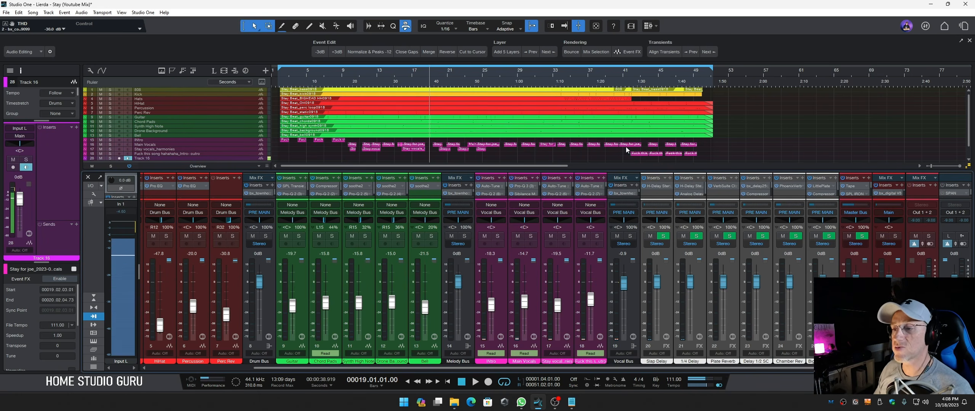
drag(579, 170, 580, 174)
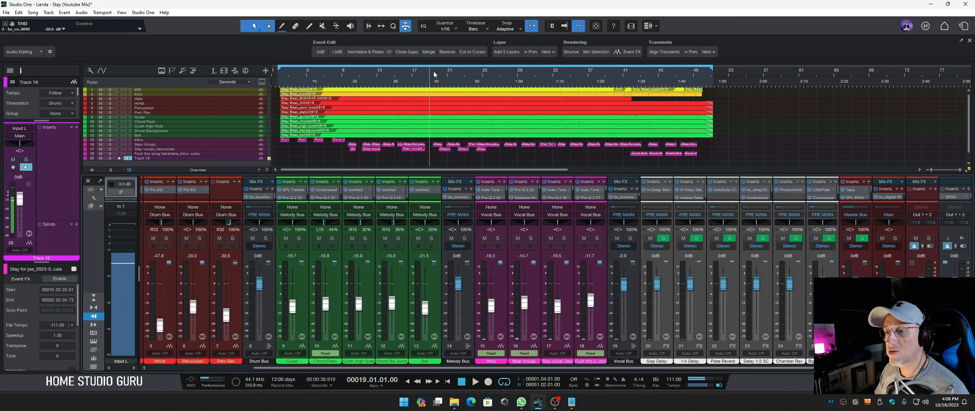
key(space)
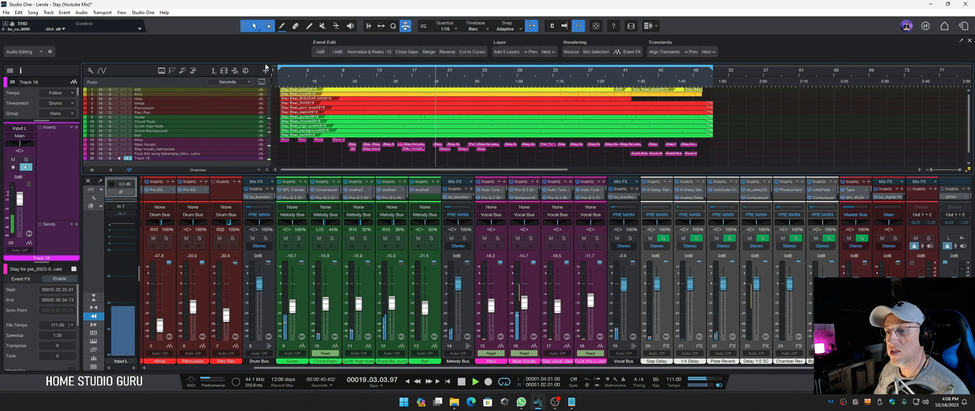
click(346, 70)
key(space)
key(comma)
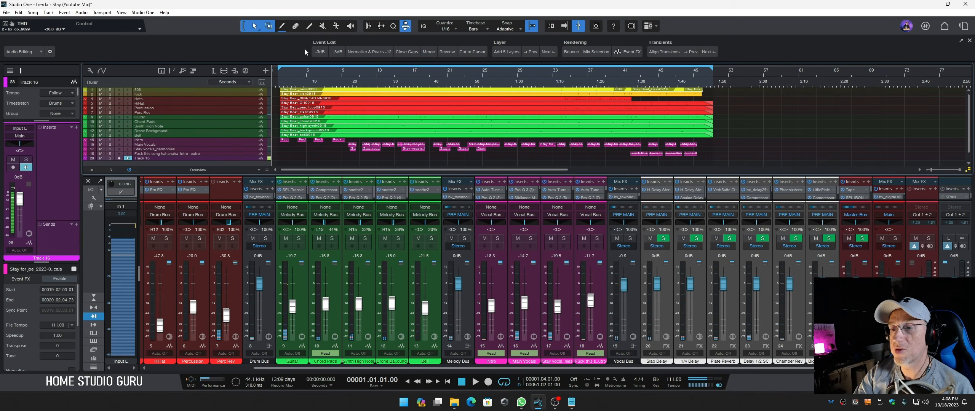
key(space)
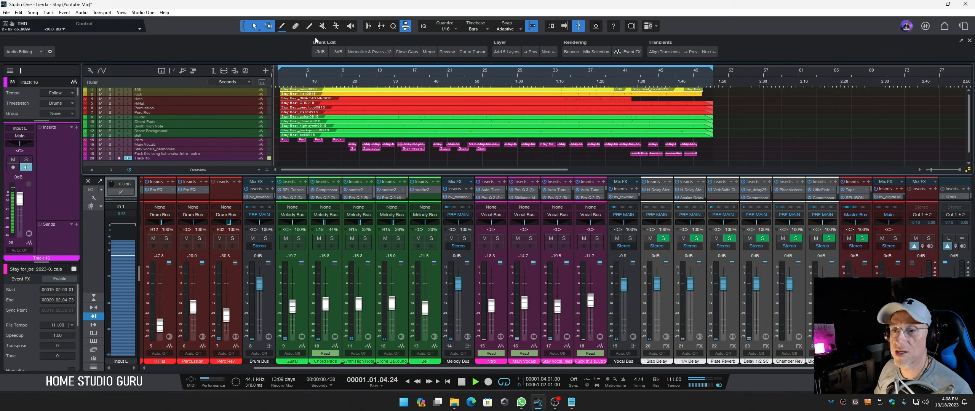
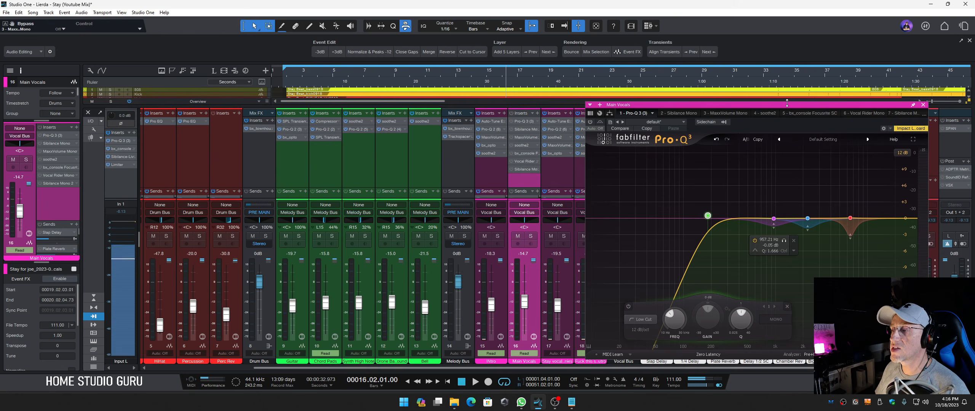
Mute the drum, melody and additional vocal channels during playback to isolate Main Vocals, keeping its Pro-Q 3 window clear of the mixer
drag(774, 104, 673, 81)
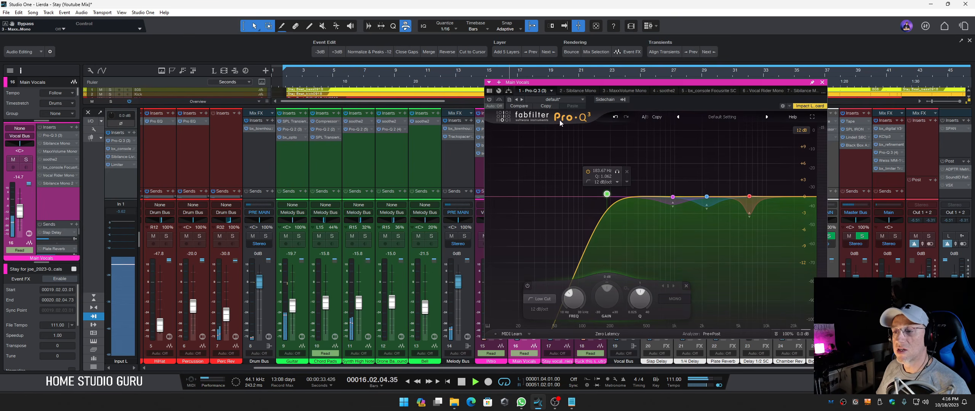
drag(566, 85, 680, 86)
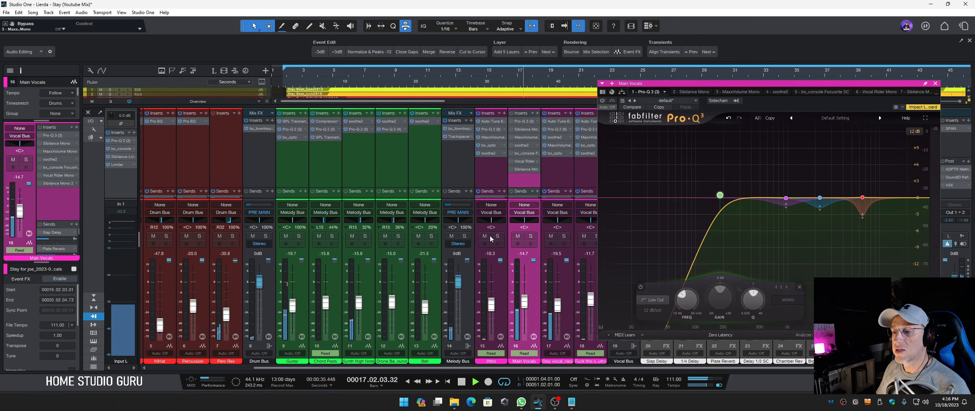
key(space)
drag(451, 236, 153, 236)
key(space)
drag(681, 86, 765, 67)
click(550, 237)
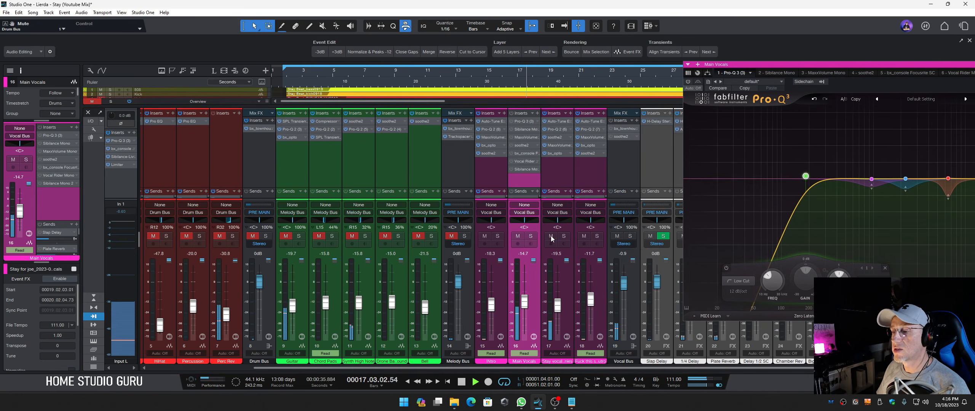
click(583, 236)
Toggle Pro-Q 3 on Main Vocals during playback to compare the EQ, and stop playback
drag(813, 68, 670, 72)
click(544, 88)
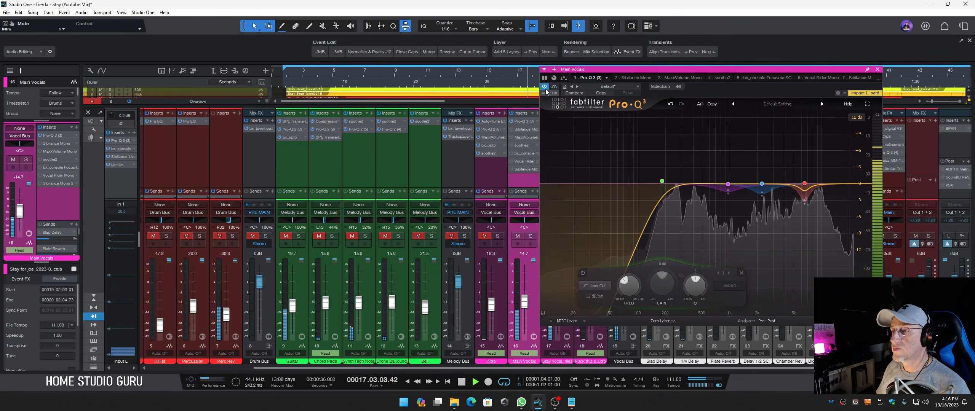
key(space)
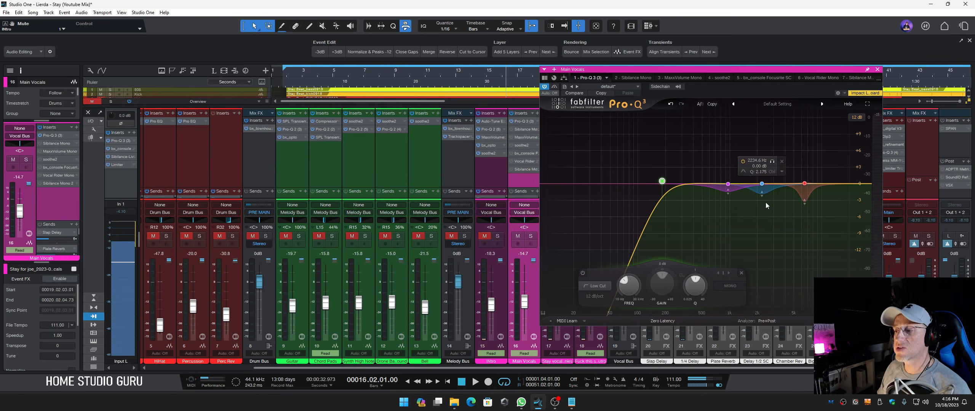
Solo the 957 Hz bell band in the Main Vocals Pro-Q 3
click(728, 184)
click(739, 207)
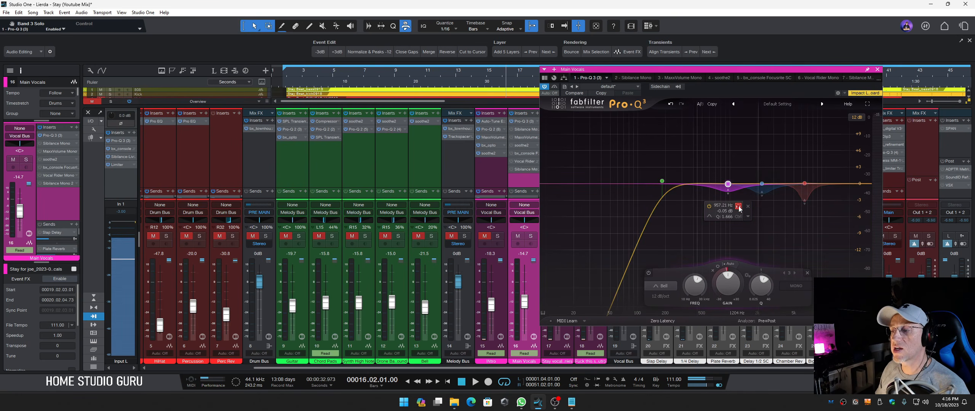
Play the vocal with the 957 Hz band soloed, and repeat the solo audition with the 2234.6 Hz band in Pro-Q 3
key(space)
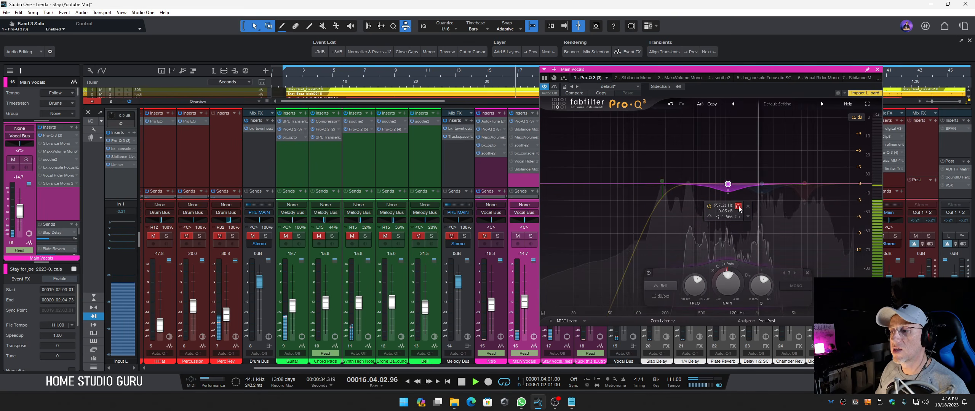
key(space)
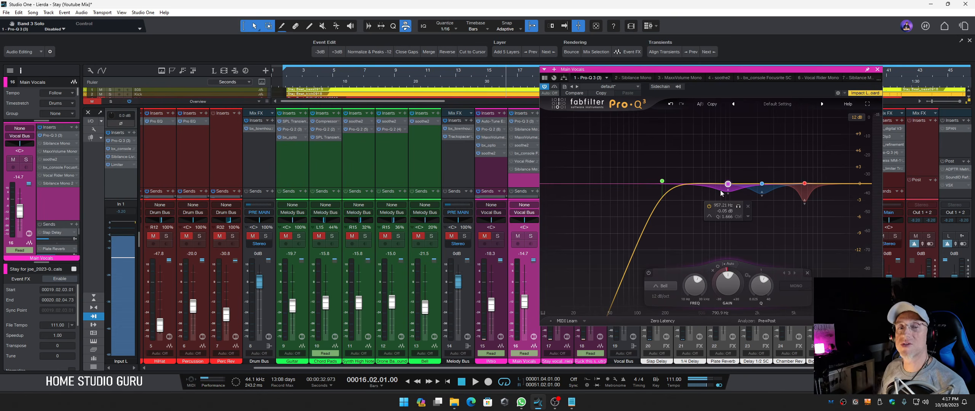
click(762, 185)
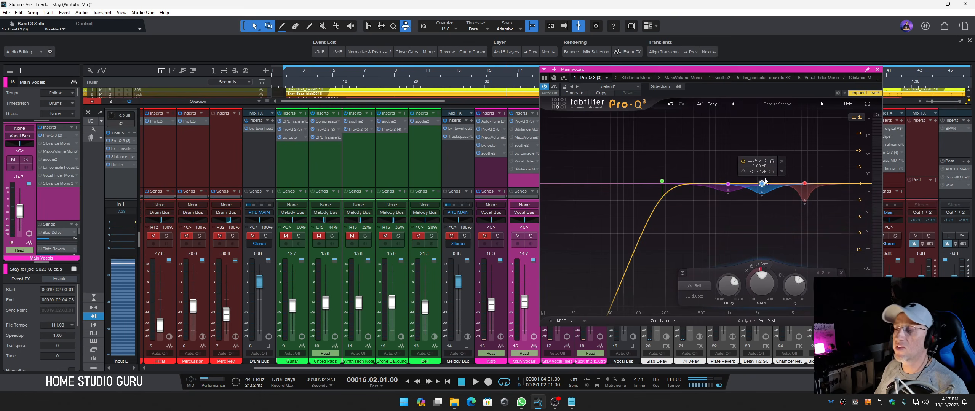
click(772, 162)
key(space)
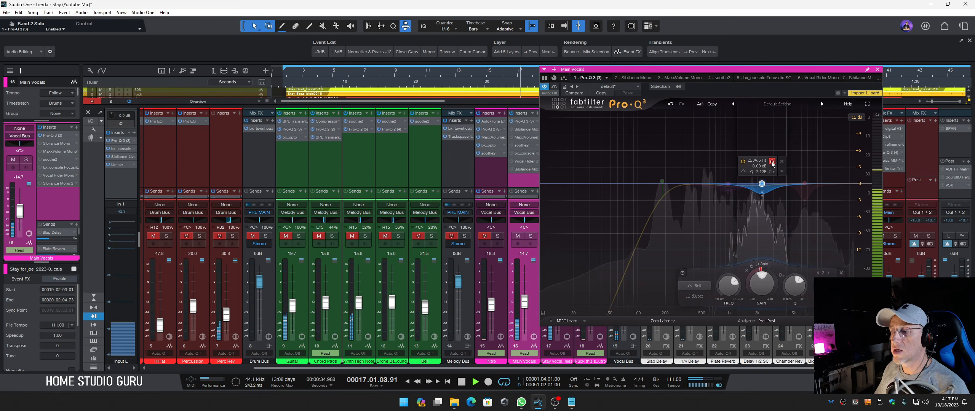
click(772, 162)
key(space)
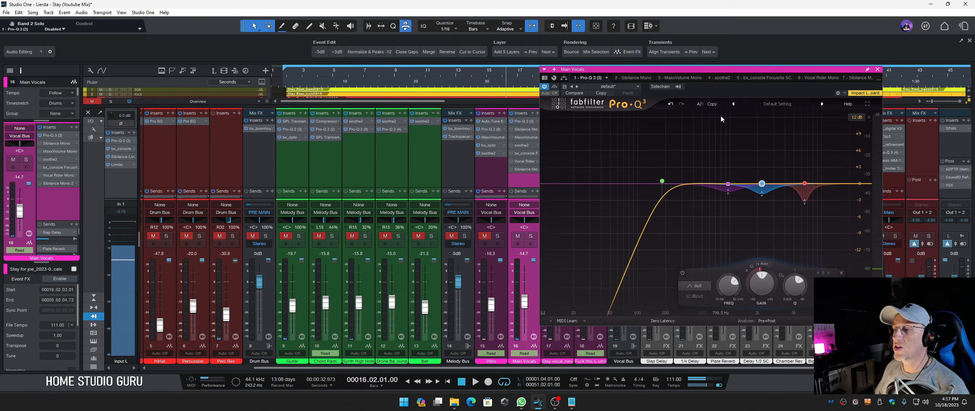
Solo the 6495.4 Hz bell band in Pro-Q 3, play the vocal through it, and release the solo
click(805, 183)
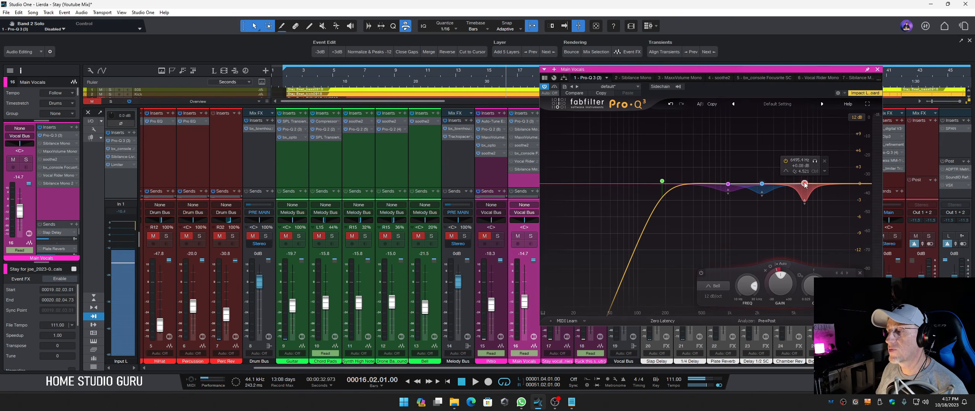
click(814, 163)
key(space)
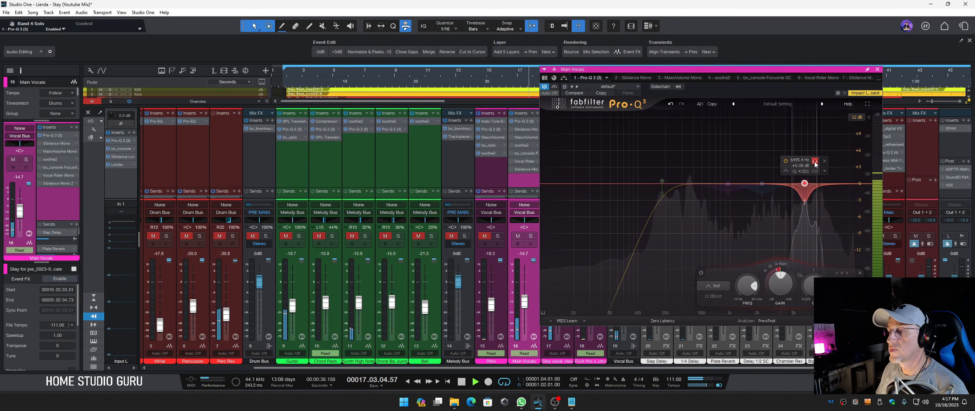
click(814, 163)
key(space)
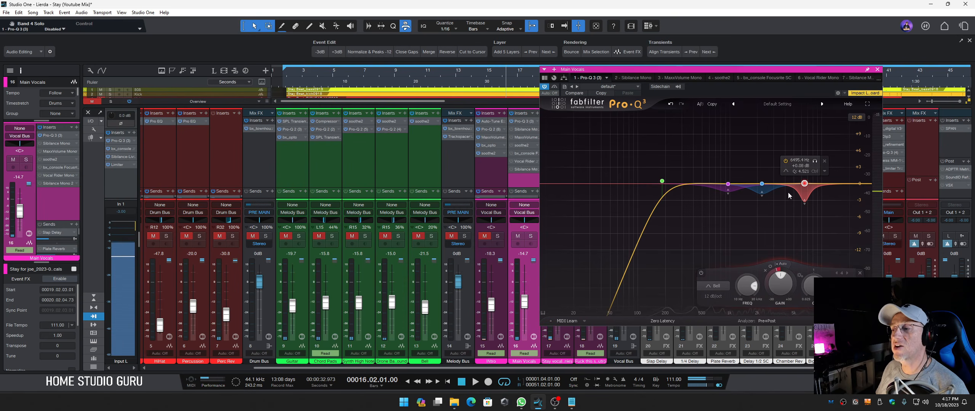
Open Sibilance Mono on Main Vocals and compare the vocal with the de-esser active and bypassed during playback
click(521, 130)
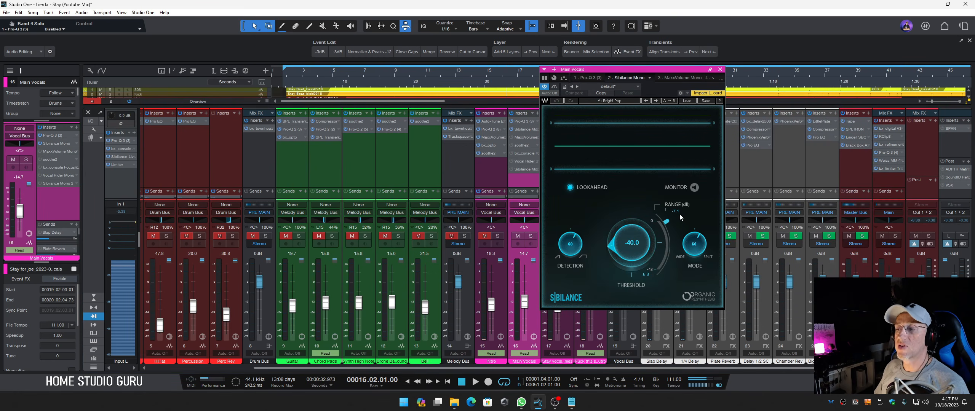
key(space)
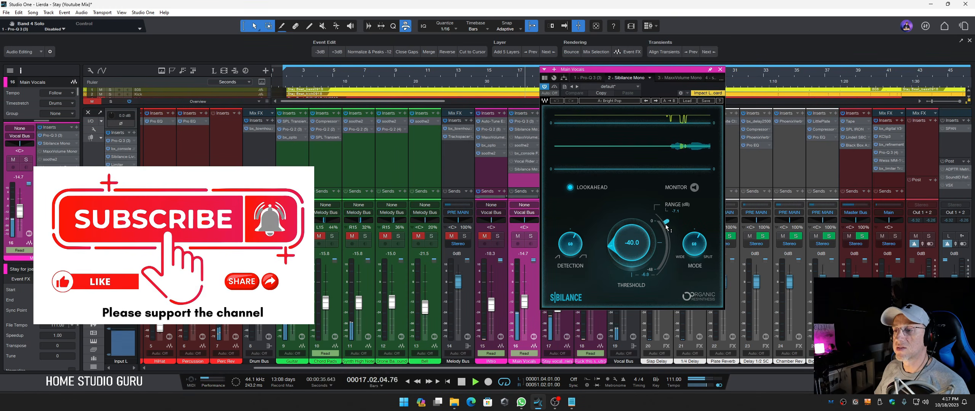
click(554, 87)
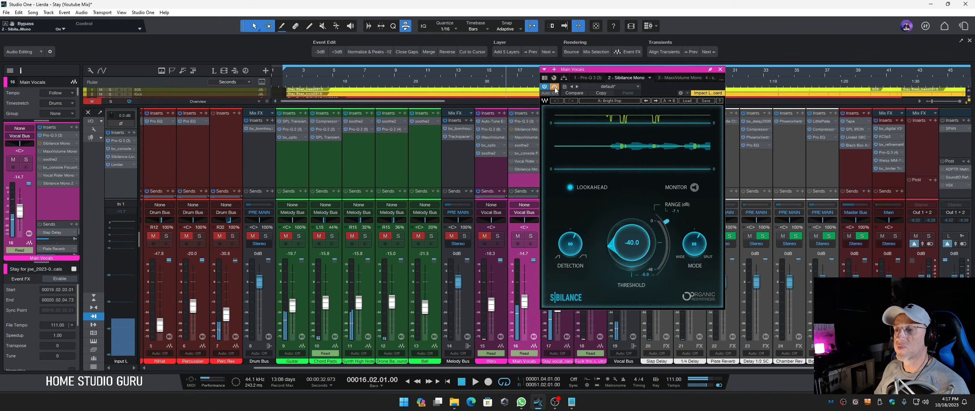
key(space)
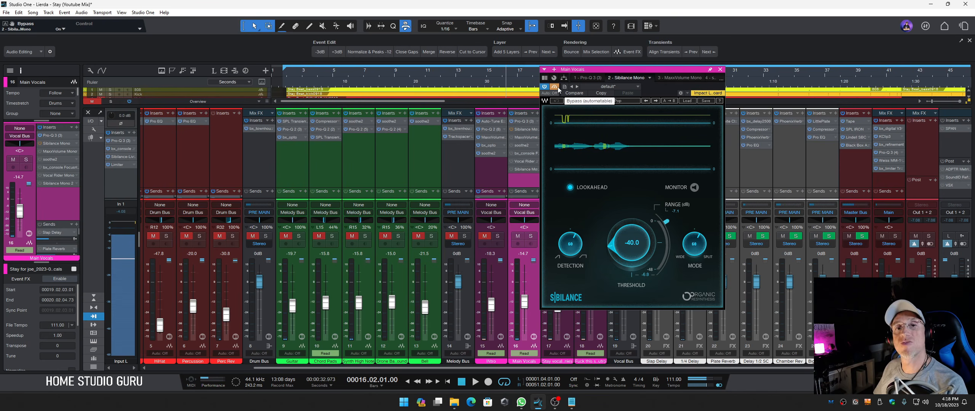
click(554, 87)
key(space)
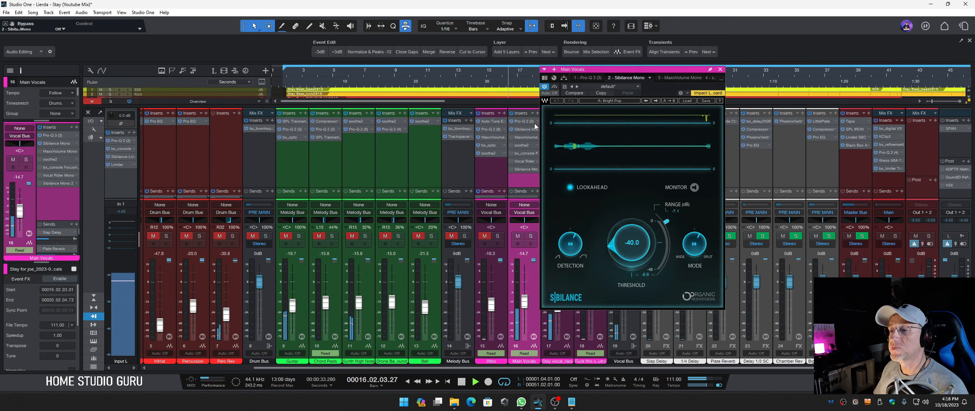
key(space)
Show MaxxVolume Mono from the Main Vocals inserts and compare short playbacks with it active and bypassed
drag(596, 70, 563, 87)
click(646, 95)
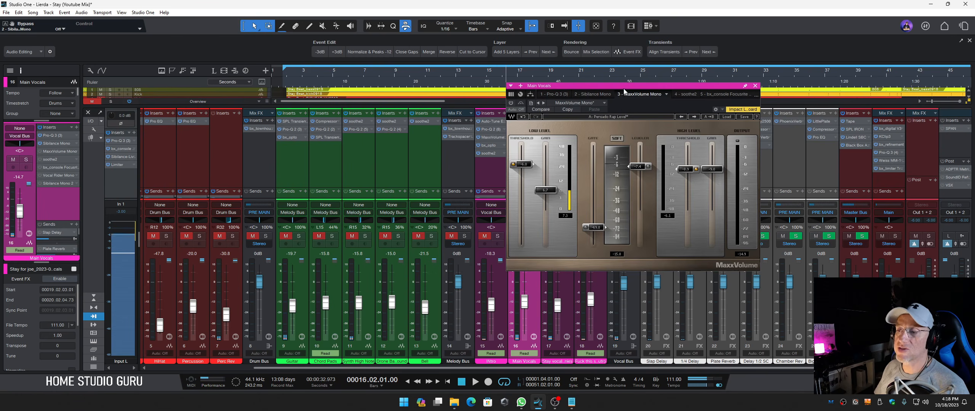
drag(625, 91, 600, 116)
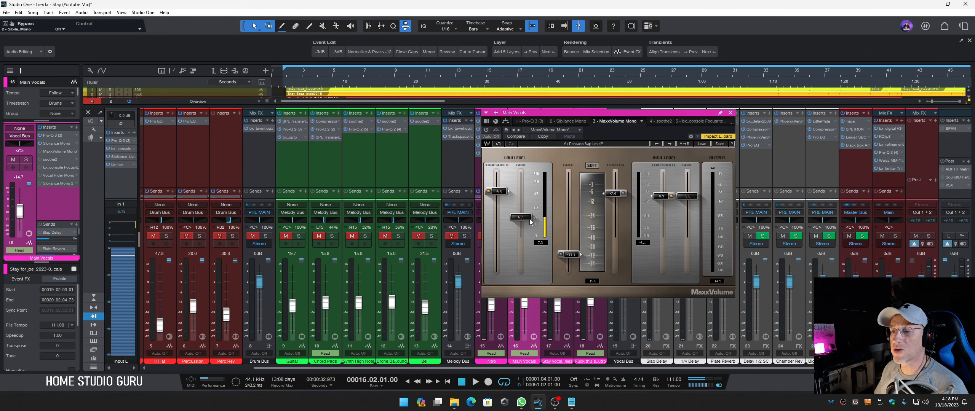
key(space)
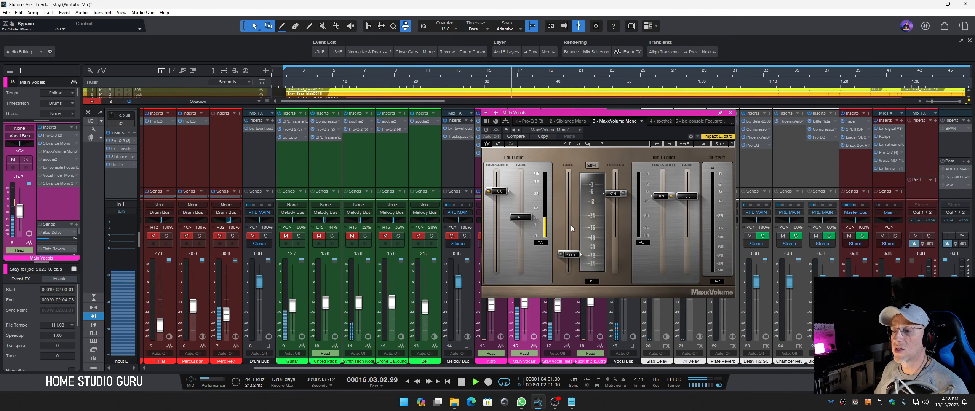
key(space)
click(496, 131)
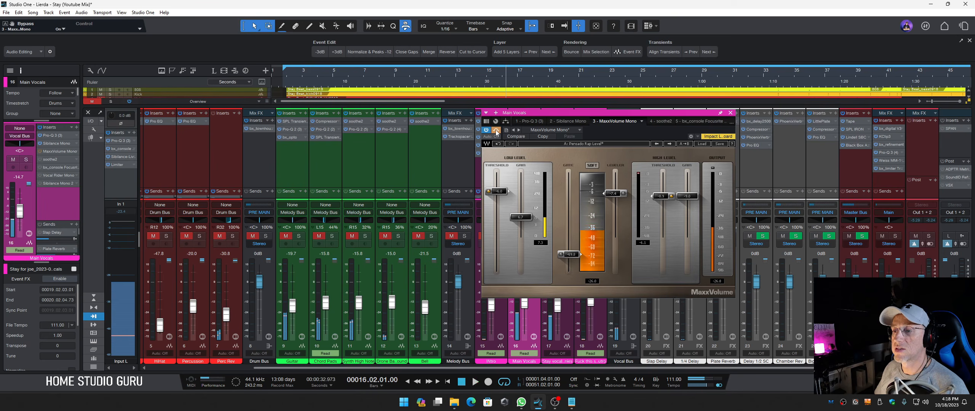
key(space)
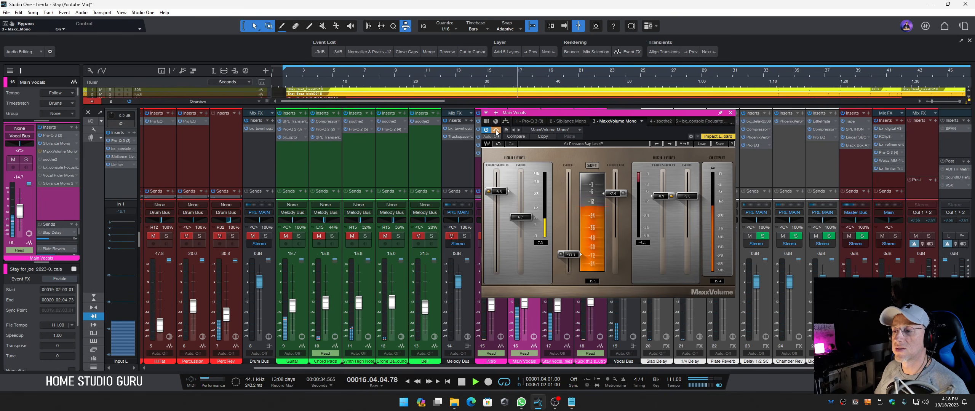
click(496, 132)
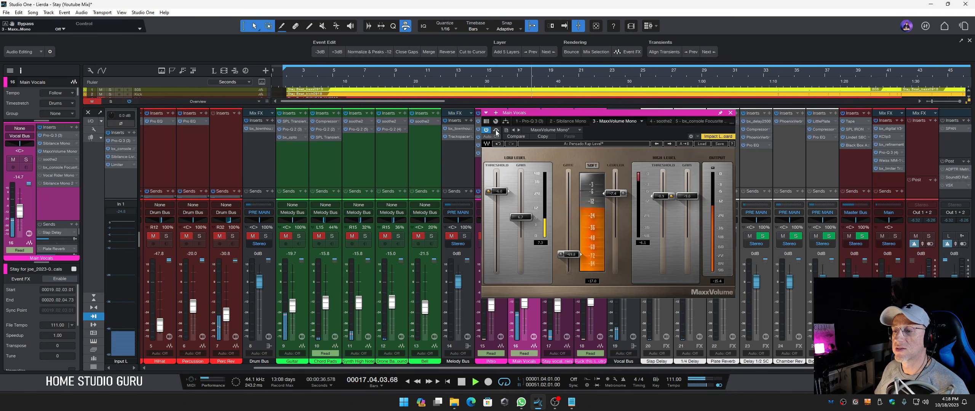
key(space)
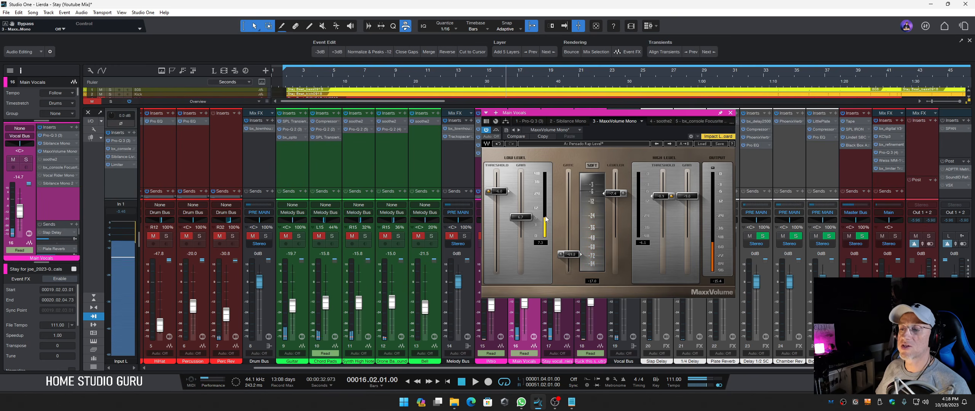
Replay the vocal while toggling the MaxxVolume Mono bypass on and back off, and close the plug-in window
key(space)
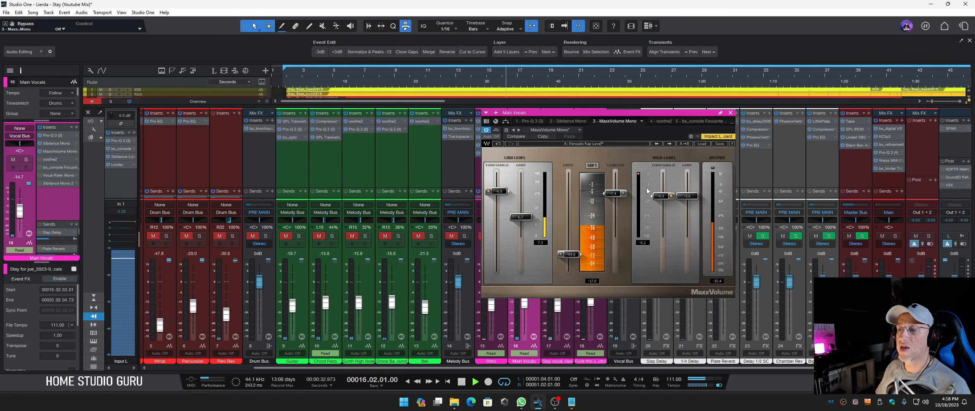
key(space)
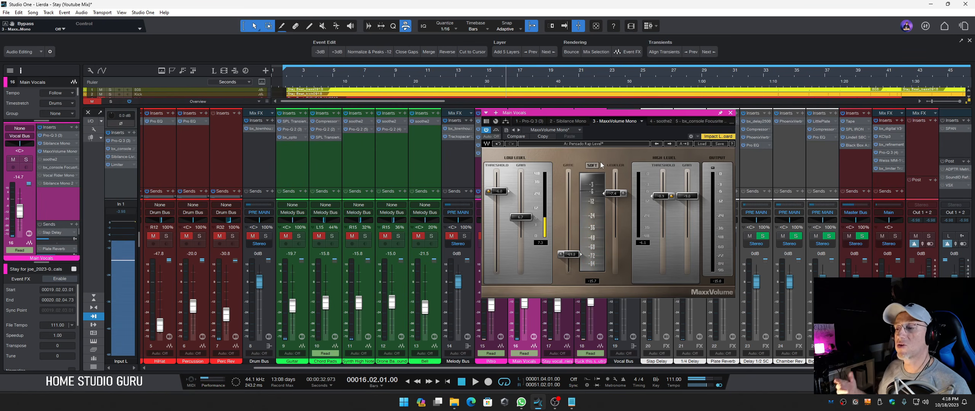
key(space)
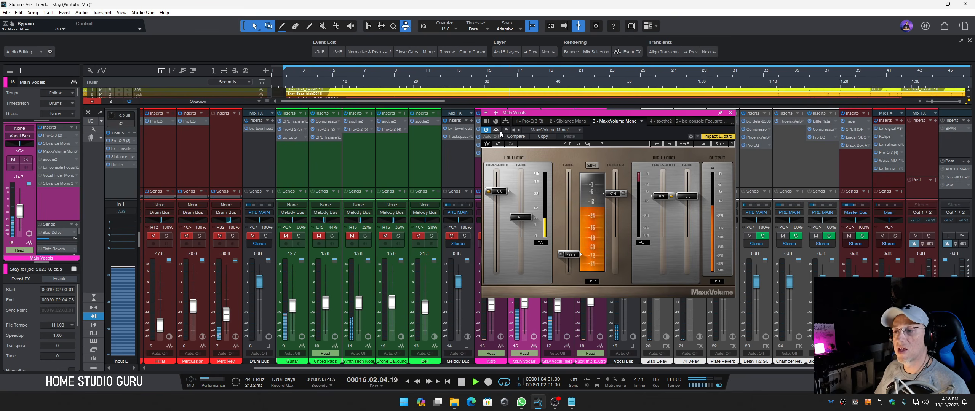
click(496, 130)
click(496, 131)
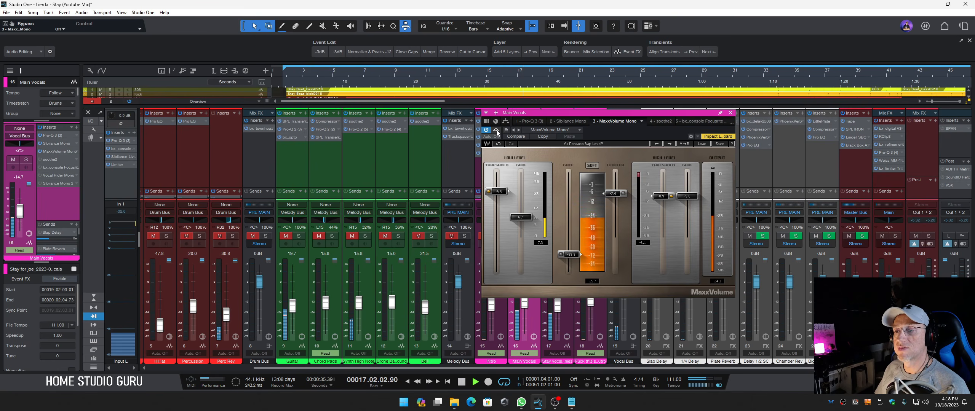
key(space)
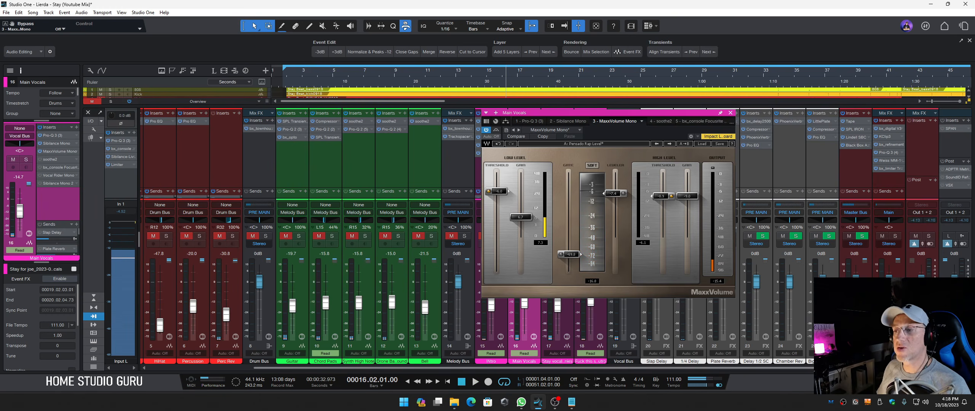
click(731, 113)
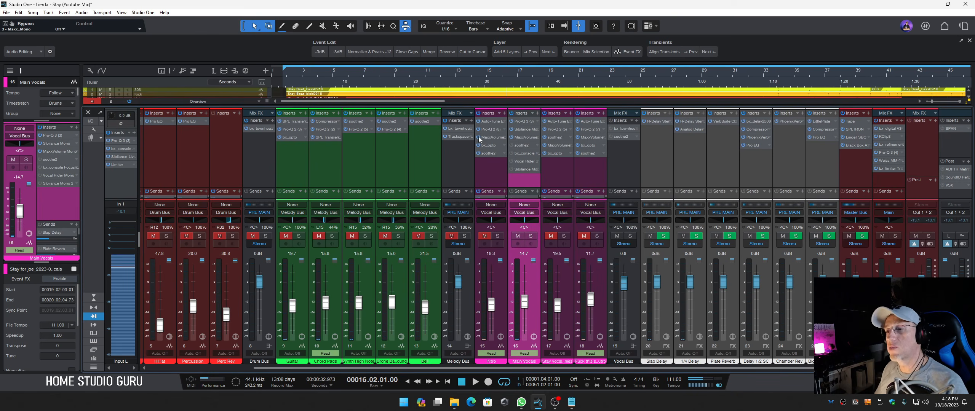
Open soothe2 on Main Vocals for a brief playback, and display its oversampling and resolution quality options
click(523, 144)
click(523, 145)
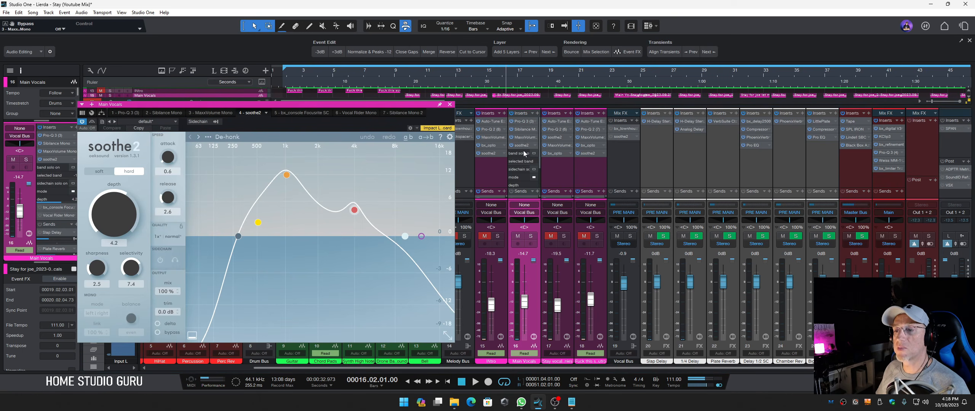
click(525, 148)
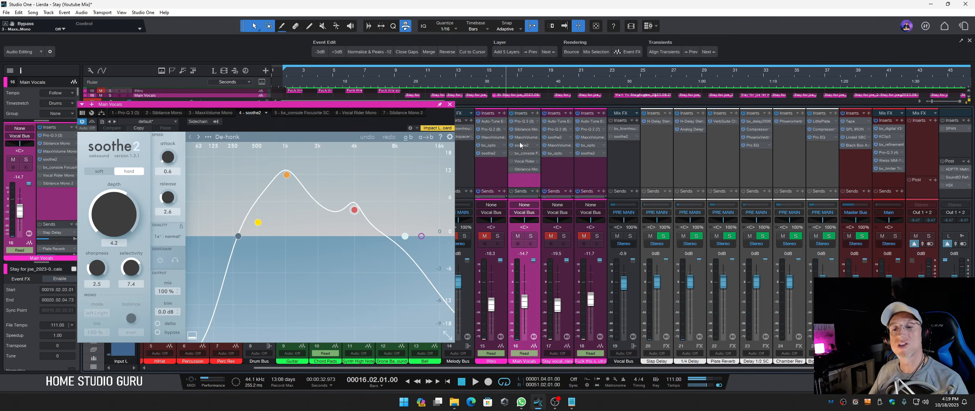
key(space)
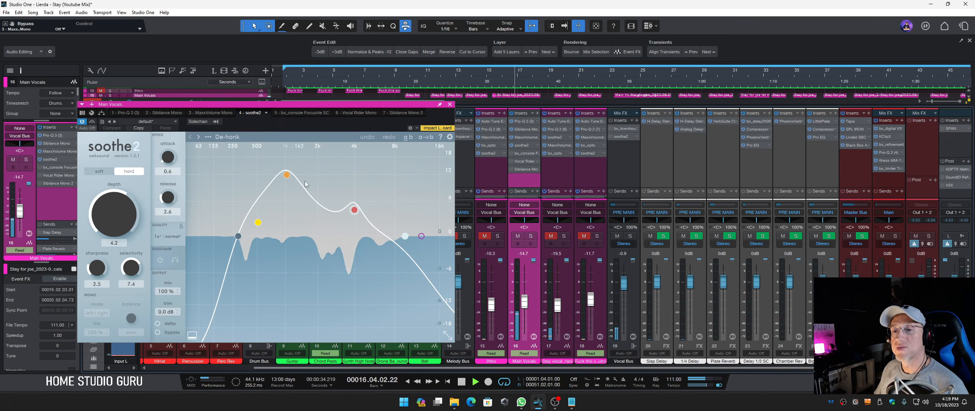
key(space)
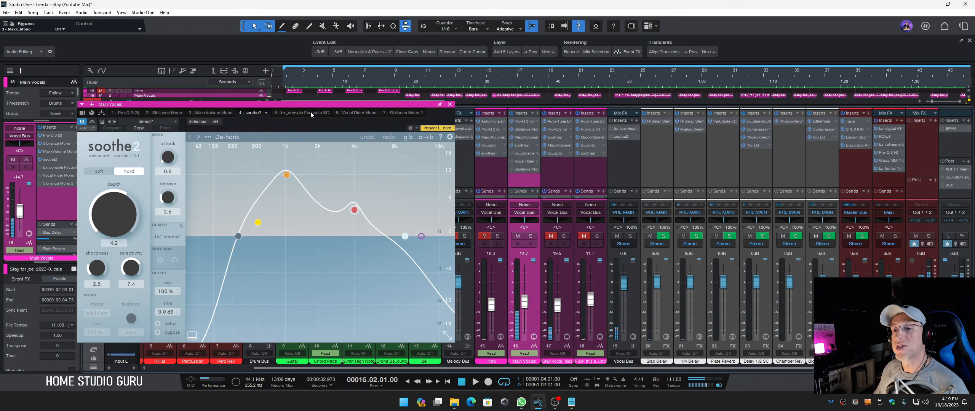
click(173, 236)
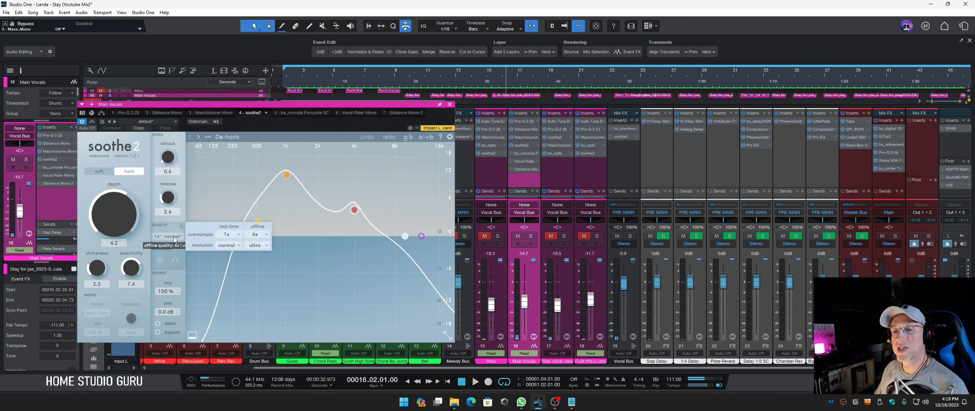
drag(285, 105, 266, 102)
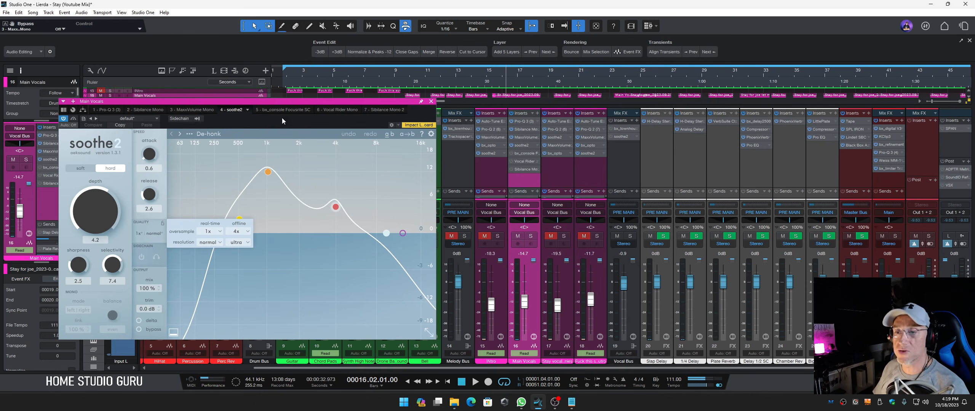
Compare the vocal during playback with soothe2 on Main Vocals active and bypassed, and close the plug-in window
key(space)
drag(305, 101, 311, 102)
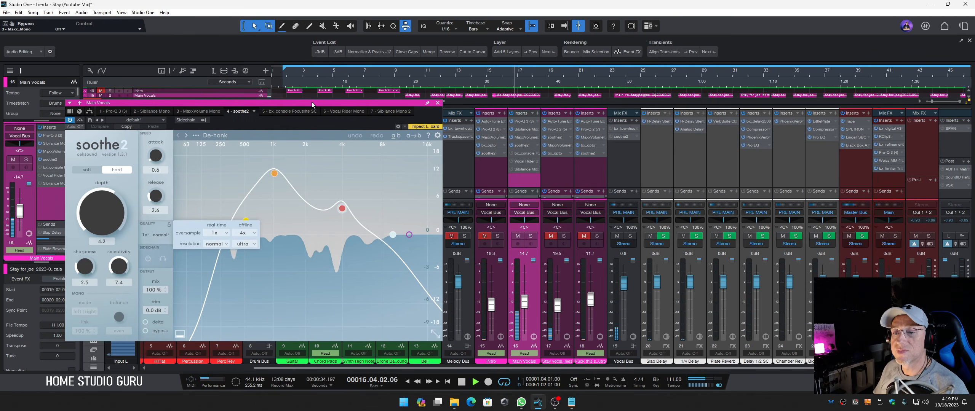
drag(172, 105, 356, 114)
click(263, 130)
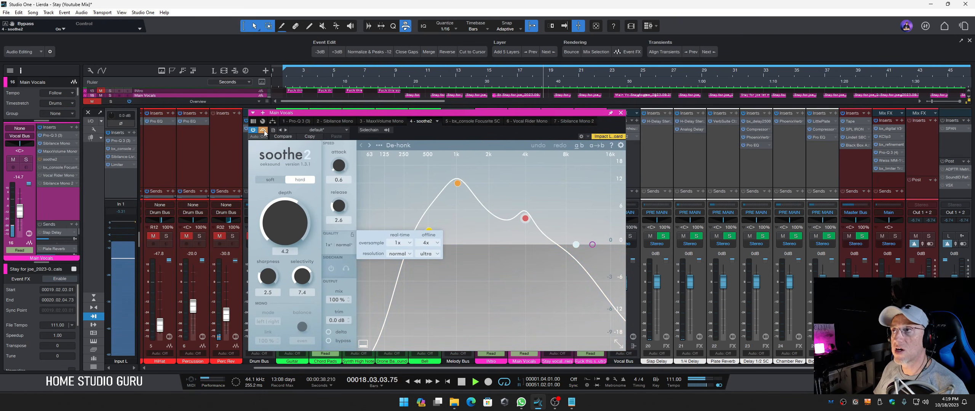
key(space)
key(space)
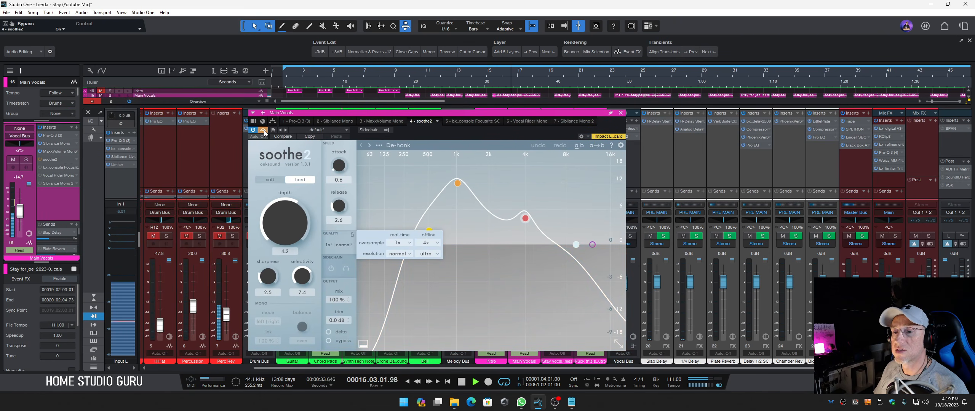
click(263, 130)
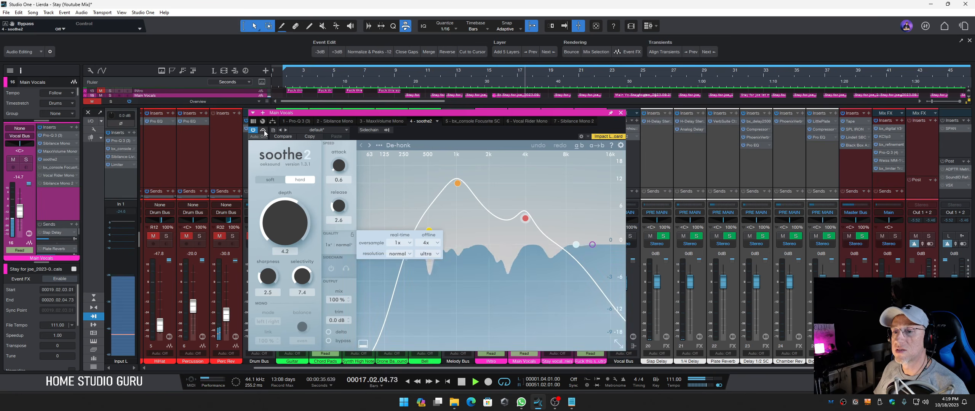
drag(367, 114, 173, 95)
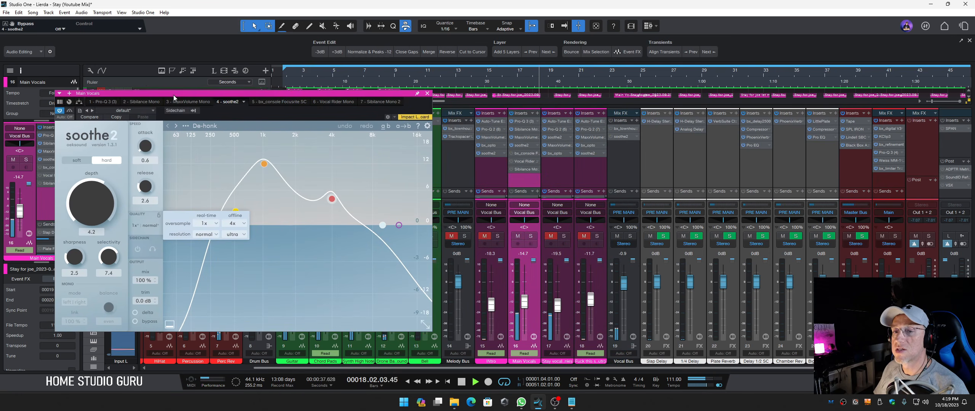
key(space)
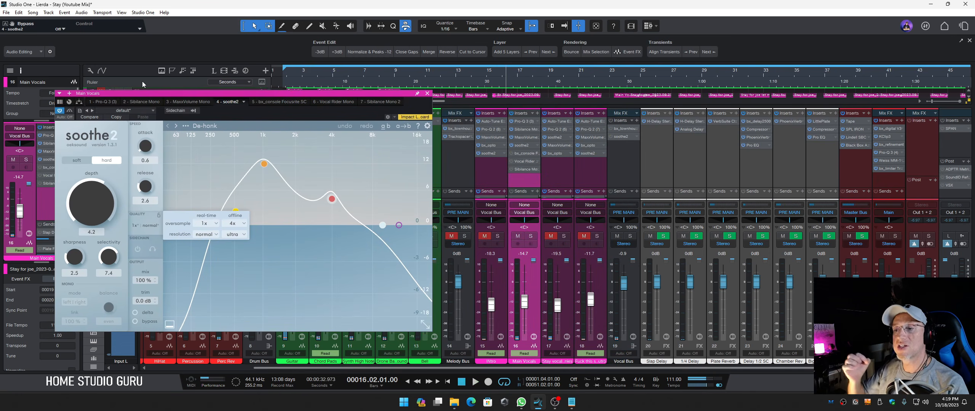
click(427, 93)
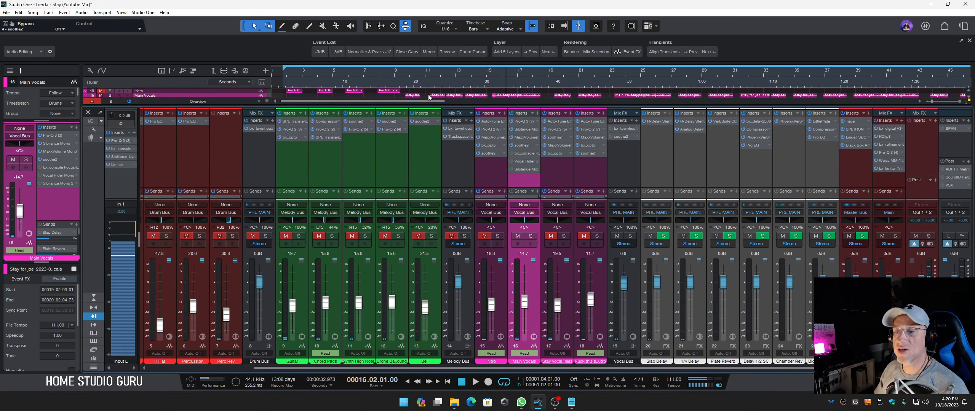
Open bx_console Focusrite SC from the Main Vocals inserts and compare short playbacks with it active and bypassed
click(520, 153)
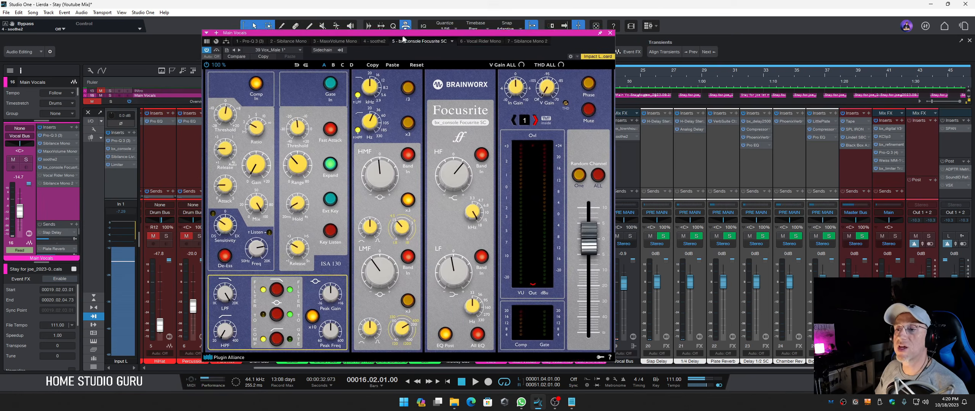
drag(403, 38, 263, 46)
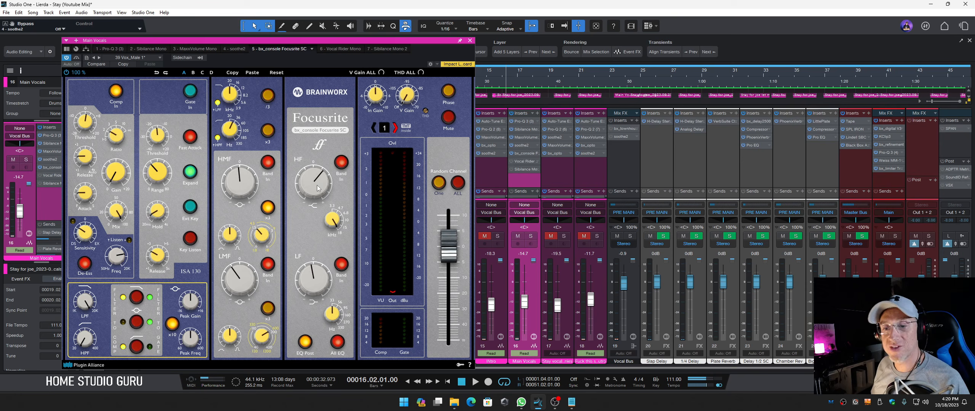
drag(308, 44, 318, 43)
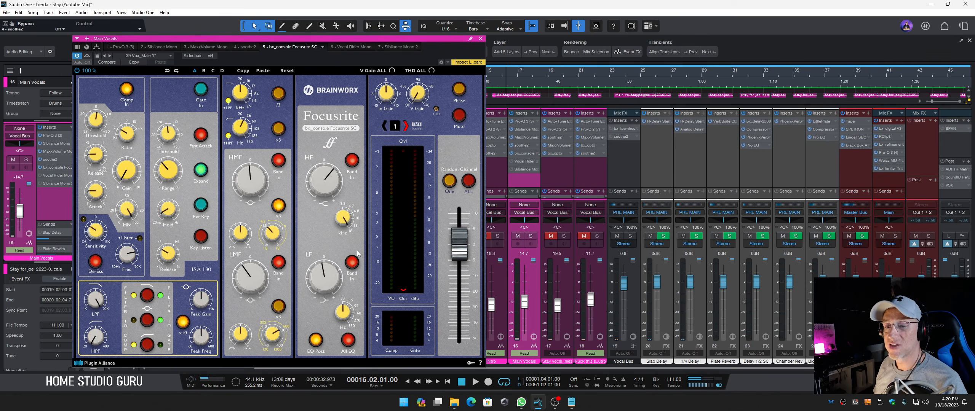
drag(280, 42, 695, 48)
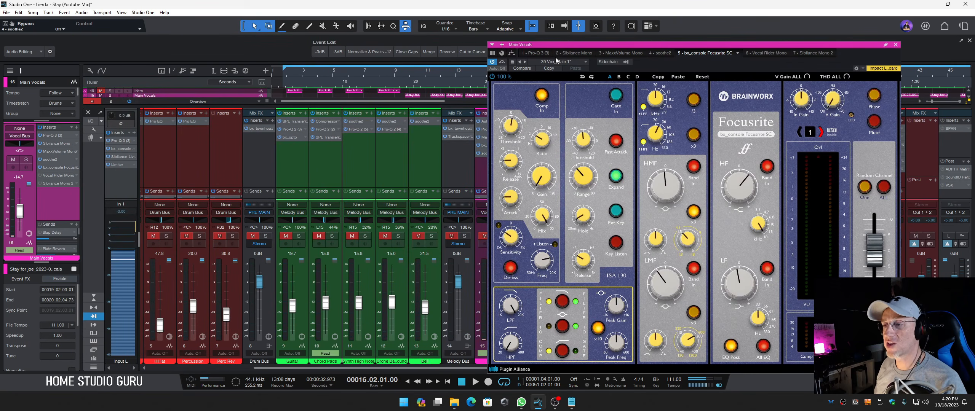
click(503, 62)
key(space)
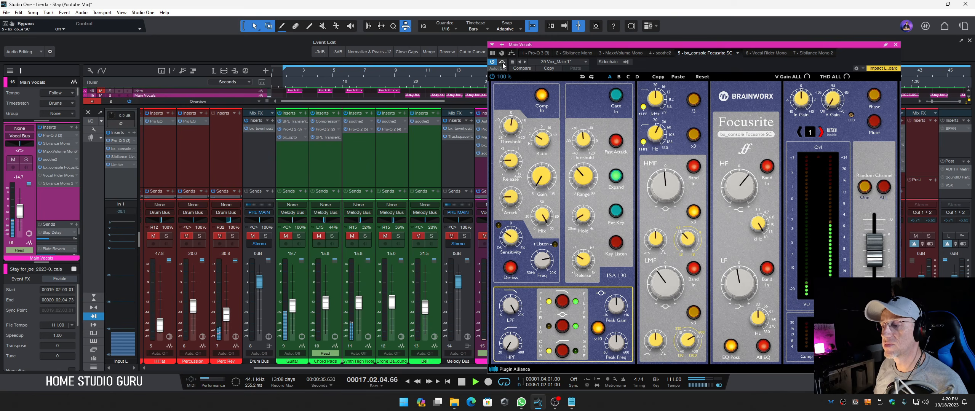
click(502, 62)
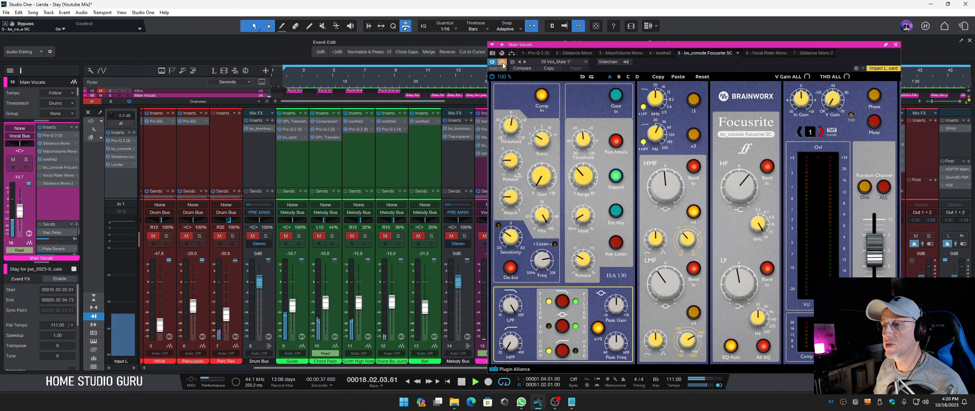
key(space)
Inspect the HF, HMF and LMF gain and frequency settings in the Focusrite channel strip's EQ
click(739, 186)
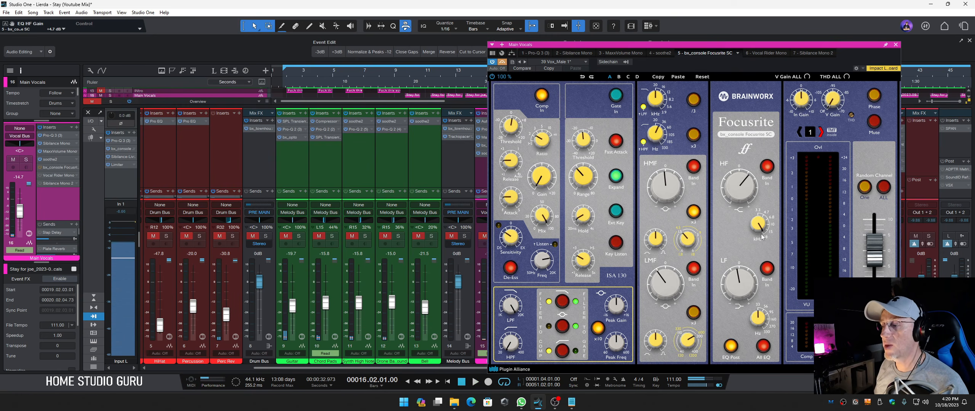
click(764, 231)
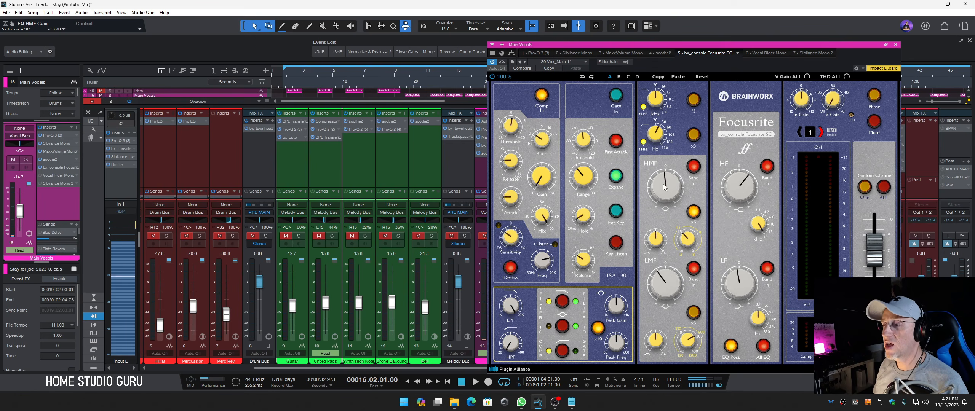
mouse_move(689, 239)
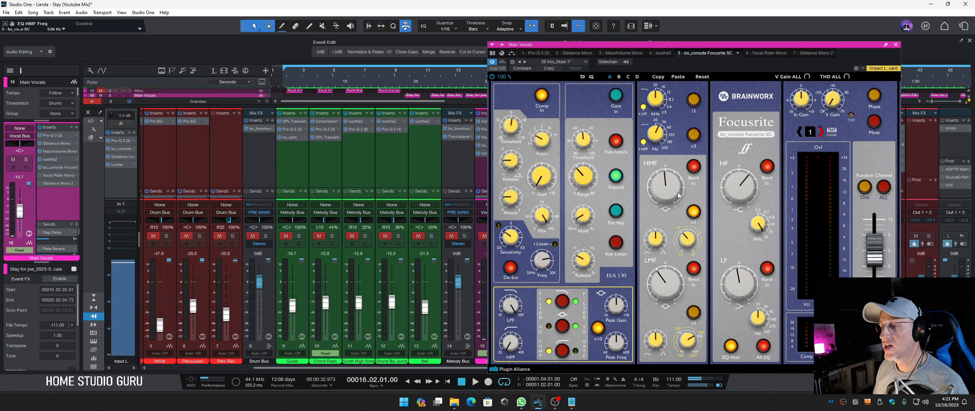
mouse_move(670, 189)
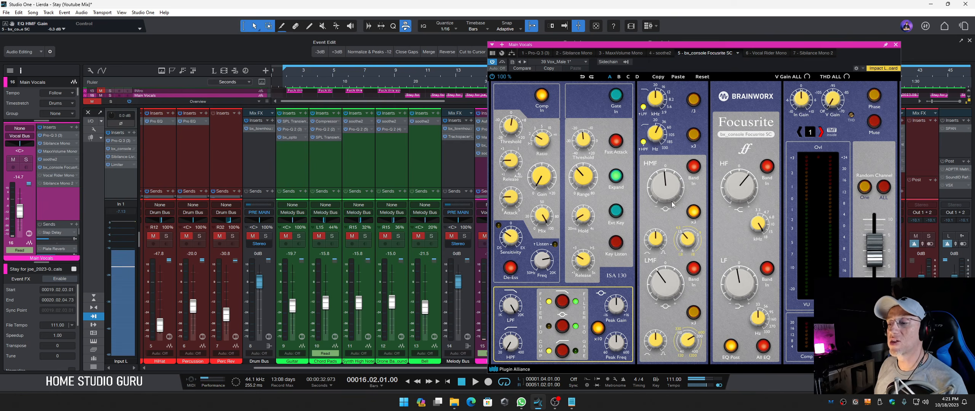
drag(667, 290, 663, 284)
click(686, 343)
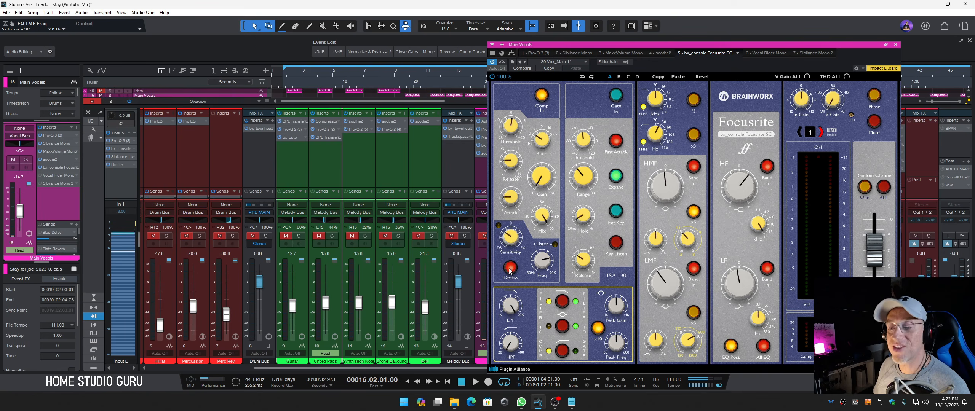
Replay the vocal twice through the Focusrite channel strip and close its plug-in window
key(space)
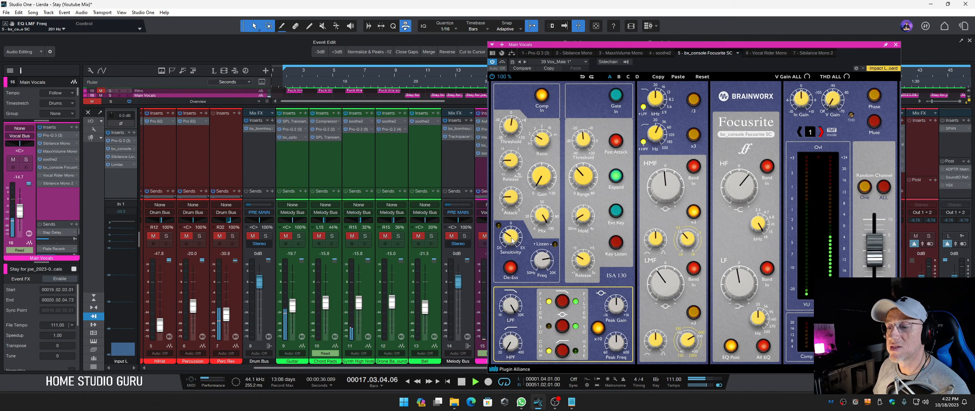
key(space)
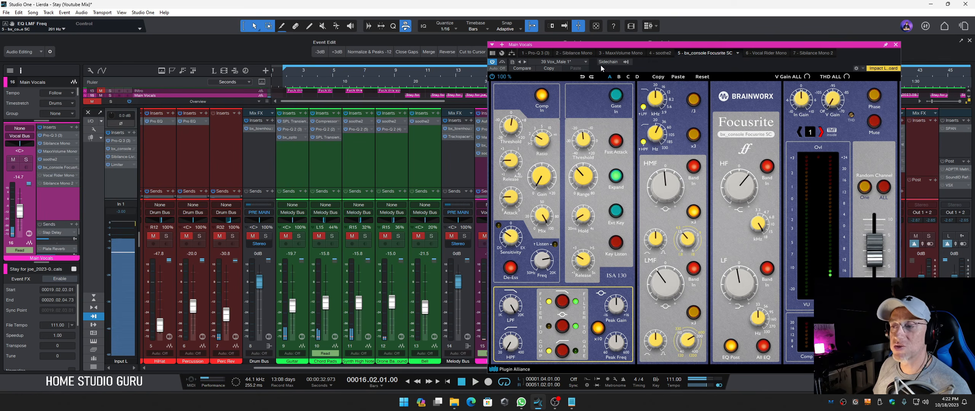
drag(604, 48, 326, 40)
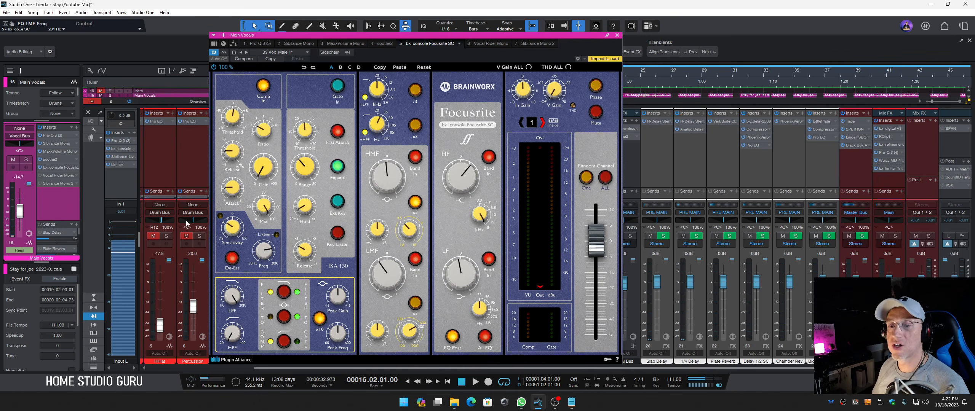
key(space)
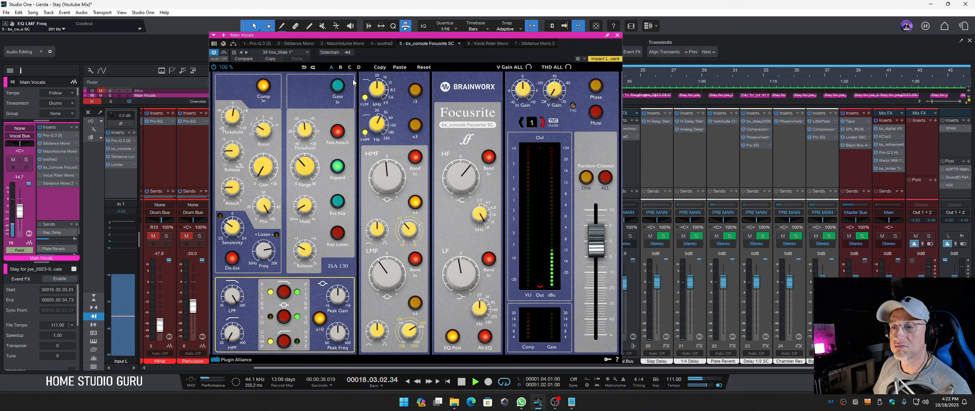
key(space)
click(618, 34)
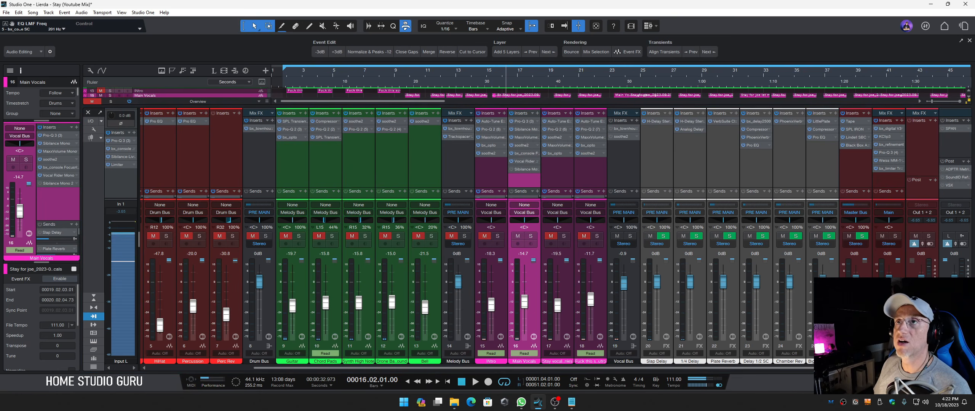
Open Vocal Rider Mono on Main Vocals and check the rider fader and maximum range during playback
double_click(525, 161)
drag(329, 132, 722, 104)
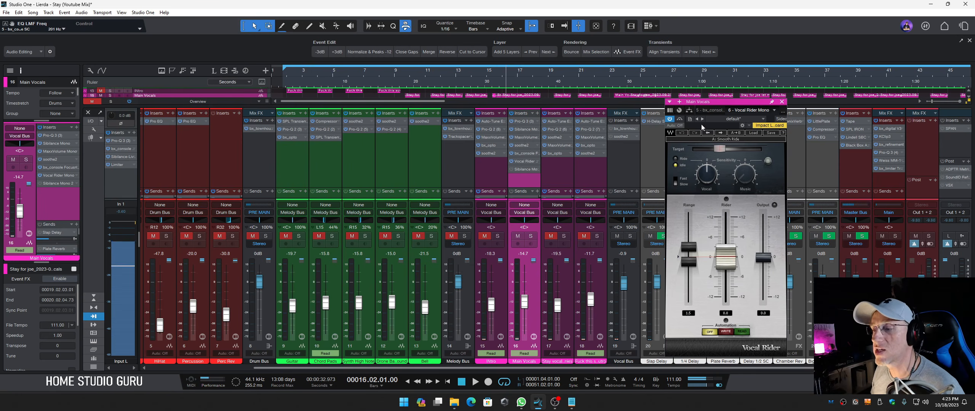
drag(706, 104, 644, 103)
key(space)
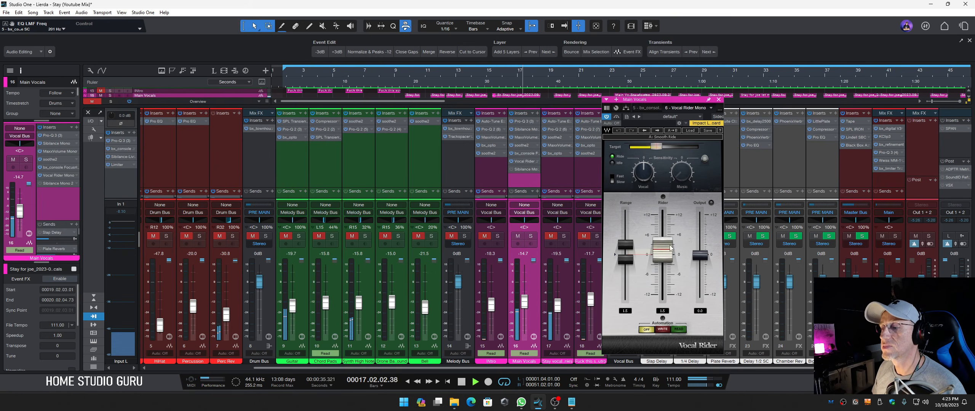
click(626, 245)
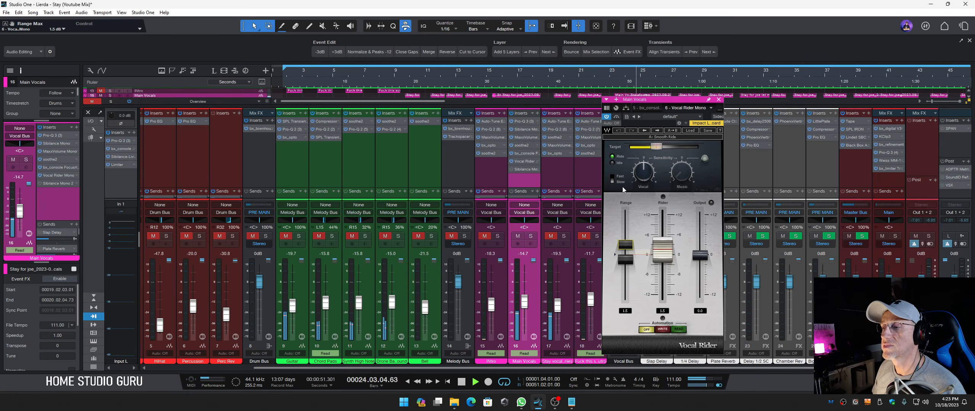
Compare short playbacks of the vocal with Vocal Rider bypassed and active
click(617, 116)
key(space)
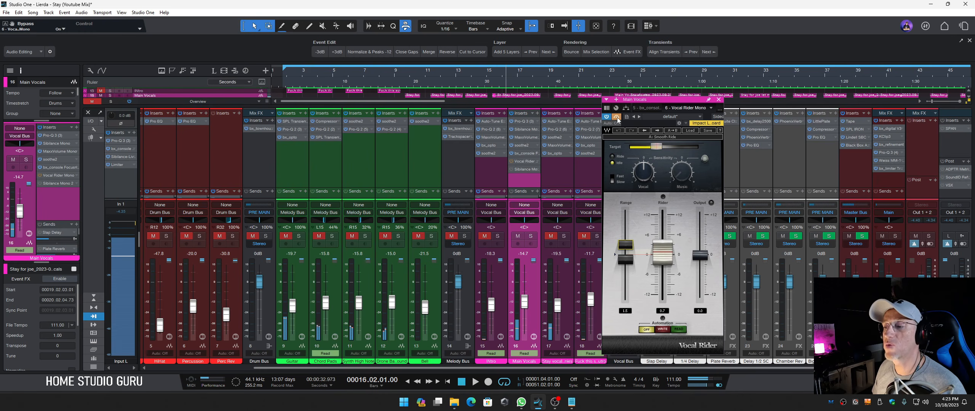
key(space)
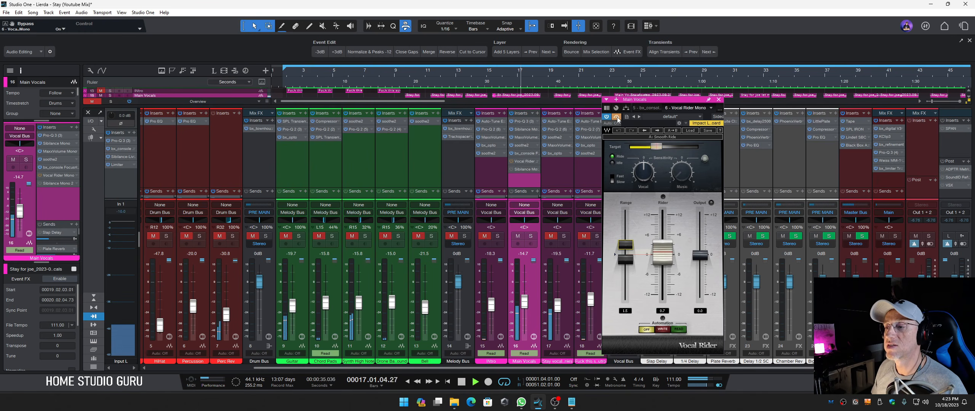
click(616, 117)
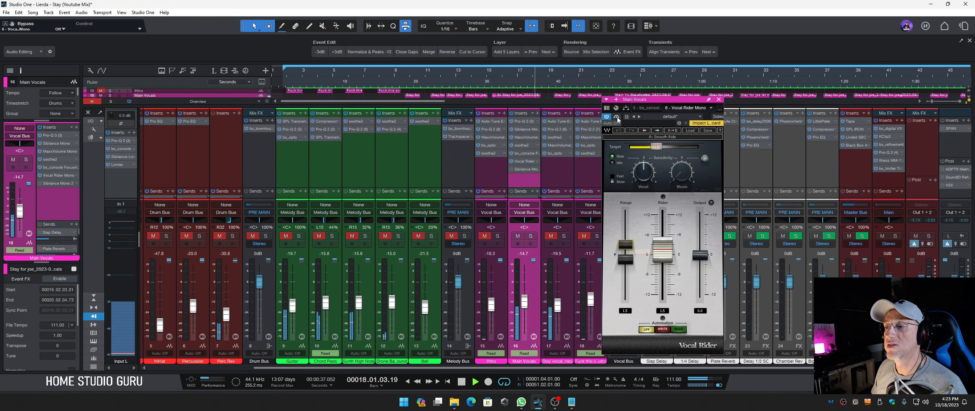
click(617, 117)
key(space)
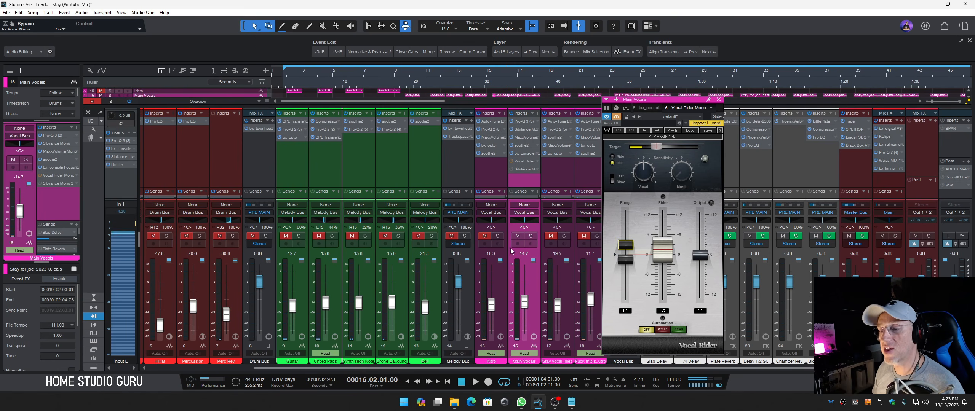
Change the bus mutes, including the Drum Bus, and replay the section with Vocal Rider bypassed and active
click(454, 238)
click(484, 238)
key(space)
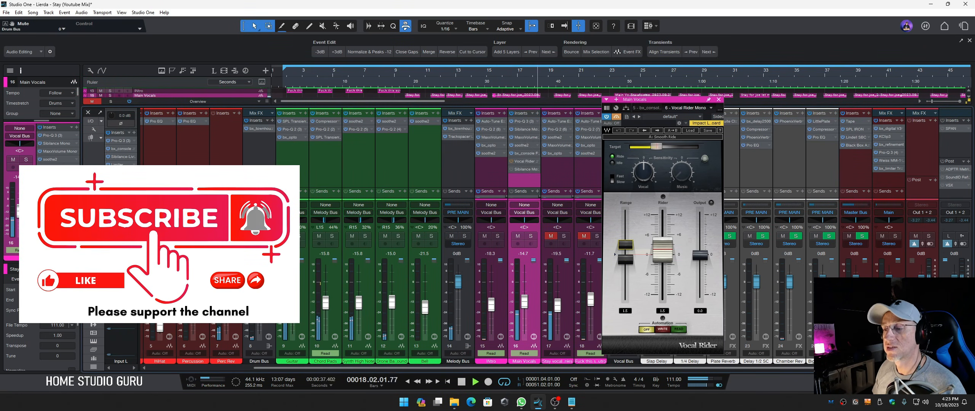
key(space)
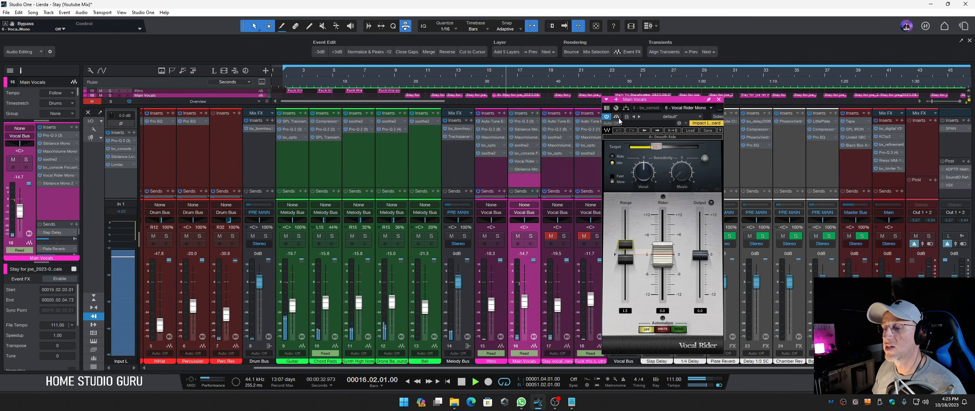
key(space)
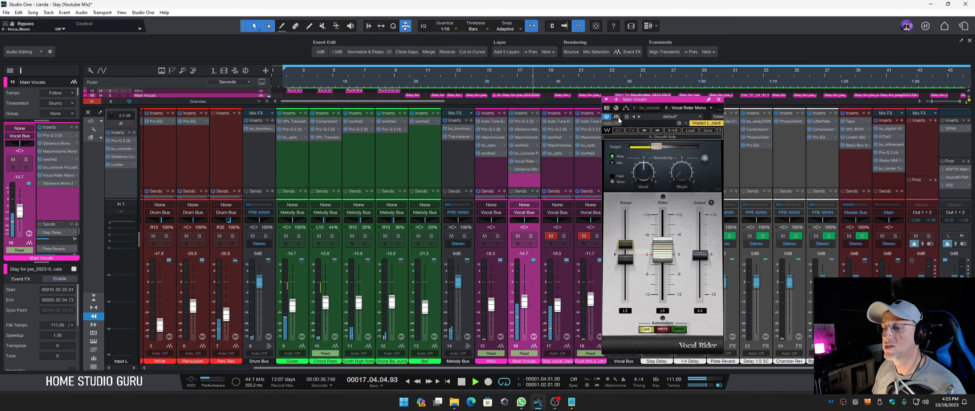
key(space)
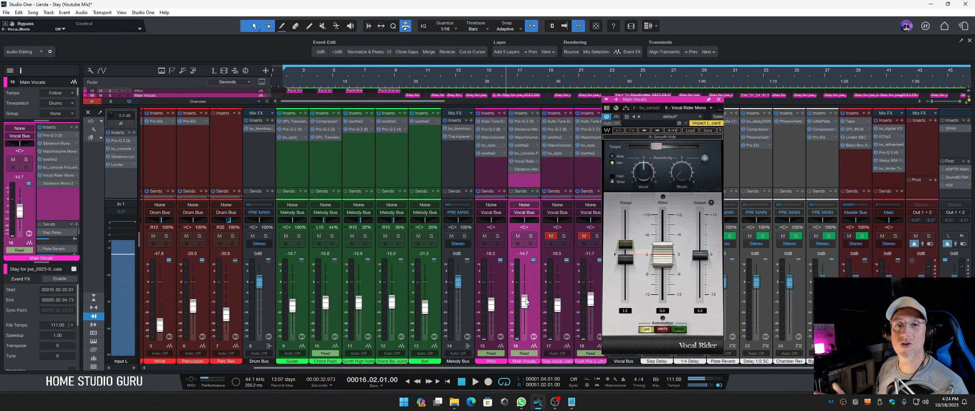
Open Sibilance Mono 2 on Main Vocals, reposition its window and watch its de-essing display during a short playback
click(523, 169)
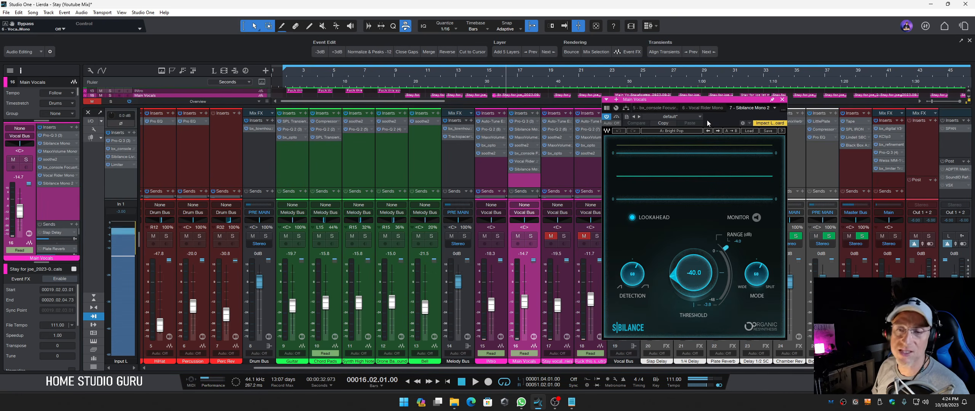
drag(727, 101, 706, 82)
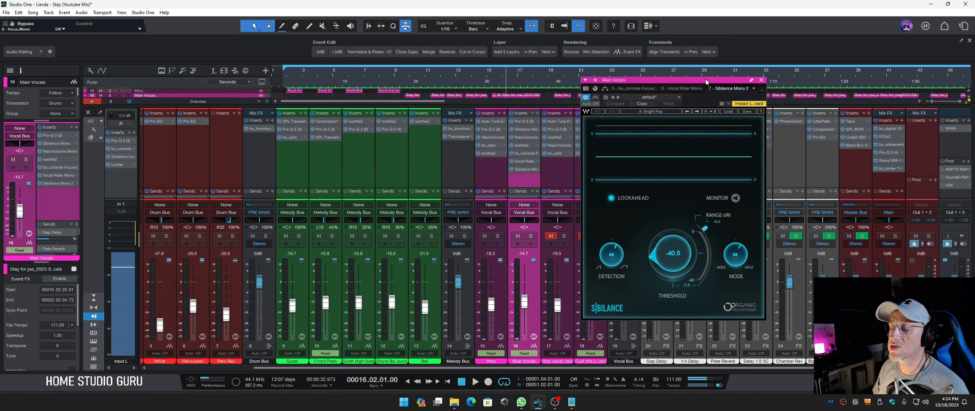
key(space)
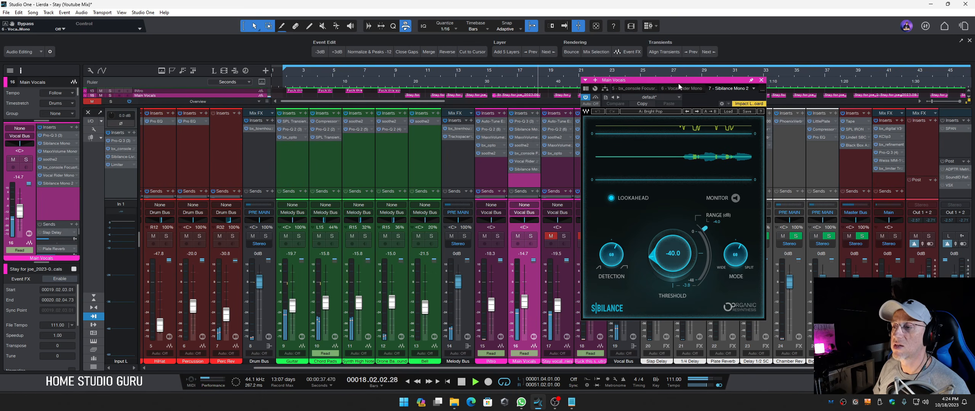
drag(648, 80, 275, 114)
key(space)
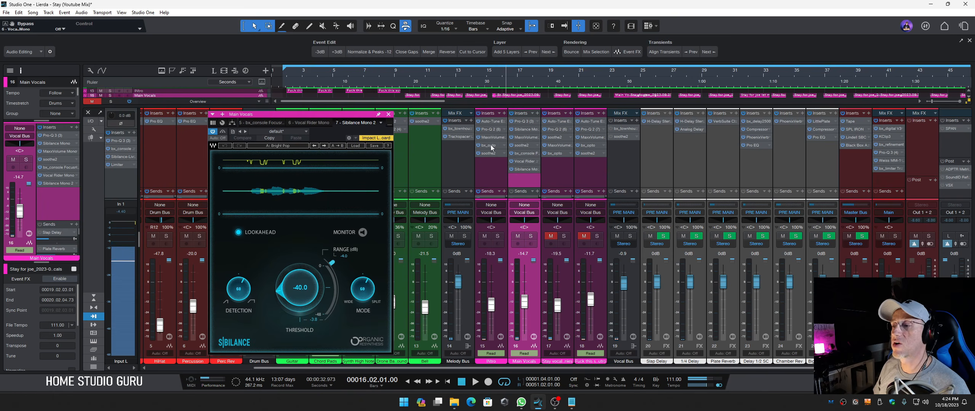
Check soothe2 on the Vocal Bus and Sibilance Mono 2 on Main Vocals, closing each plug-in window
click(623, 165)
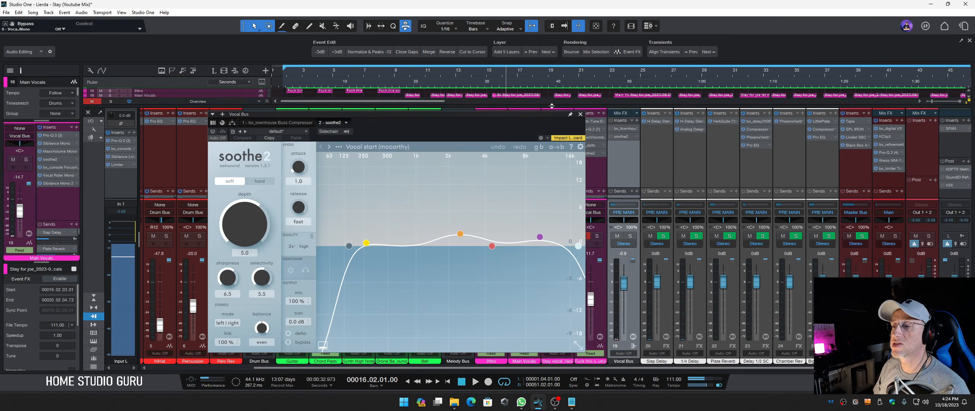
click(580, 114)
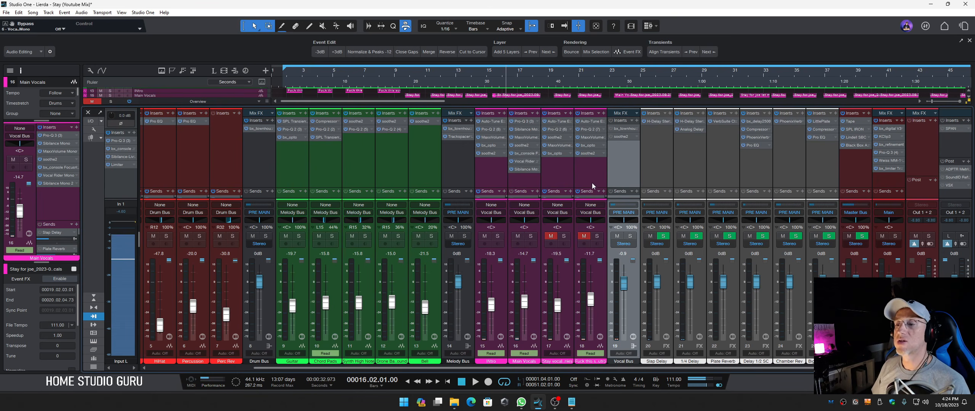
click(526, 170)
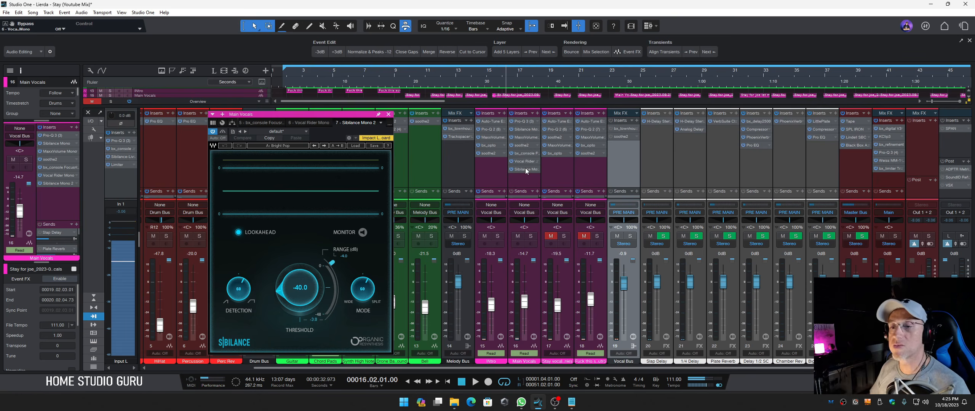
click(388, 114)
Play a short passage and enlarge the mixer's insert and send area so the Main Vocals sends show beneath the full insert list
key(space)
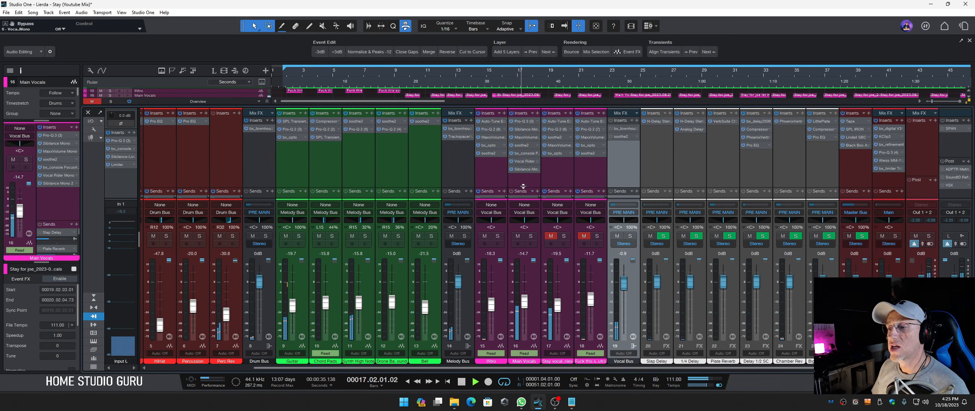
key(space)
drag(522, 187, 525, 135)
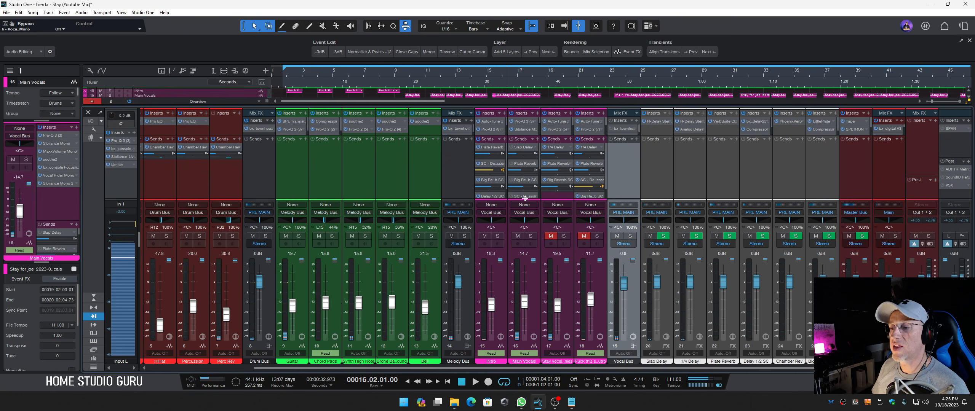
drag(524, 198, 525, 255)
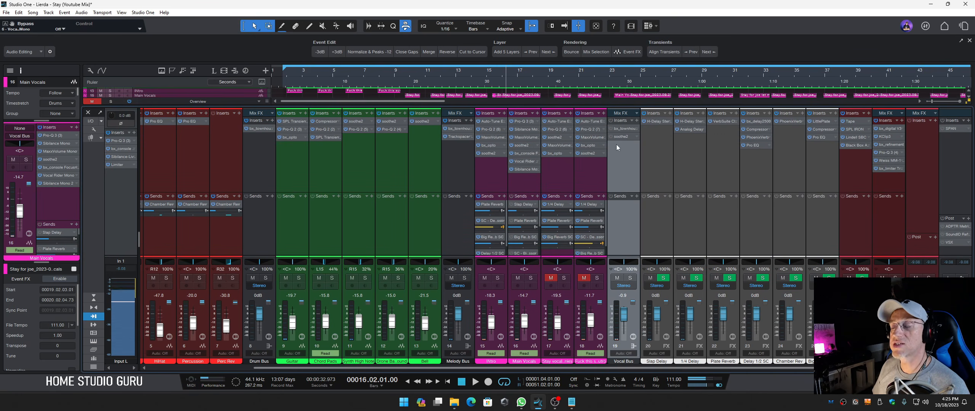
Open bx_townhouse Buss Compressor on the Vocal Bus and move its window clear of that bus's inserts
click(625, 128)
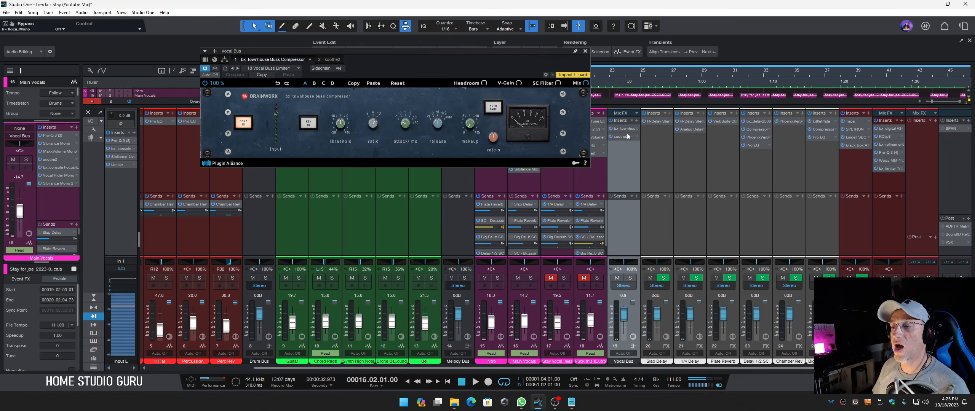
drag(529, 70, 478, 127)
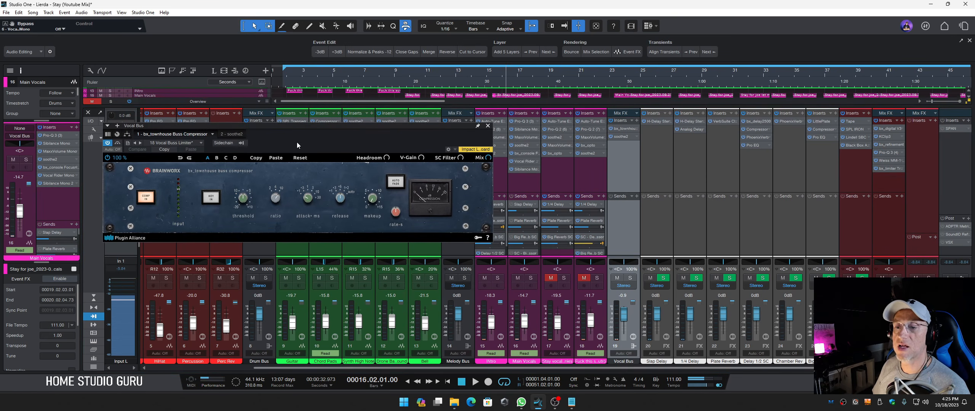
drag(317, 126, 359, 128)
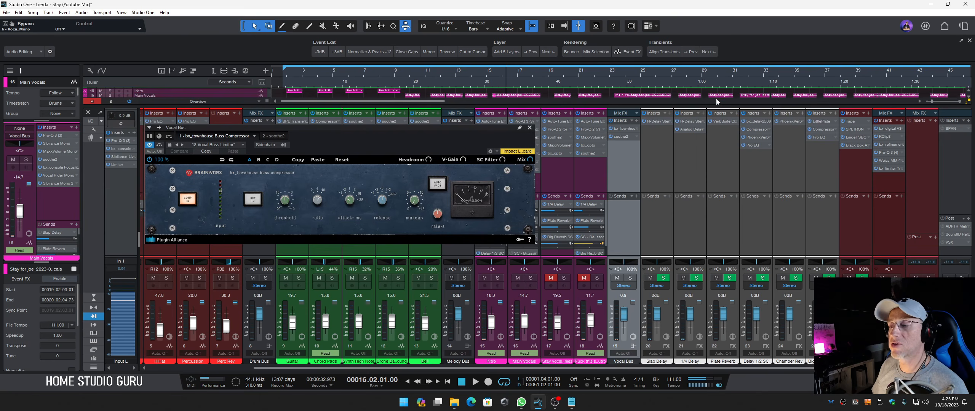
click(628, 129)
click(625, 129)
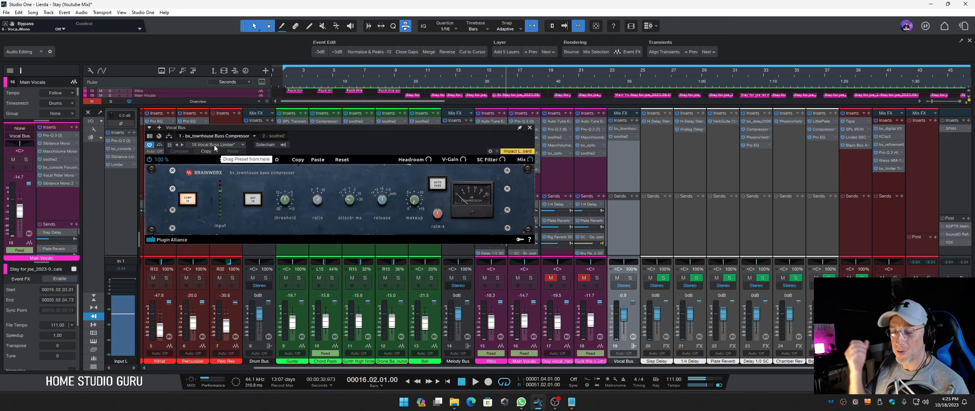
Play the vocals from an earlier bar and lower the Vocal Bus compressor's threshold to -11.1 dB
key(space)
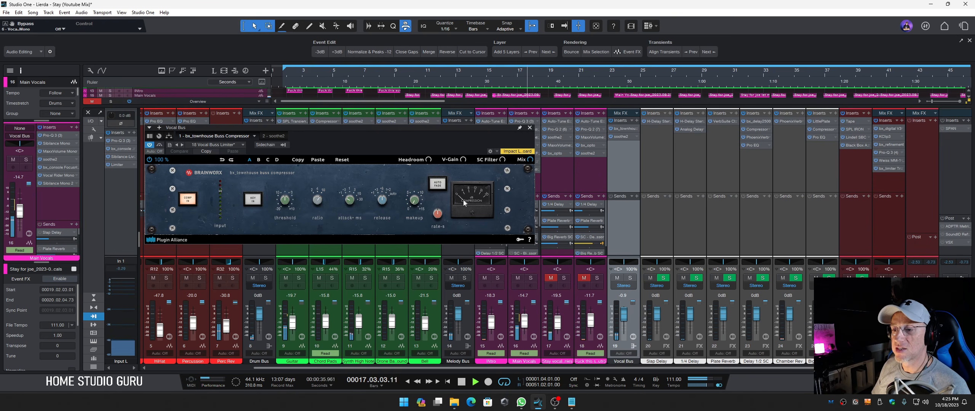
click(378, 72)
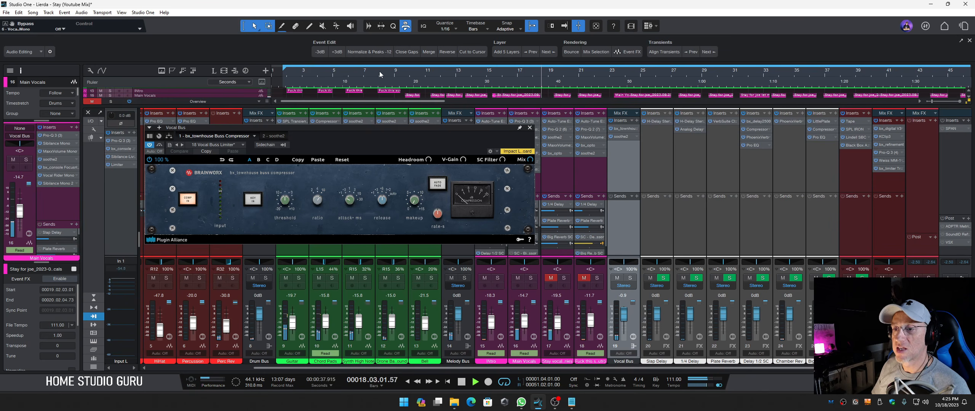
click(430, 72)
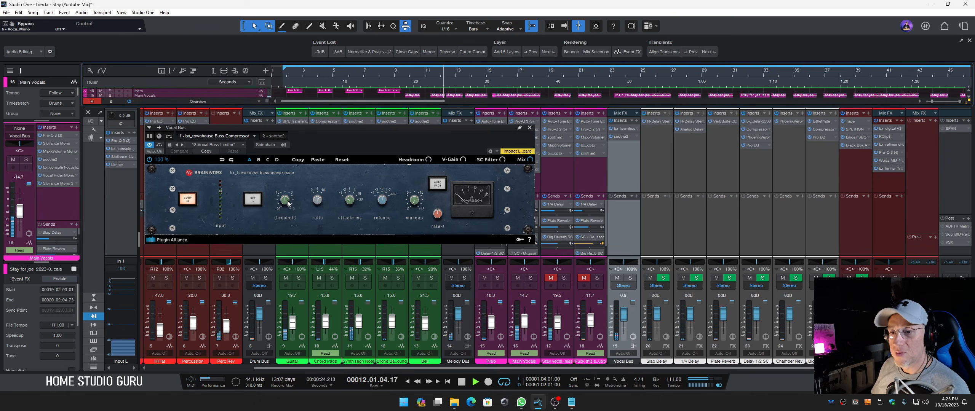
mouse_move(288, 202)
mouse_down()
mouse_move(297, 234)
mouse_move(294, 205)
mouse_up()
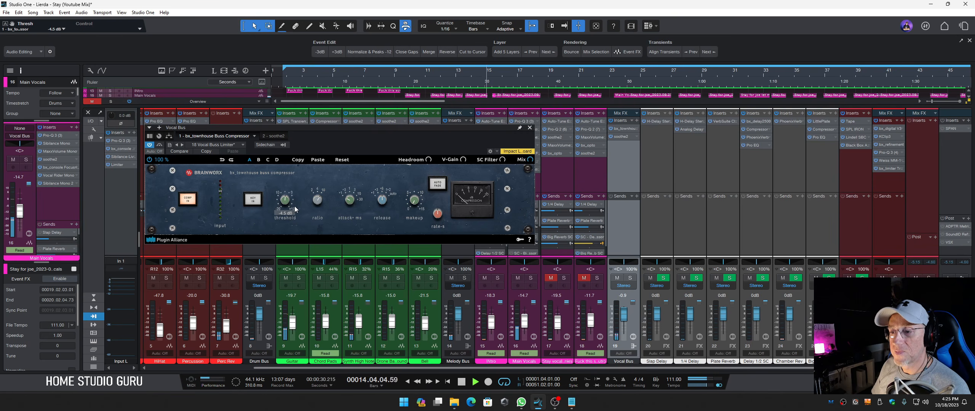
drag(294, 209, 300, 227)
key(space)
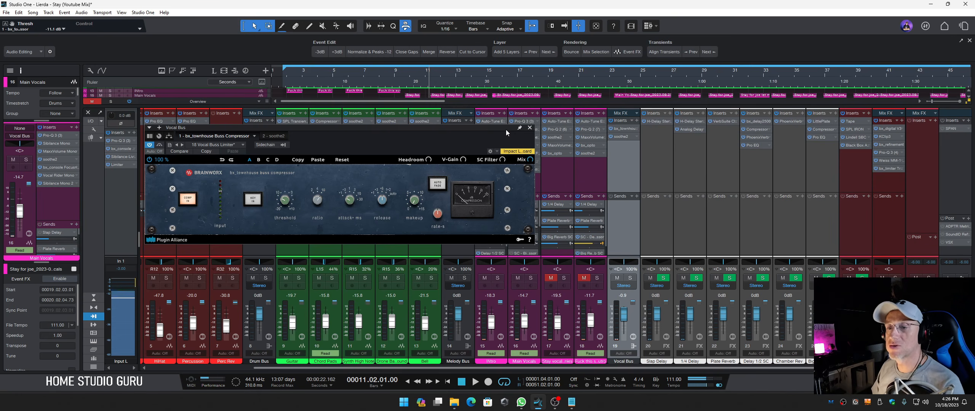
Compare the Vocal Bus with soothe2 active and bypassed during playback, and close its plug-in window
click(274, 136)
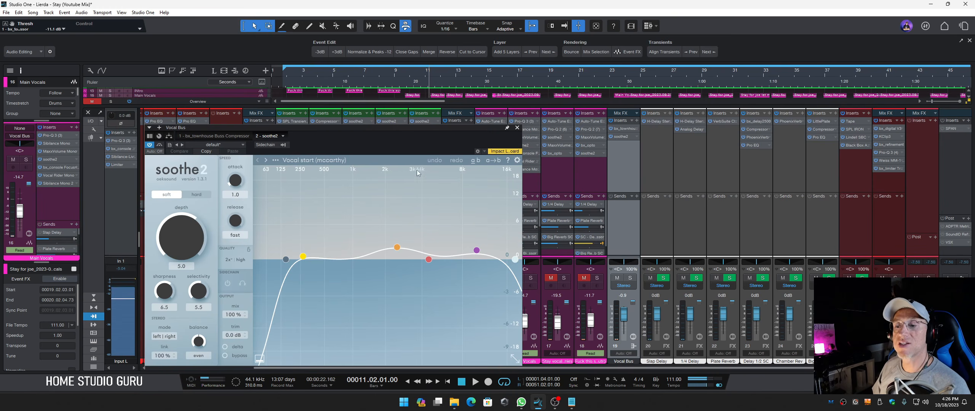
drag(407, 127, 426, 104)
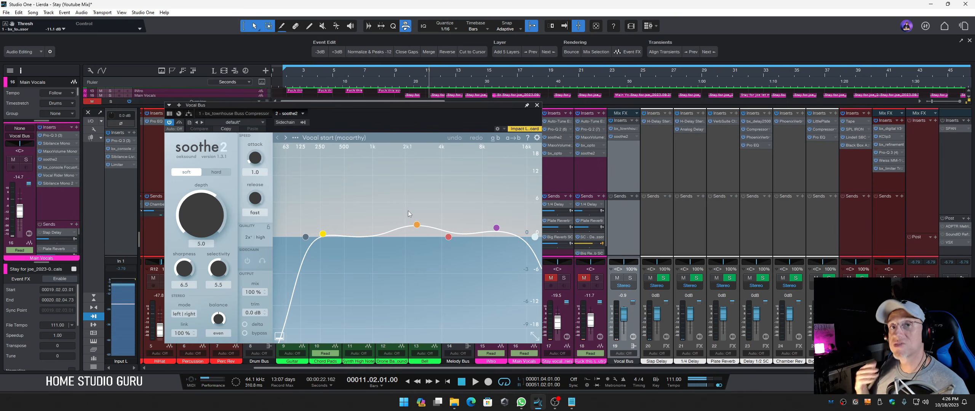
key(space)
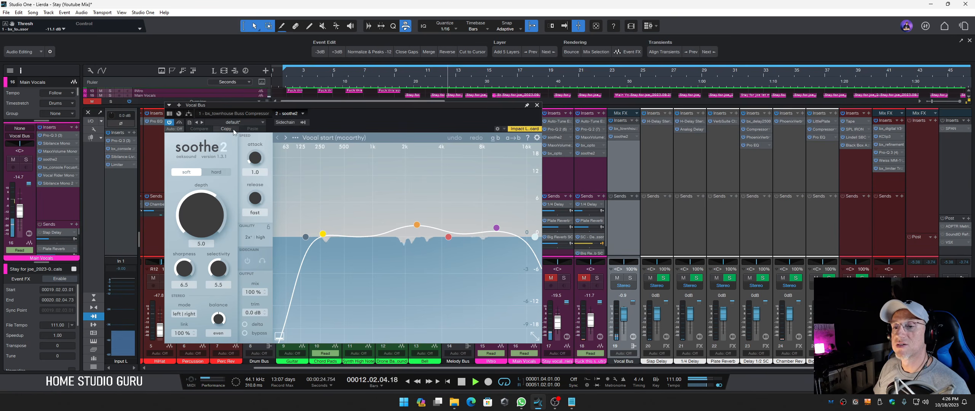
click(179, 122)
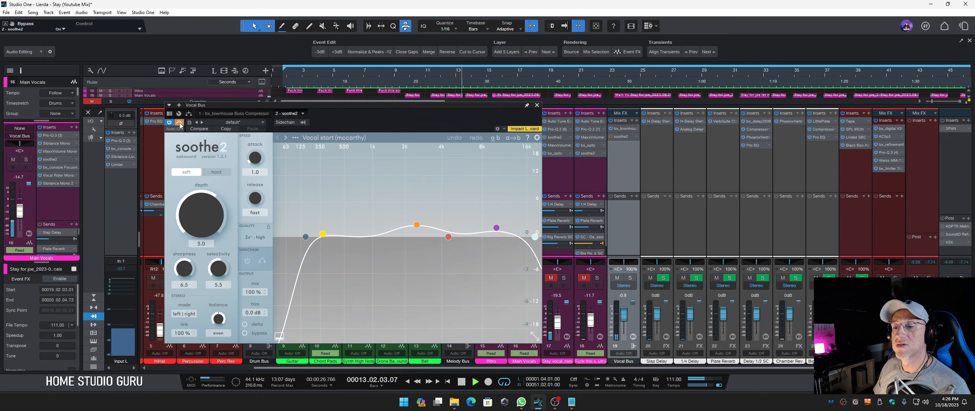
click(179, 122)
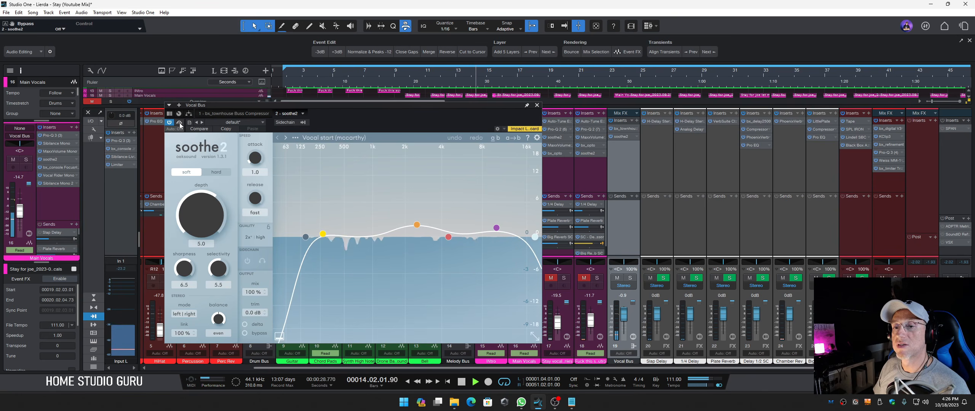
key(space)
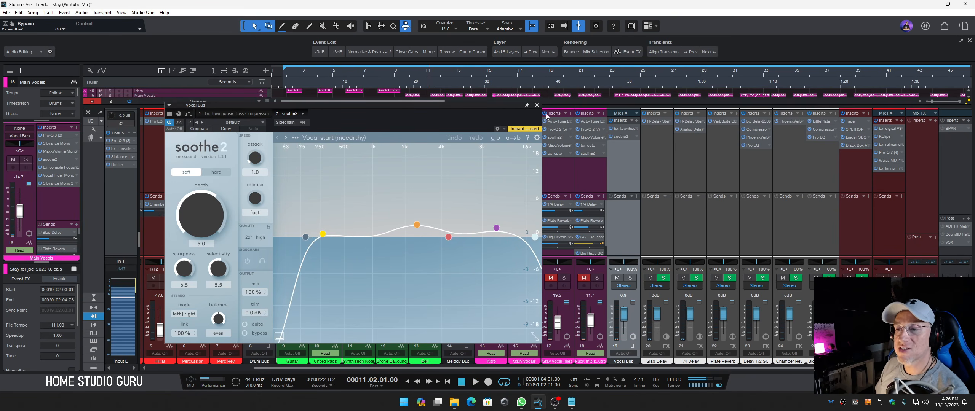
click(537, 105)
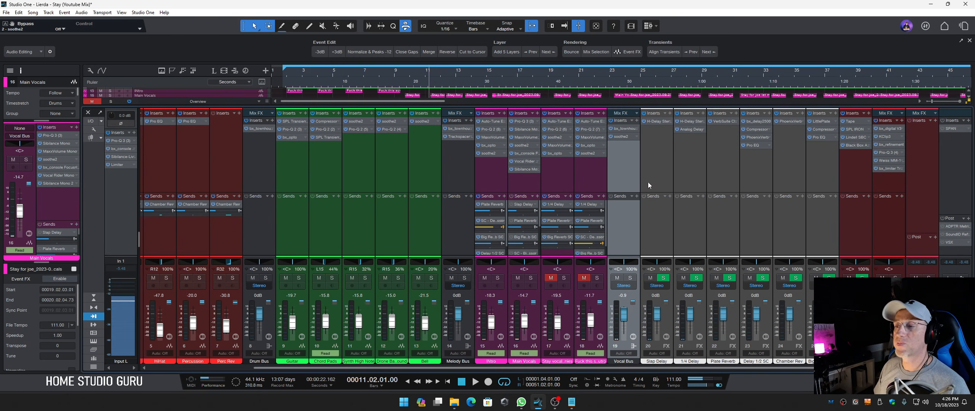
Select the Slap Delay channel and mute the Melody Bus, Drum Bus and Low Bus to isolate the vocals
click(666, 161)
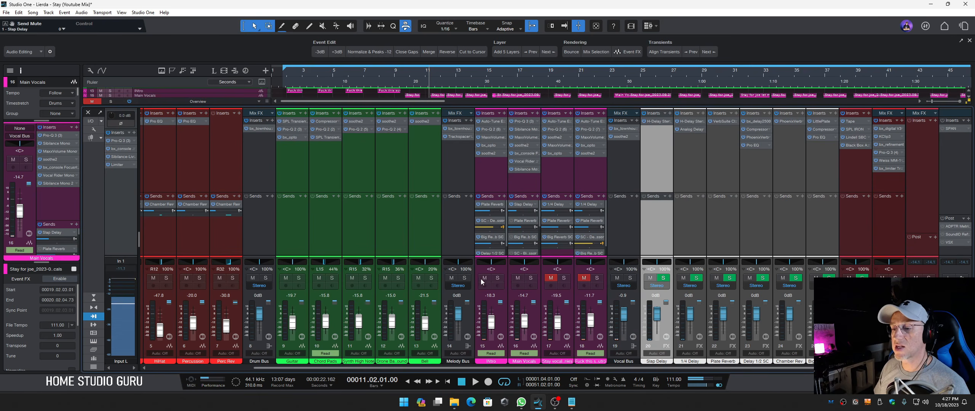
click(451, 278)
click(252, 278)
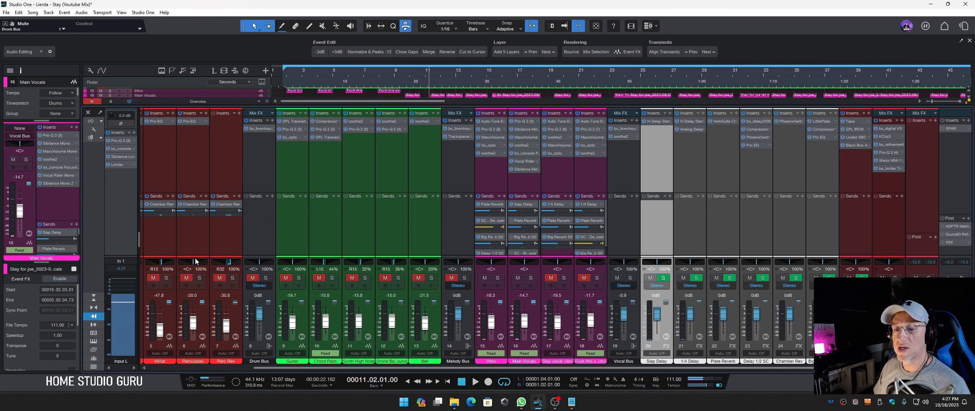
drag(305, 369, 169, 371)
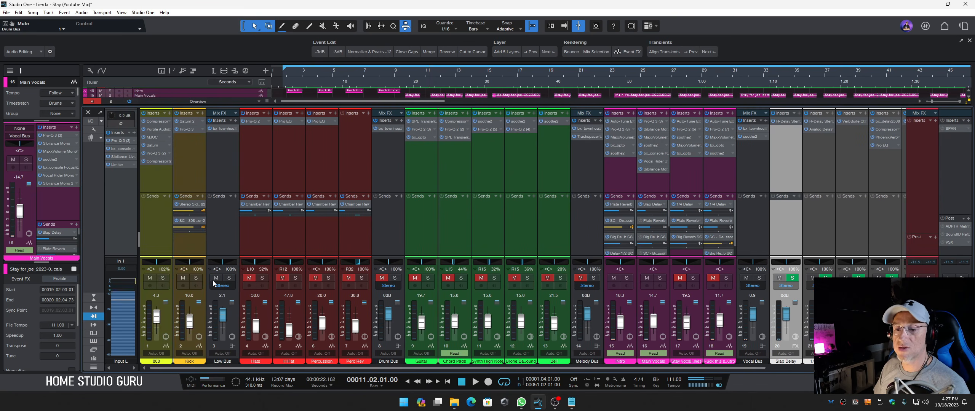
drag(315, 369, 447, 368)
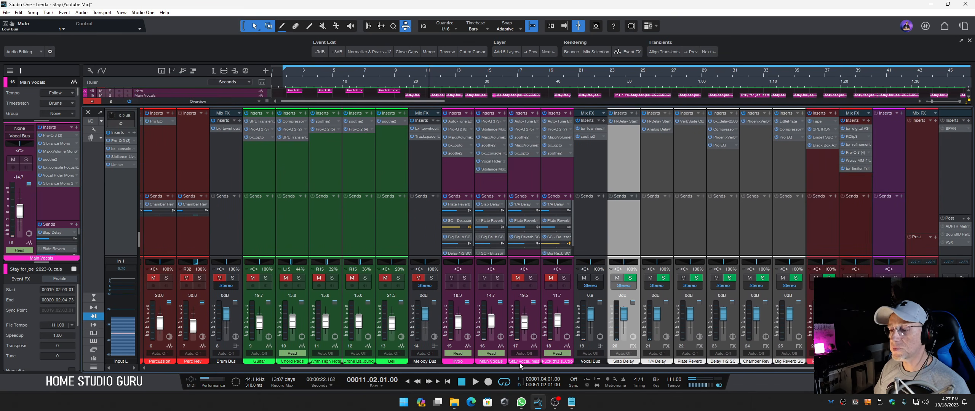
Play the isolated vocal through the slap delay and examine the H-Delay Stereo settings on the Slap Delay channel
key(space)
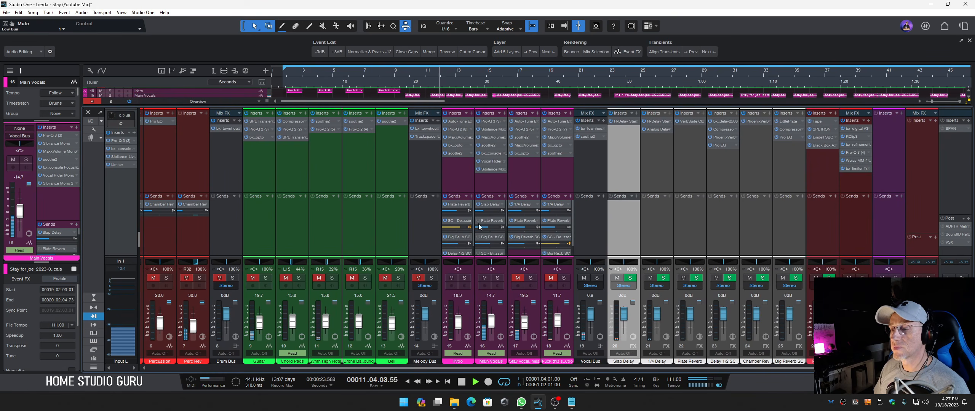
mouse_move(483, 211)
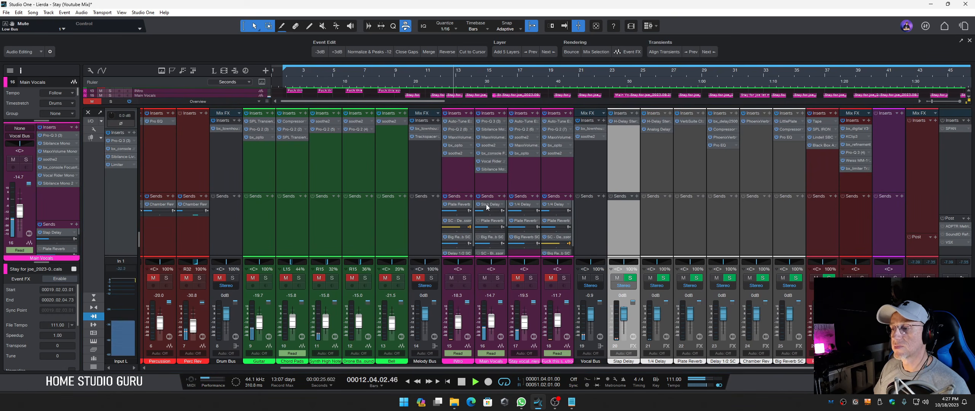
double_click(623, 121)
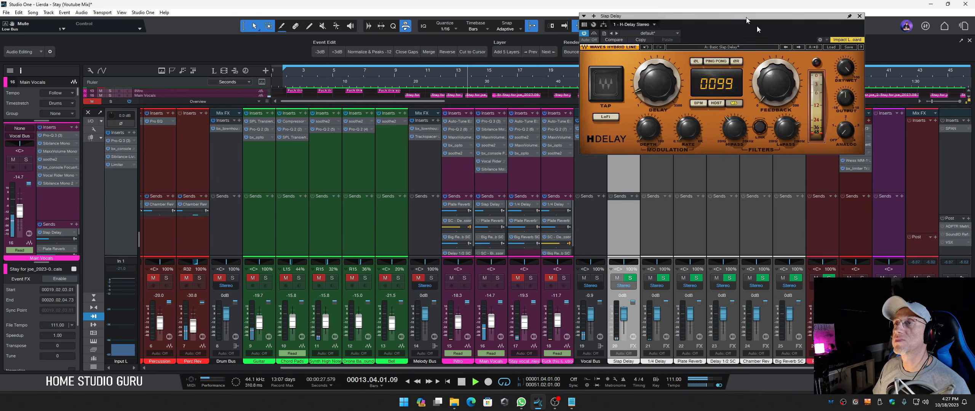
drag(746, 16, 804, 95)
mouse_move(816, 172)
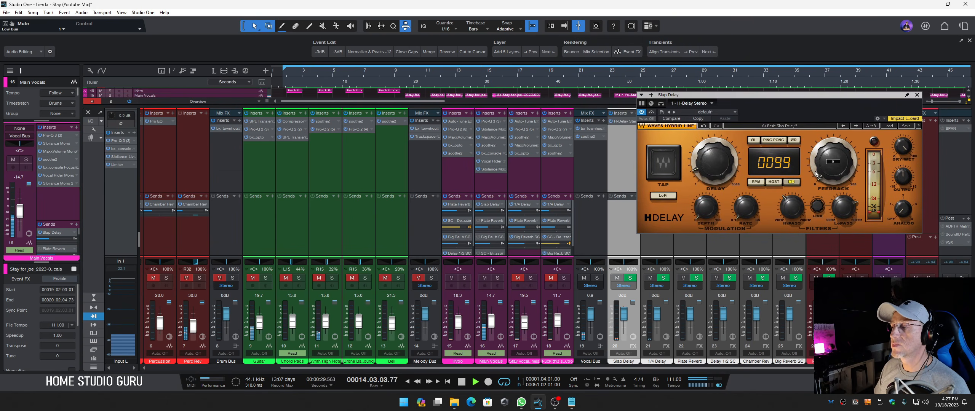
key(space)
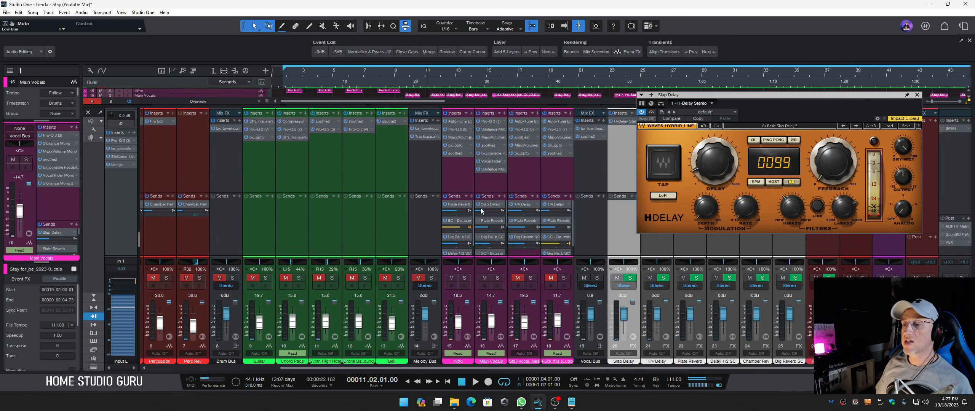
Compare the Main Vocals with the Slap Delay send active and bypassed during playback
mouse_move(481, 215)
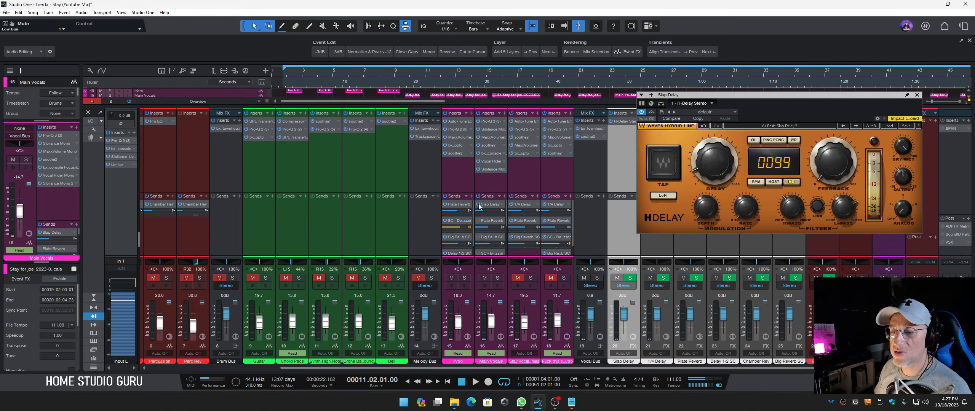
click(479, 205)
key(space)
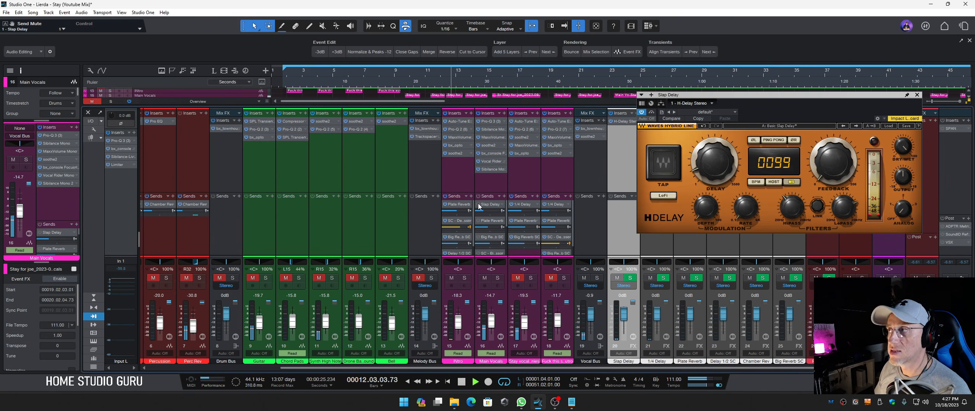
click(479, 205)
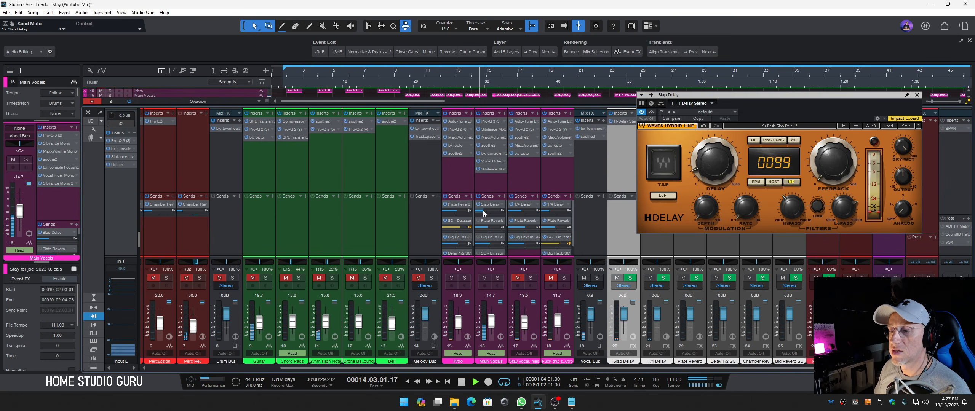
mouse_move(484, 214)
key(space)
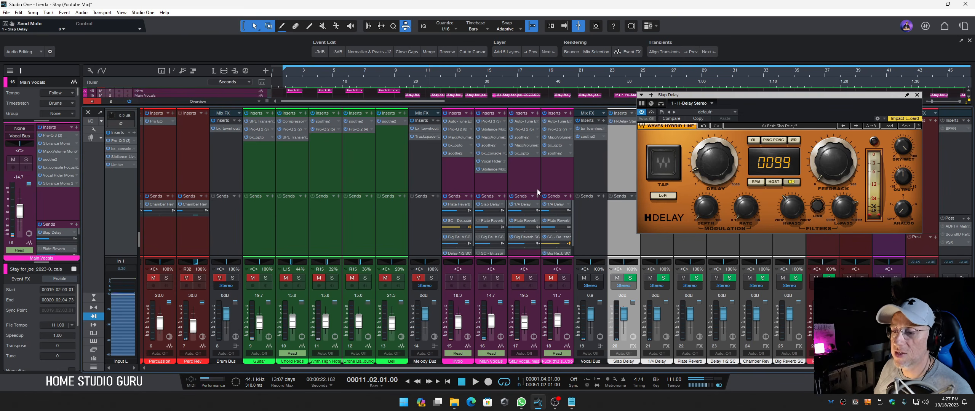
Activate the Plate Reverb send on Main Vocals and audition the vocal through its VerbSuite Classics reverb
click(493, 222)
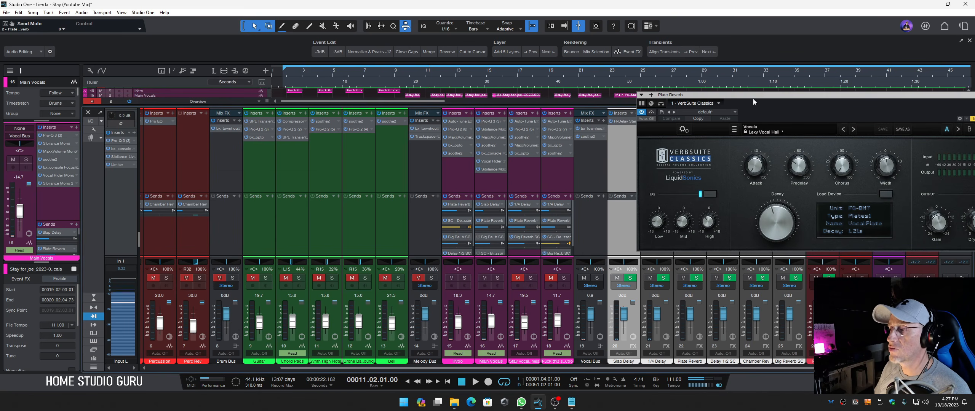
drag(754, 97, 654, 81)
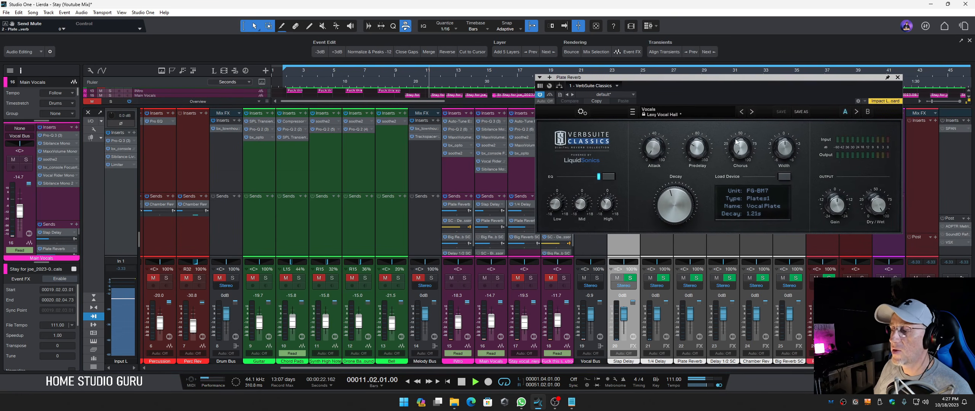
key(space)
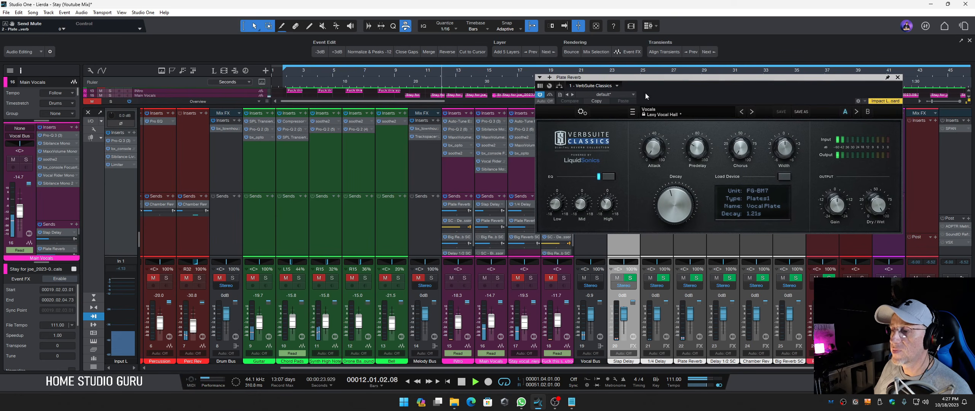
drag(653, 81, 702, 111)
key(space)
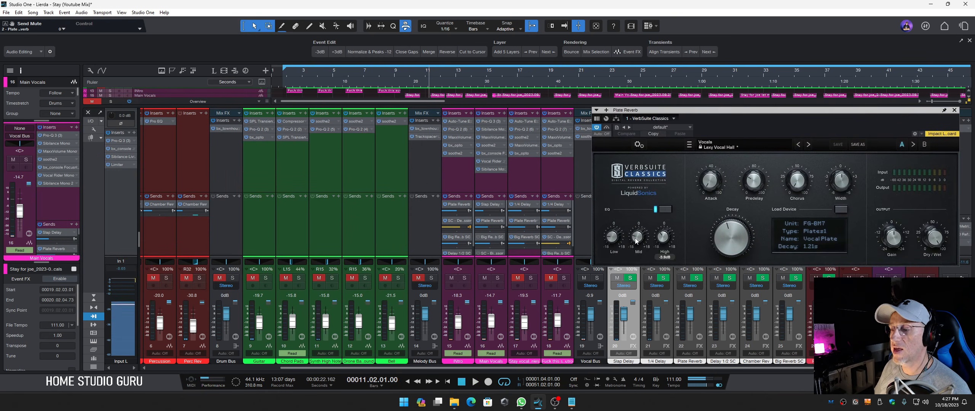
Adjust the low EQ gain of the Plate Reverb's VerbSuite Classics and check its mid EQ gain
drag(612, 237, 611, 256)
mouse_move(607, 239)
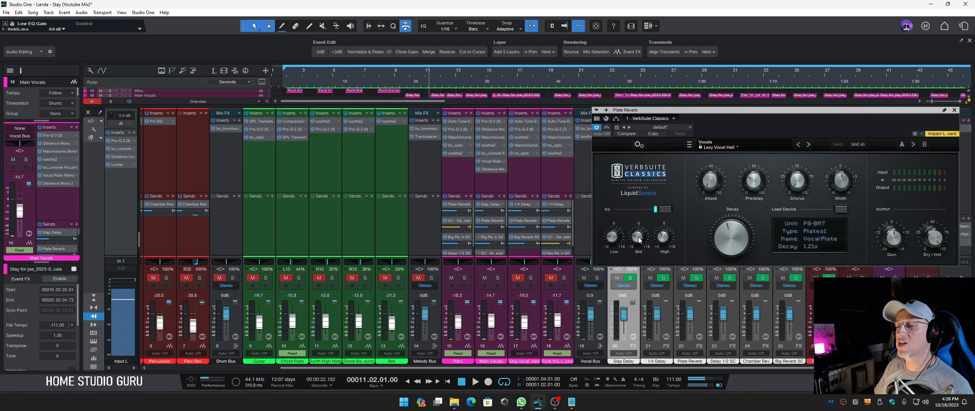
mouse_move(640, 240)
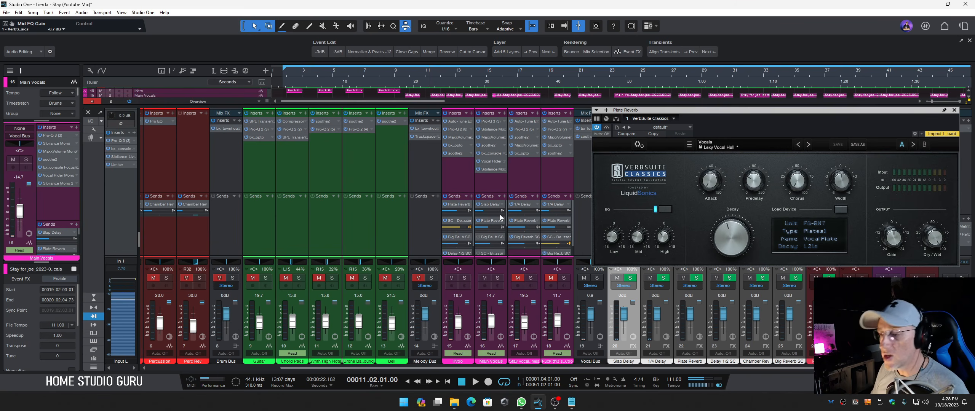
Activate the Big Reverb SC send on Main Vocals and compare its Little Plate settings with the Plate Reverb's VerbSuite Classics
double_click(491, 238)
drag(686, 112, 235, 167)
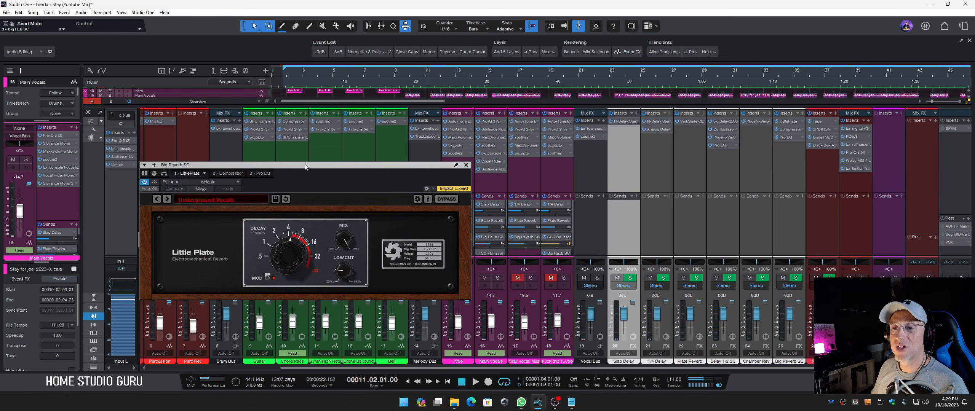
drag(305, 166, 654, 118)
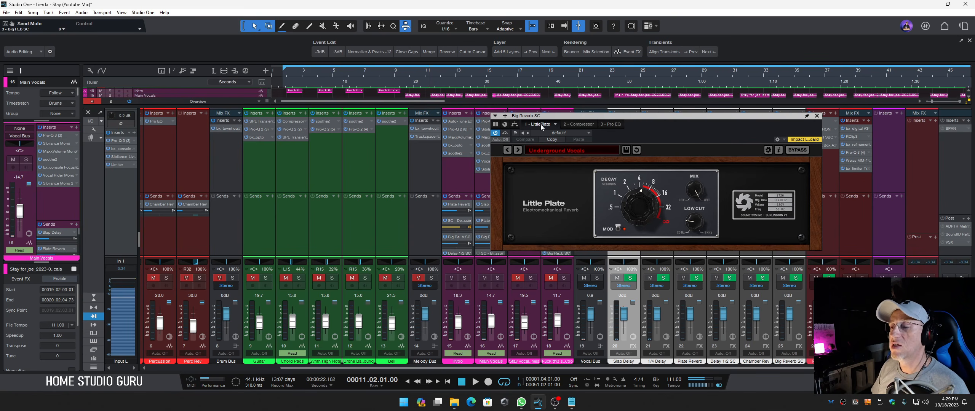
drag(567, 121, 283, 145)
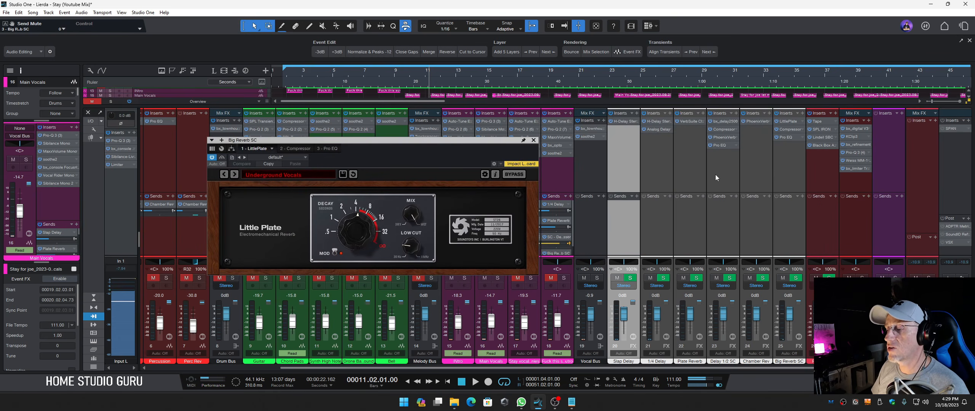
click(689, 173)
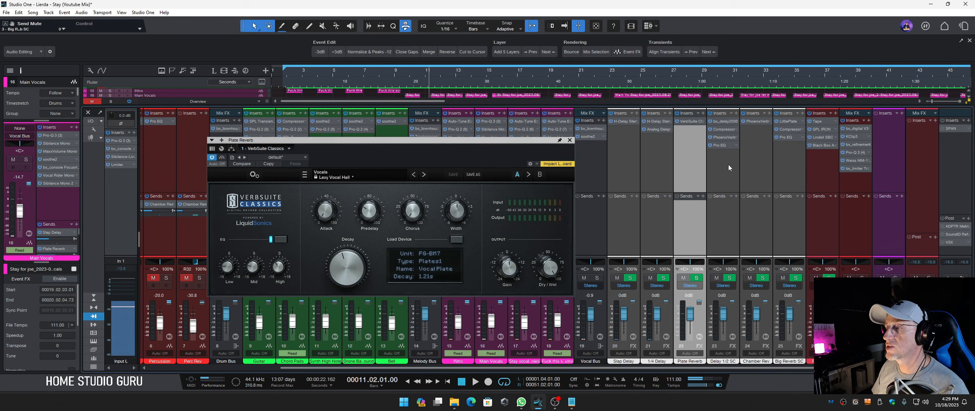
click(791, 164)
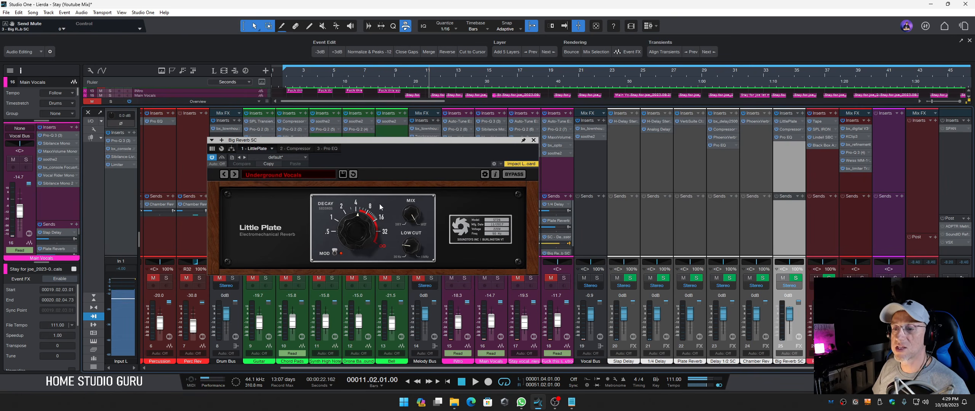
drag(388, 140, 638, 171)
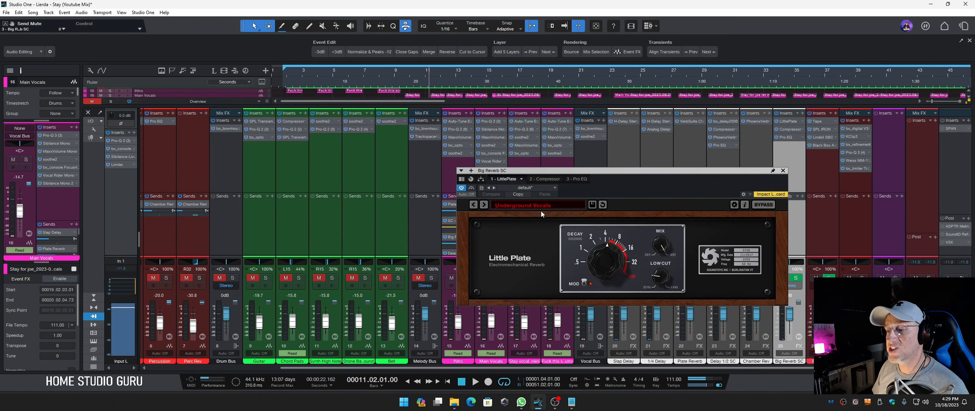
drag(613, 172, 542, 181)
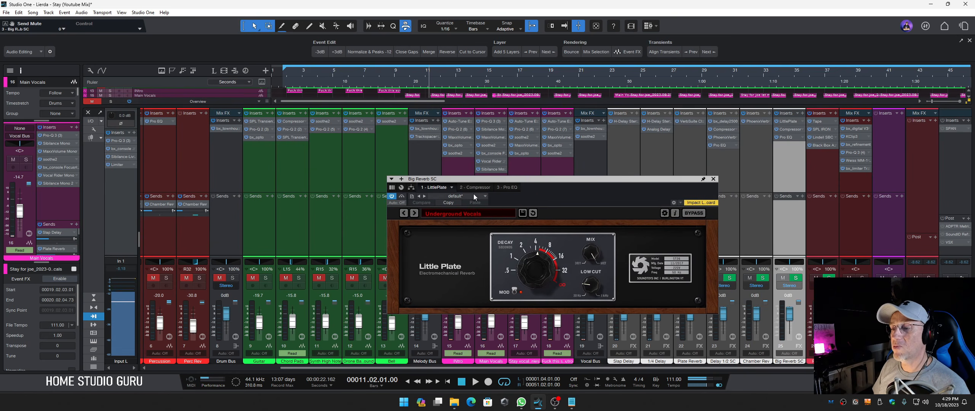
Examine the Big Reverb SC channel's compressor while the vocal plays, and close its plug-in window
click(473, 187)
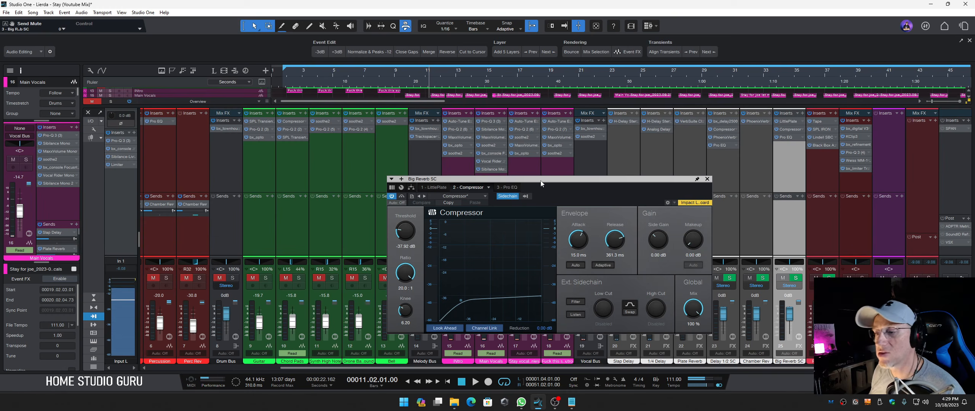
mouse_move(540, 183)
mouse_down()
mouse_move(556, 202)
mouse_move(550, 196)
mouse_up()
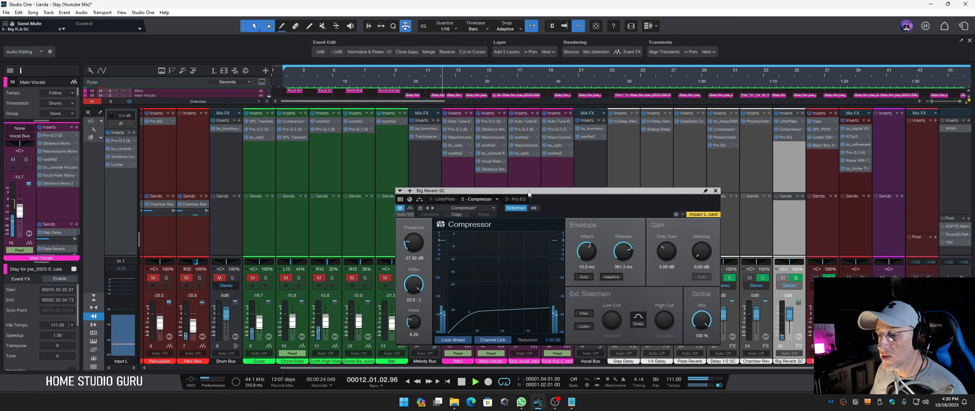
drag(528, 194, 240, 127)
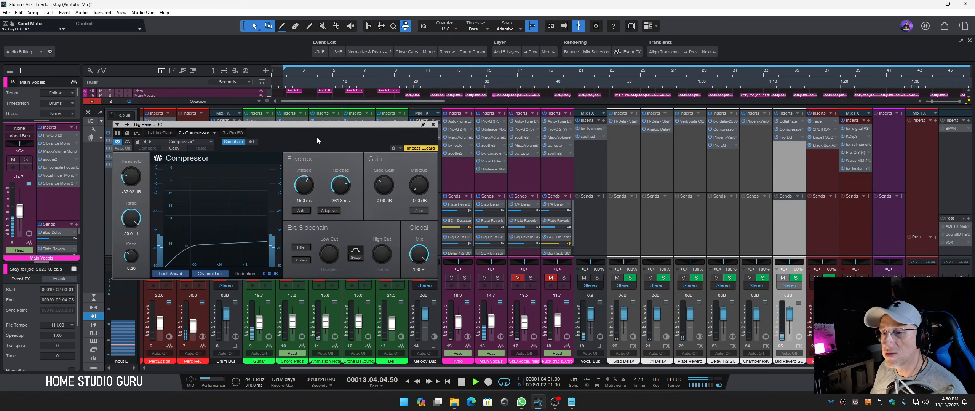
key(space)
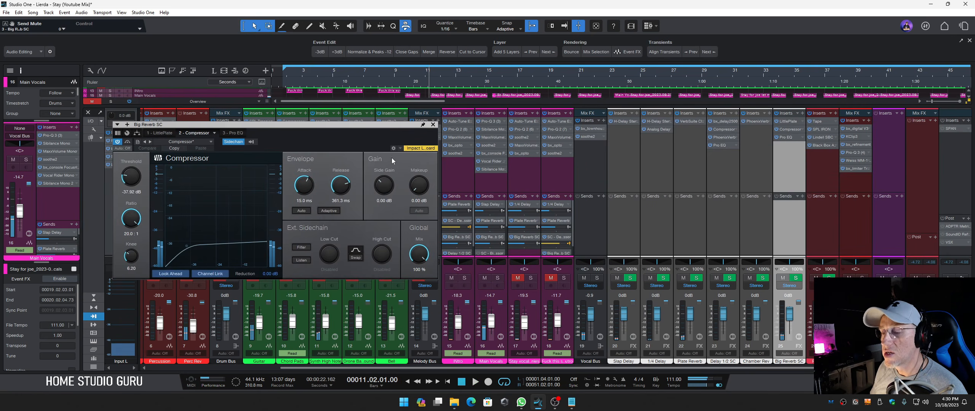
click(433, 124)
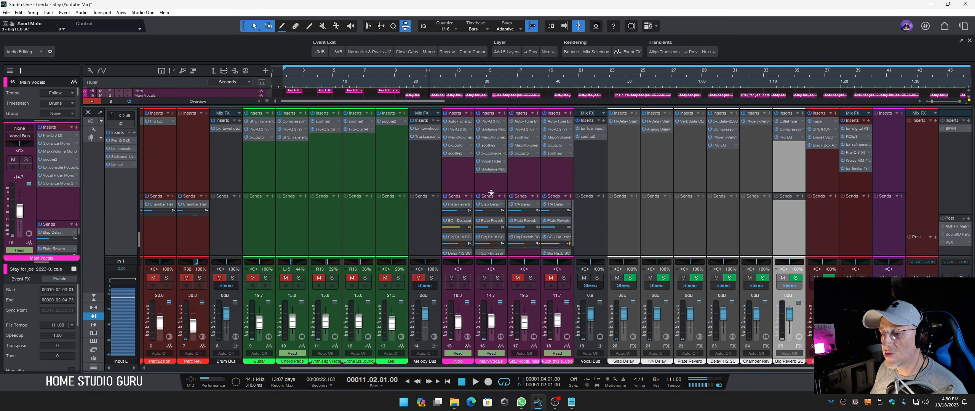
Enlarge the mixer's sends area, select the Main Vocals channel and recheck the Little Plate on Big Reverb SC
drag(491, 193, 491, 160)
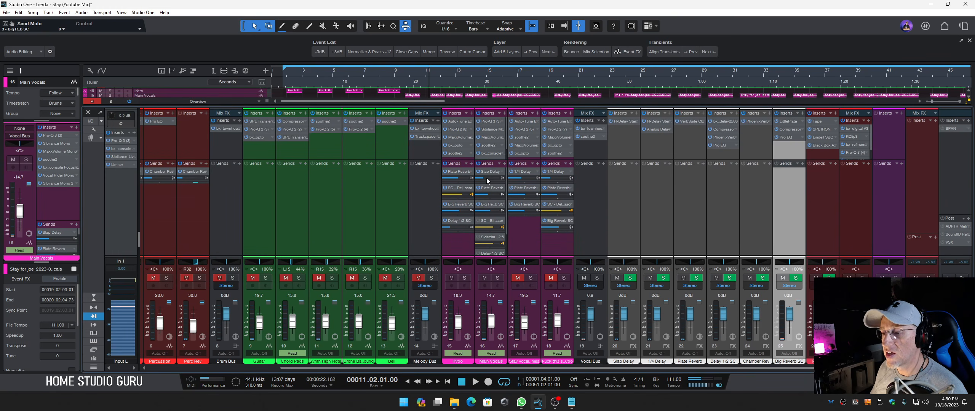
click(488, 206)
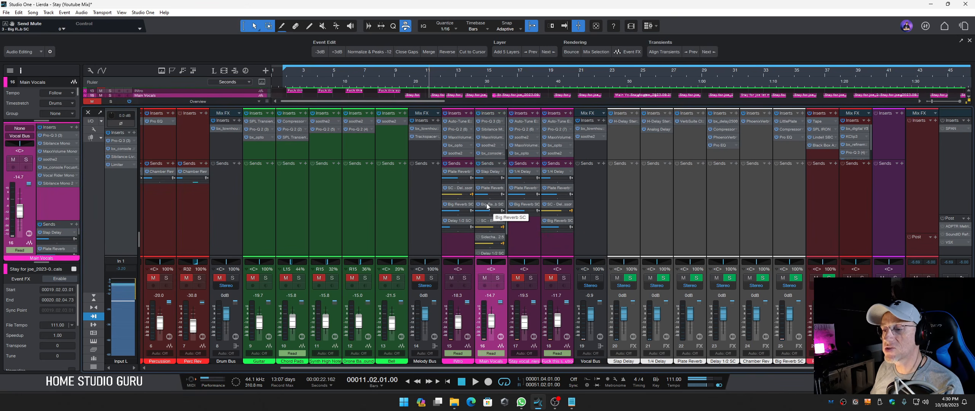
click(787, 121)
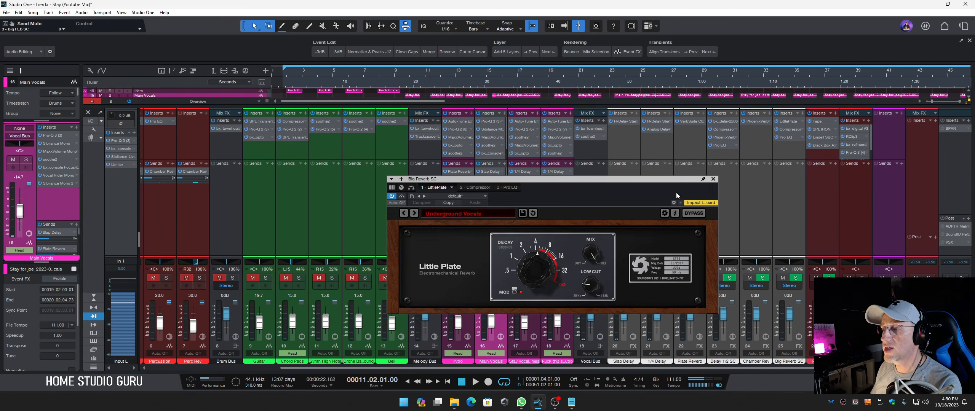
click(713, 179)
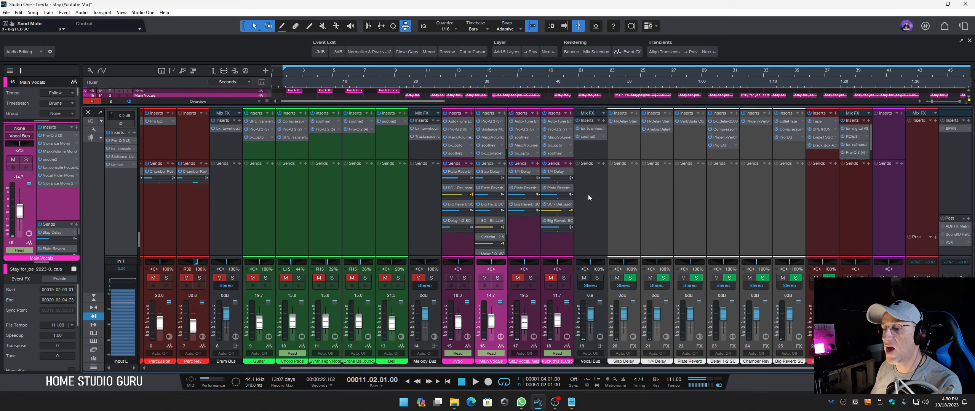
Activate the sidechain send from Main Vocals to the Big Reverb SC compressor and check the compressor's sidechain sources
click(491, 223)
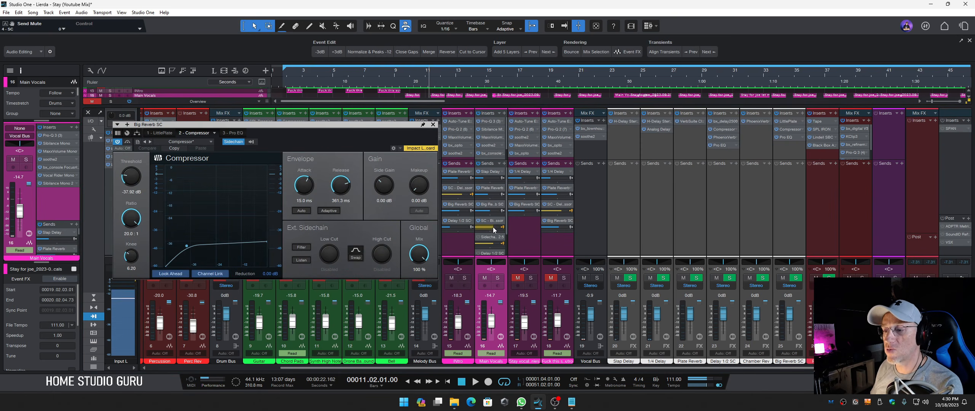
click(251, 142)
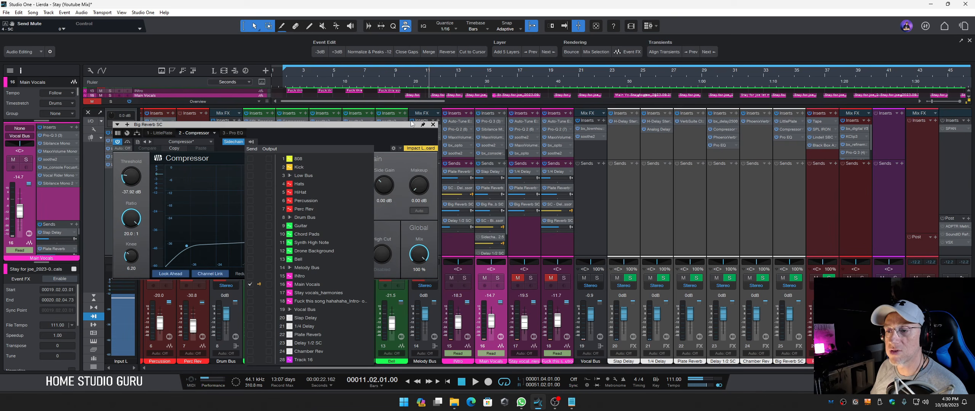
click(433, 126)
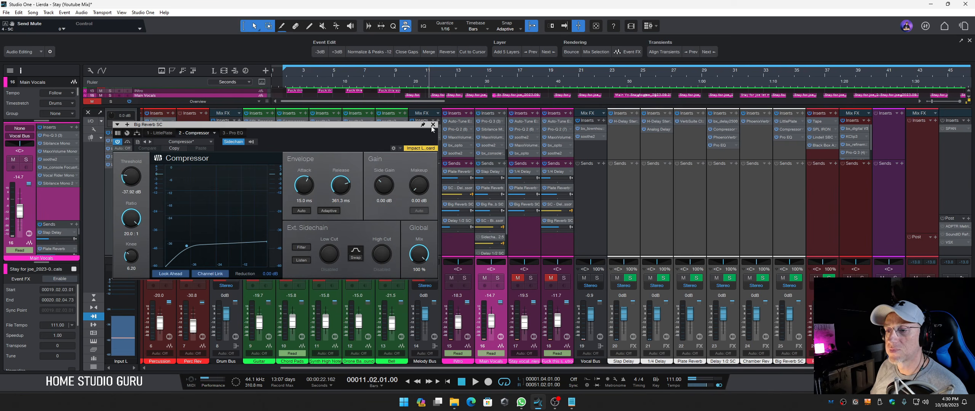
Lower the Big Reverb SC compressor's threshold to -41.28 dB while the vocal plays
key(space)
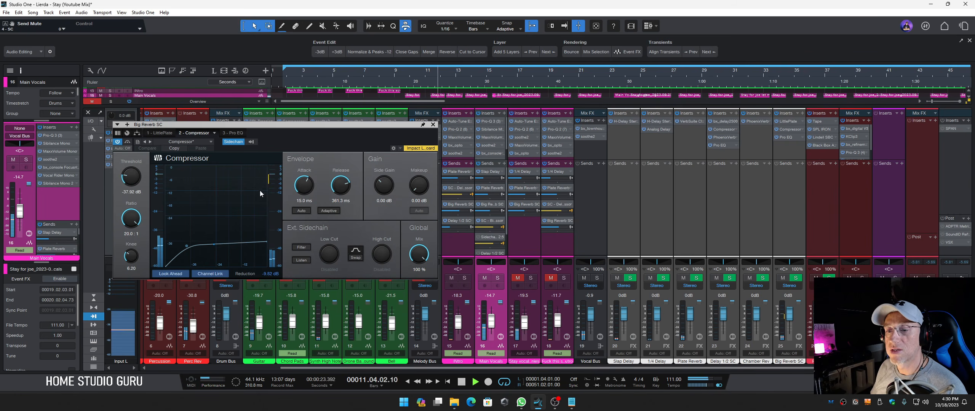
drag(131, 177, 138, 192)
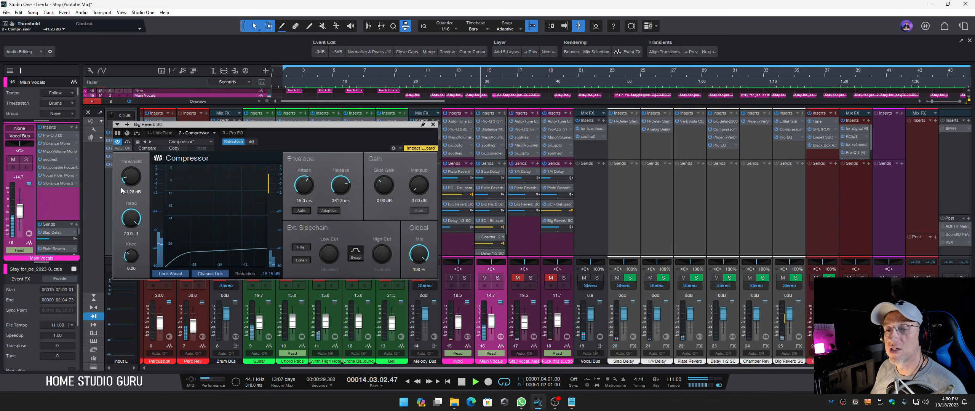
key(space)
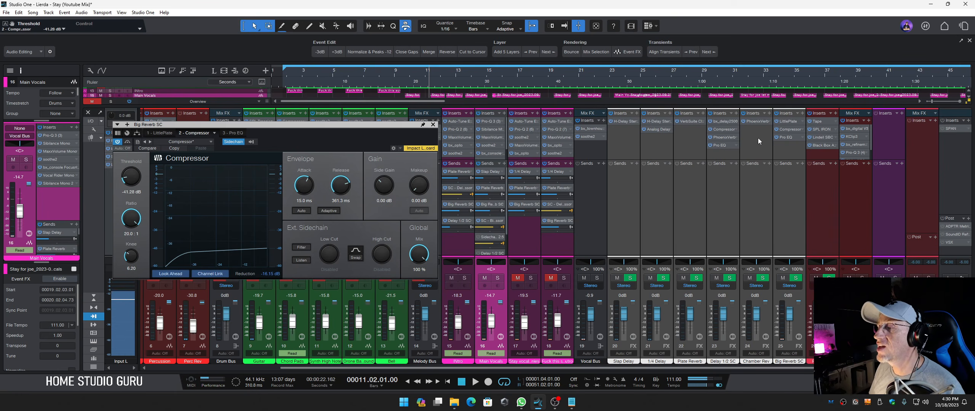
Apply a low cut at 133 Hz in the Pro EQ on Big Reverb SC during playback
click(787, 139)
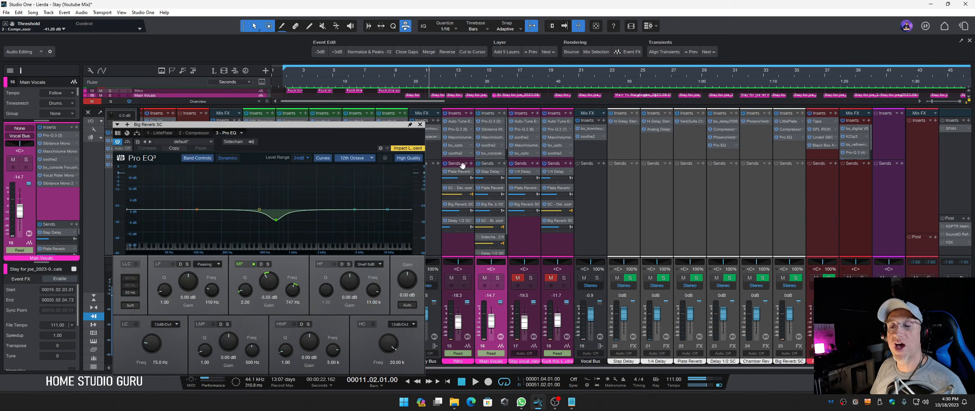
key(space)
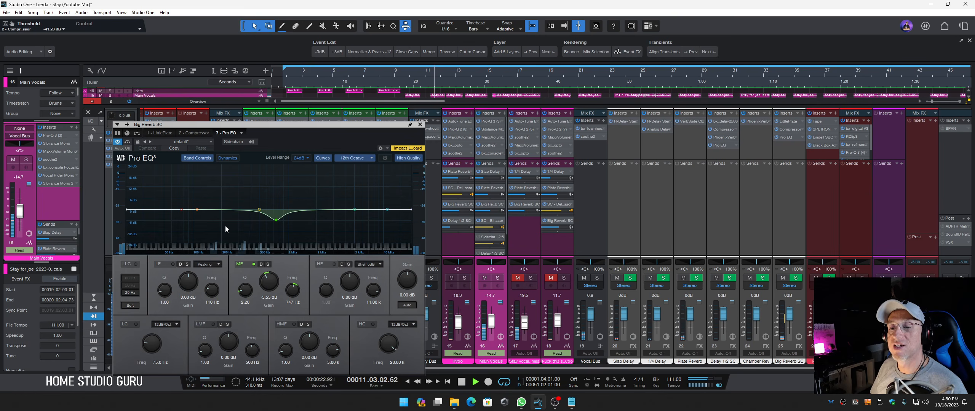
drag(184, 212, 205, 210)
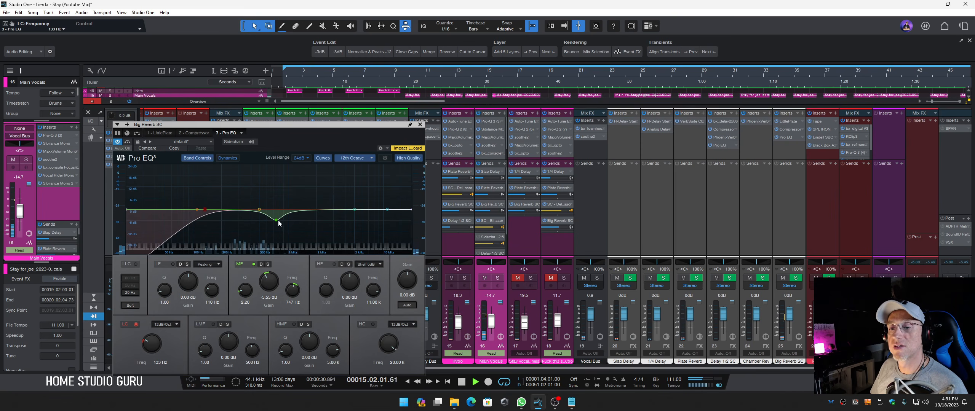
Stop playback, close the Big Reverb SC Pro EQ and open the bx_delay 2500 on the Delay 1/2 SC channel
key(space)
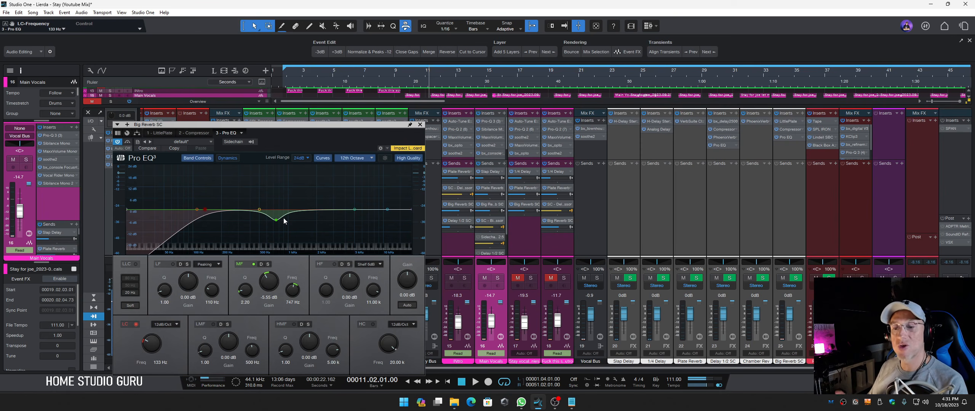
click(420, 124)
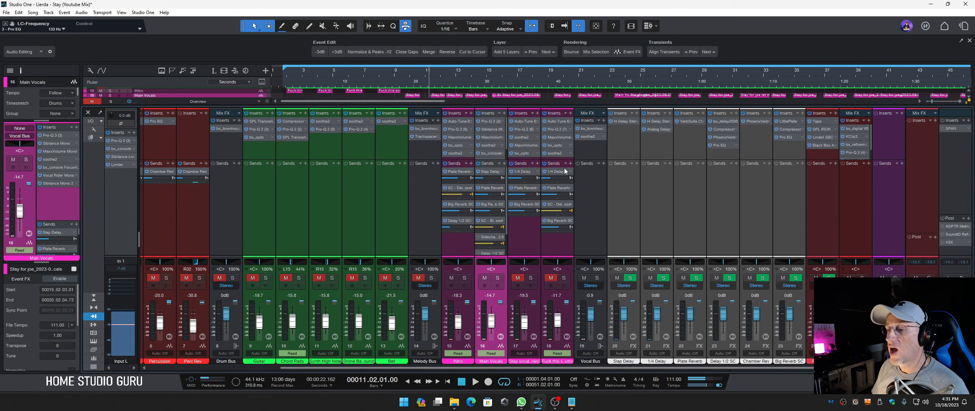
scroll(506, 212, down, 2)
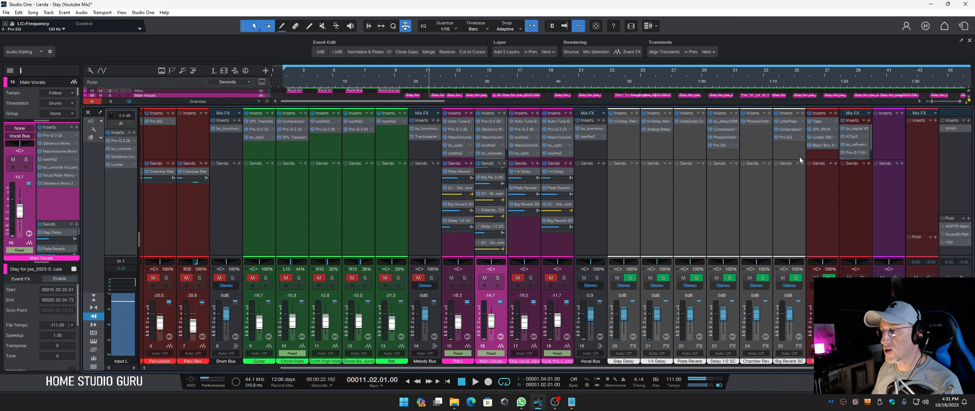
click(717, 193)
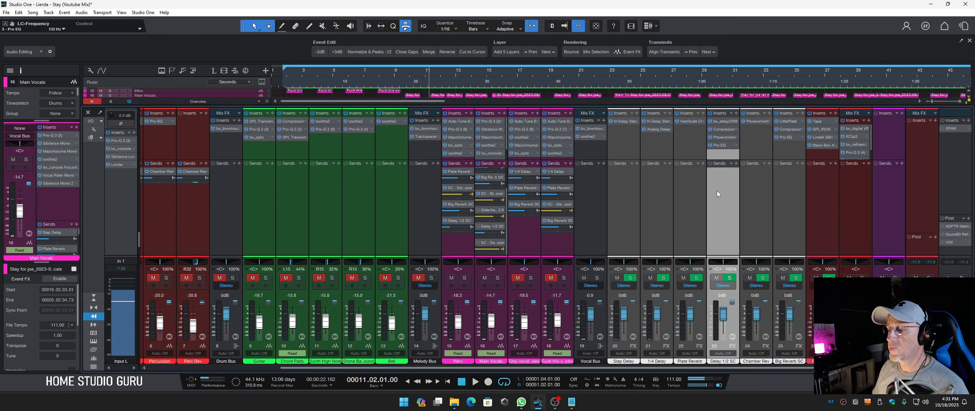
double_click(722, 122)
drag(553, 2, 758, 96)
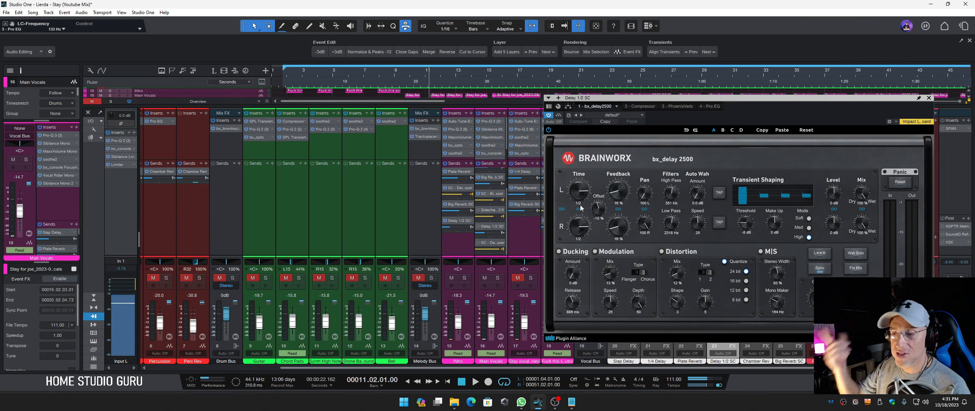
Activate the Main Vocals send to Delay 1/2 SC during playback and listen to the delay
key(space)
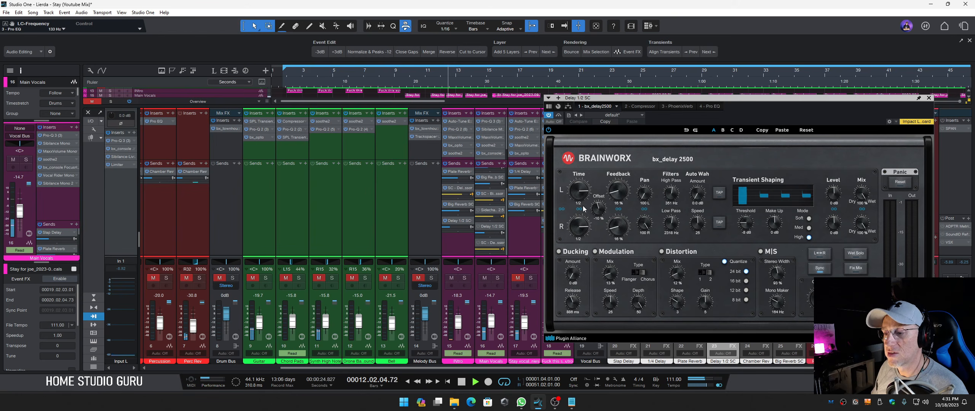
click(479, 226)
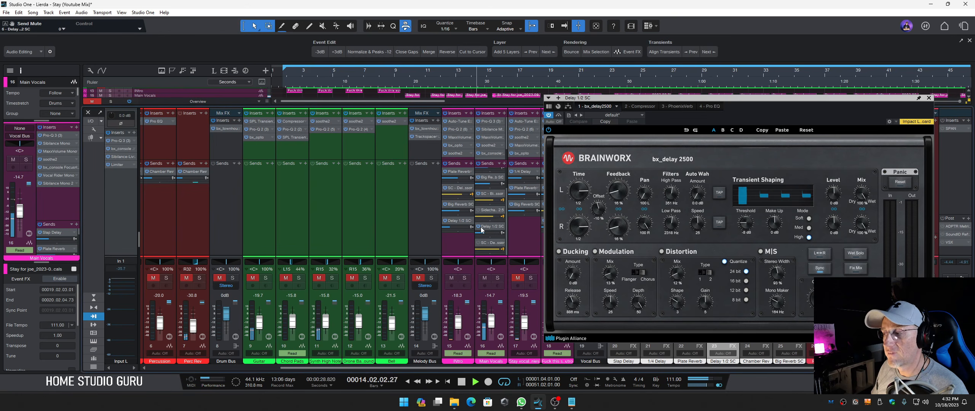
key(space)
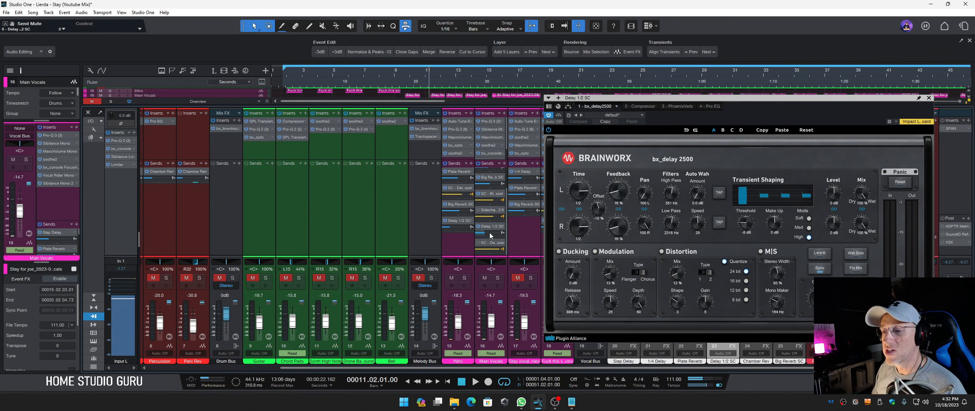
Check the sidechain send from Main Vocals to the Delay 1/2 SC compressor and audition its gain reduction
click(636, 107)
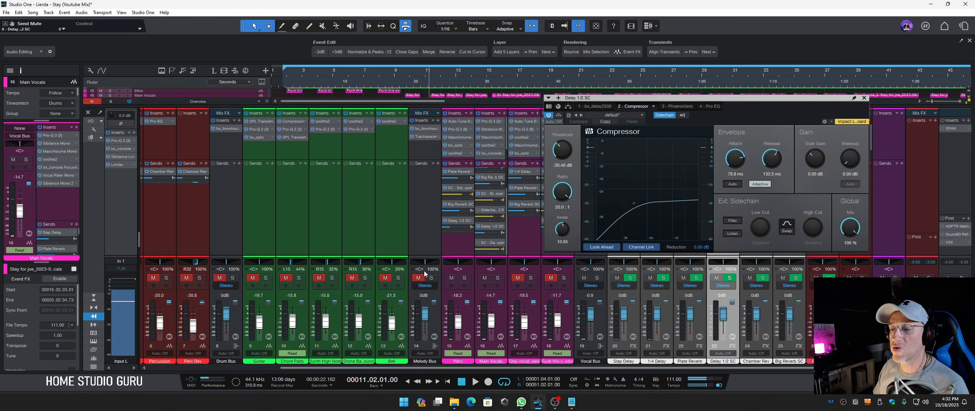
double_click(489, 211)
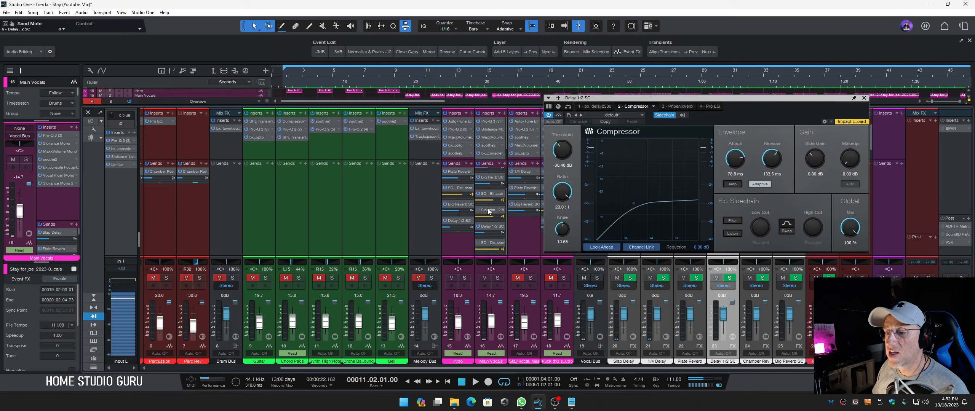
click(789, 98)
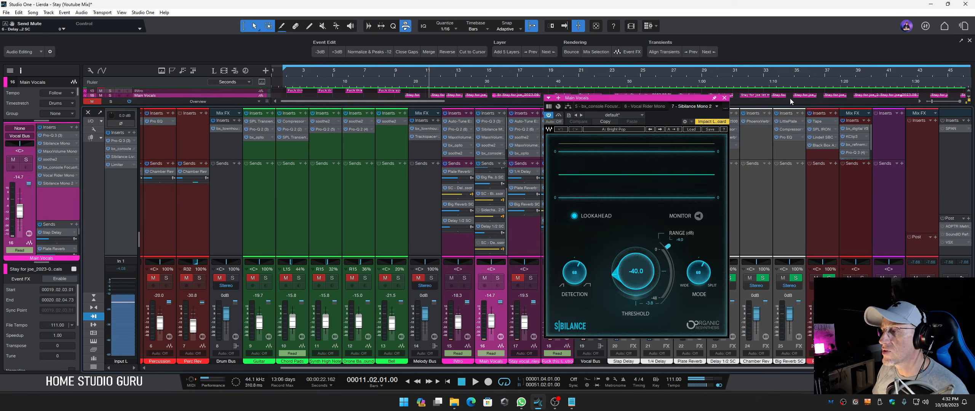
click(724, 98)
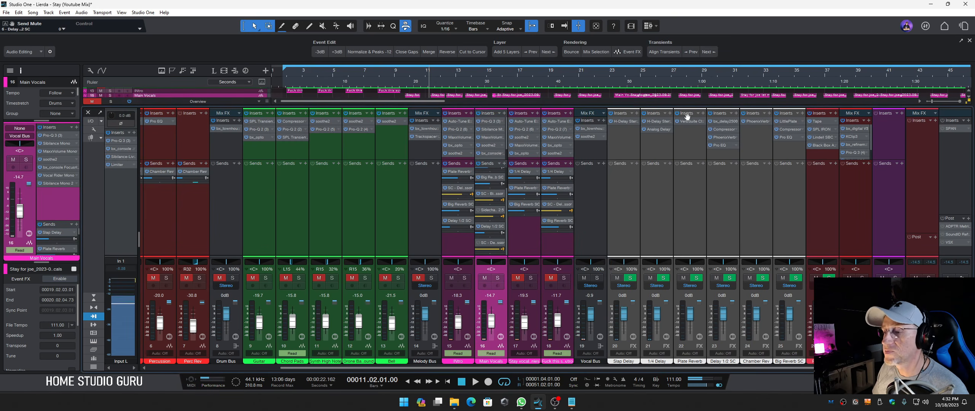
double_click(490, 243)
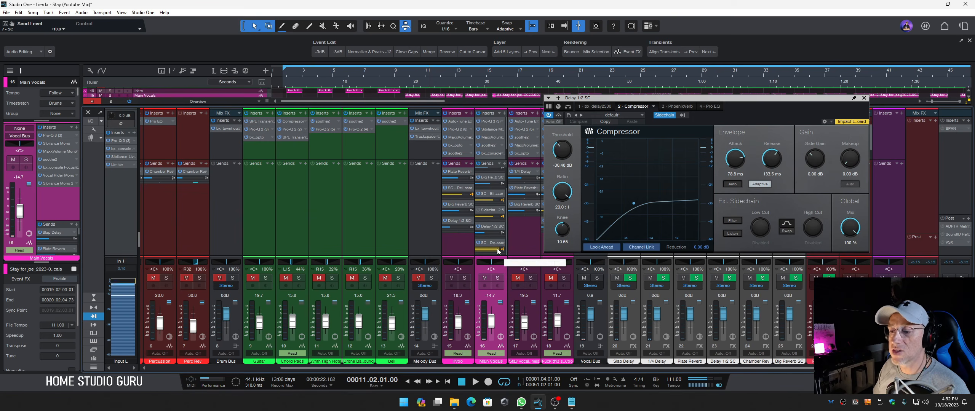
key(space)
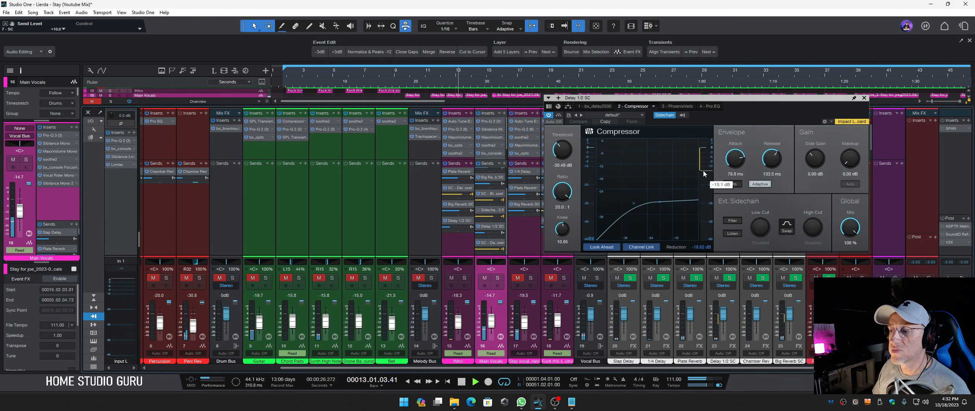
key(space)
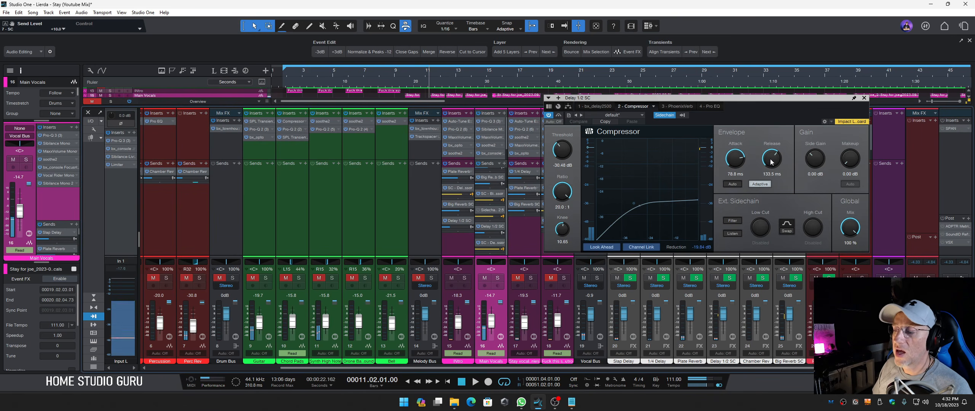
Raise the Delay 1/2 SC compressor's release to 401.8 ms while auditioning the vocal, and close the compressor
drag(771, 163, 771, 159)
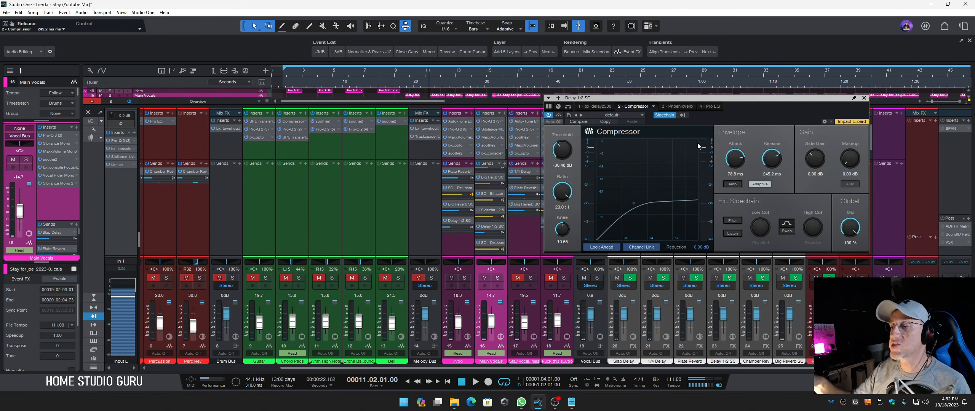
key(space)
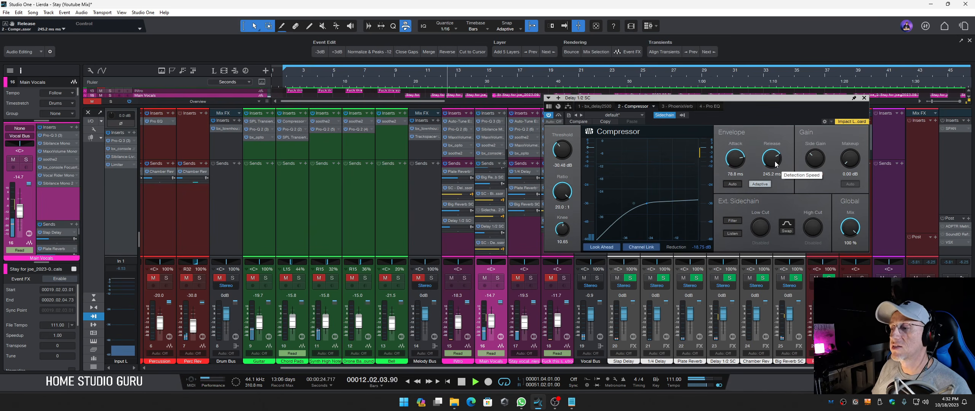
drag(775, 164, 777, 161)
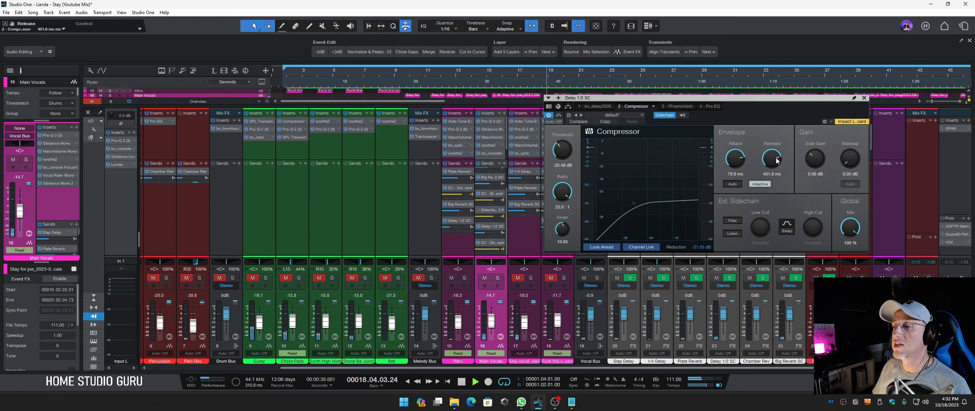
key(space)
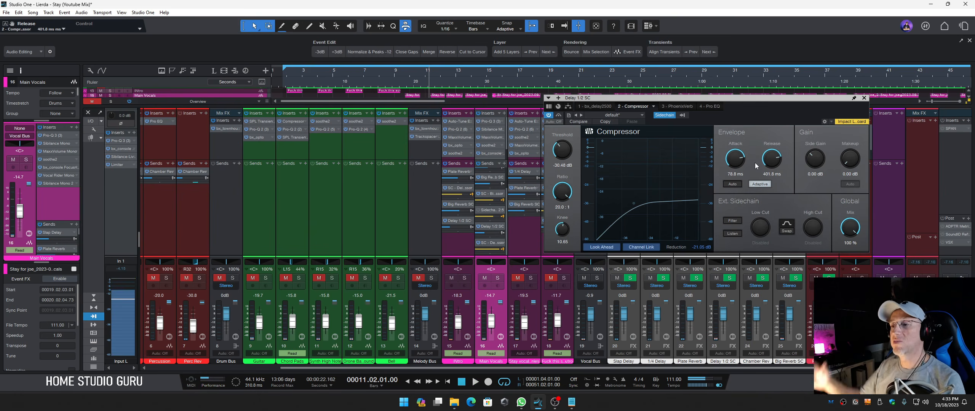
click(864, 98)
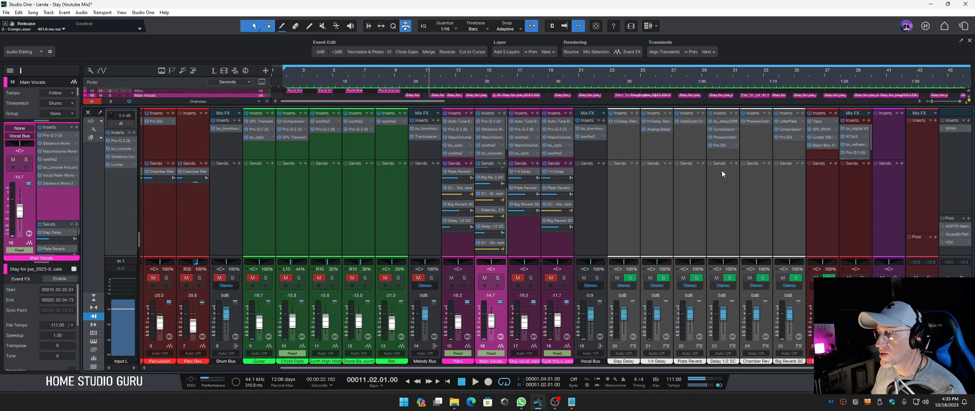
Compare the Delay 1/2 SC channel with and without its PhoenixVerb by bypassing and re-enabling the reverb
click(723, 155)
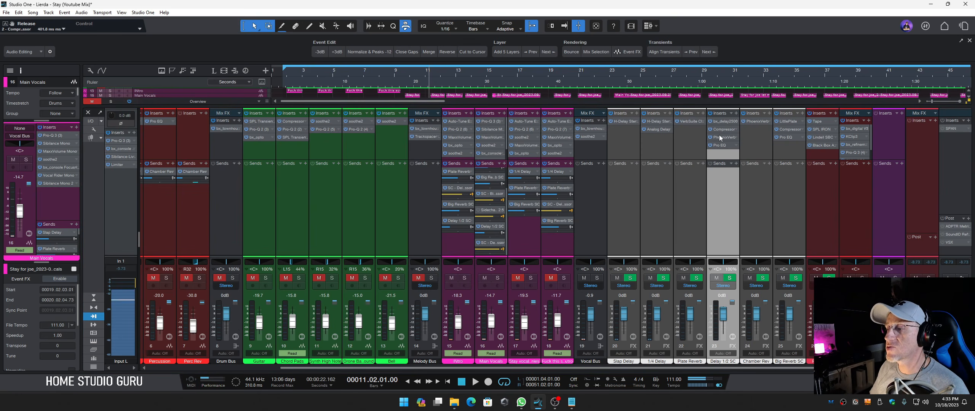
click(724, 137)
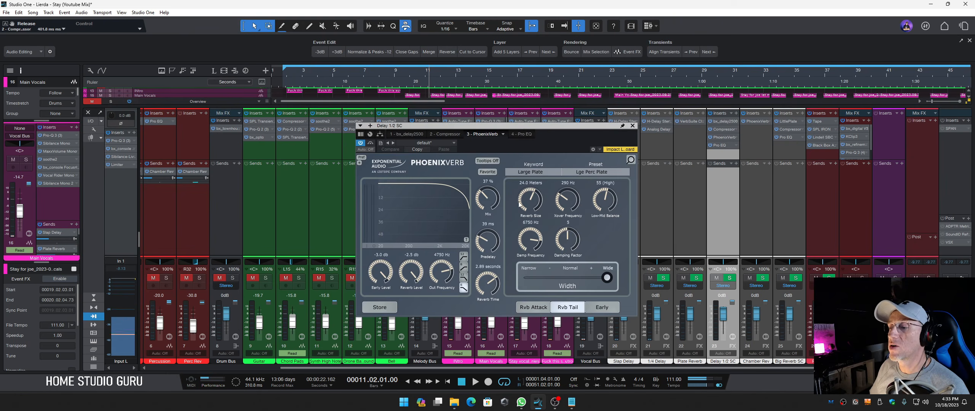
click(372, 146)
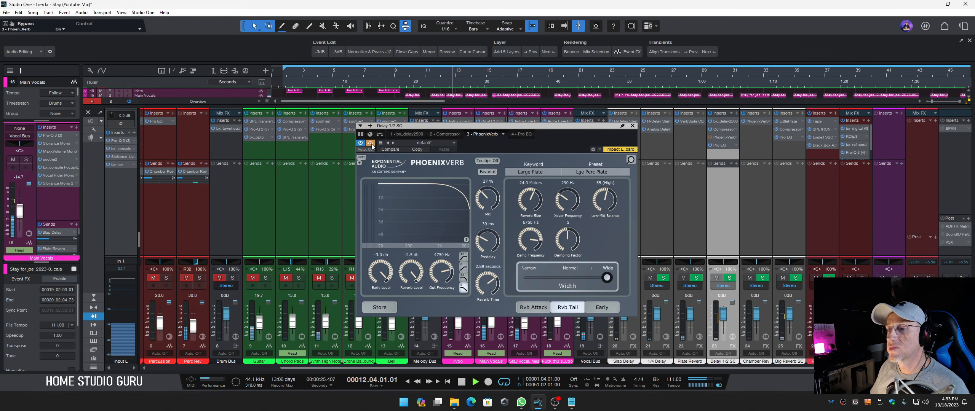
key(space)
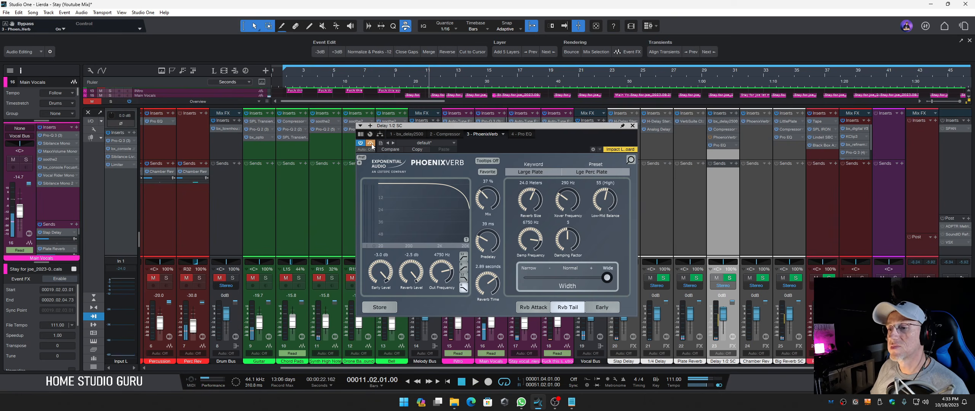
click(372, 145)
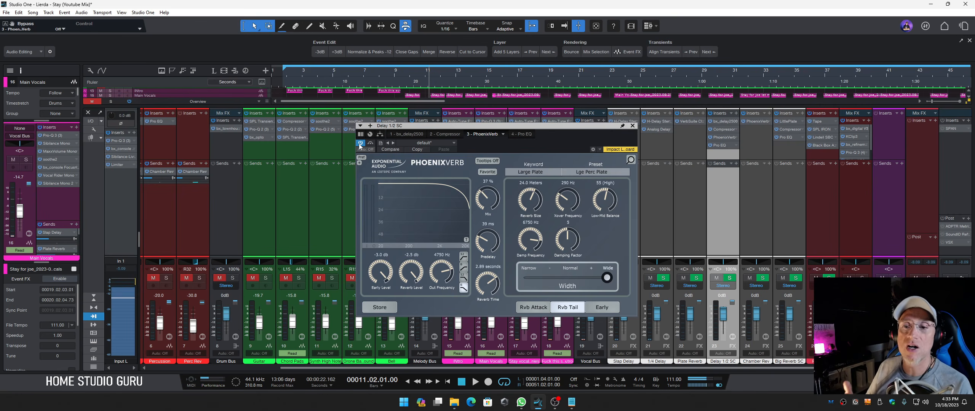
click(632, 126)
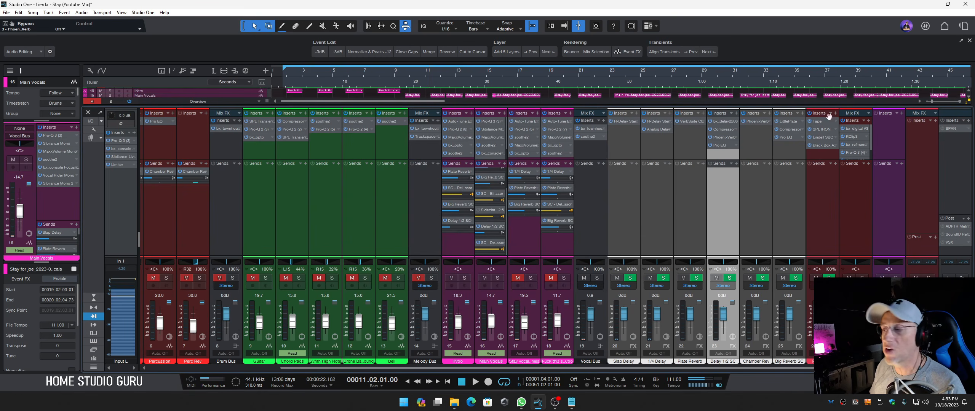
Set the high cut in the Delay 1/2 SC Pro EQ to 5.12 kHz and audition the result
click(726, 146)
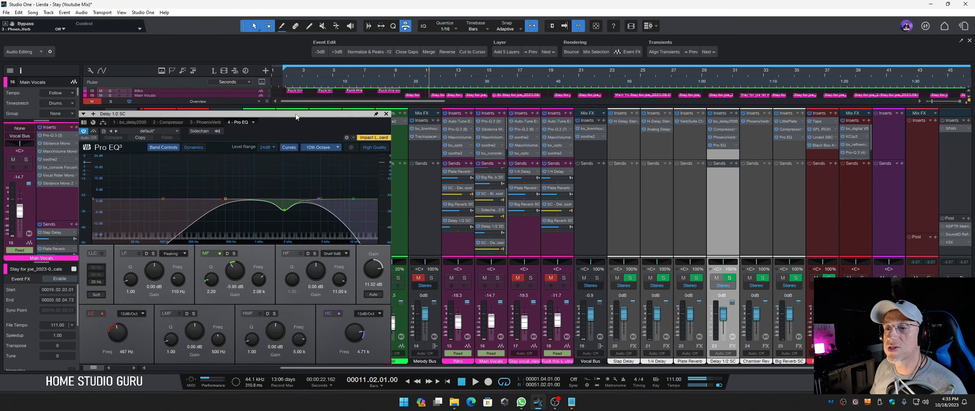
drag(296, 116, 671, 99)
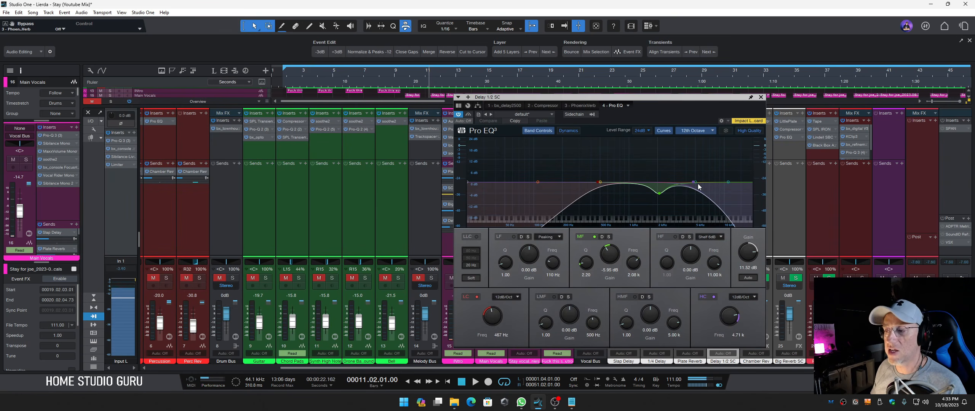
mouse_move(693, 182)
mouse_down()
mouse_move(716, 183)
mouse_move(644, 183)
mouse_move(696, 184)
mouse_up()
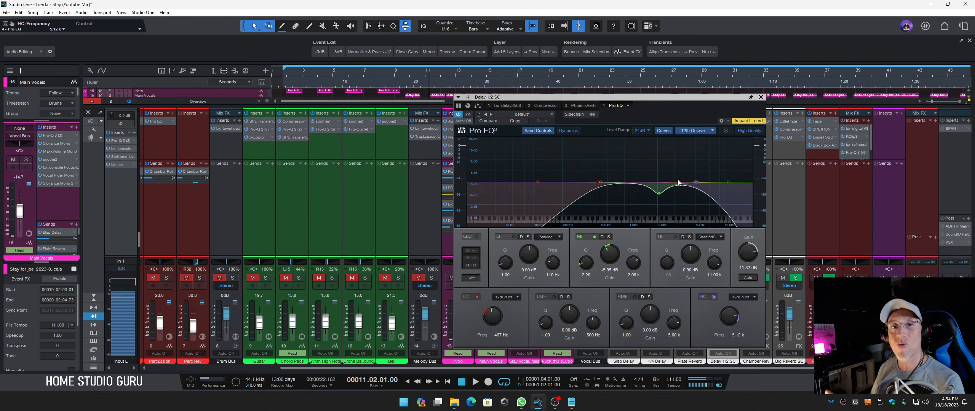
key(space)
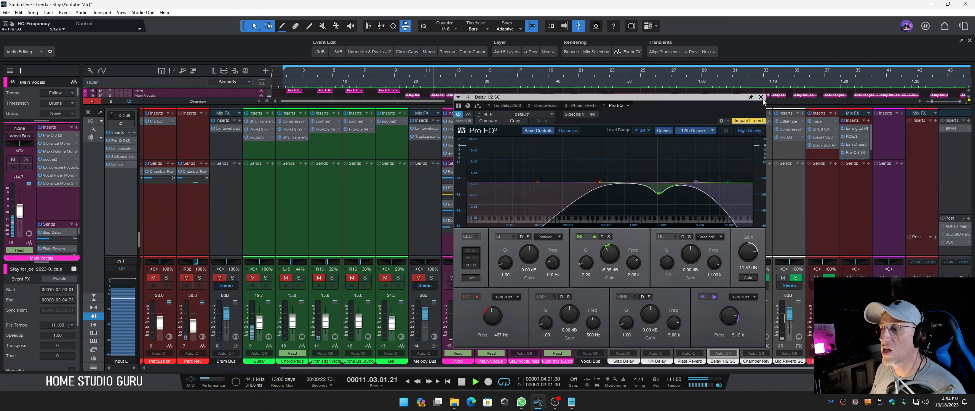
click(761, 97)
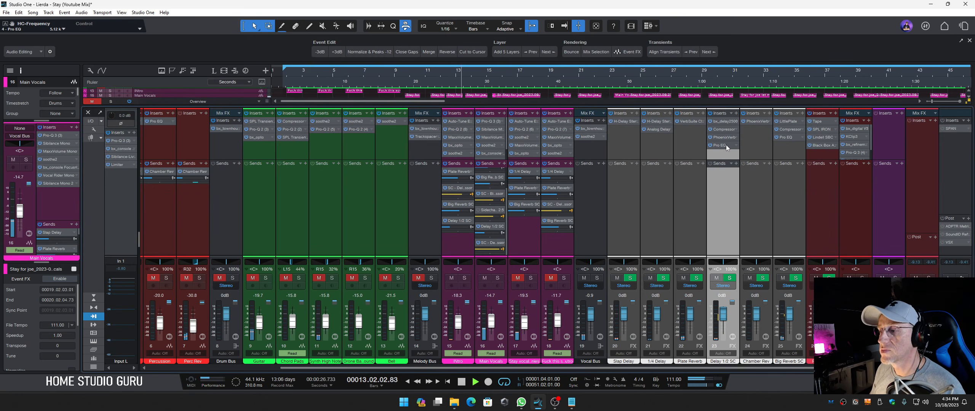
key(space)
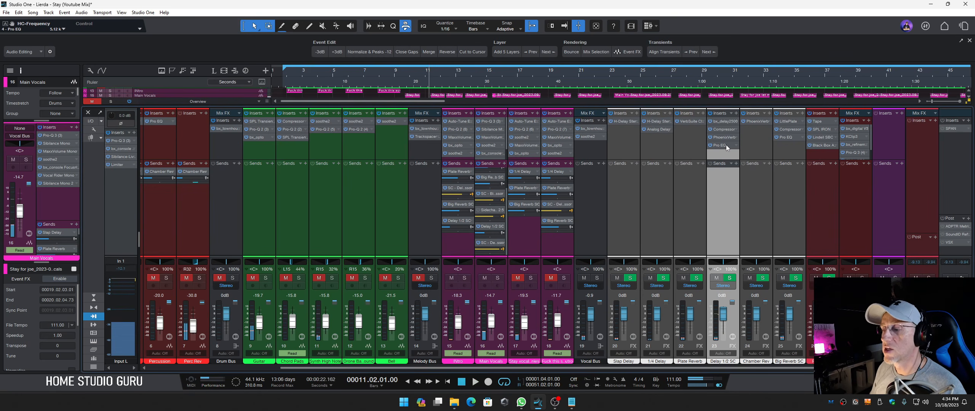
Insert Little AlterBoy after the Pro EQ on the Delay 1/2 SC channel
click(736, 113)
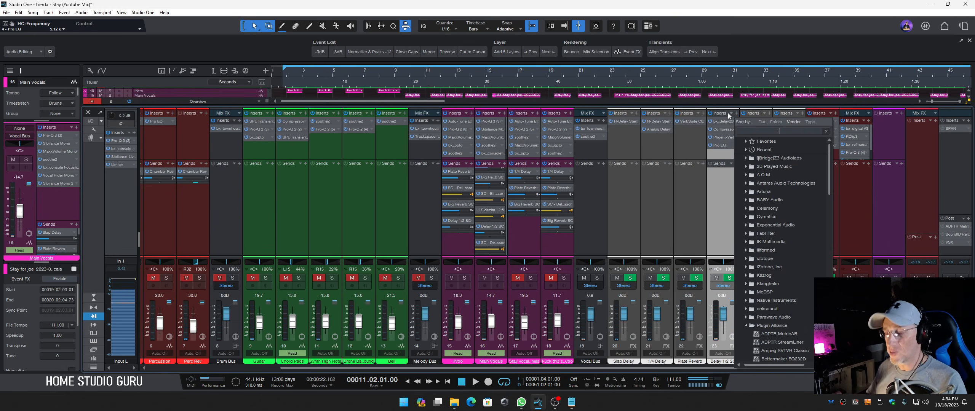
text(little)
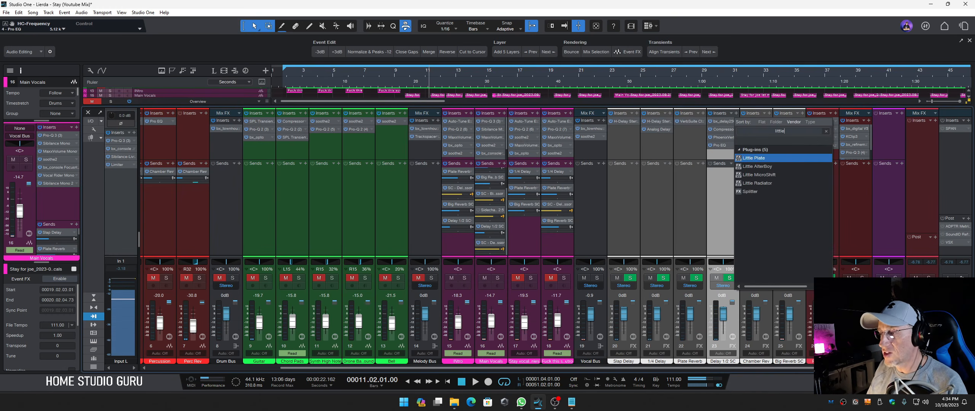
key(Down)
key(Return)
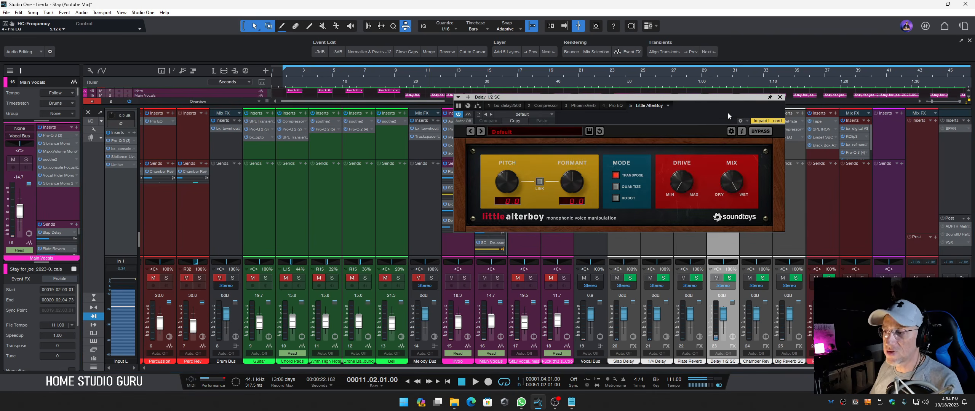
Lower Little AlterBoy's formant to -4.7 semitones and move it to the first insert on the Delay 1/2 SC channel
drag(720, 108, 523, 189)
drag(377, 260, 380, 262)
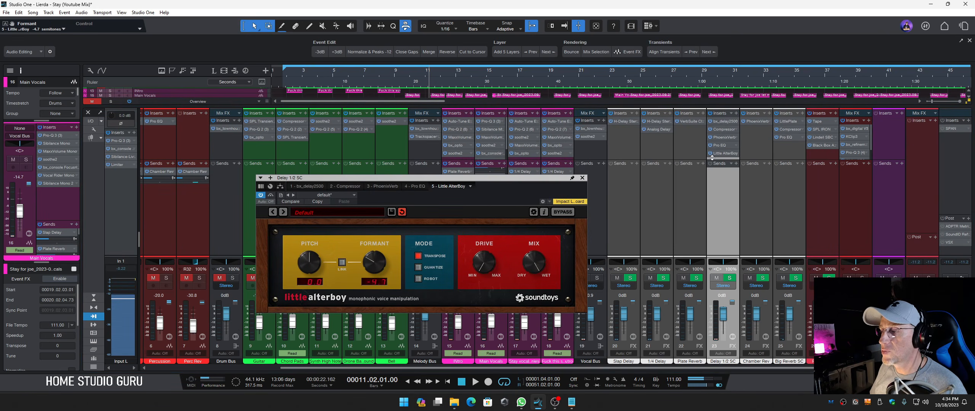
drag(721, 153, 728, 122)
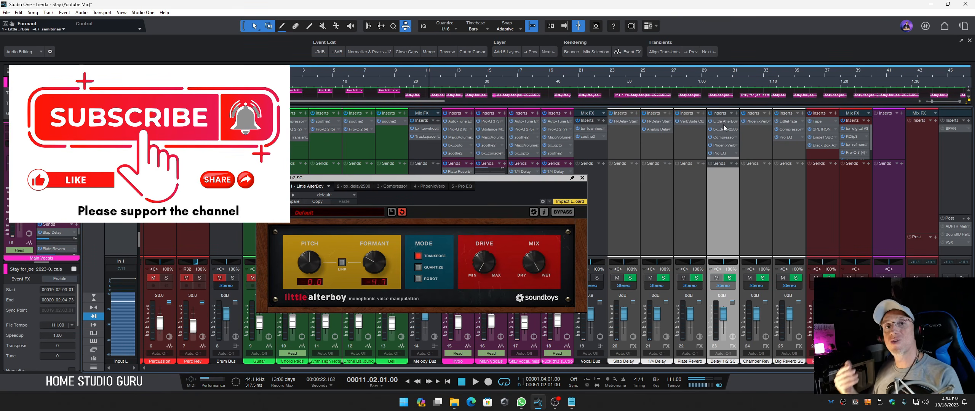
Audition the vocal delay while lowering Little AlterBoy's formant to -6.1 semitones and trying its drive
key(space)
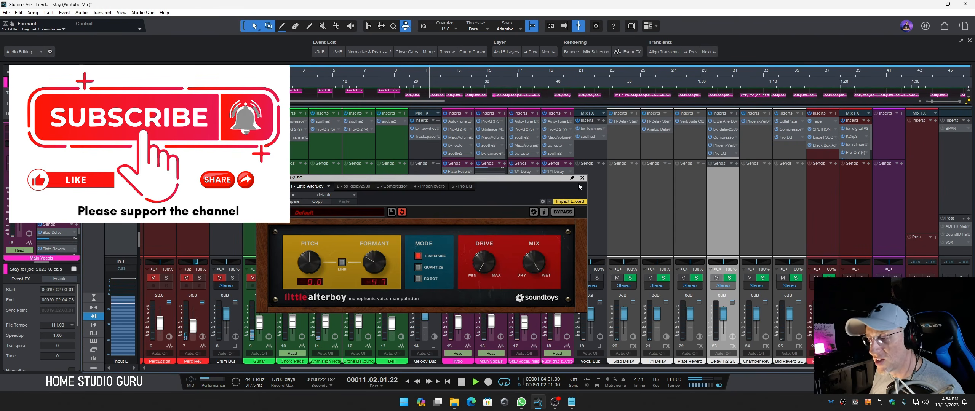
drag(374, 261, 374, 265)
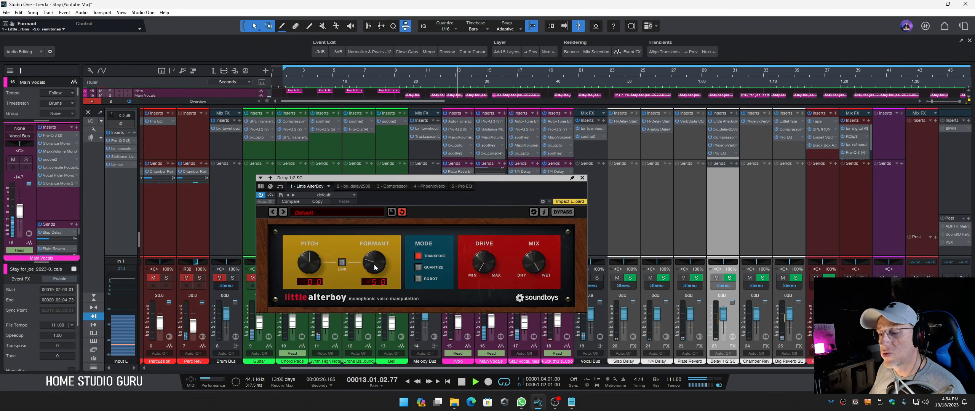
drag(490, 265, 481, 251)
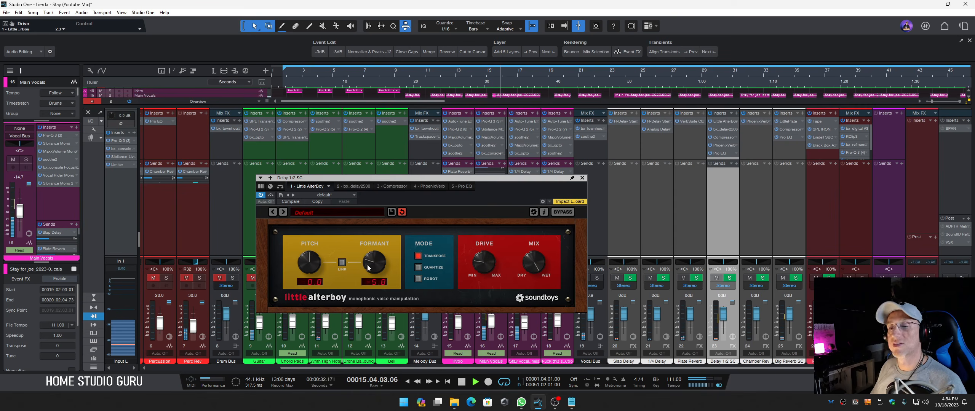
drag(368, 265, 369, 270)
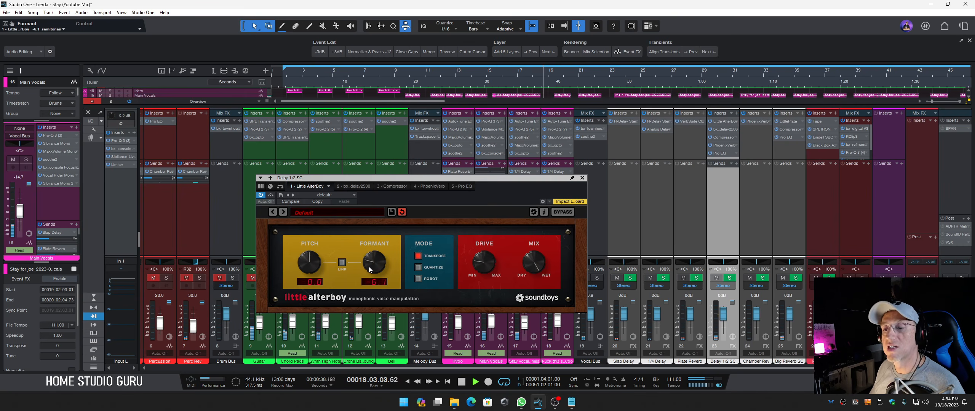
key(space)
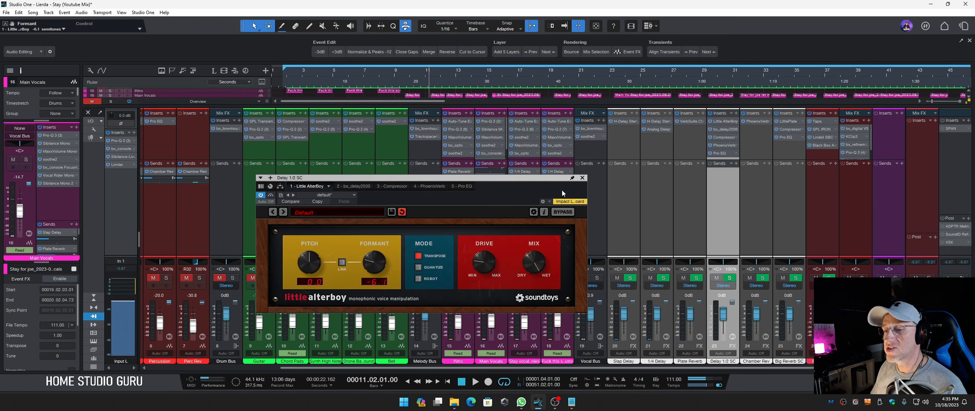
Close Little AlterBoy and remove it from the Delay 1/2 SC channel
click(582, 178)
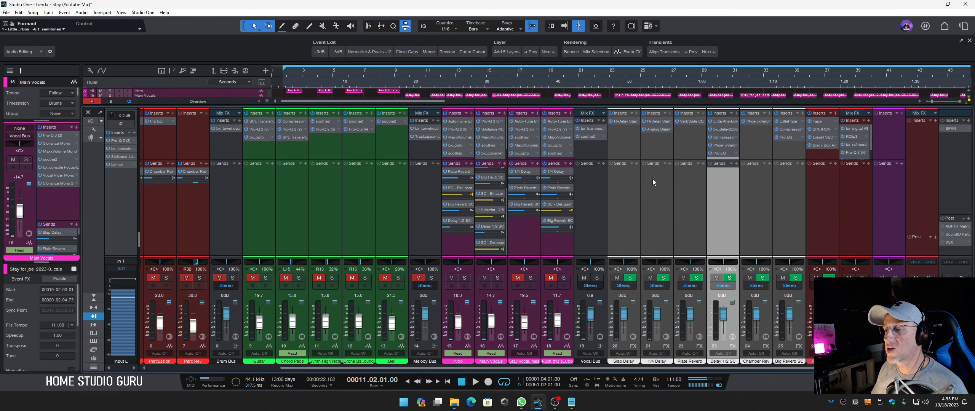
right_click(722, 122)
click(727, 203)
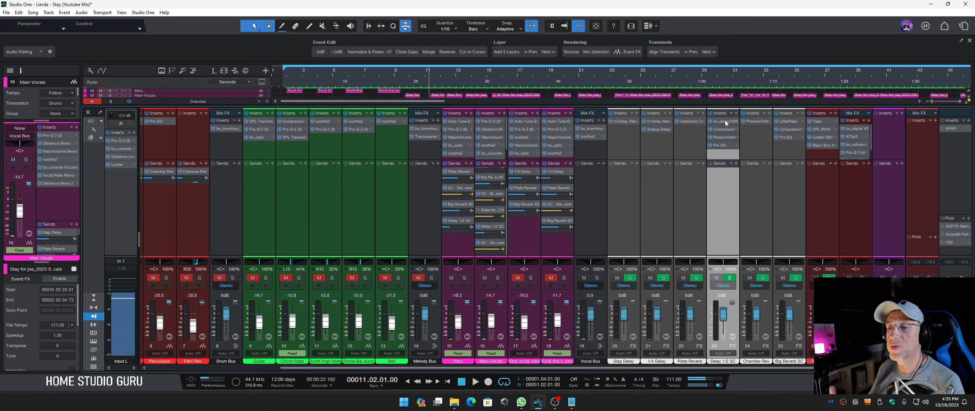
Open the Melody Bus Trackspacer from the Main Vocals sidechain send, and unmute the Melody Bus
double_click(490, 212)
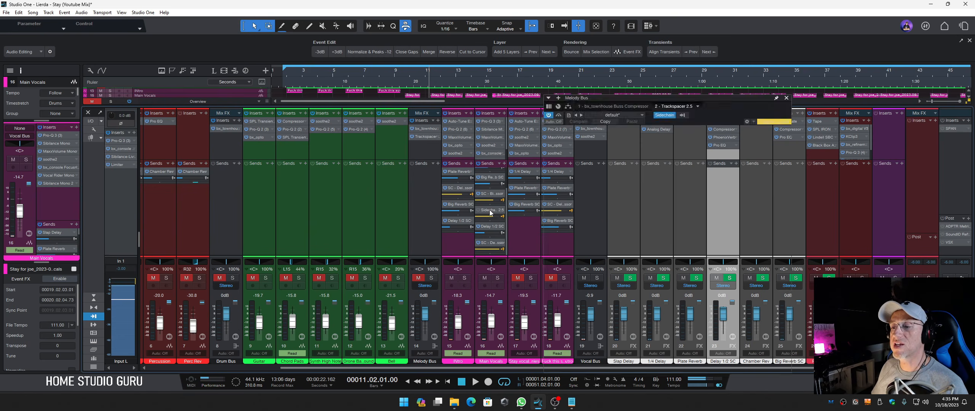
drag(685, 101, 767, 83)
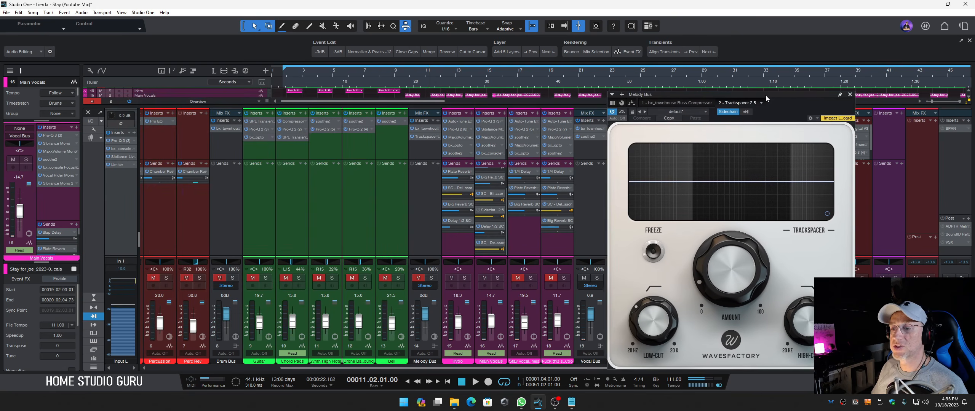
click(422, 136)
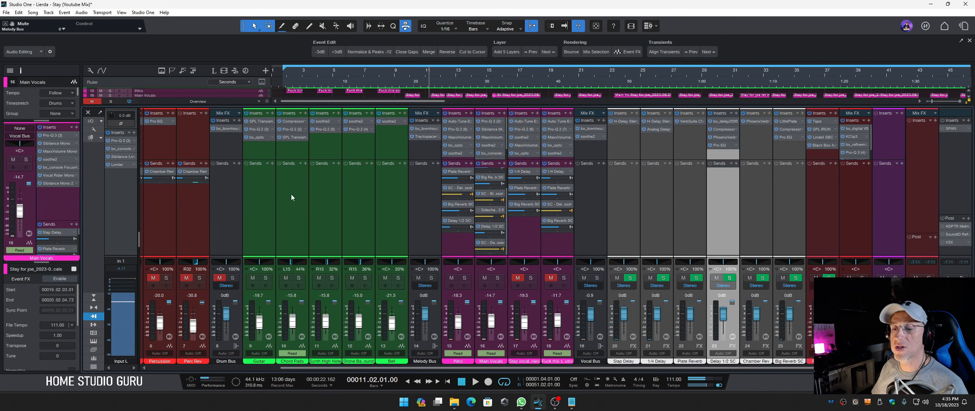
Compare the Melody Bus with and without its vocal-sidechained Trackspacer by bypassing and re-enabling the plugin around playback
key(space)
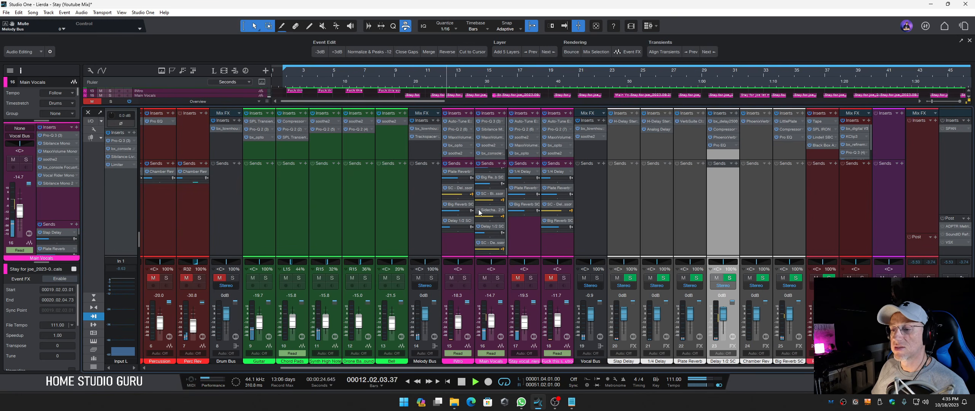
click(421, 137)
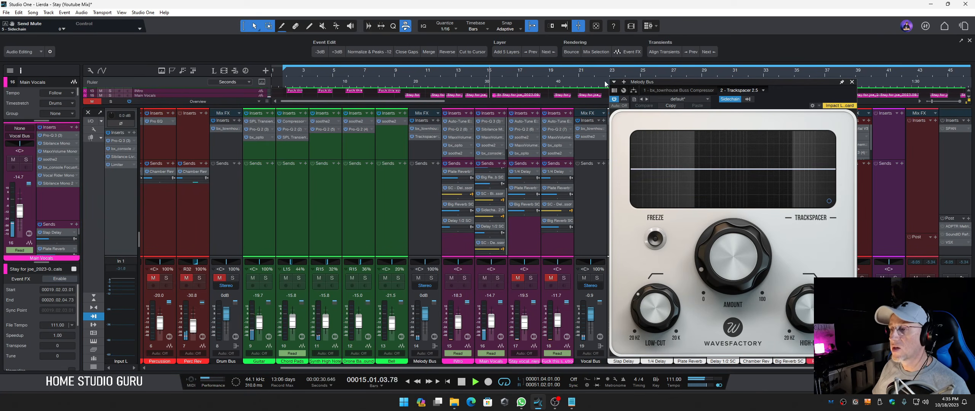
click(624, 100)
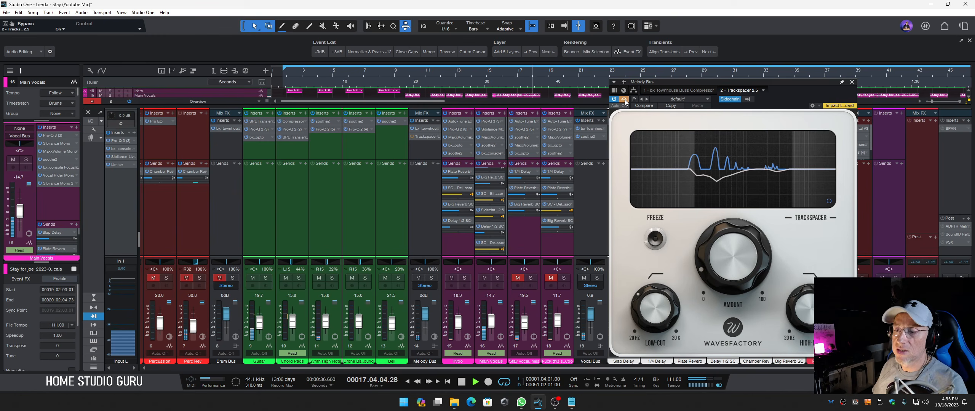
key(space)
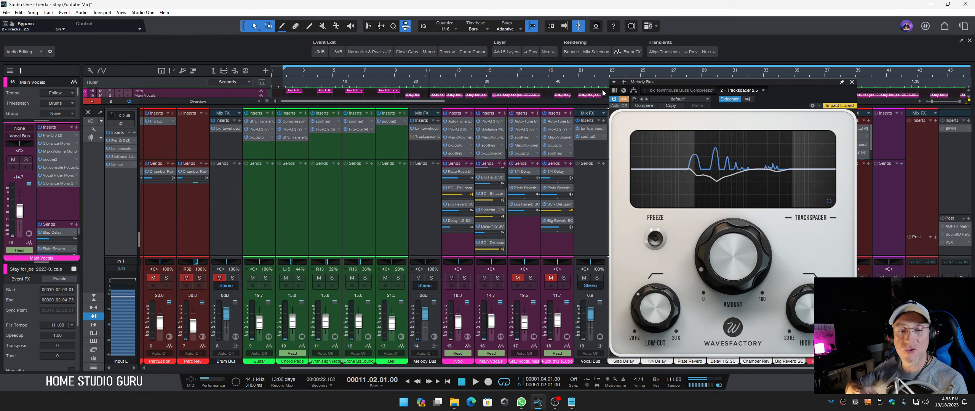
click(614, 100)
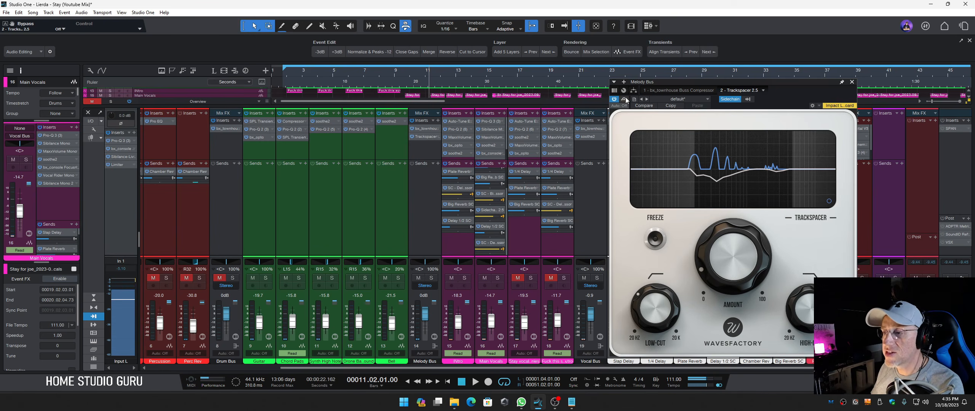
Raise the Trackspacer's release to about 304 ms in its Advanced Panel and audition the ducking on the Melody Bus
click(829, 201)
mouse_move(778, 190)
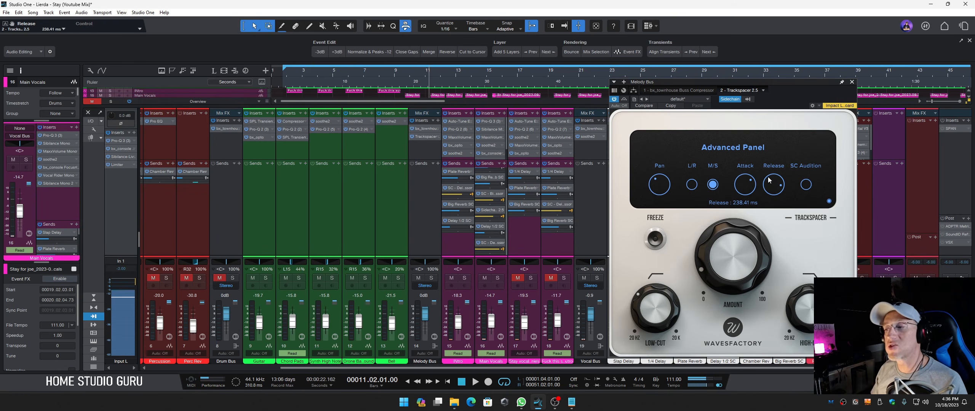
drag(775, 192, 774, 185)
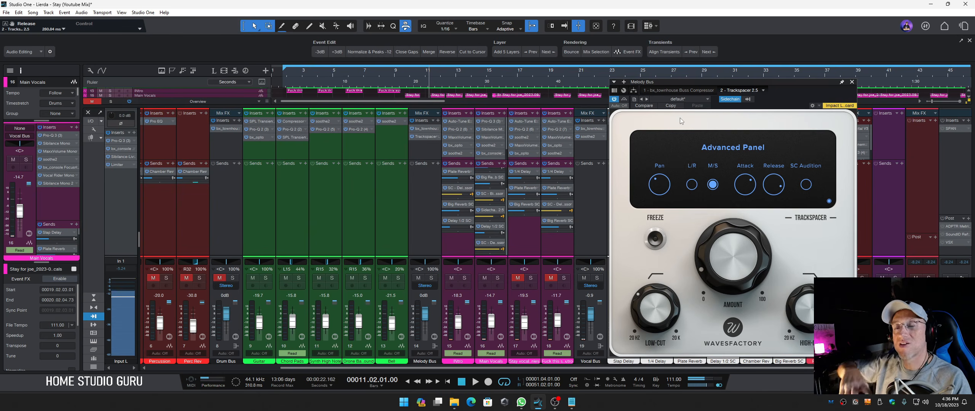
key(space)
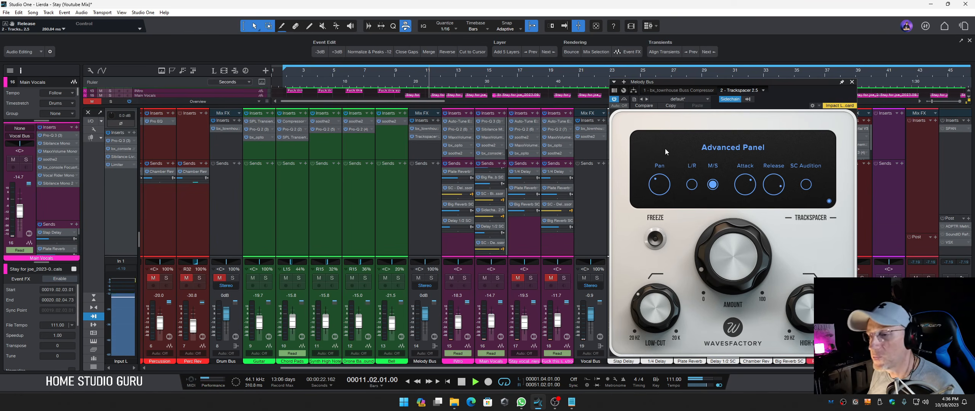
mouse_move(770, 189)
drag(770, 189, 776, 187)
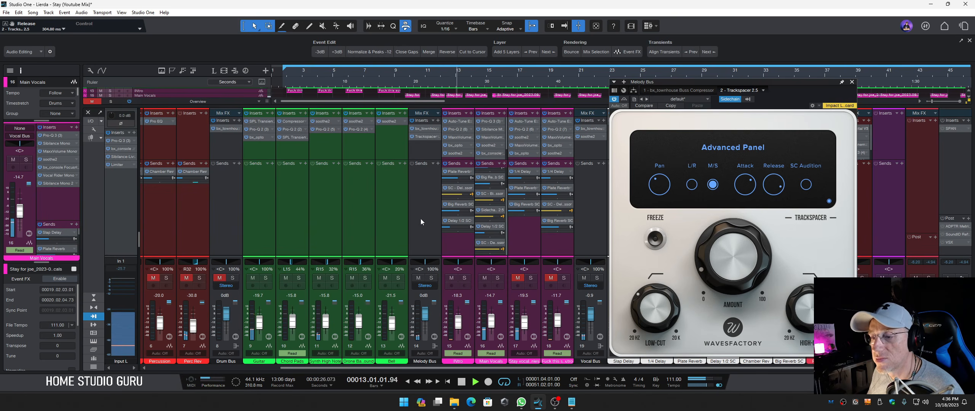
click(422, 137)
click(422, 137)
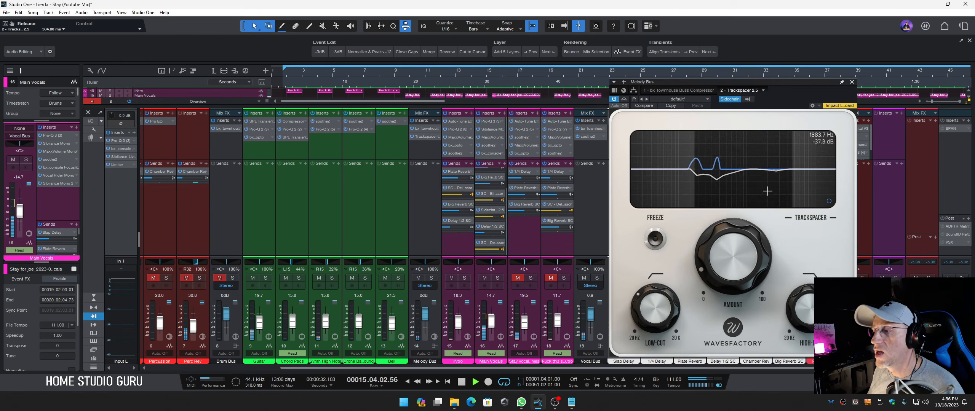
key(space)
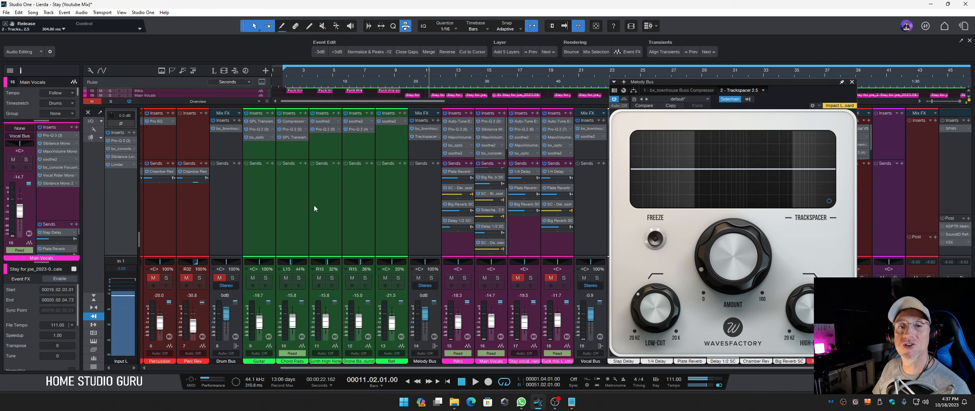
Play the vocal passage repeatedly to examine the Trackspacer's amount and reduction curve, and close the plugin
mouse_move(702, 257)
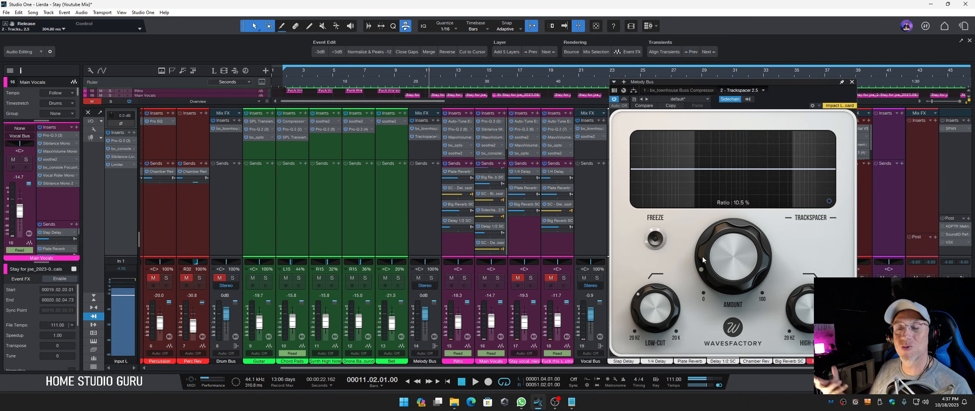
key(space)
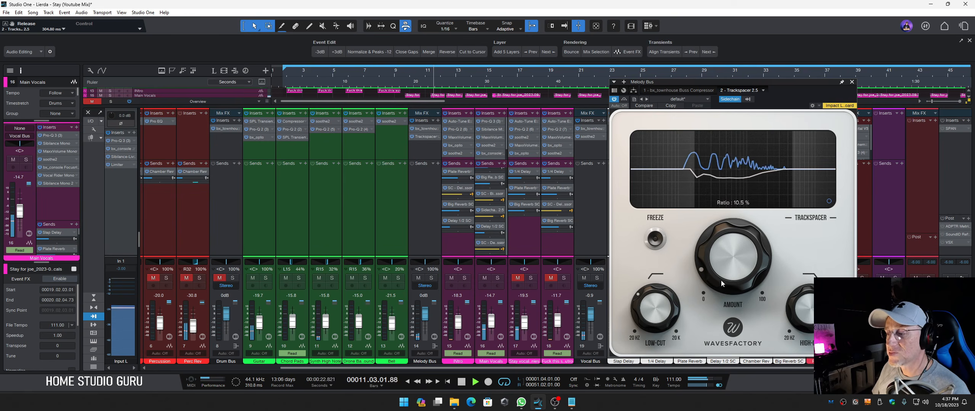
key(space)
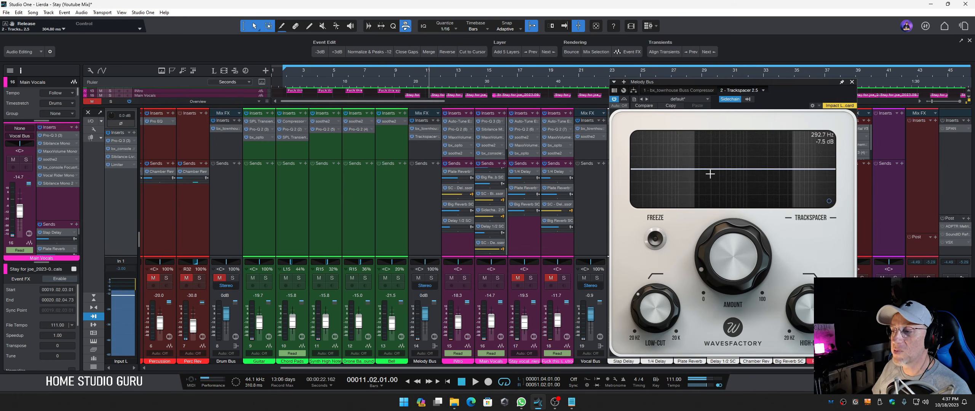
key(space)
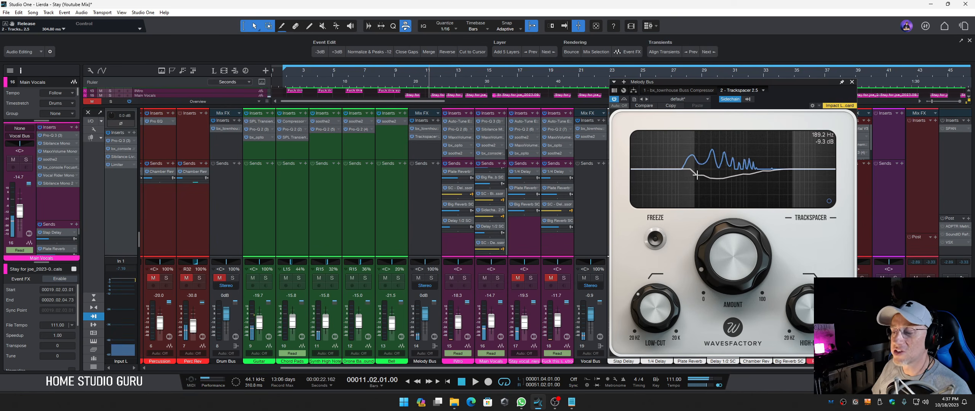
key(space)
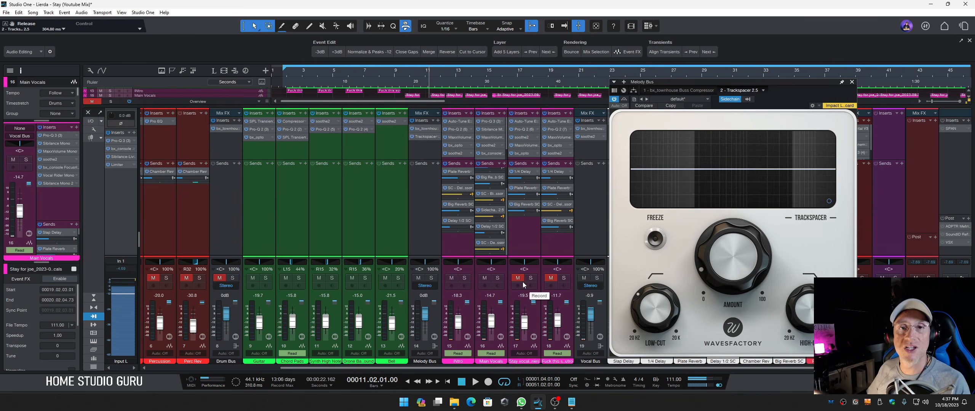
key(space)
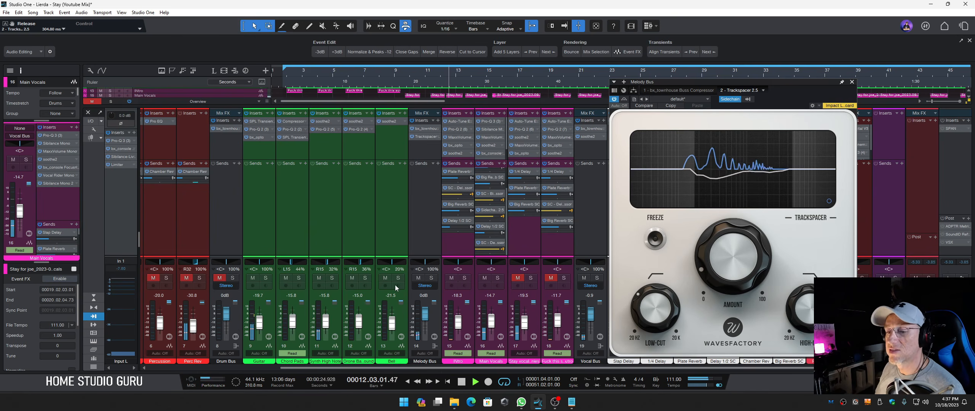
mouse_move(712, 271)
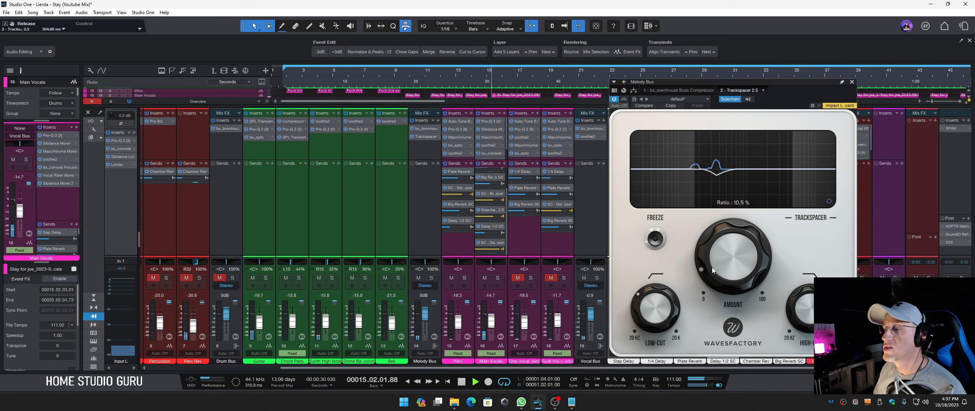
click(852, 82)
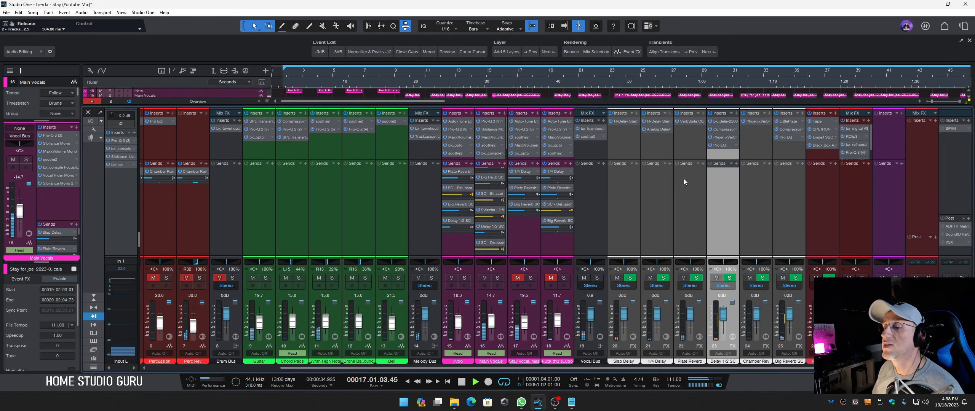
Unmute the Stay vocals_harmonies and intro-outro vocal tracks during playback, and stop the song
click(518, 278)
click(551, 278)
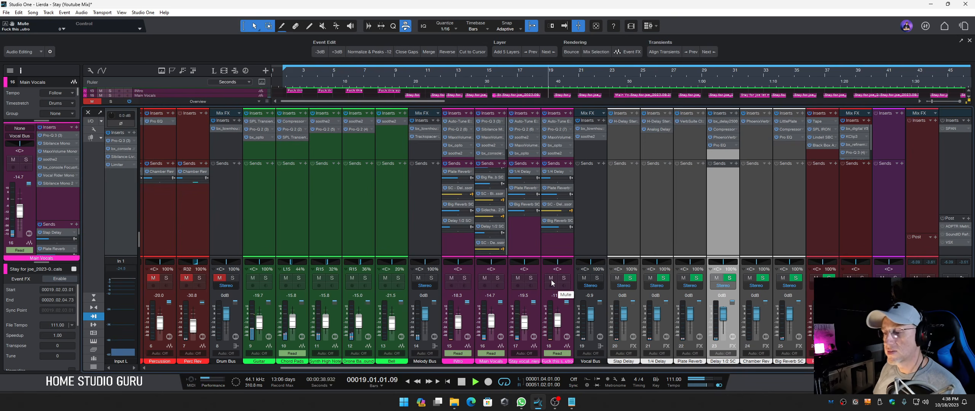
key(space)
Hide the mixer and select the Main Vocals event starting just before bar 16 in the arrangement
key(F3)
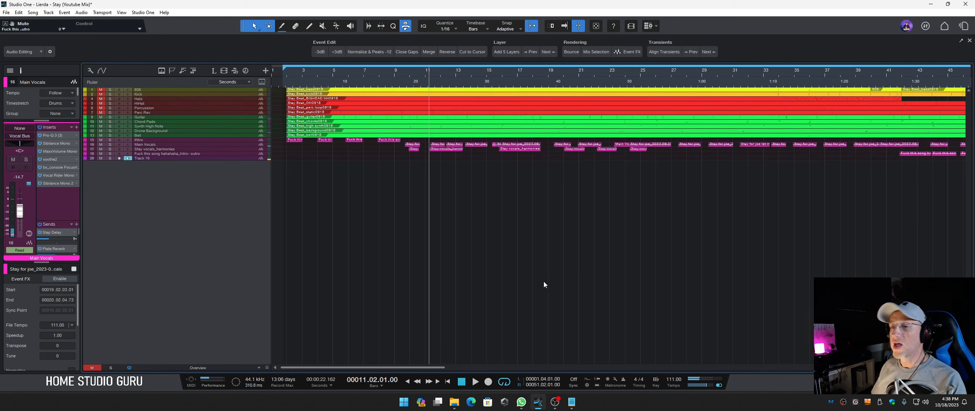
scroll(548, 225, up, 3)
scroll(548, 235, down, 4)
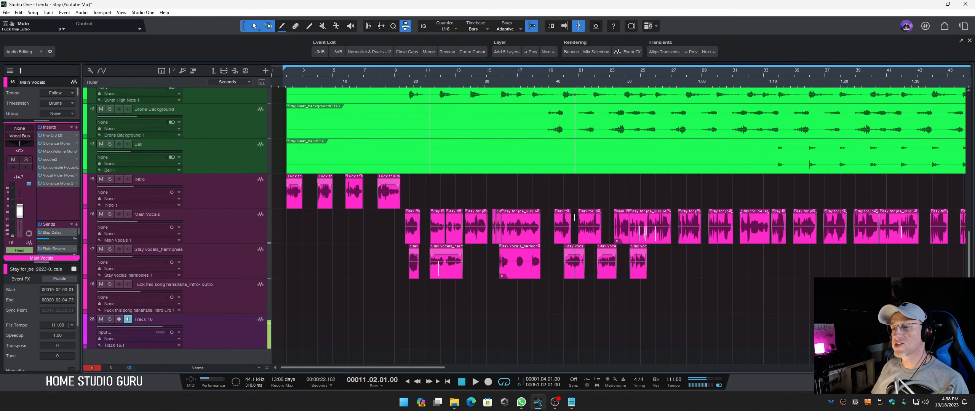
scroll(506, 71, up, 6)
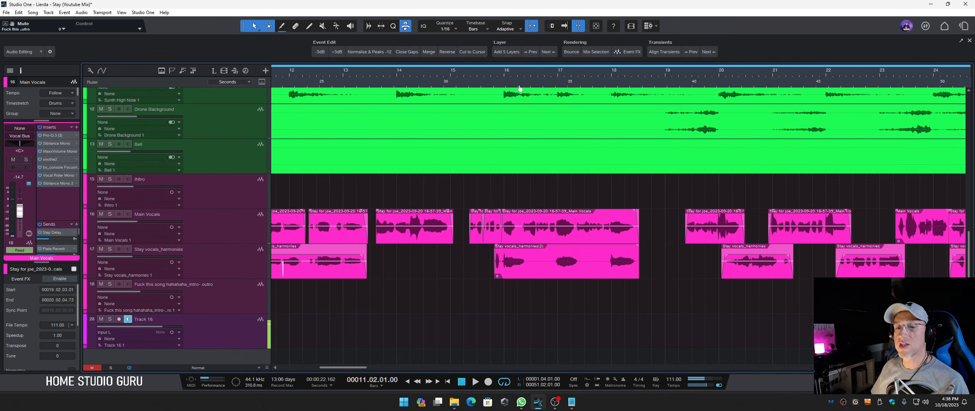
click(239, 235)
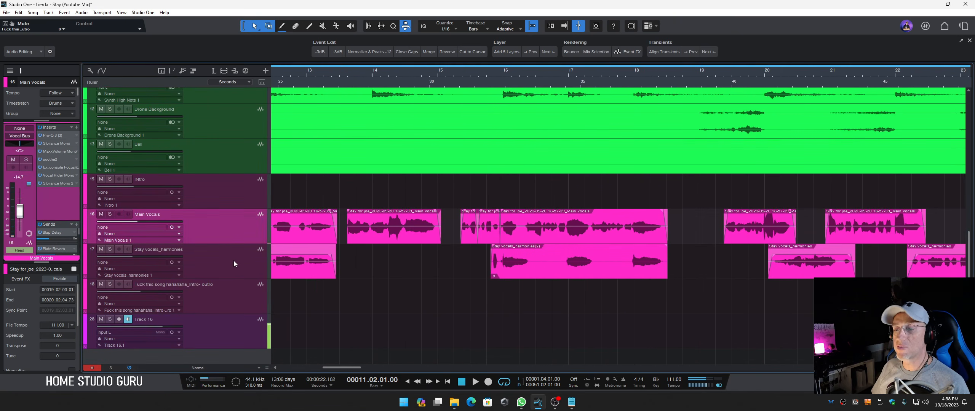
click(552, 228)
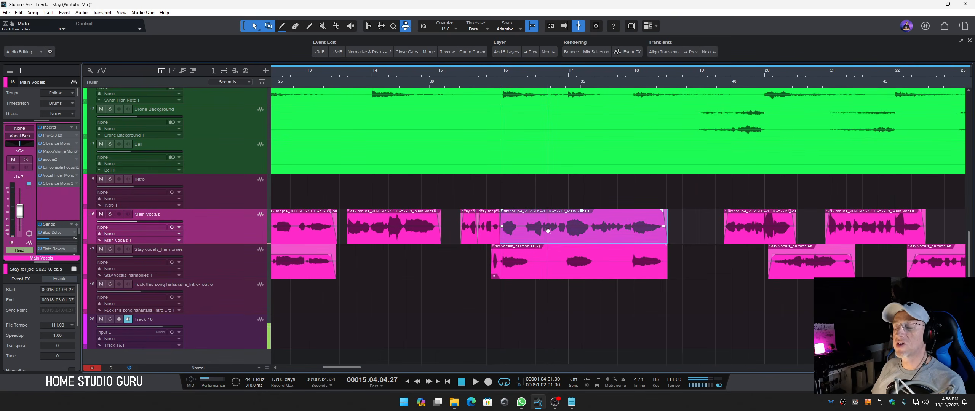
Open the selected Main Vocals event in Melodyne and try to change its detection algorithm
double_click(524, 228)
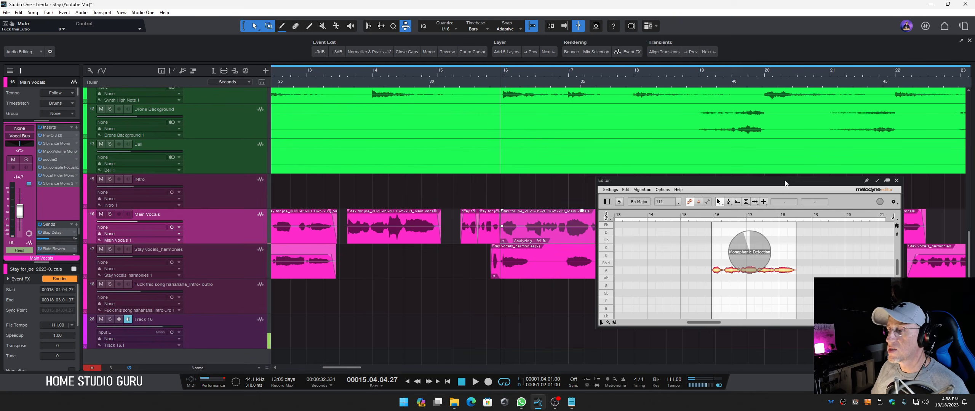
drag(785, 183, 574, 109)
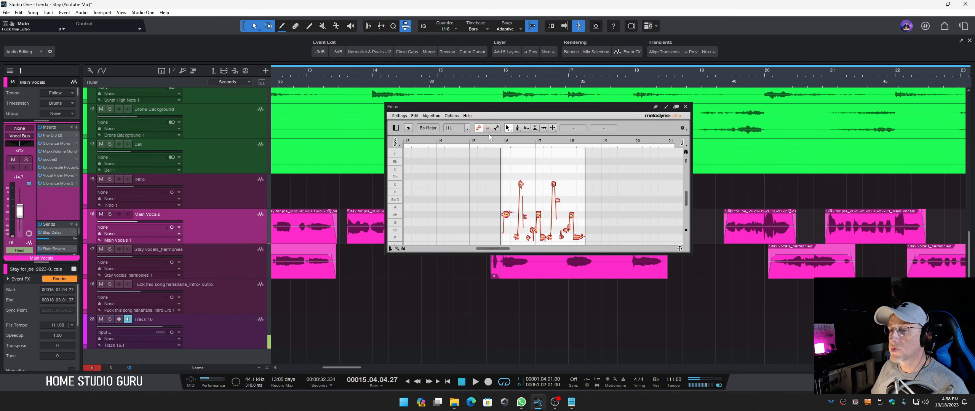
click(429, 116)
click(438, 142)
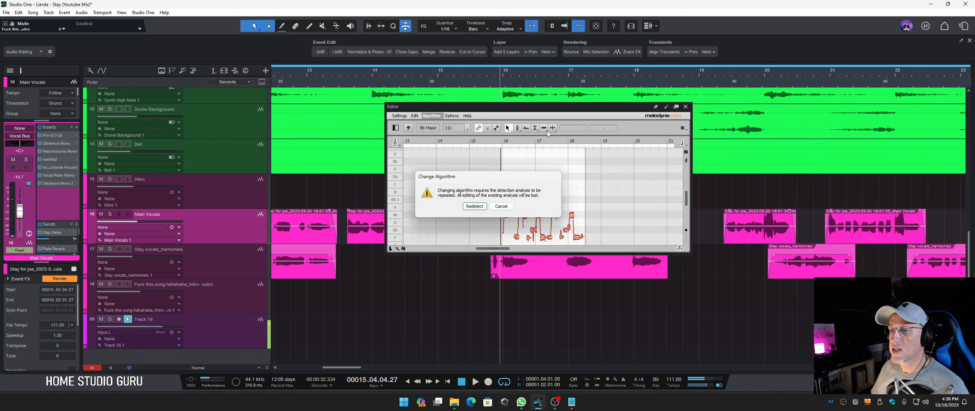
click(507, 206)
drag(571, 110, 531, 75)
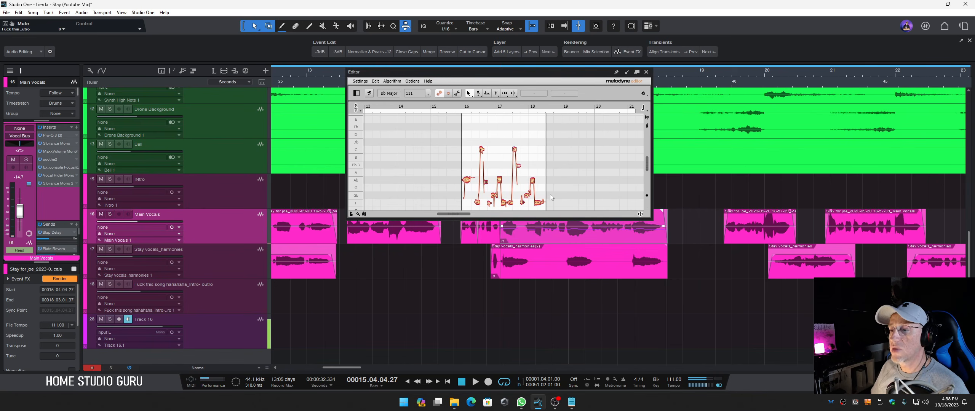
Select the C 4 note after bar 17 in Melodyne and switch the time grid to a finer note value
scroll(503, 176, up, 5)
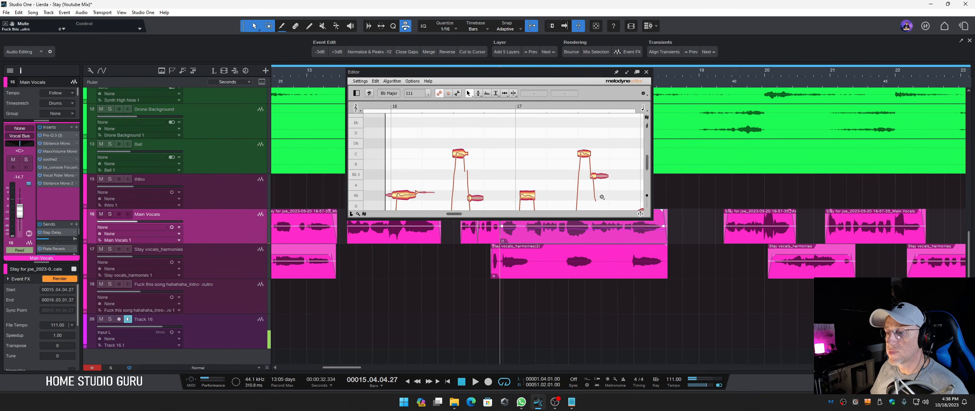
scroll(460, 164, down, 1)
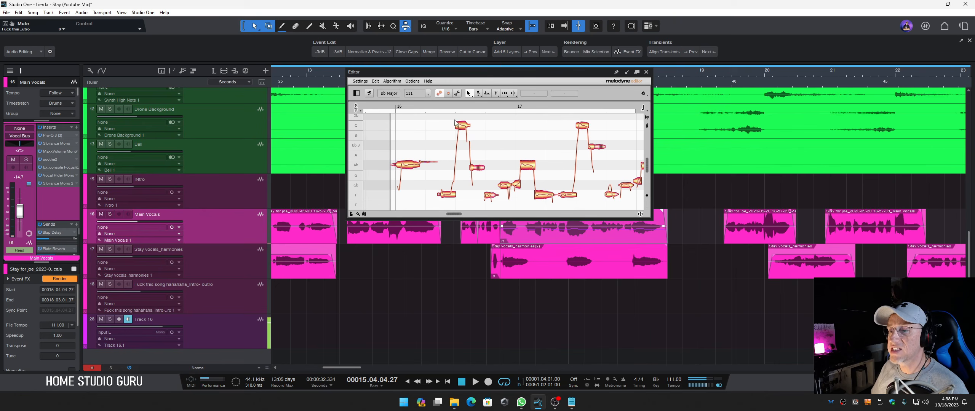
scroll(530, 152, down, 2)
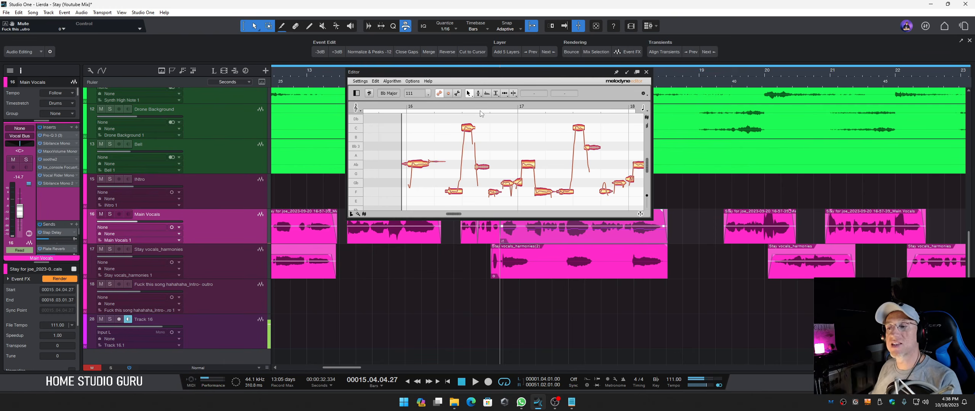
click(578, 132)
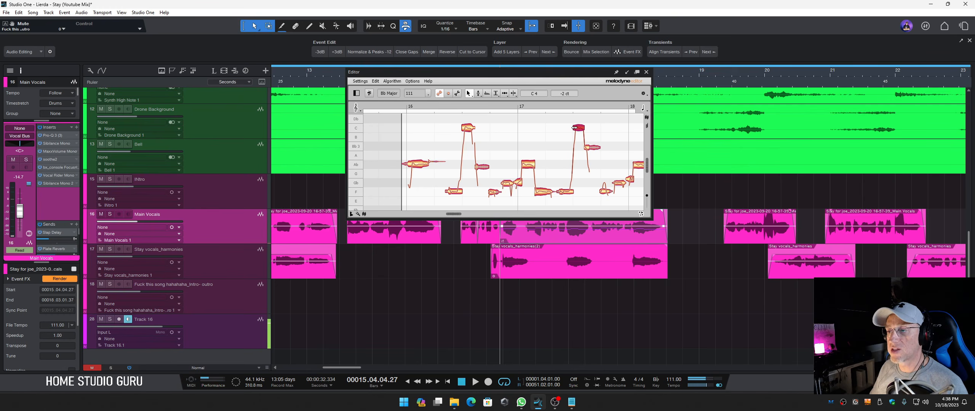
click(643, 110)
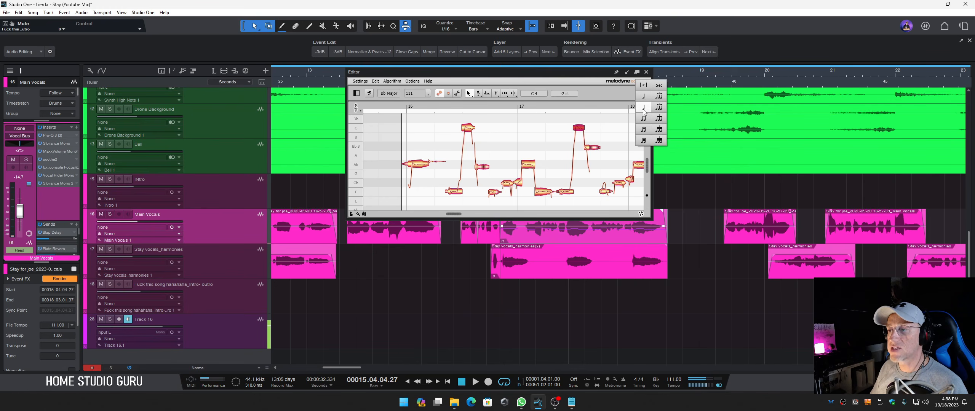
click(643, 131)
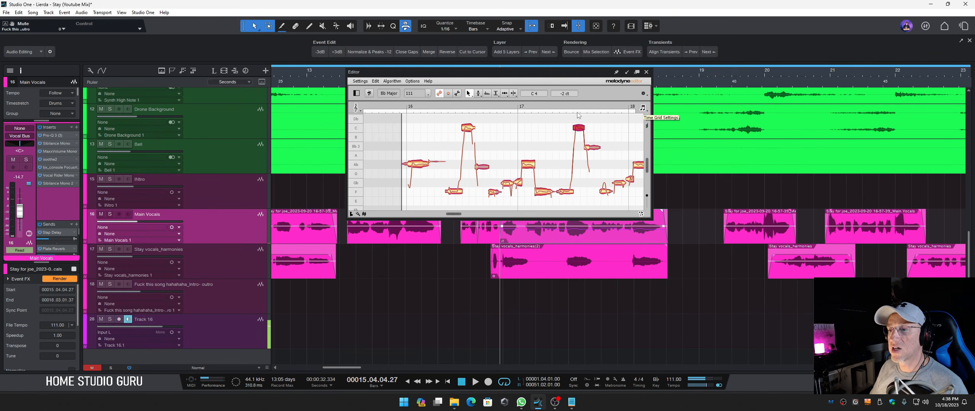
Nudge the start of the Ab 3 note just after bar 17 slightly earlier and close Melodyne
drag(567, 132, 645, 152)
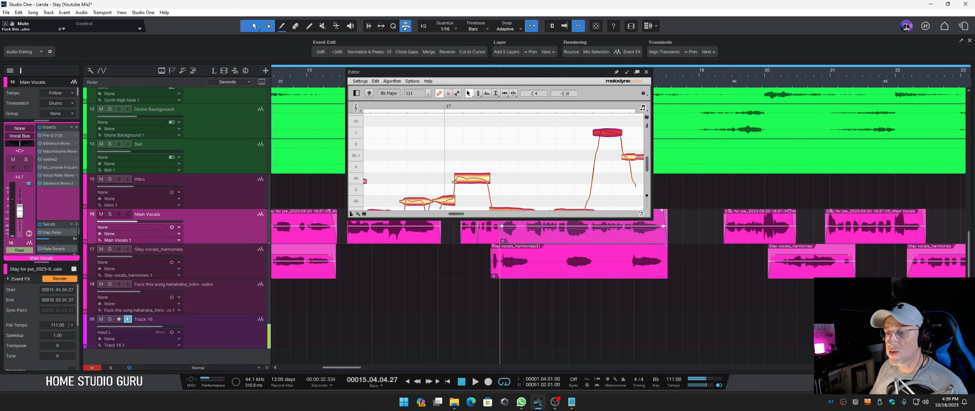
drag(455, 181, 454, 181)
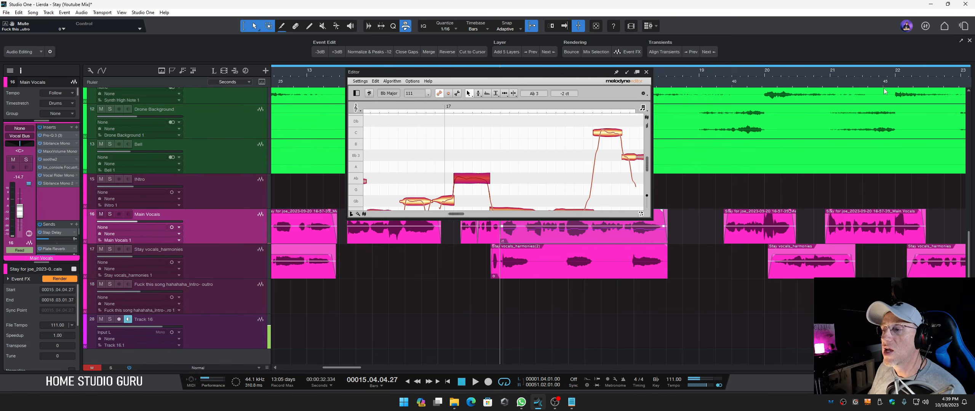
click(646, 73)
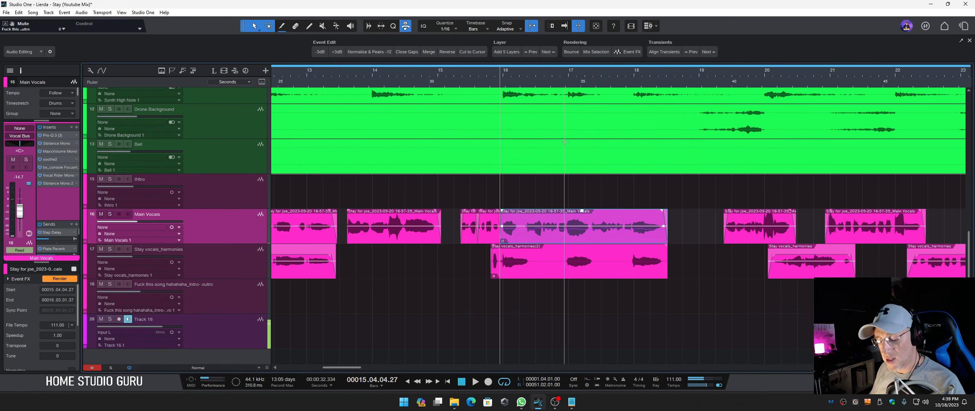
Check the Main Vocals inserts in the mixer, return to the arrangement, and undo the Melodyne edit on the vocal event
key(F3)
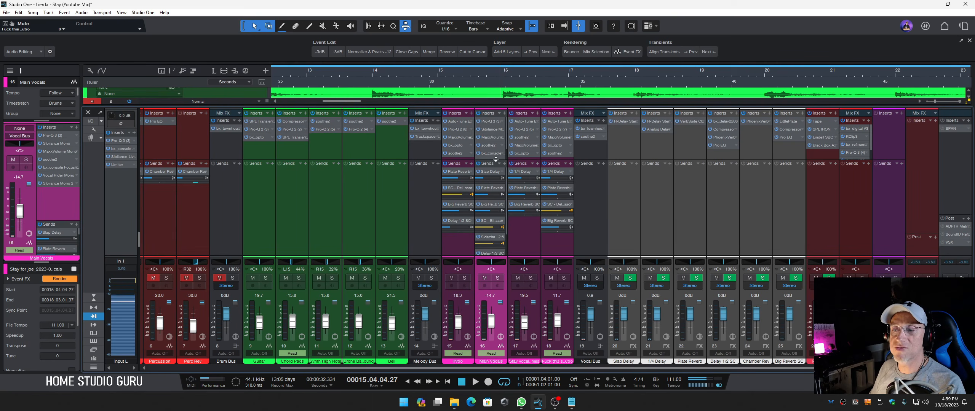
drag(501, 158, 501, 190)
key(F3)
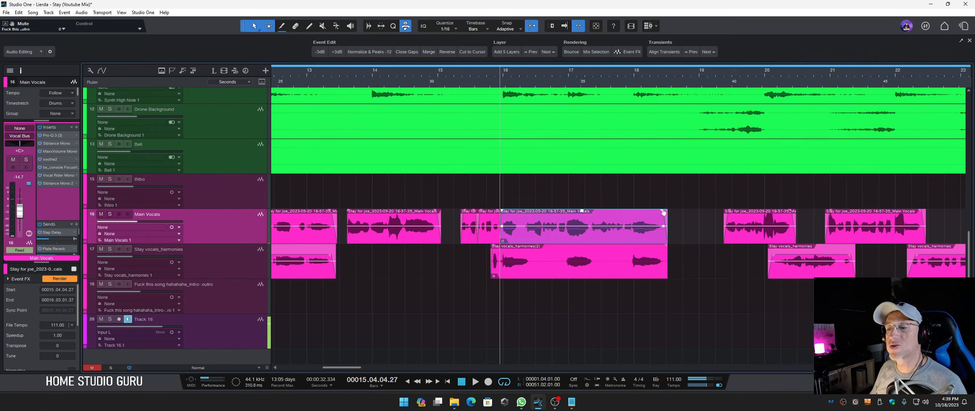
key(ctrl+z)
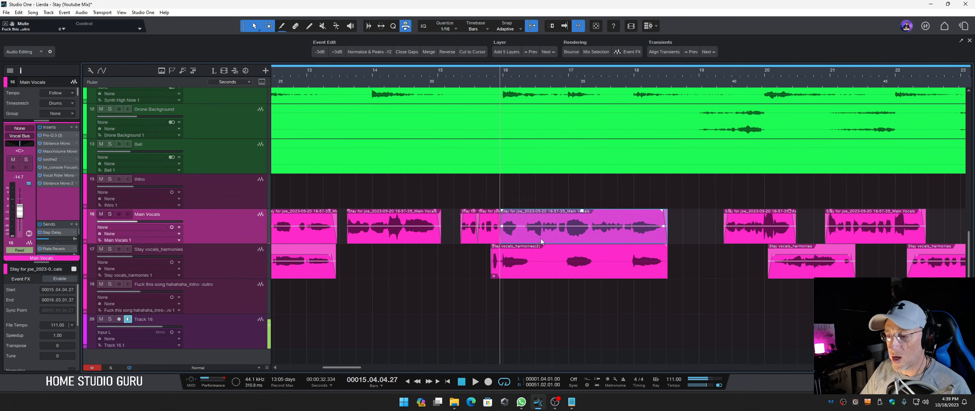
Select the Main Vocals event and the Stay vocals_harmonies event below it near bar 16, and edit both with VocAlign
right_click(539, 238)
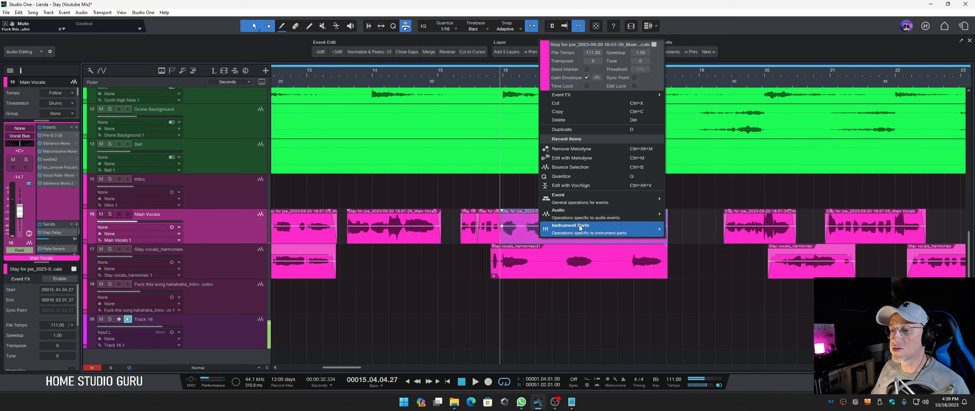
click(529, 238)
shift+click(542, 268)
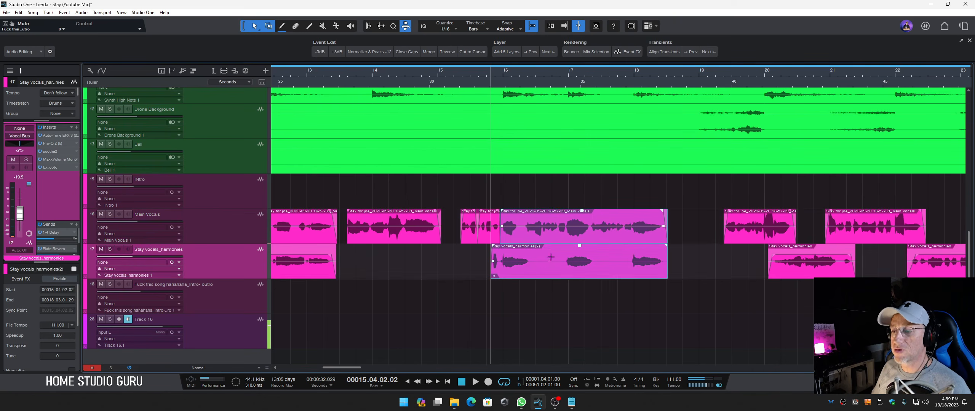
right_click(557, 232)
mouse_move(606, 212)
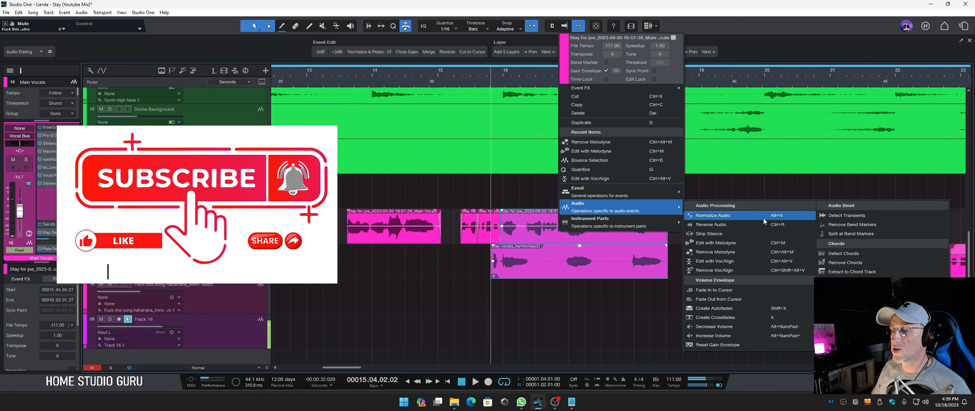
click(725, 262)
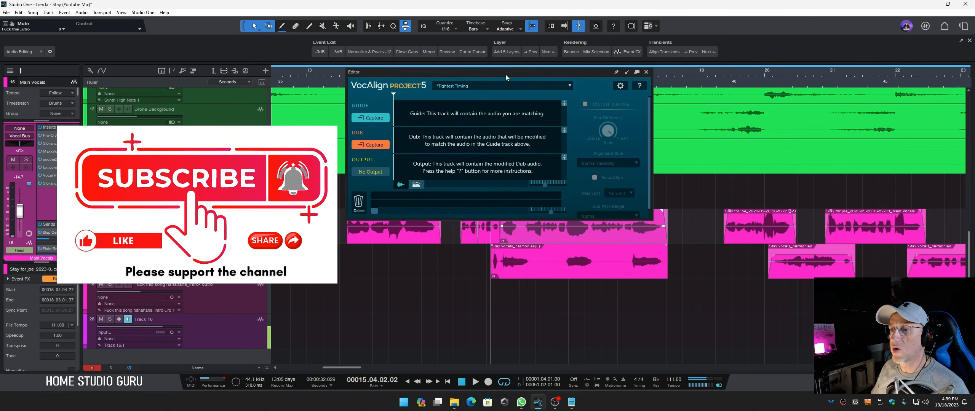
drag(506, 74, 228, 159)
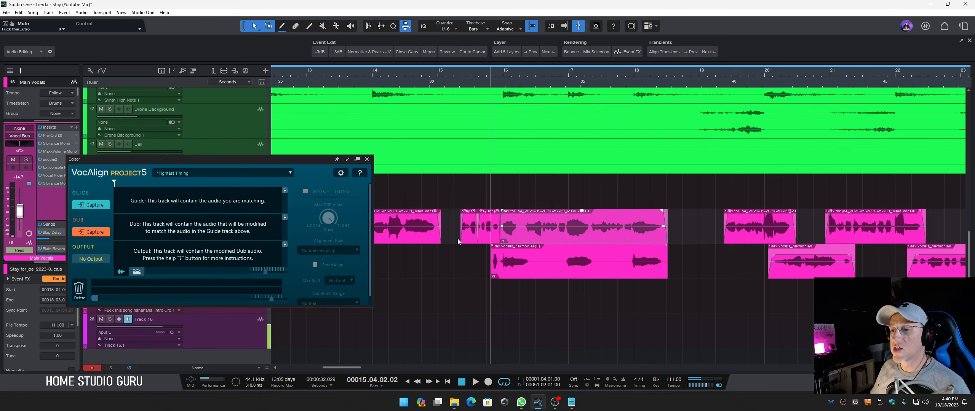
Capture the Main Vocals event as VocAlign's guide and the Stay vocals_harmonies event as its dub
click(538, 238)
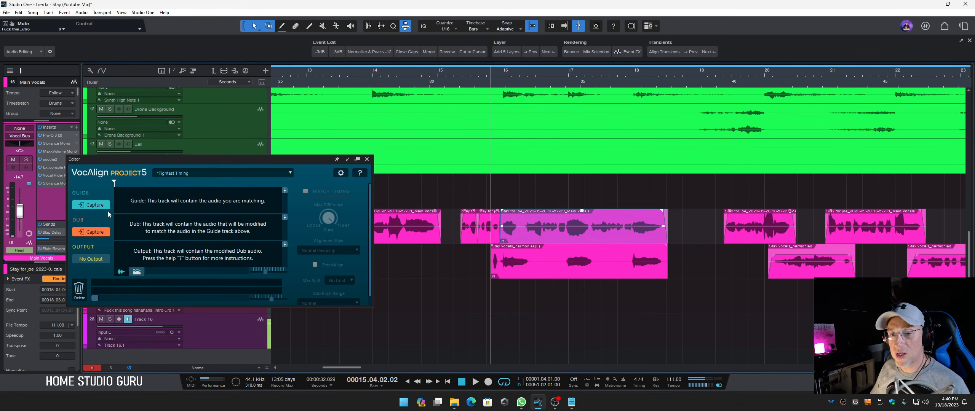
click(91, 205)
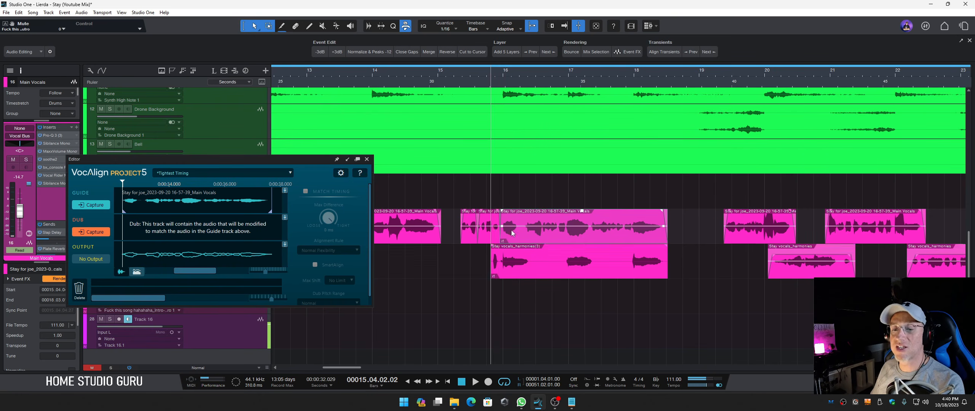
click(594, 265)
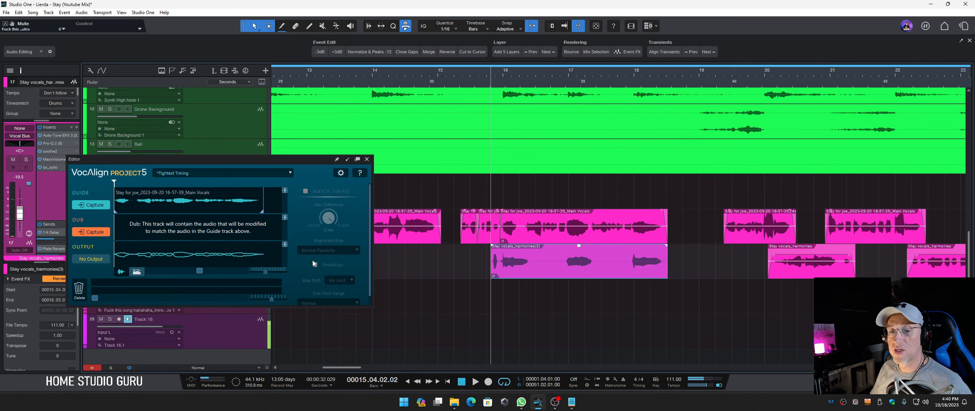
click(99, 233)
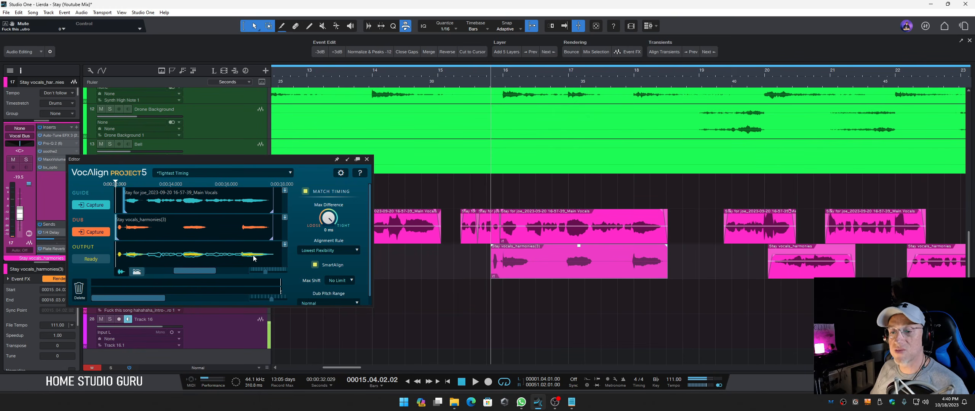
Set VocAlign's alignment rule to Maximum Compression, audition the aligned harmonies from bar 16, and close the editor
click(331, 249)
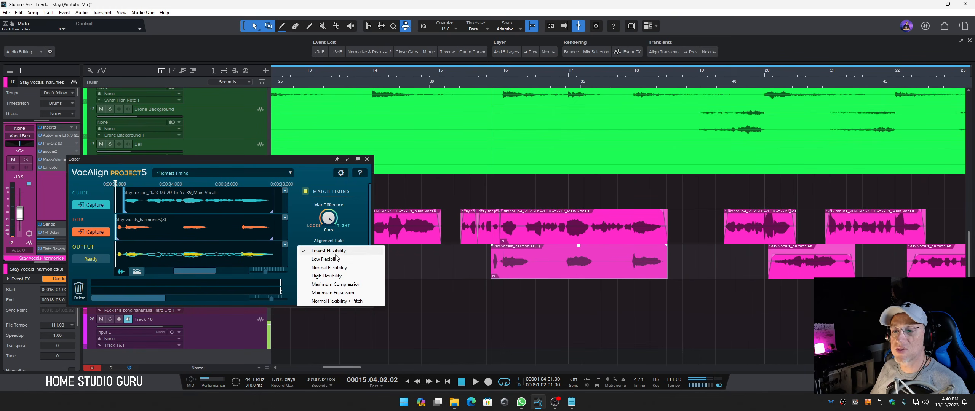
click(340, 284)
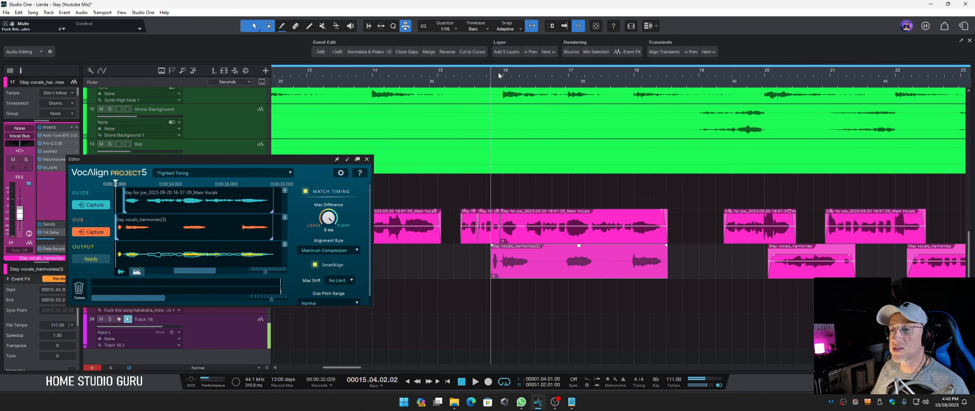
key(space)
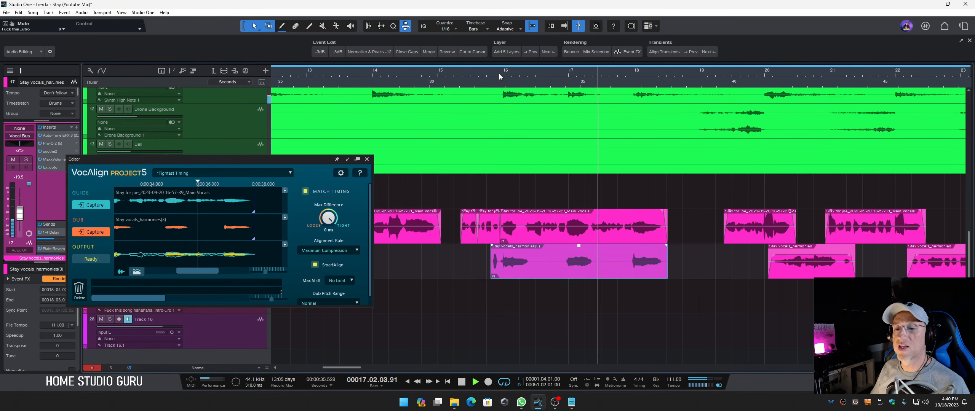
key(space)
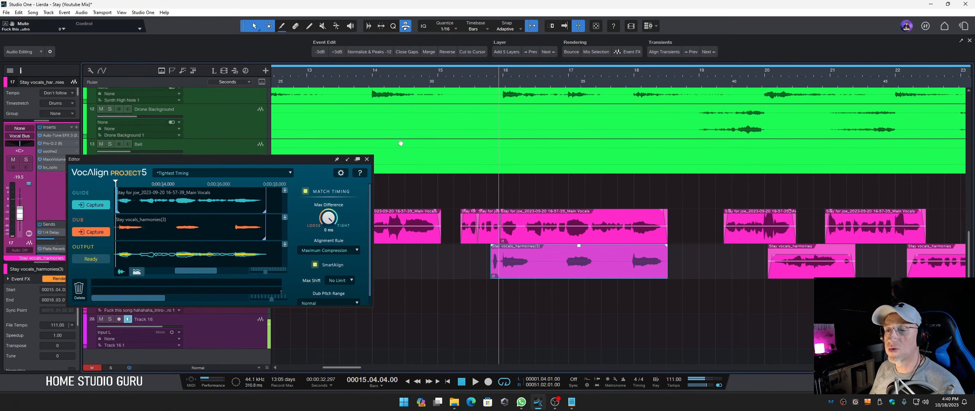
click(367, 159)
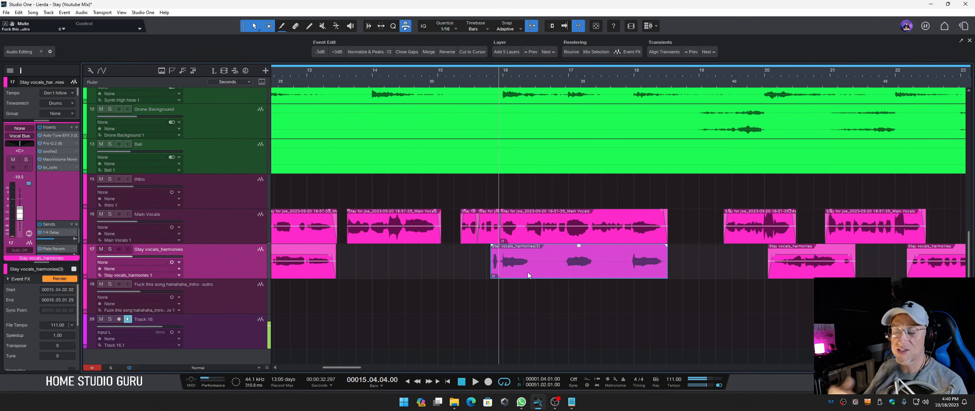
Undo the VocAlign edit on the Stay vocals_harmonies event near bar 16 and on the Main Vocals event above it
key(ctrl)
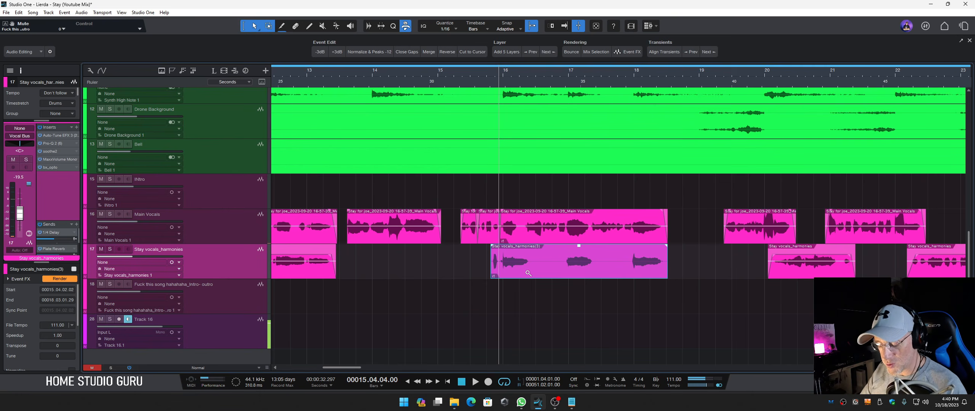
key(ctrl+z)
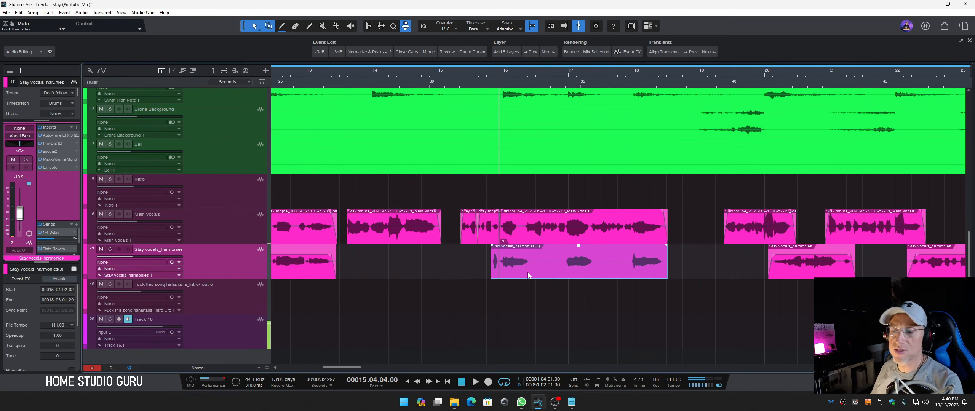
click(502, 242)
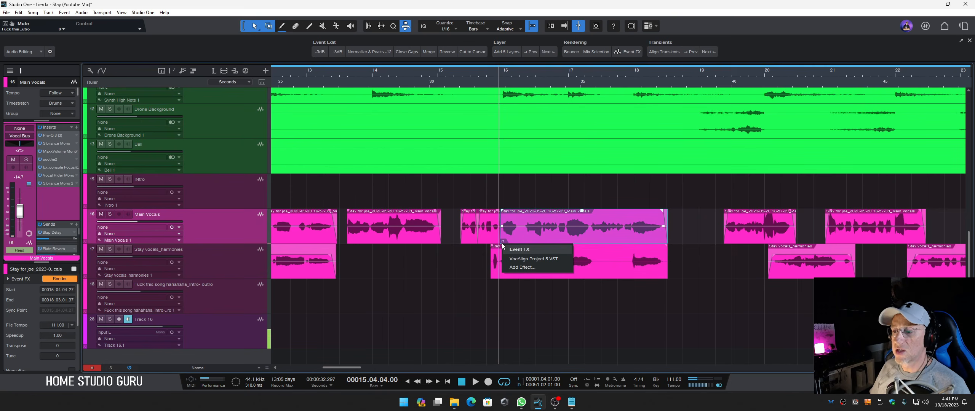
click(526, 234)
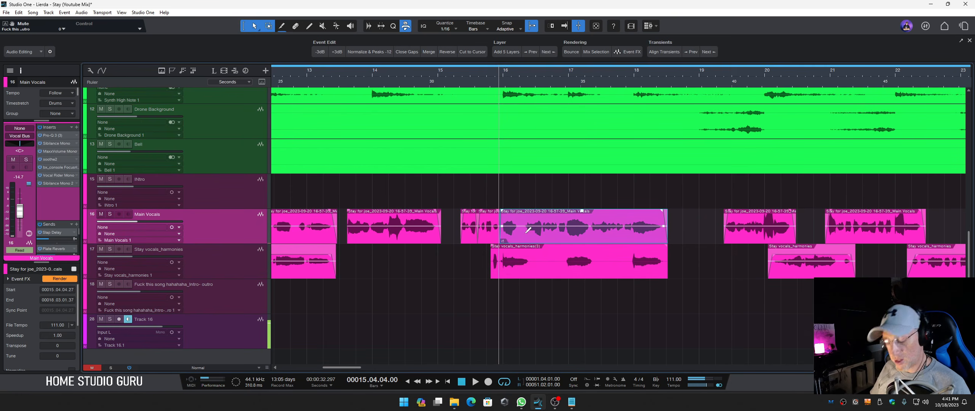
key(ctrl+z)
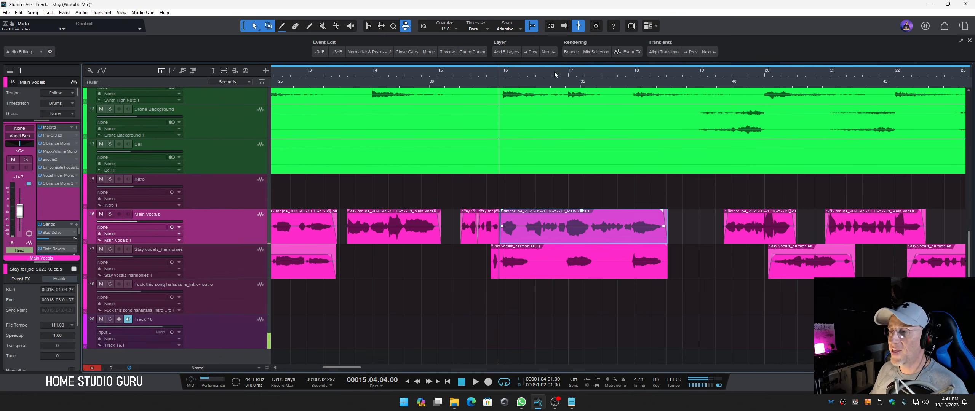
Unmute the drum tracks from Perc Rev up to 808 and show the whole song in the arrangement
drag(554, 72, 479, 68)
scroll(594, 204, down, 2)
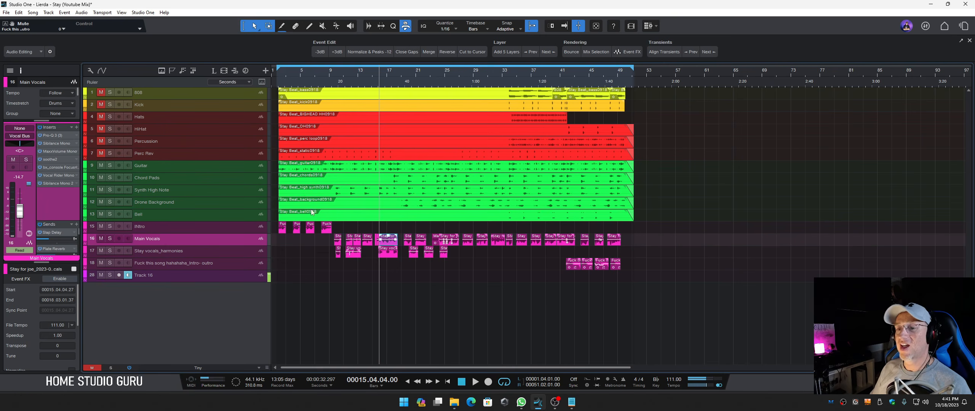
drag(101, 153, 110, 91)
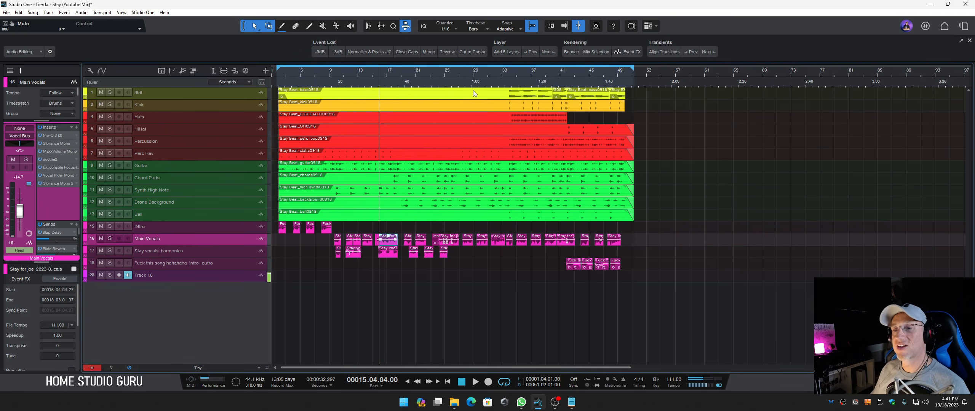
drag(445, 74, 511, 77)
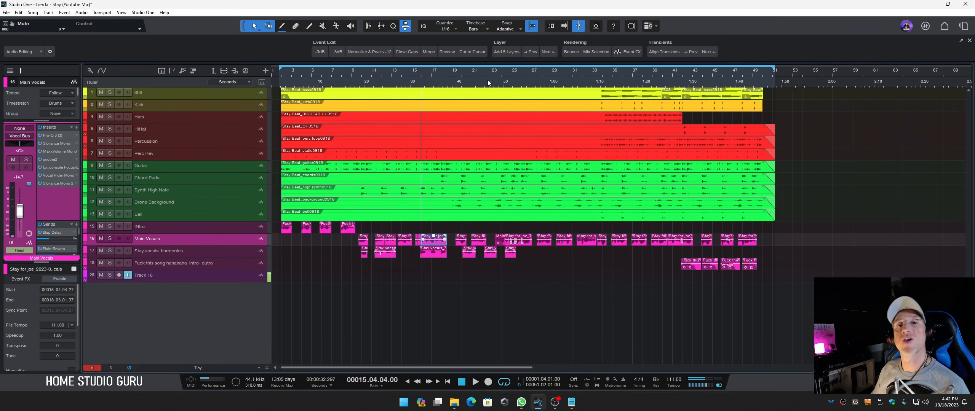